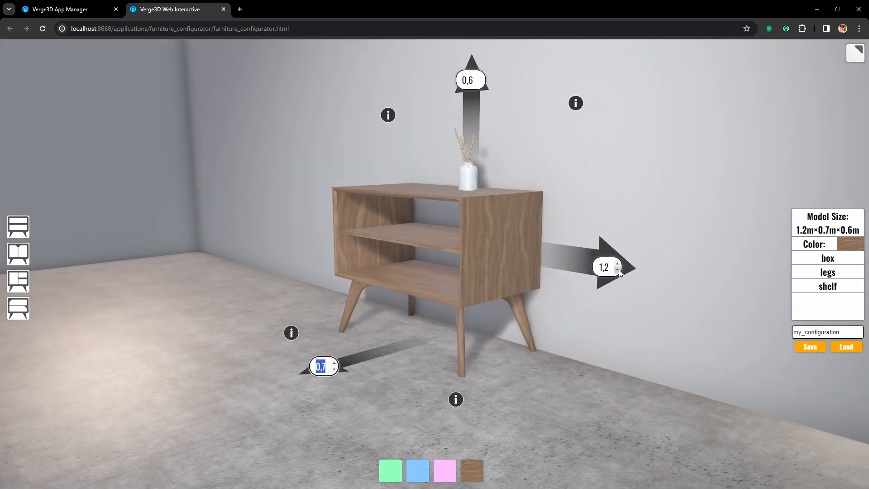
Reduce the table's width in the furniture configurator
{"action": "left_click", "coordinate": [619, 270]}
{"action": "left_click", "coordinate": [619, 270]}
{"action": "left_click", "coordinate": [619, 270]}
{"action": "left_click", "coordinate": [619, 270]}
{"action": "left_click_drag", "start_coordinate": [522, 247], "coordinate": [495, 262]}
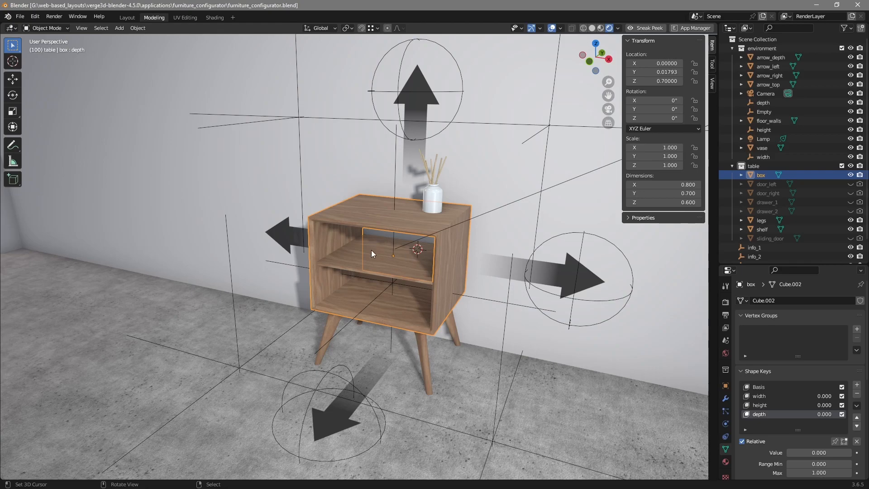
In Blender, open the Shading workspace, enlarge the shader editor and hide its sidebar
{"action": "left_click", "coordinate": [215, 18]}
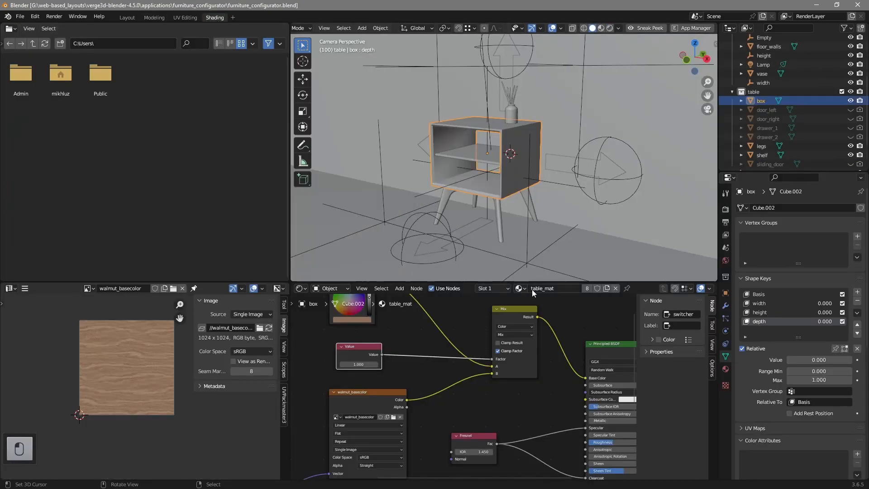
{"action": "left_click_drag", "start_coordinate": [549, 281], "coordinate": [553, 211]}
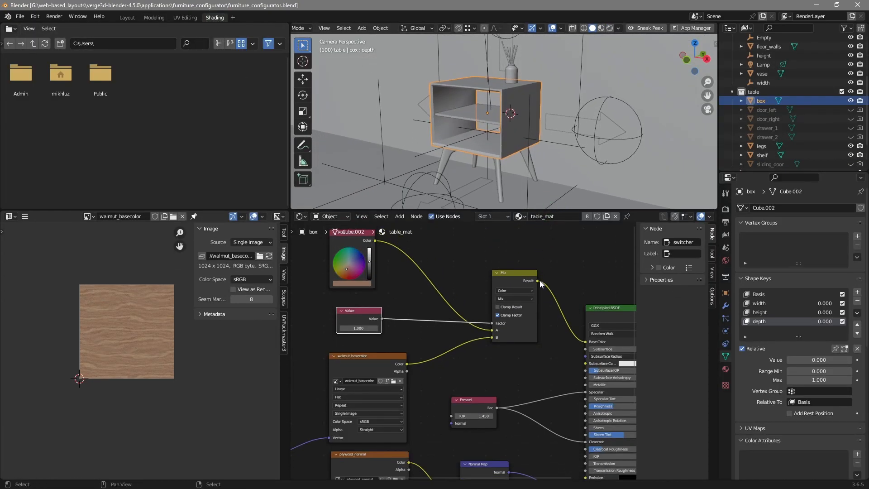
{"action": "key", "text": "n"}
{"action": "middle_click_drag", "start_coordinate": [486, 277], "coordinate": [501, 298]}
Display the 3D viewport in Rendered shading with the table seen up close
{"action": "key", "text": "z"}
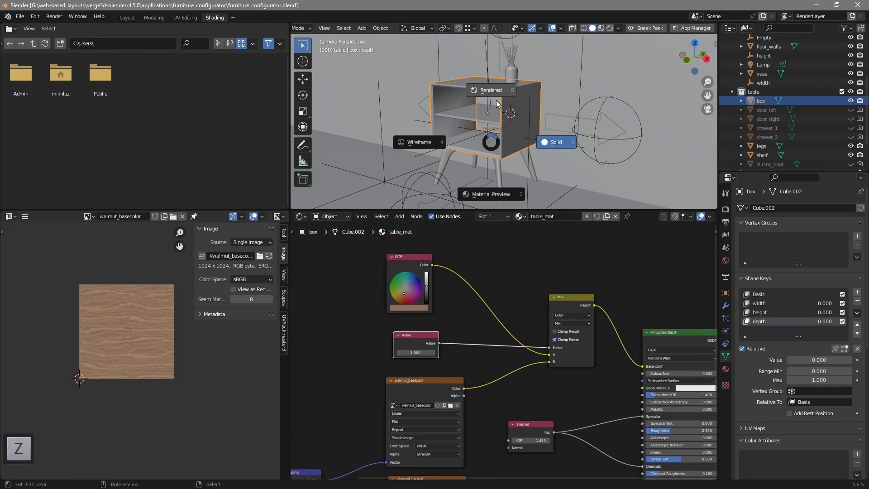
{"action": "left_click", "coordinate": [496, 102]}
{"action": "middle_click_drag", "start_coordinate": [497, 103], "coordinate": [466, 124]}
{"action": "scroll", "coordinate": [466, 123], "scroll_direction": "up", "scroll_amount": 3}
{"action": "key", "text": "alt+a"}
{"action": "right_click", "coordinate": [421, 97]}
{"action": "middle_click_drag", "start_coordinate": [414, 233], "coordinate": [535, 194]}
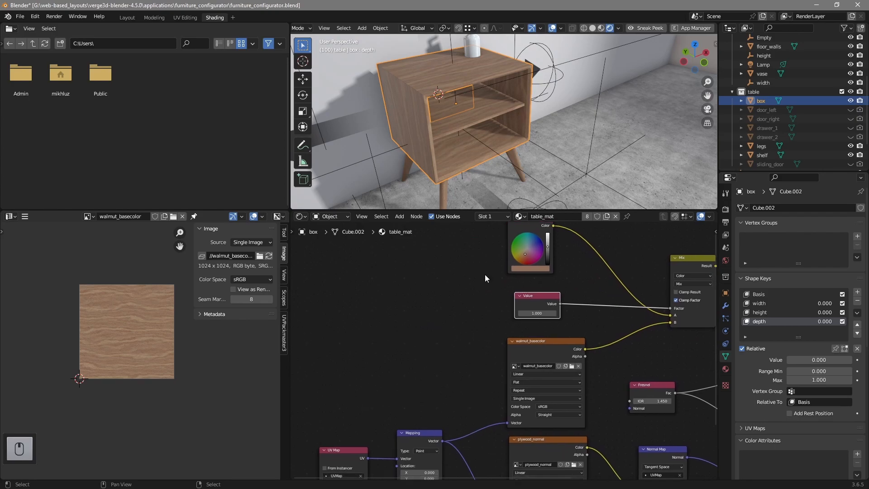
Add a Texture Coordinate node to table_mat in the empty area above the UV Map node
{"action": "middle_click_drag", "start_coordinate": [423, 341], "coordinate": [483, 304]}
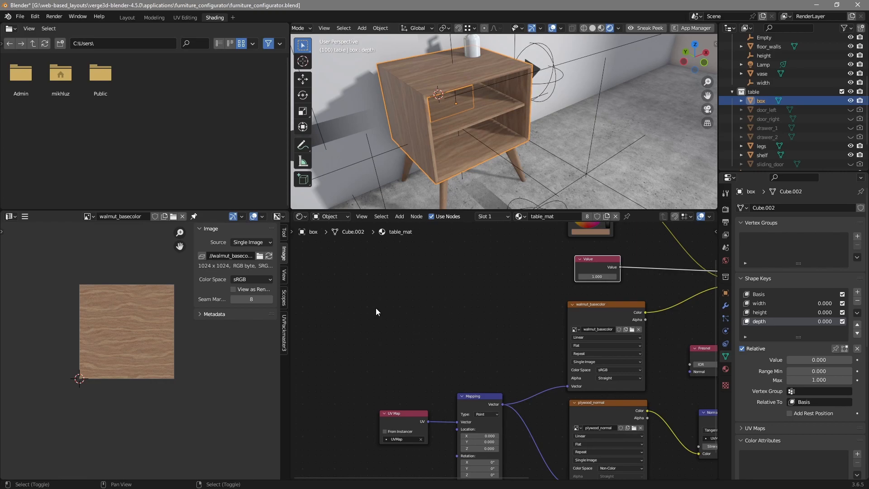
{"action": "key", "text": "shift+a"}
{"action": "mouse_move", "coordinate": [368, 309]}
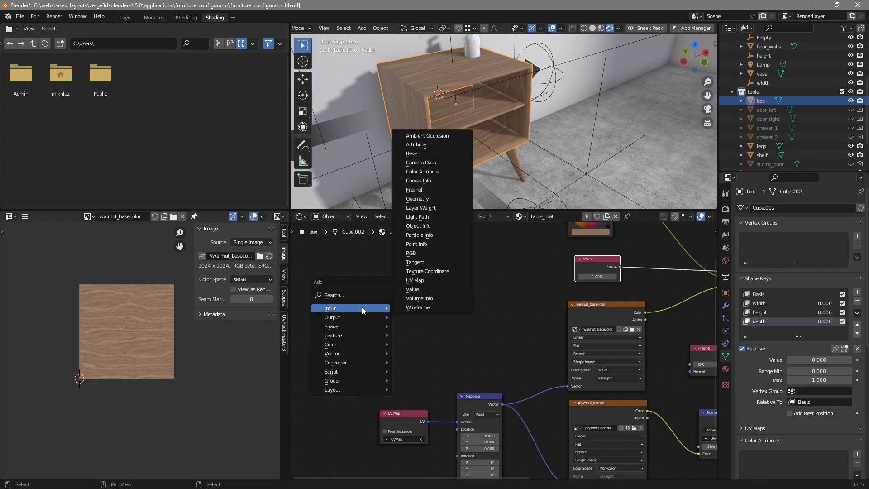
{"action": "left_click", "coordinate": [435, 272]}
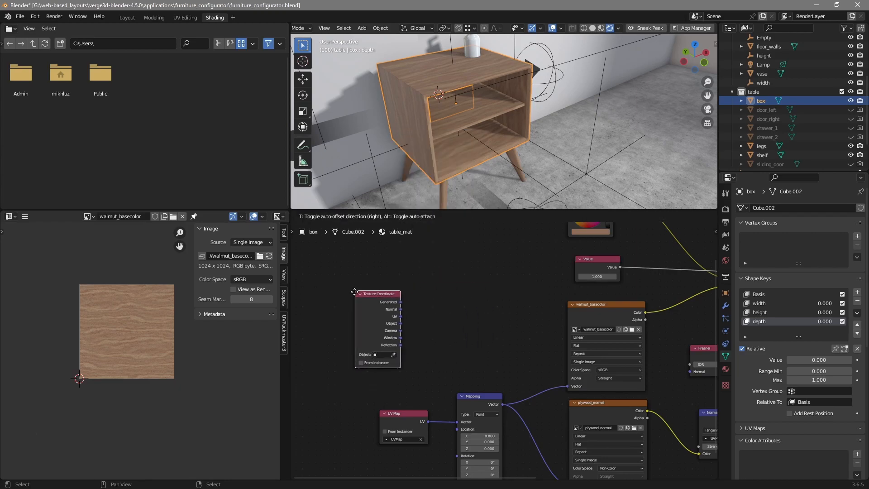
{"action": "left_click", "coordinate": [358, 294]}
Delete the UV Map and Mapping nodes from the table_mat material
{"action": "middle_click_drag", "start_coordinate": [430, 346], "coordinate": [388, 301]}
{"action": "left_click", "coordinate": [373, 381]}
{"action": "left_click", "coordinate": [454, 360], "text": "shift"}
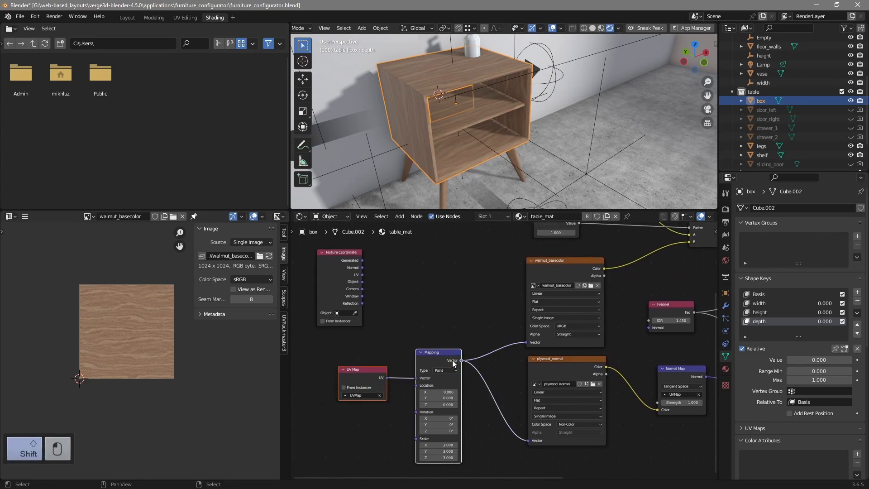
{"action": "key", "text": "x"}
Connect the Texture Coordinate node's Object output to the Vector inputs of the walmut_basecolor and plywood_normal image textures
{"action": "left_click", "coordinate": [360, 284]}
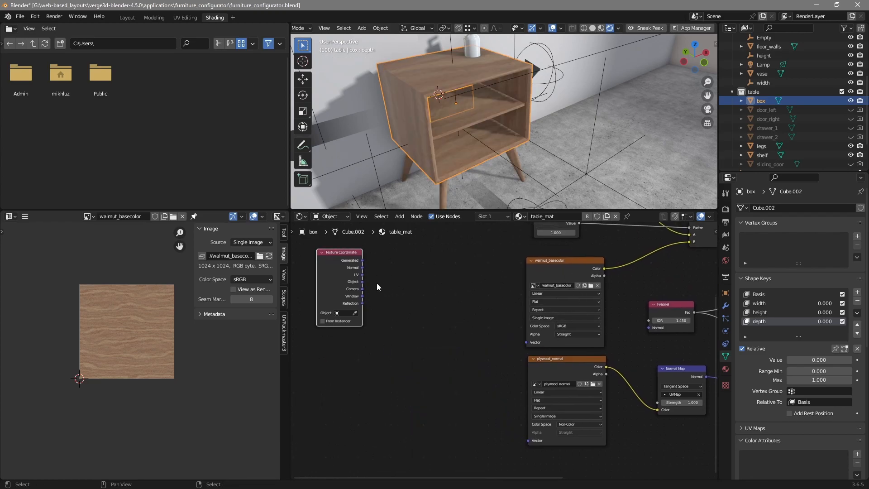
{"action": "left_click_drag", "start_coordinate": [363, 282], "coordinate": [528, 344]}
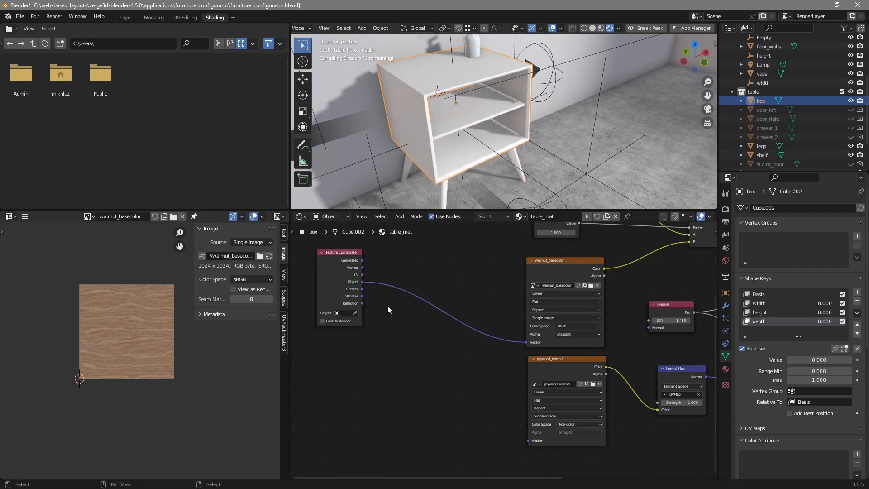
{"action": "left_click_drag", "start_coordinate": [362, 281], "coordinate": [528, 441]}
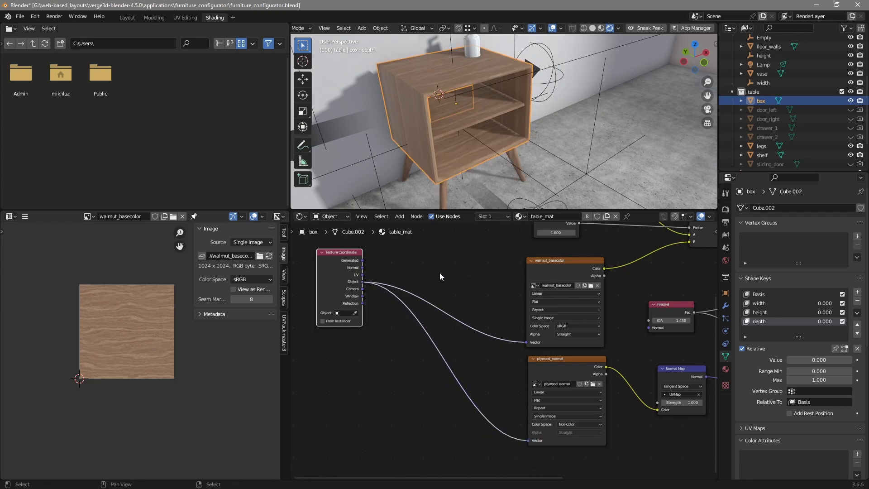
Examine the wood texture on the box's faces while trying out its width shape key
{"action": "middle_click_drag", "start_coordinate": [489, 135], "coordinate": [532, 168]}
{"action": "middle_click_drag", "start_coordinate": [532, 169], "coordinate": [531, 104], "text": "shift"}
{"action": "scroll", "coordinate": [563, 165], "scroll_direction": "up", "scroll_amount": 1}
{"action": "middle_click_drag", "start_coordinate": [485, 127], "coordinate": [537, 170]}
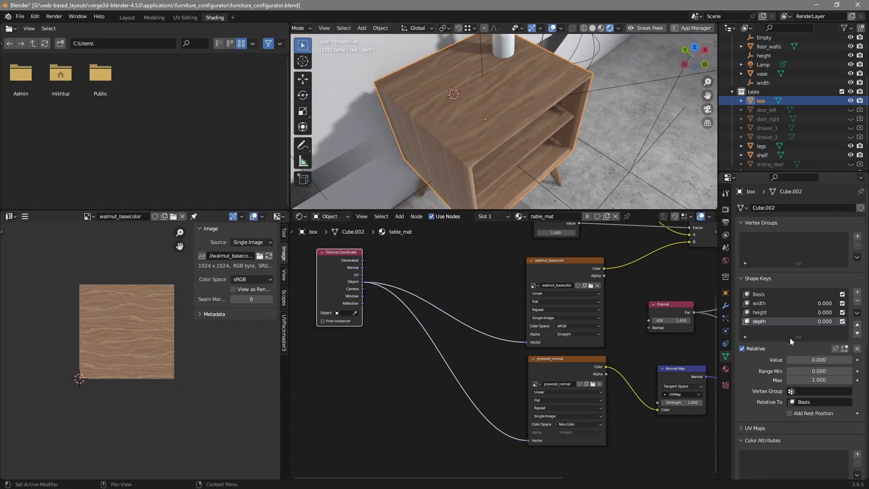
{"action": "left_click", "coordinate": [760, 303]}
{"action": "left_click_drag", "start_coordinate": [807, 362], "coordinate": [788, 363]}
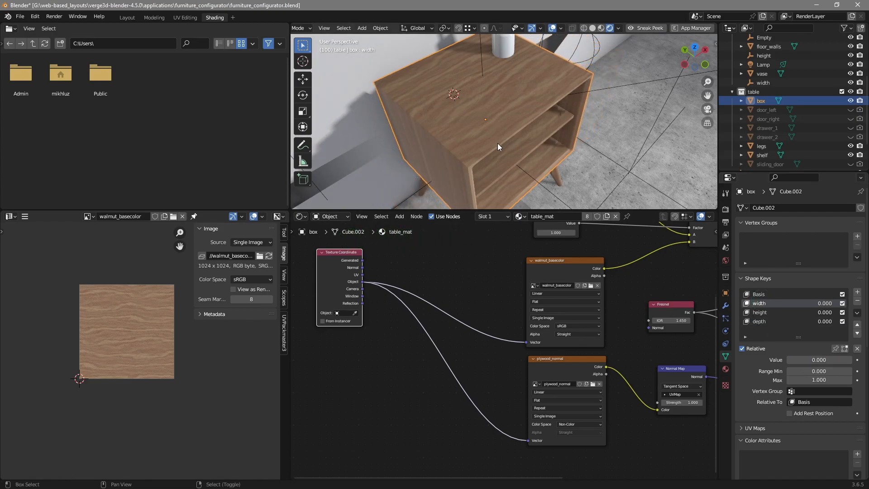
Set the projection of the walmut_basecolor and plywood_normal image textures to Box
{"action": "left_click", "coordinate": [544, 278]}
{"action": "middle_click_drag", "start_coordinate": [516, 194], "coordinate": [516, 164]}
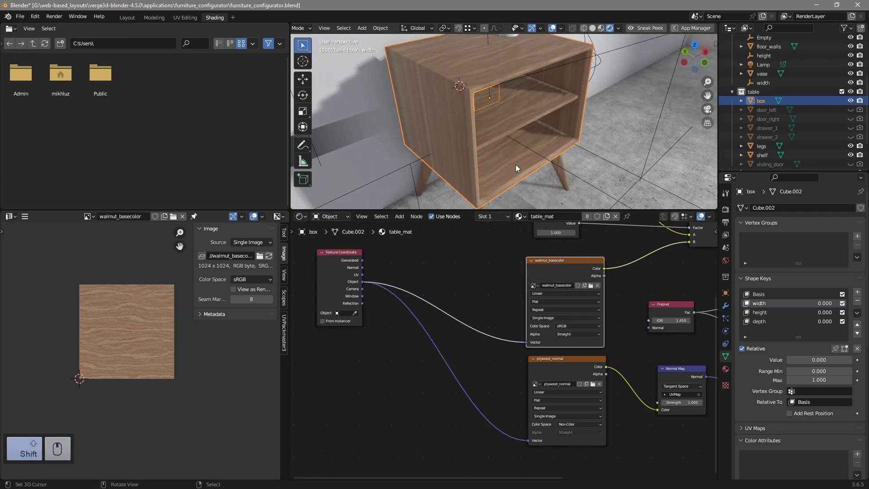
{"action": "left_click", "coordinate": [552, 302]}
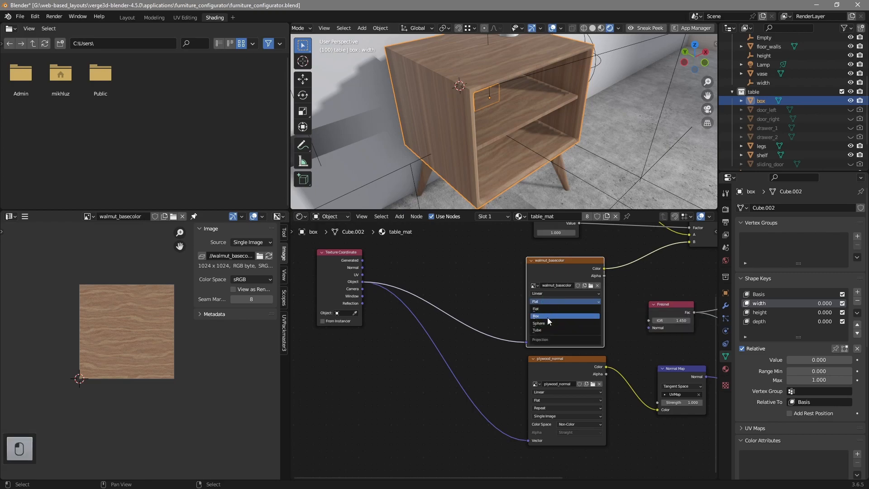
{"action": "left_click", "coordinate": [548, 317]}
{"action": "left_click", "coordinate": [548, 400]}
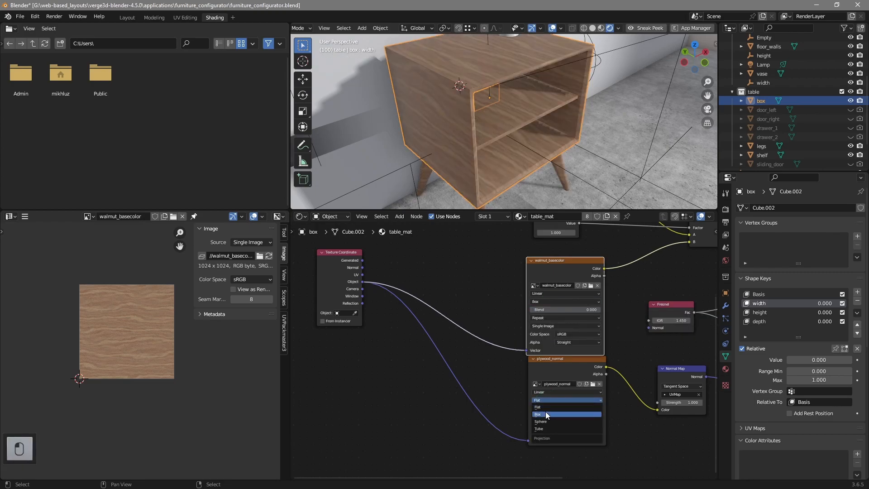
{"action": "left_click", "coordinate": [545, 415]}
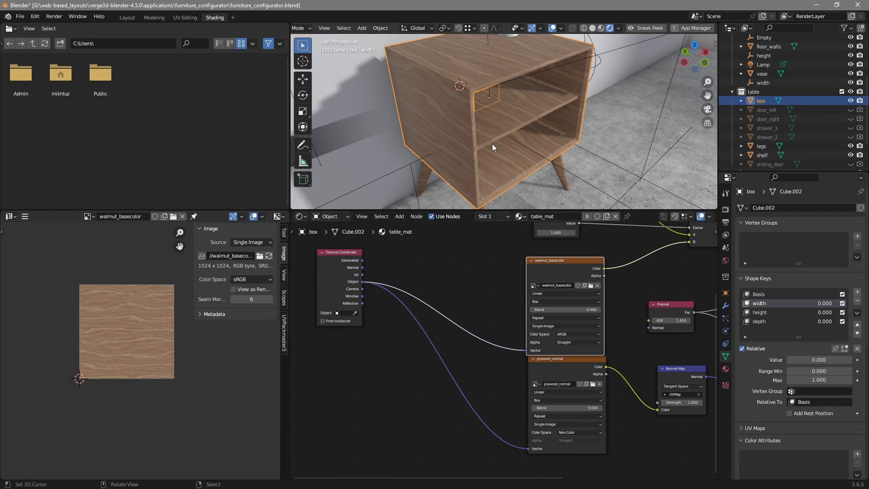
{"action": "left_click", "coordinate": [542, 302]}
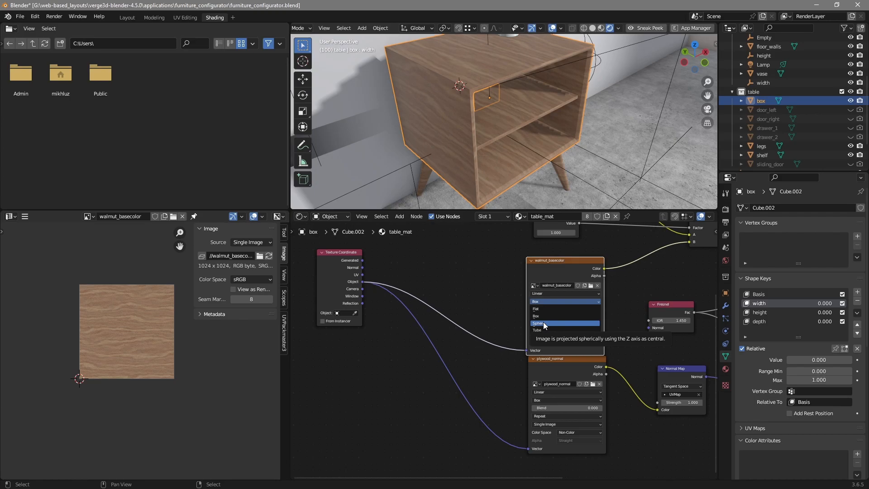
{"action": "left_click", "coordinate": [472, 284]}
Test the box's width shape key at 1.000 and its height shape key to check how the texture follows
{"action": "middle_click_drag", "start_coordinate": [569, 110], "coordinate": [551, 136]}
{"action": "left_click_drag", "start_coordinate": [809, 361], "coordinate": [867, 360]}
{"action": "middle_click_drag", "start_coordinate": [556, 183], "coordinate": [643, 200]}
{"action": "left_click", "coordinate": [763, 312]}
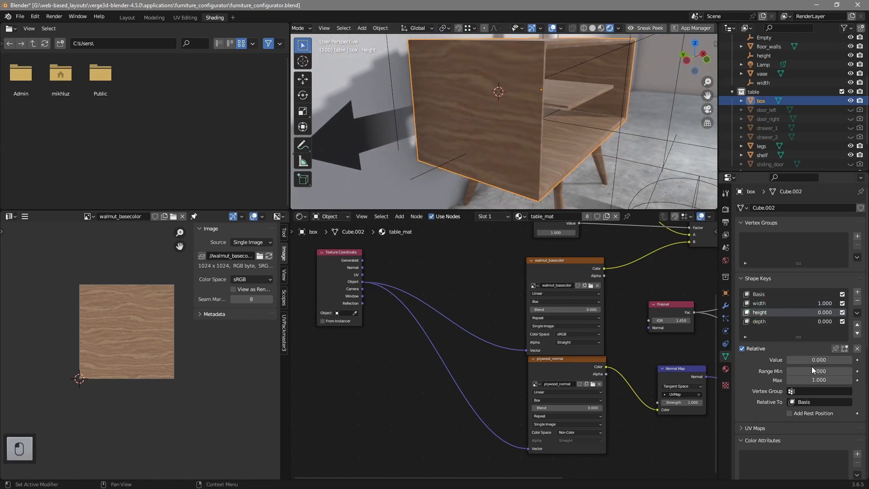
{"action": "left_click_drag", "start_coordinate": [809, 360], "coordinate": [787, 362]}
{"action": "left_click", "coordinate": [770, 306]}
{"action": "middle_click_drag", "start_coordinate": [567, 120], "coordinate": [512, 188]}
Enlarge the 3D viewport and move the Texture Coordinate node back into view in the reduced shader editor
{"action": "left_click_drag", "start_coordinate": [510, 211], "coordinate": [500, 330]}
{"action": "middle_click_drag", "start_coordinate": [507, 251], "coordinate": [477, 181]}
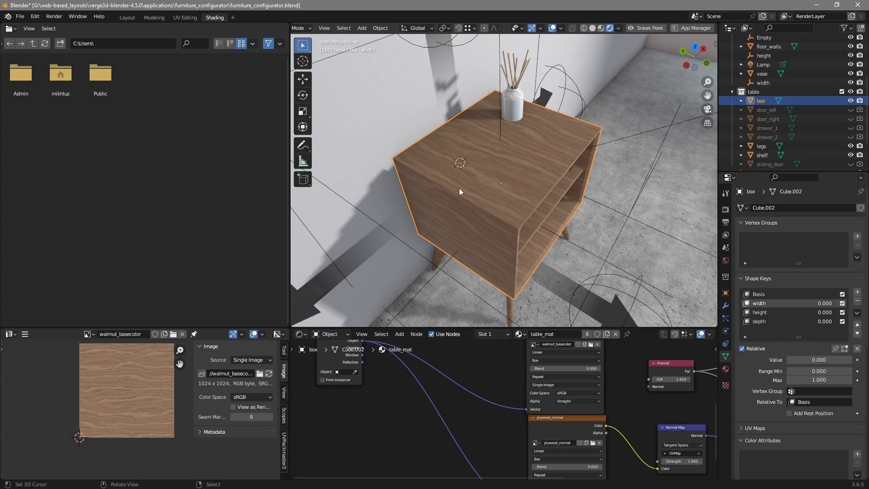
{"action": "left_click_drag", "start_coordinate": [341, 360], "coordinate": [322, 432]}
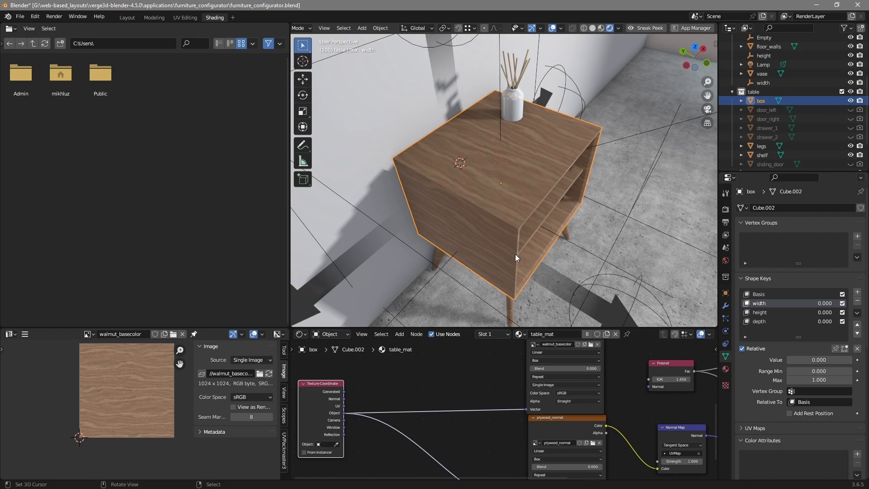
Try rotating the box 90° about the global Z axis, and undo the rotation
{"action": "key", "text": "r"}
{"action": "key", "text": "z"}
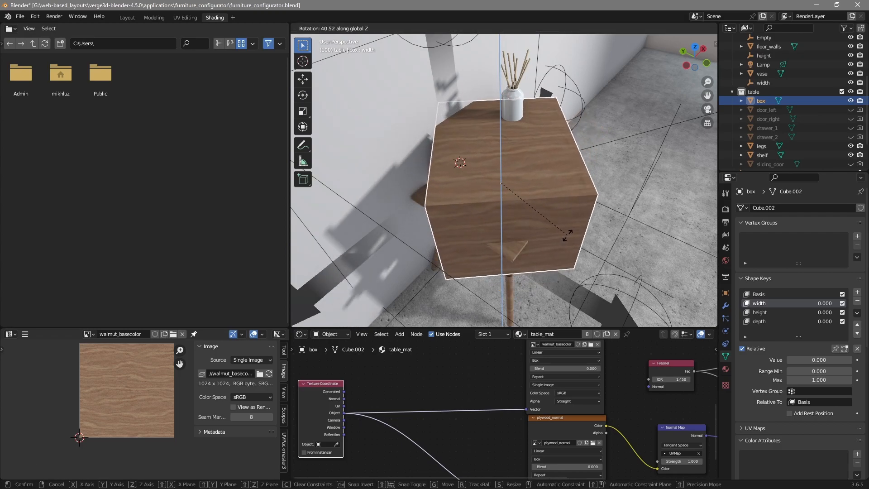
{"action": "key", "text": "Return"}
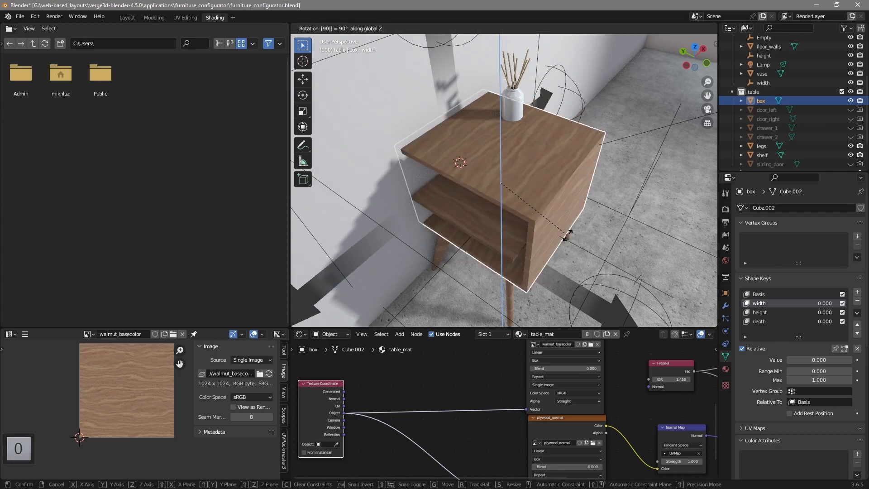
{"action": "key", "text": "ctrl+z"}
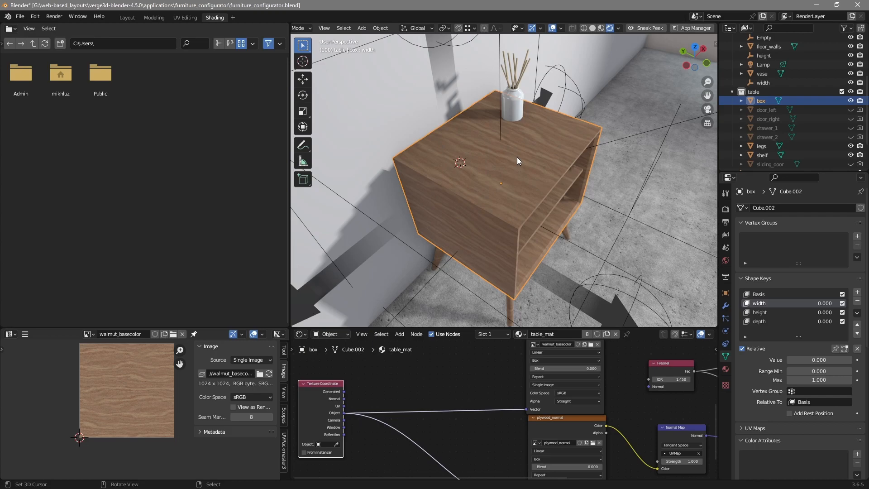
Rotate the box 90° about the global Z axis and apply its rotation
{"action": "type", "text": "rz"}
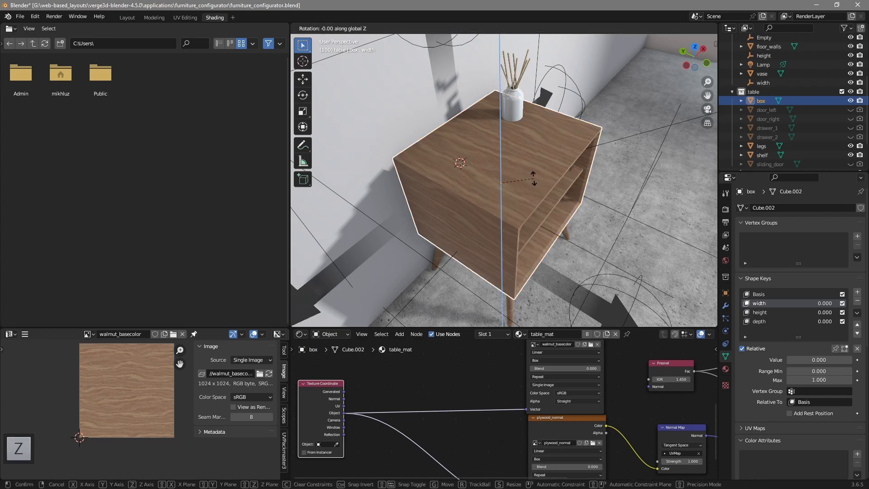
{"action": "type", "text": "90"}
{"action": "key", "text": "Return"}
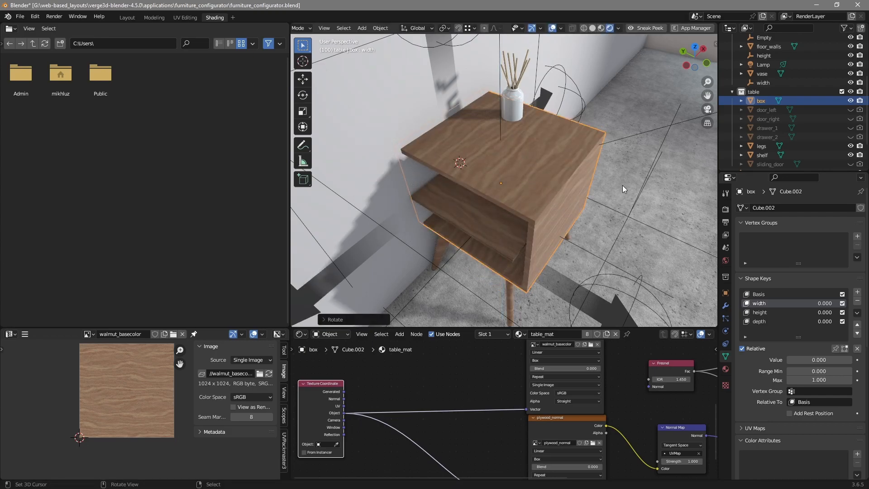
{"action": "key", "text": "ctrl+a"}
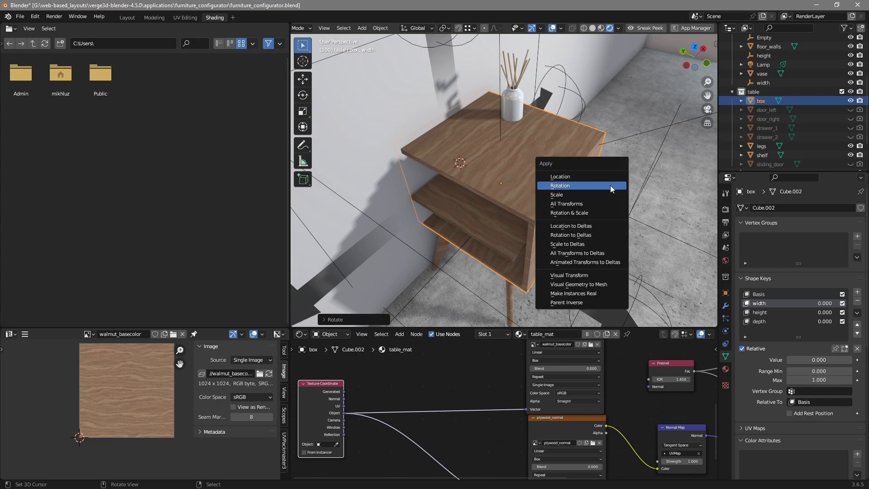
{"action": "left_click", "coordinate": [611, 186]}
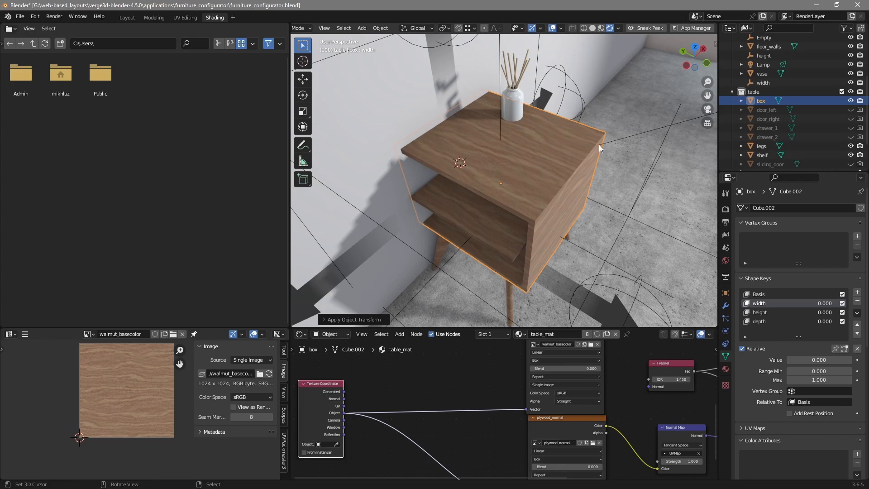
Rotate the box 90° about the global Y axis and apply its rotation
{"action": "middle_click_drag", "start_coordinate": [624, 232], "coordinate": [565, 206]}
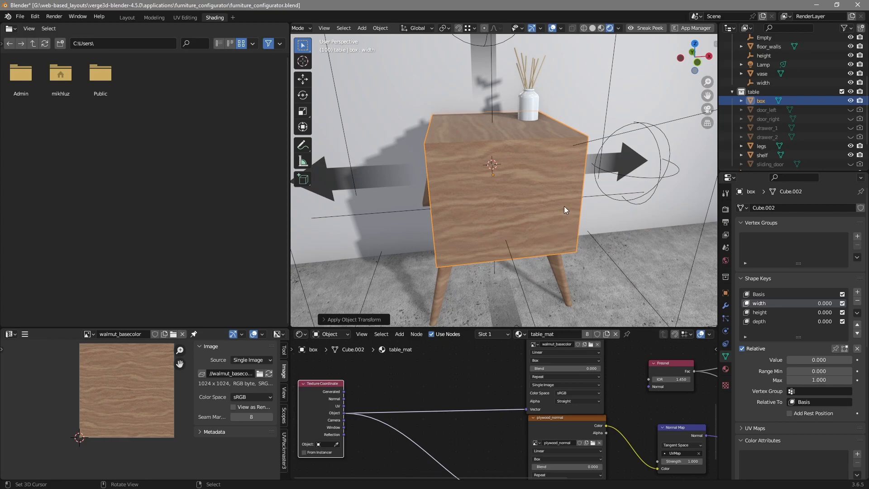
{"action": "key", "text": "r"}
{"action": "key", "text": "y"}
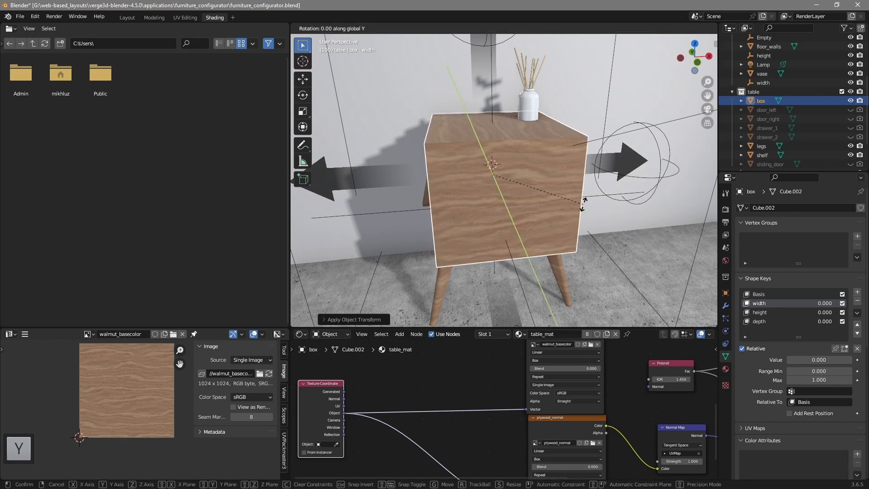
{"action": "key", "text": "9"}
{"action": "key", "text": "0"}
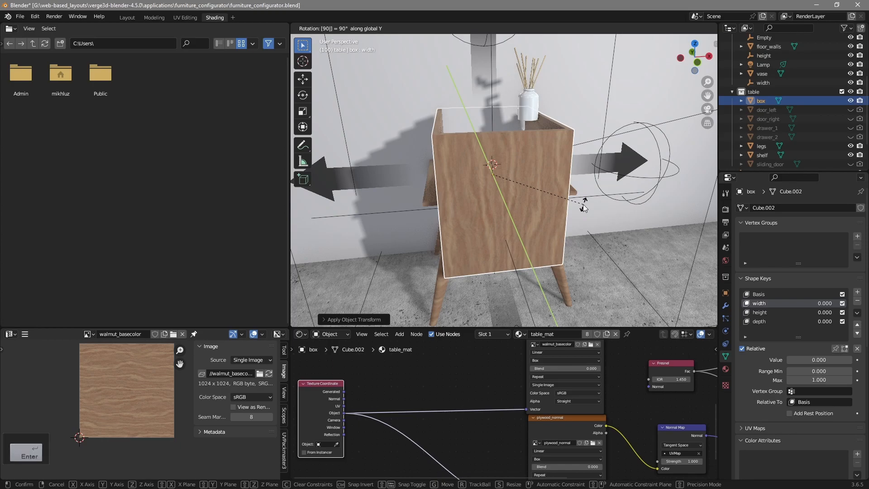
{"action": "key", "text": "Return"}
{"action": "key", "text": "ctrl+a"}
{"action": "left_click", "coordinate": [593, 214]}
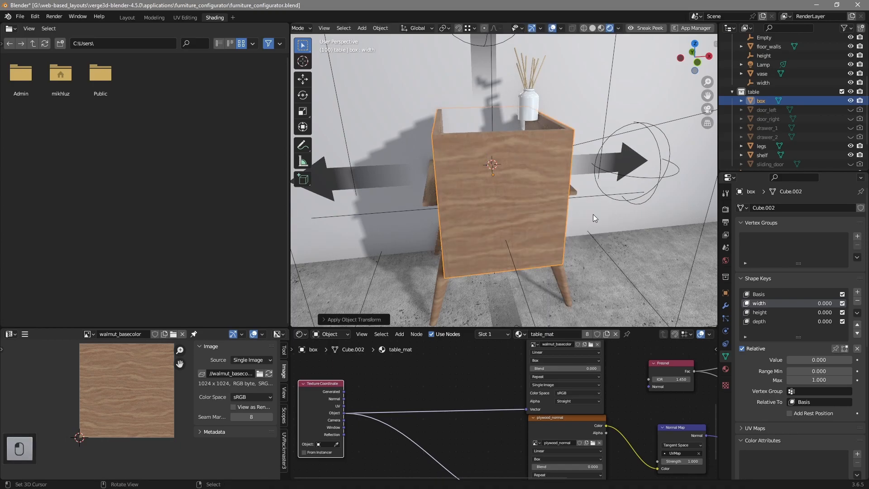
{"action": "middle_click_drag", "start_coordinate": [476, 196], "coordinate": [495, 219]}
{"action": "middle_click_drag", "start_coordinate": [573, 208], "coordinate": [507, 192]}
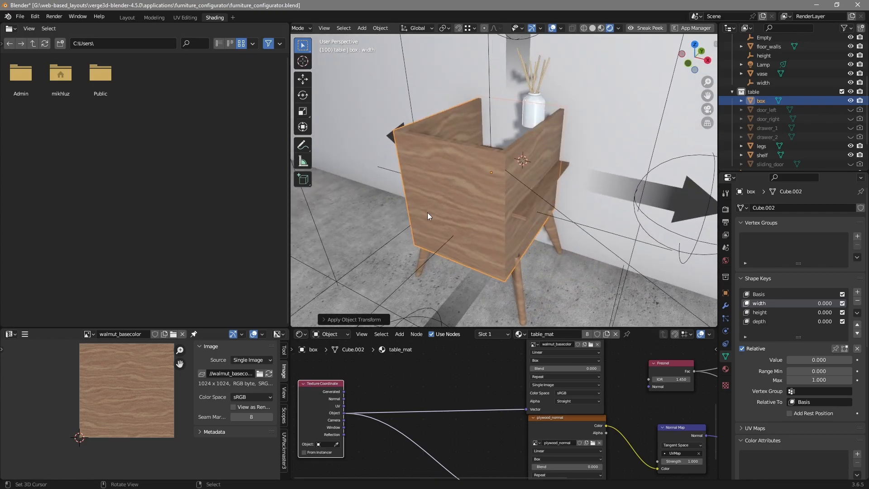
{"action": "middle_click_drag", "start_coordinate": [447, 245], "coordinate": [504, 248]}
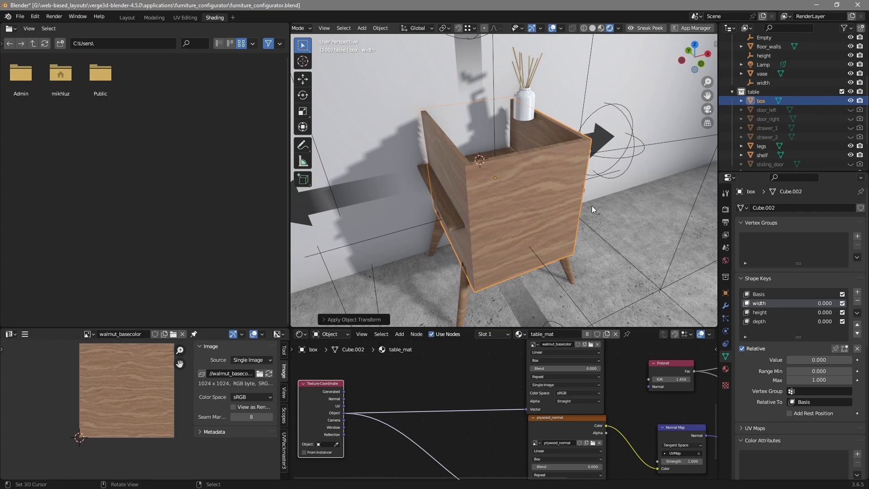
Rotate the box −90° about the global Y axis and −90° about the global Z axis
{"action": "key", "text": "r"}
{"action": "key", "text": "y"}
{"action": "key", "text": "minus"}
{"action": "type", "text": "090"}
{"action": "key", "text": "Return"}
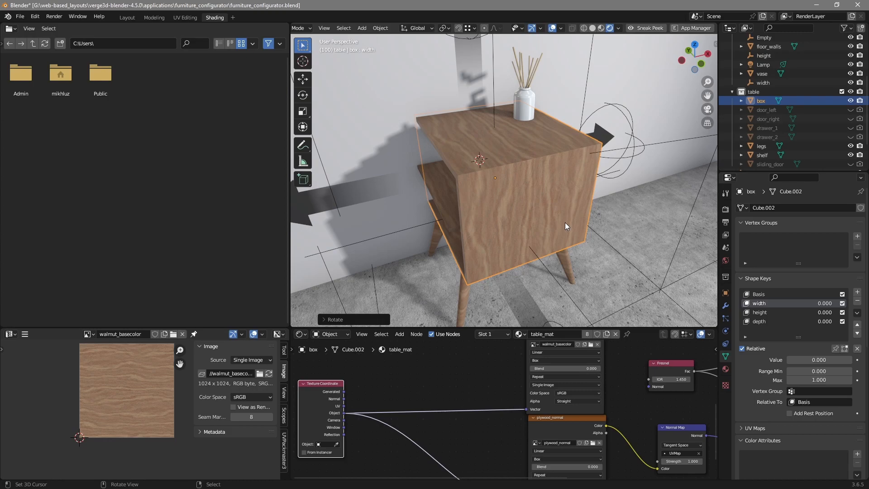
{"action": "type", "text": "rz-89"}
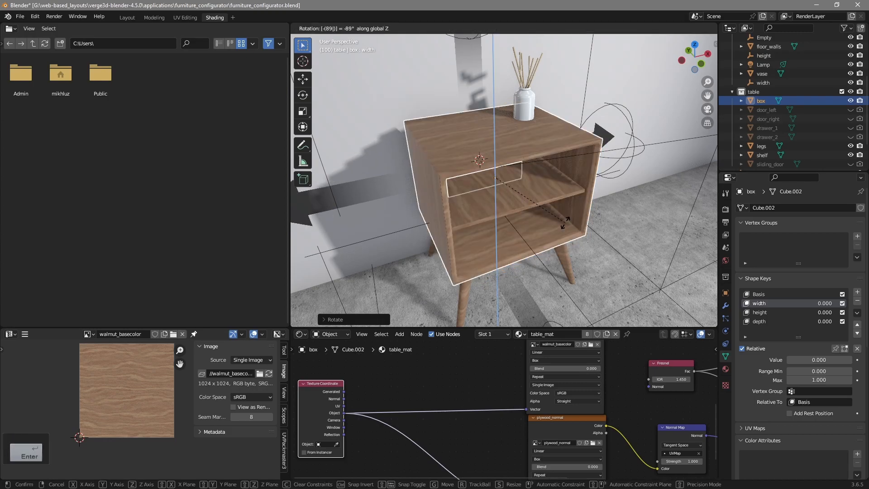
{"action": "key", "text": "Return"}
Check the box's rotation values, then try applying its rotation and undo that
{"action": "middle_click_drag", "start_coordinate": [492, 190], "coordinate": [578, 243]}
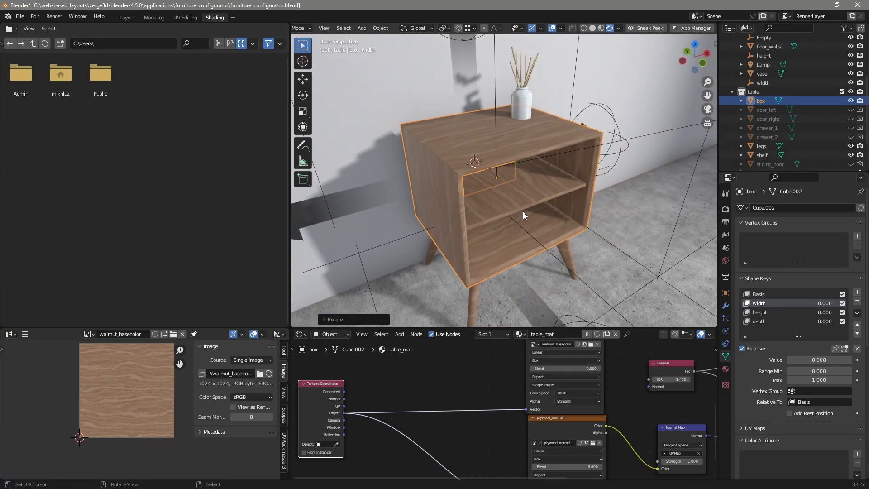
{"action": "key", "text": "n"}
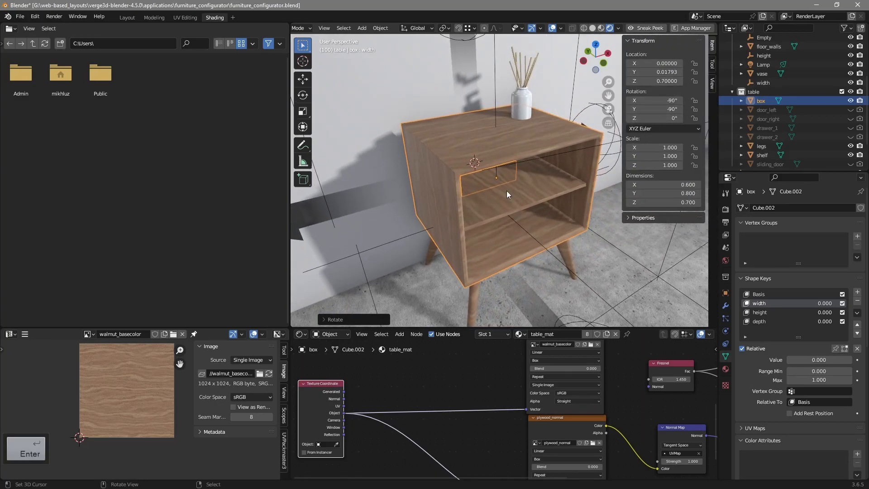
{"action": "key", "text": "n"}
{"action": "middle_click_drag", "start_coordinate": [507, 200], "coordinate": [509, 145]}
{"action": "key", "text": "ctrl+a"}
{"action": "left_click", "coordinate": [581, 220]}
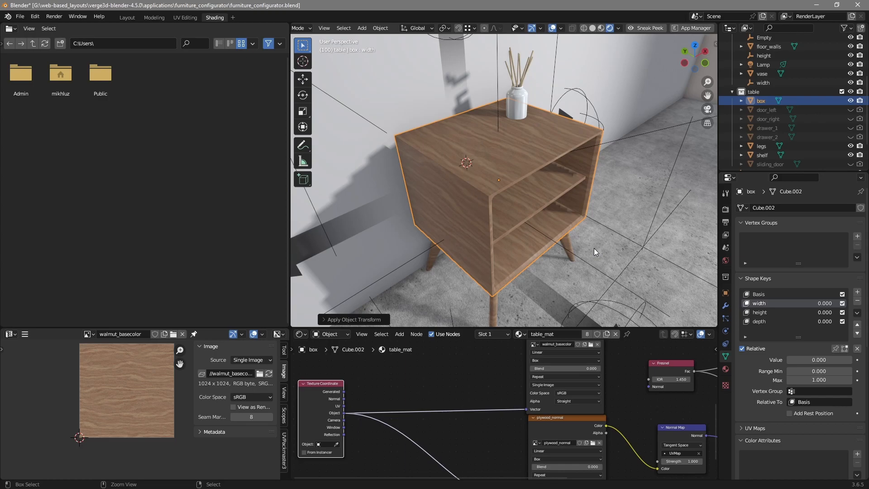
{"action": "key", "text": "ctrl+z"}
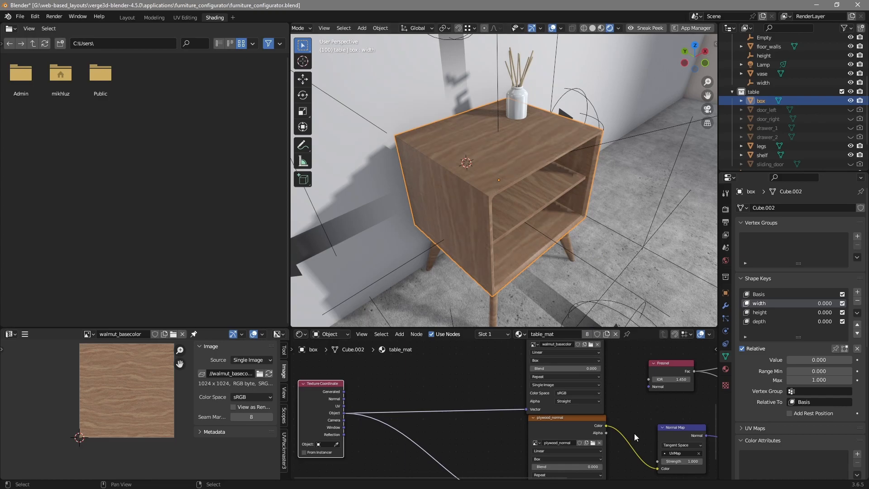
Preview how the box's wood grain responds to its width shape key, and select its height shape key
{"action": "mouse_move", "coordinate": [810, 359]}
{"action": "left_mouse_down"}
{"action": "mouse_move", "coordinate": [833, 360]}
{"action": "mouse_move", "coordinate": [800, 363]}
{"action": "mouse_move", "coordinate": [861, 362]}
{"action": "mouse_move", "coordinate": [805, 362]}
{"action": "left_mouse_up"}
{"action": "left_click", "coordinate": [795, 313]}
{"action": "middle_click_drag", "start_coordinate": [621, 259], "coordinate": [508, 226]}
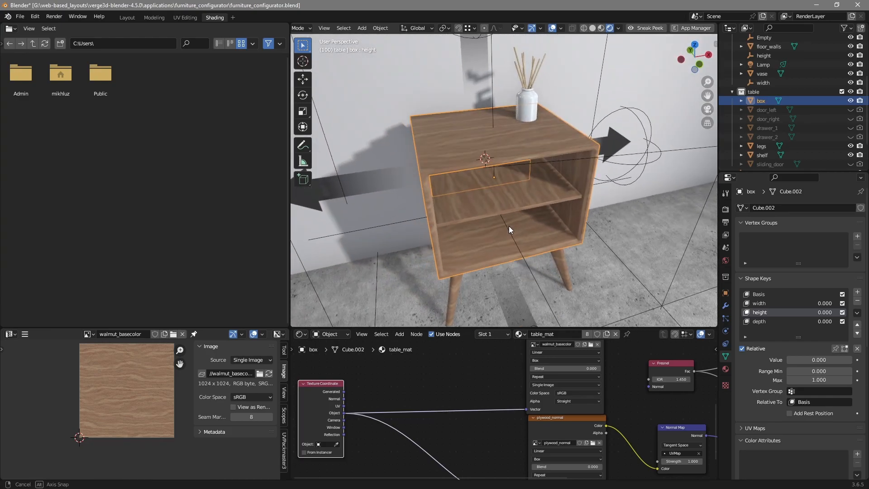
Rotate the shelf 90° about the global Z axis and apply its rotation
{"action": "left_click", "coordinate": [516, 196]}
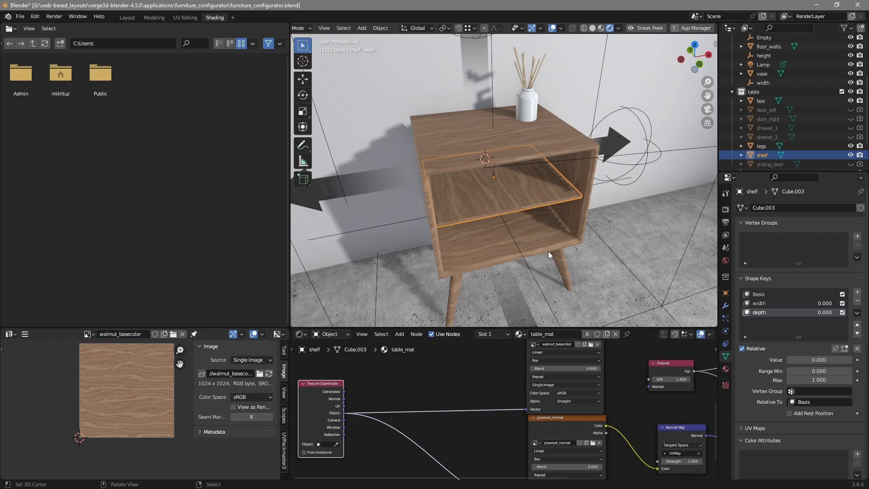
{"action": "type", "text": "z"}
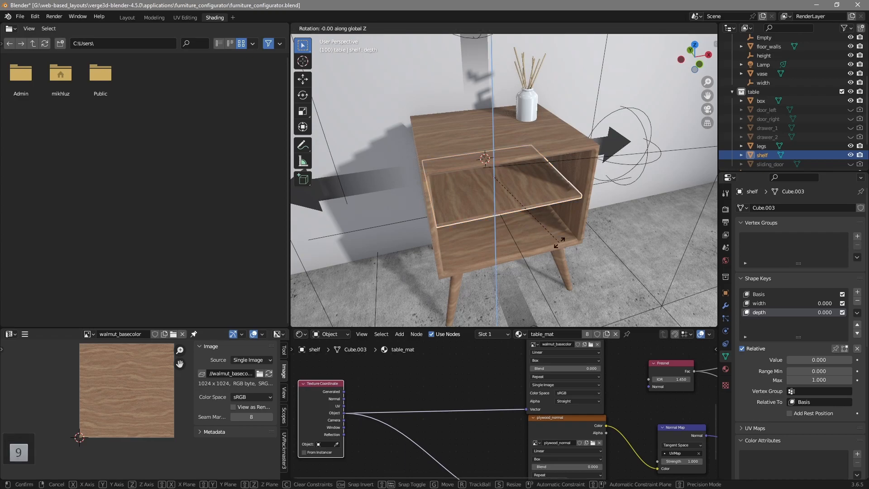
{"action": "type", "text": "90"}
{"action": "key", "text": "Return"}
{"action": "key", "text": "ctrl+a"}
{"action": "left_click", "coordinate": [570, 244]}
Rotate the shelf −90° about the global Z axis and preview its width shape key
{"action": "type", "text": "rz"}
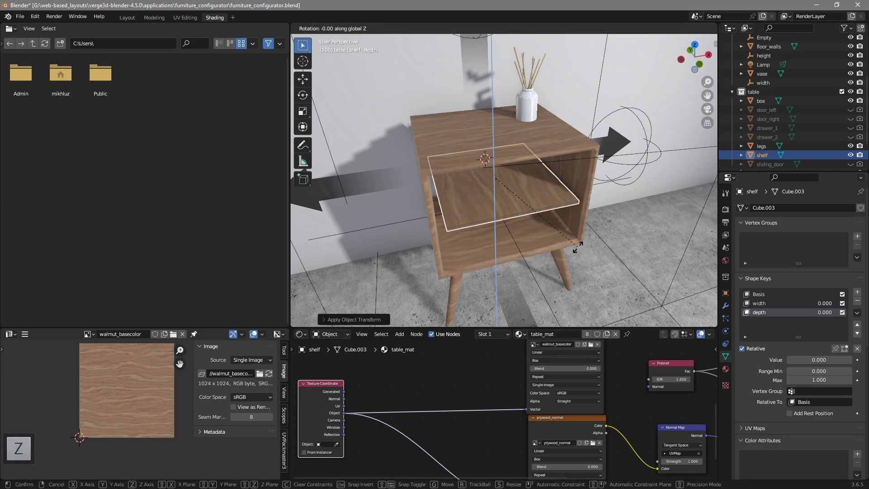
{"action": "type", "text": "-90"}
{"action": "key", "text": "Return"}
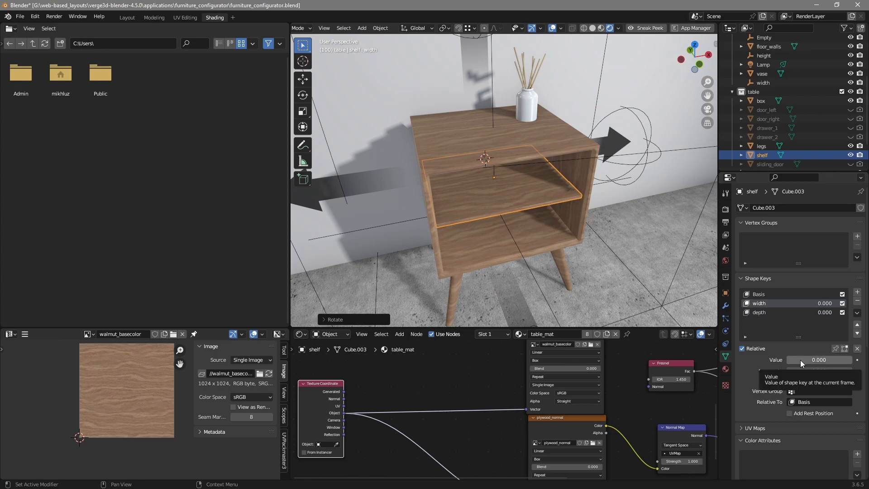
{"action": "mouse_move", "coordinate": [800, 360]}
{"action": "left_mouse_down"}
{"action": "mouse_move", "coordinate": [852, 360]}
{"action": "mouse_move", "coordinate": [787, 360]}
{"action": "left_mouse_up"}
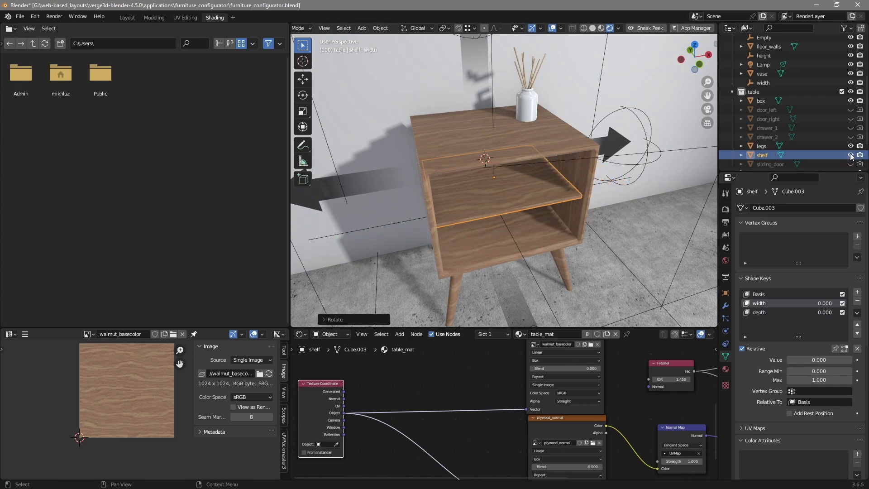
Show door_left and door_right in the viewport and select the left door
{"action": "left_click", "coordinate": [850, 110]}
{"action": "left_click", "coordinate": [851, 119]}
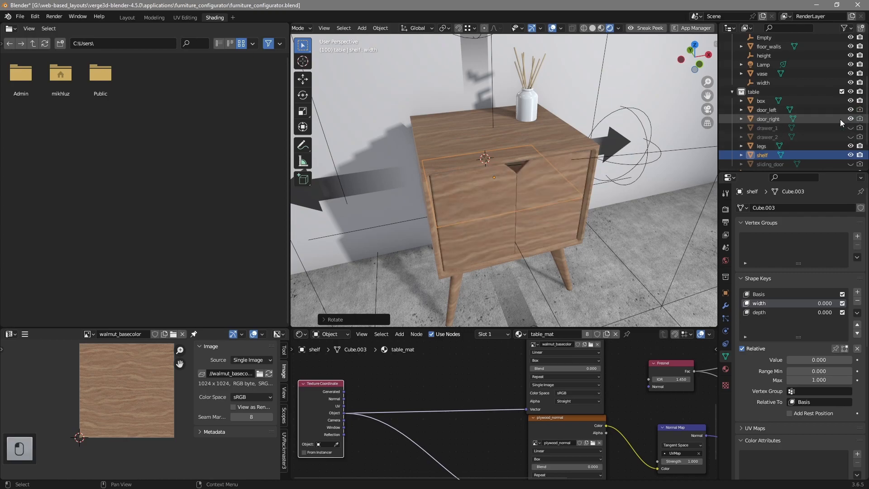
{"action": "left_click", "coordinate": [468, 208]}
{"action": "mouse_move", "coordinate": [592, 213]}
{"action": "middle_mouse_down"}
{"action": "mouse_move", "coordinate": [562, 196]}
{"action": "mouse_move", "coordinate": [582, 200]}
{"action": "middle_mouse_up"}
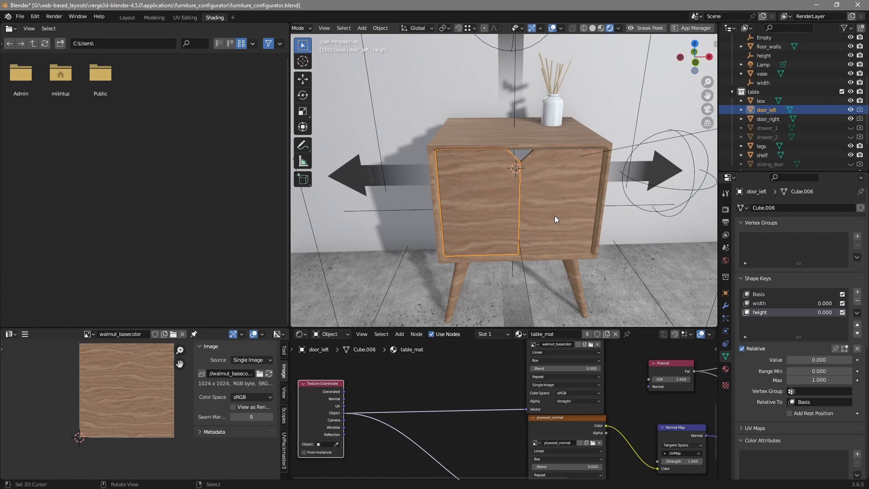
Rotate the left door 90° about the global Y axis and apply its rotation
{"action": "type", "text": "ry"}
{"action": "type", "text": "90"}
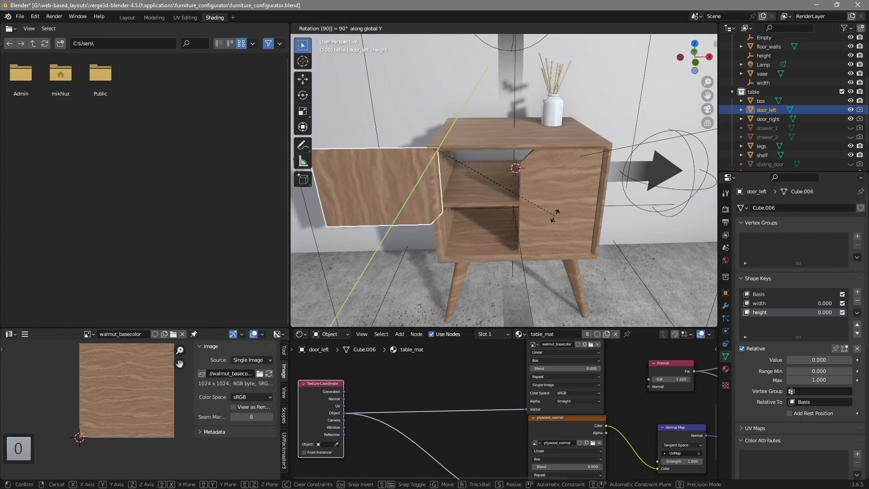
{"action": "key", "text": "Return"}
{"action": "key", "text": "ctrl+a"}
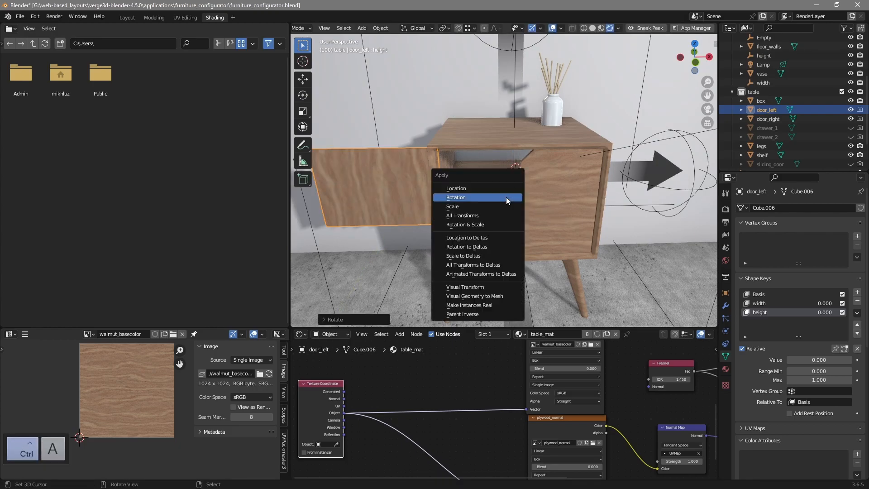
{"action": "left_click", "coordinate": [506, 197]}
Rotate the left door −90° about the global Y axis
{"action": "type", "text": "ry"}
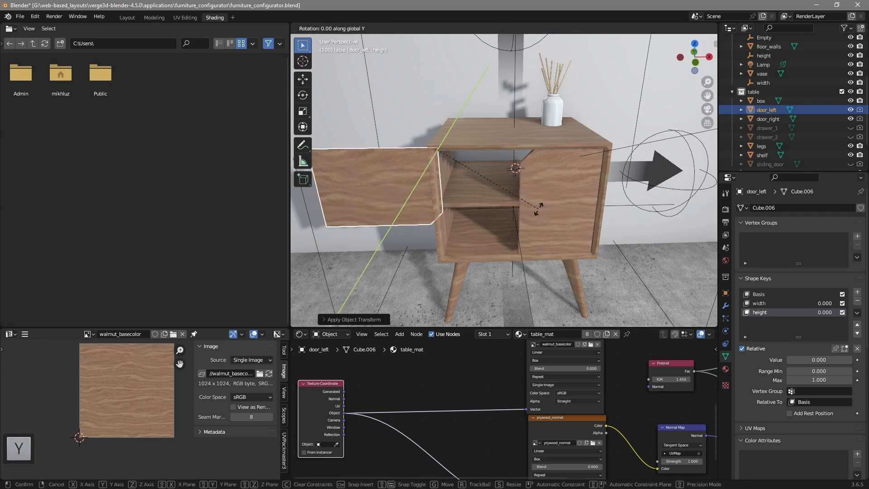
{"action": "type", "text": "-90"}
{"action": "key", "text": "Return"}
Rotate the right door −90° about the global Y axis and apply its rotation
{"action": "right_click", "coordinate": [556, 184]}
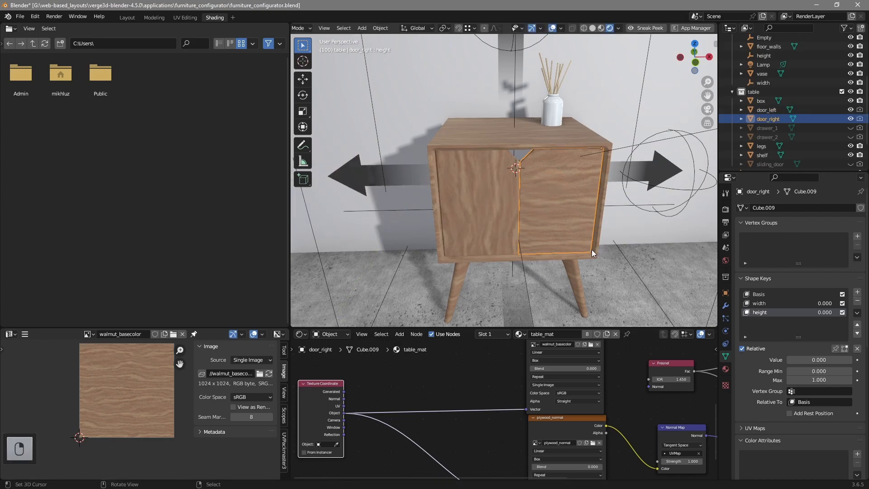
{"action": "type", "text": "ry90"}
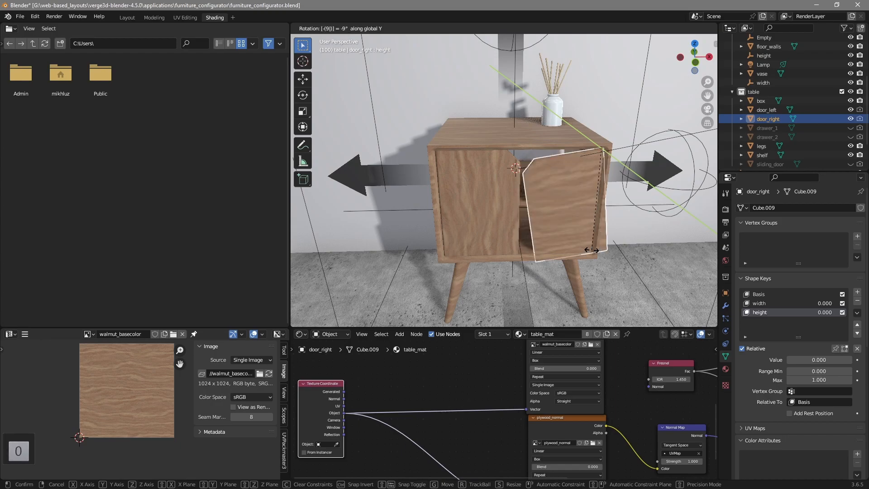
{"action": "key", "text": "Return"}
{"action": "key", "text": "ctrl+a"}
{"action": "left_click", "coordinate": [589, 214]}
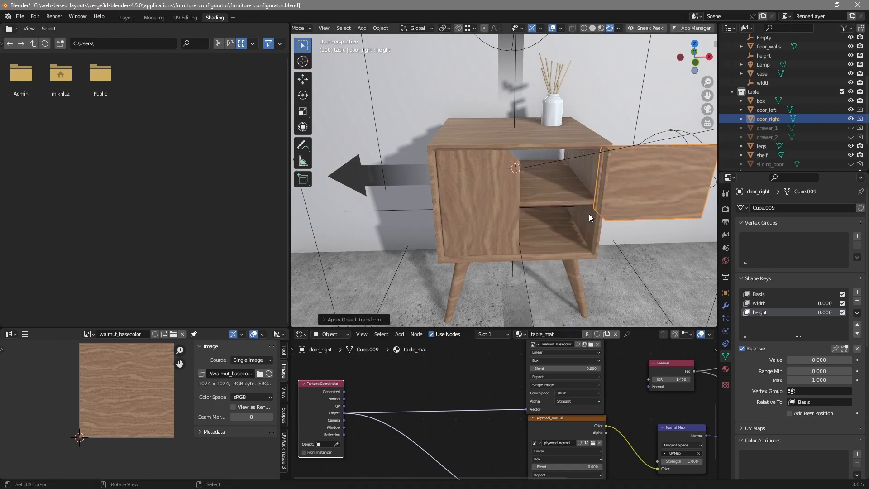
Rotate the right door 90° about the global Y axis
{"action": "type", "text": "ry-90"}
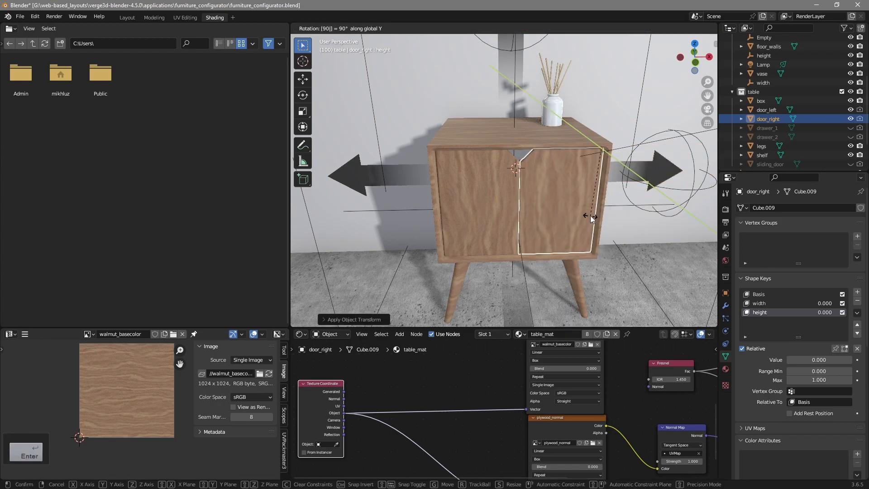
{"action": "key", "text": "Return"}
{"action": "middle_click_drag", "start_coordinate": [519, 224], "coordinate": [596, 271]}
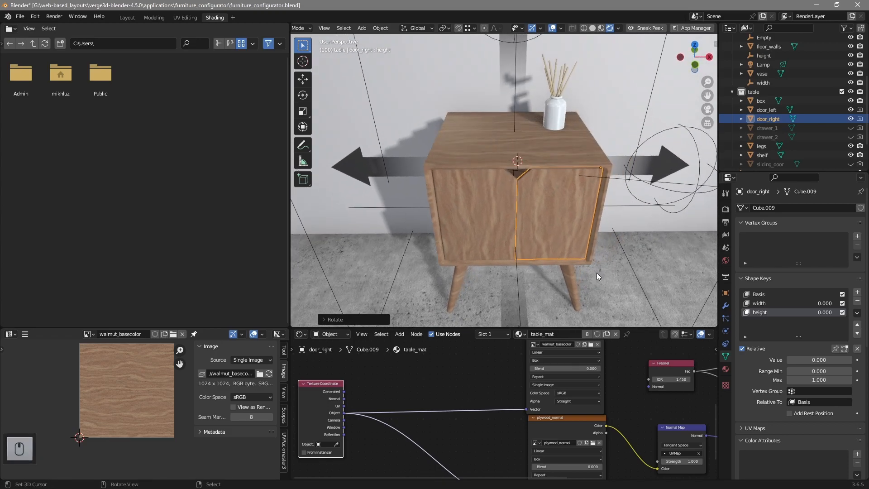
Preview how the right door's wood grain responds to its width and height shape keys
{"action": "left_click", "coordinate": [769, 306]}
{"action": "left_click_drag", "start_coordinate": [806, 359], "coordinate": [786, 359]}
{"action": "left_click", "coordinate": [755, 312]}
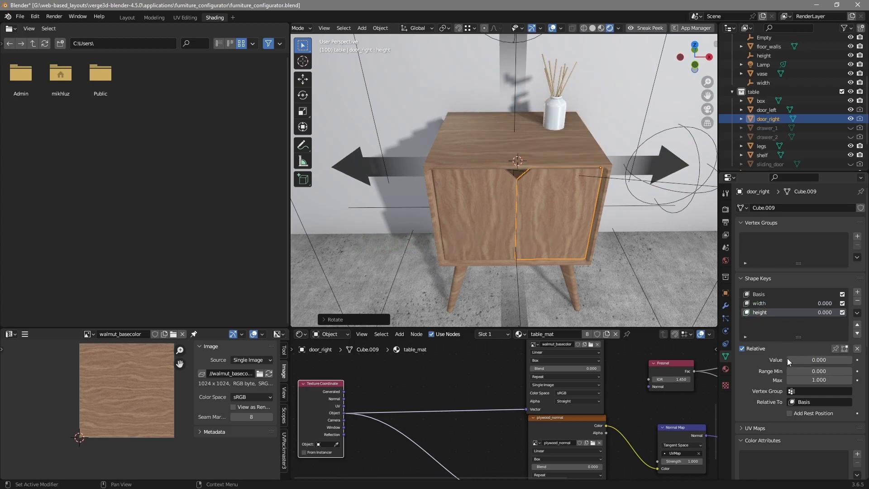
{"action": "mouse_move", "coordinate": [613, 279]}
{"action": "middle_mouse_down"}
{"action": "mouse_move", "coordinate": [560, 271]}
{"action": "mouse_move", "coordinate": [601, 278]}
{"action": "middle_mouse_up"}
Hide door_right and door_left, and show drawer_1 and drawer_2 in the viewport
{"action": "left_click", "coordinate": [850, 119]}
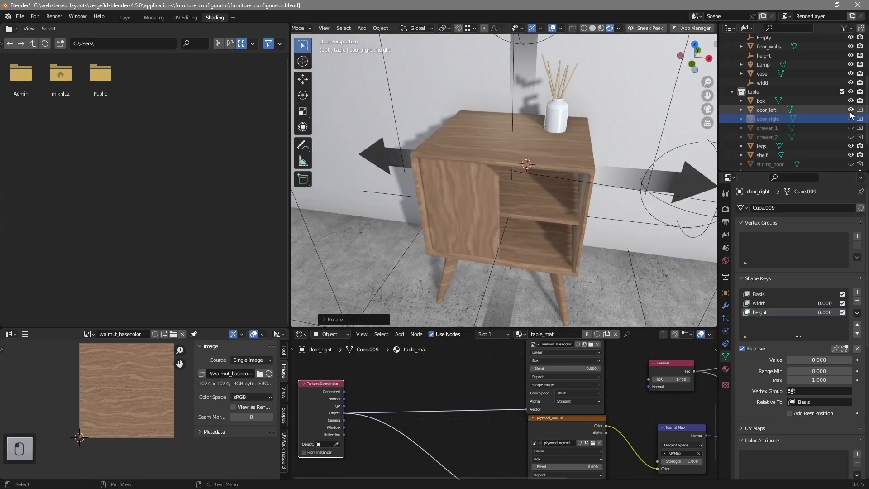
{"action": "left_click", "coordinate": [850, 110]}
{"action": "left_click", "coordinate": [851, 128]}
{"action": "left_click", "coordinate": [851, 137]}
Pull the upper drawer out along the global Y axis to inspect its wood grain, and cancel the move
{"action": "middle_click_drag", "start_coordinate": [537, 239], "coordinate": [574, 212]}
{"action": "left_click", "coordinate": [509, 205]}
{"action": "key", "text": "g"}
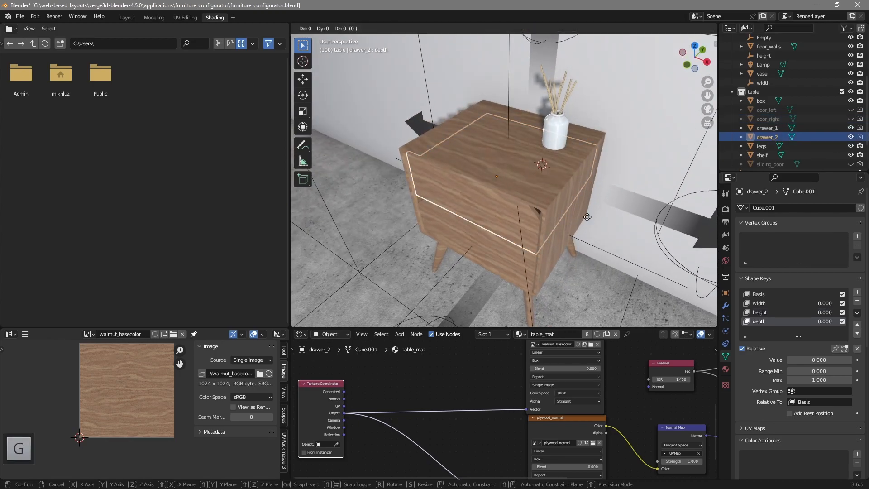
{"action": "key", "text": "y"}
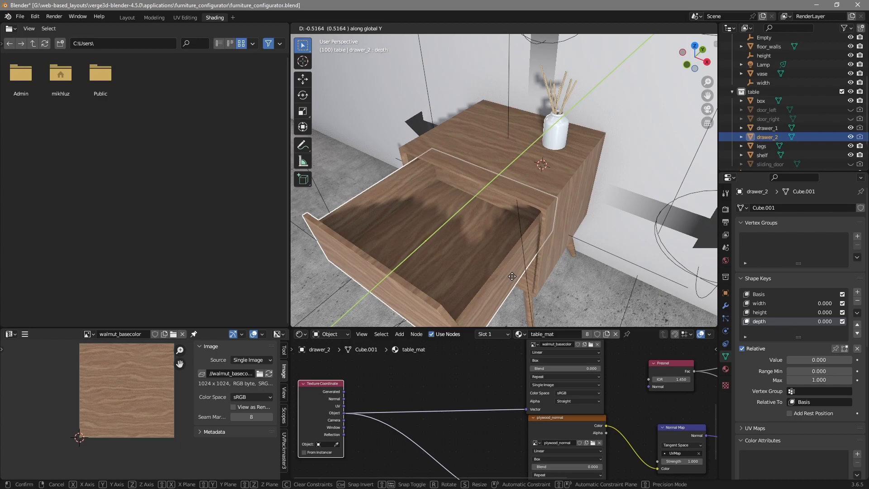
{"action": "right_click", "coordinate": [547, 270]}
{"action": "middle_click_drag", "start_coordinate": [547, 270], "coordinate": [546, 232]}
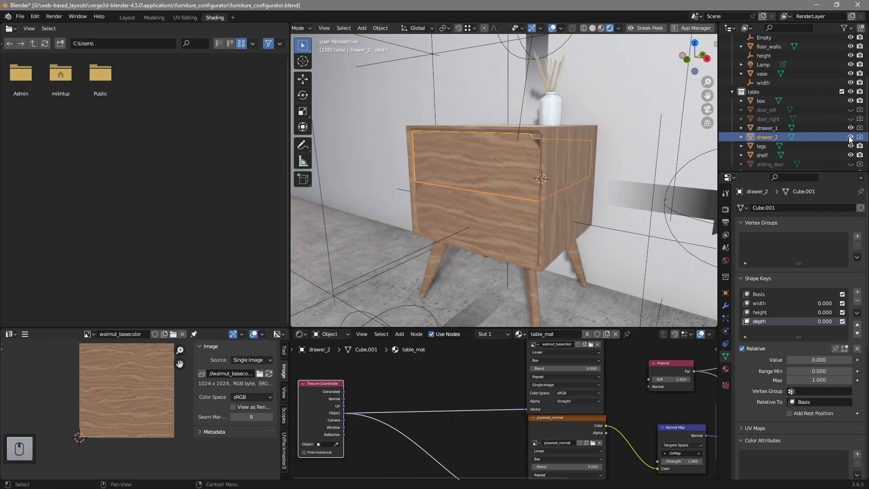
Hide drawer_2 and drawer_1, and show sliding_door in the viewport
{"action": "left_click", "coordinate": [850, 137]}
{"action": "left_click", "coordinate": [851, 128]}
{"action": "middle_click_drag", "start_coordinate": [655, 146], "coordinate": [521, 152]}
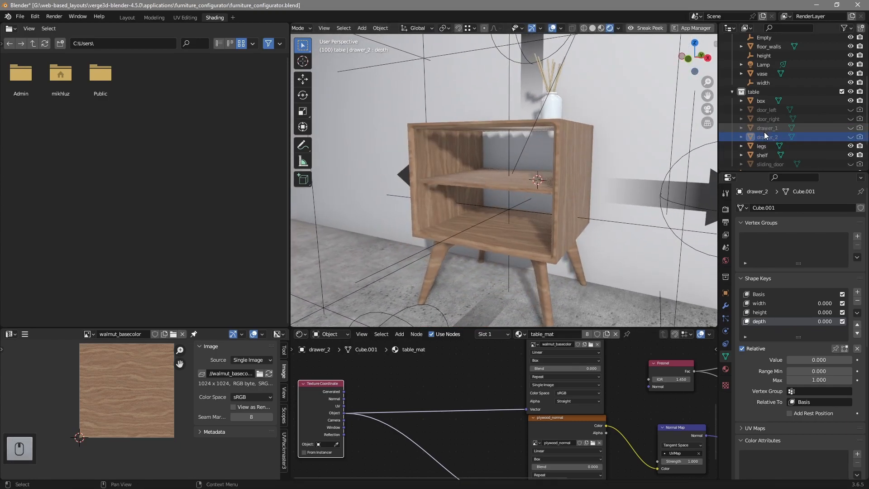
{"action": "scroll", "coordinate": [764, 131], "scroll_direction": "down", "scroll_amount": 2}
{"action": "left_click", "coordinate": [850, 128]}
Rotate the sliding door 90° about the global Y axis and apply its rotation
{"action": "left_click", "coordinate": [451, 190]}
{"action": "middle_click_drag", "start_coordinate": [451, 190], "coordinate": [547, 228]}
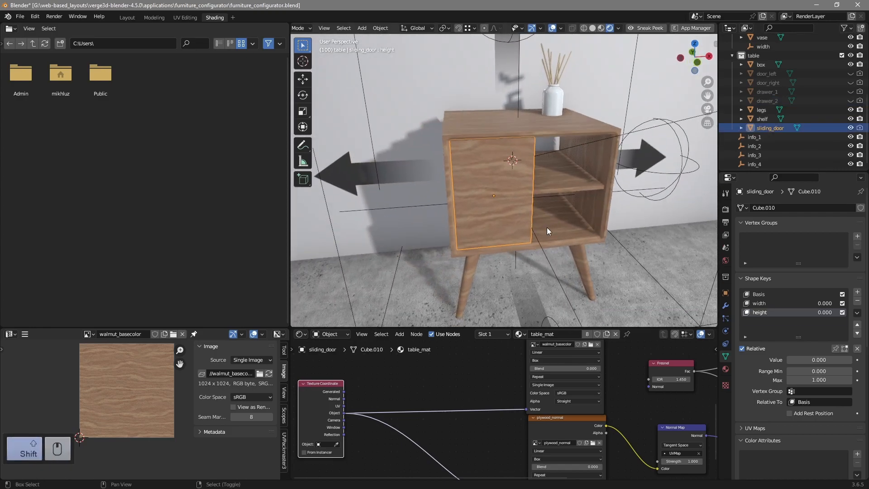
{"action": "key", "text": "r"}
{"action": "key", "text": "9"}
{"action": "key", "text": "0"}
{"action": "key", "text": "Return"}
{"action": "key", "text": "ctrl+a"}
{"action": "left_click", "coordinate": [575, 228]}
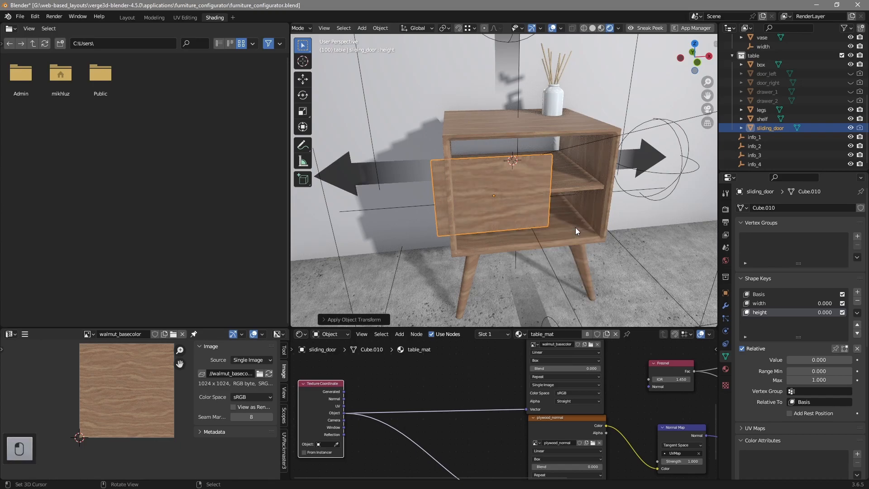
Rotate the sliding door back to upright about the global Y axis
{"action": "key", "text": "r"}
{"action": "key", "text": "y"}
{"action": "key", "text": "Escape"}
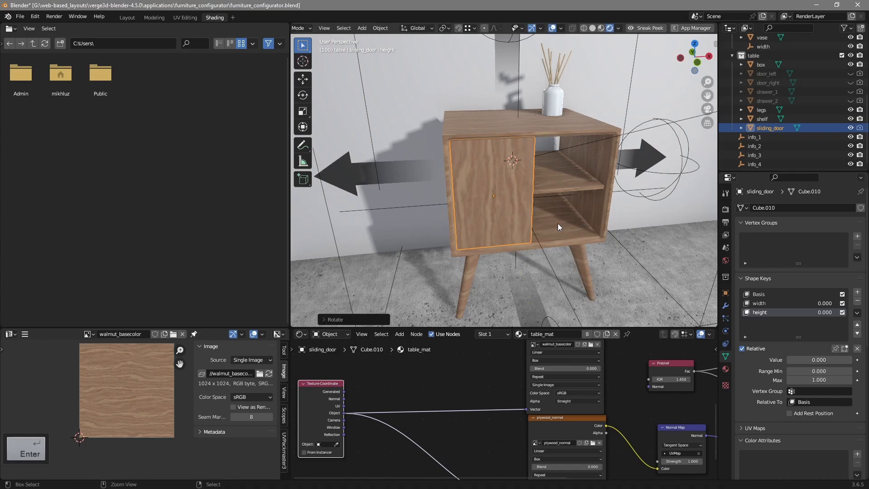
Try applying the sliding door's rotation, and undo it
{"action": "key", "text": "ctrl+a"}
{"action": "key", "text": "ctrl+z"}
{"action": "middle_click_drag", "start_coordinate": [512, 238], "coordinate": [575, 224]}
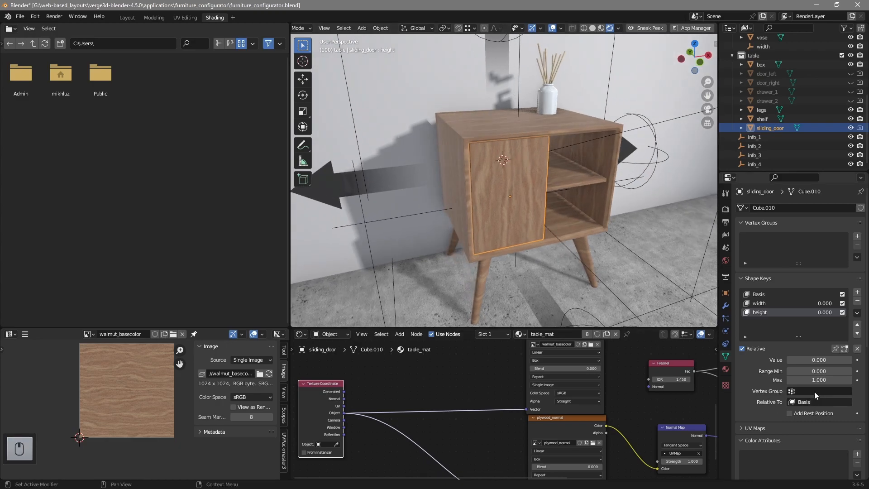
Preview how the sliding door's wood grain responds to its width shape key
{"action": "left_click", "coordinate": [763, 305]}
{"action": "mouse_move", "coordinate": [809, 360]}
{"action": "left_mouse_down"}
{"action": "mouse_move", "coordinate": [848, 361]}
{"action": "mouse_move", "coordinate": [805, 360]}
{"action": "left_mouse_up"}
{"action": "middle_click_drag", "start_coordinate": [629, 247], "coordinate": [564, 222]}
Export the scene as Verge3D glTF, overwriting furniture_configurator.gltf in the furniture_configurator folder
{"action": "key", "text": "q"}
{"action": "left_click", "coordinate": [564, 222]}
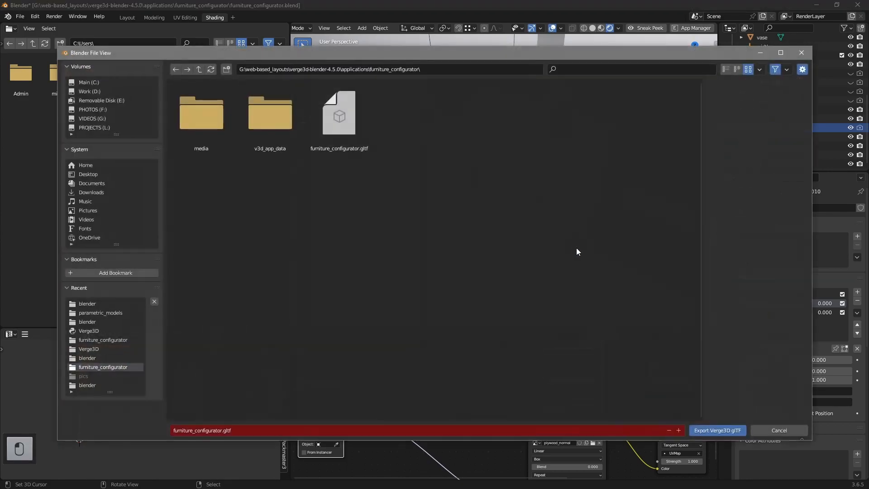
{"action": "left_click", "coordinate": [726, 431]}
Switch to the Verge3D furniture configurator page in the web browser and reload it
{"action": "key", "text": "alt+Tab"}
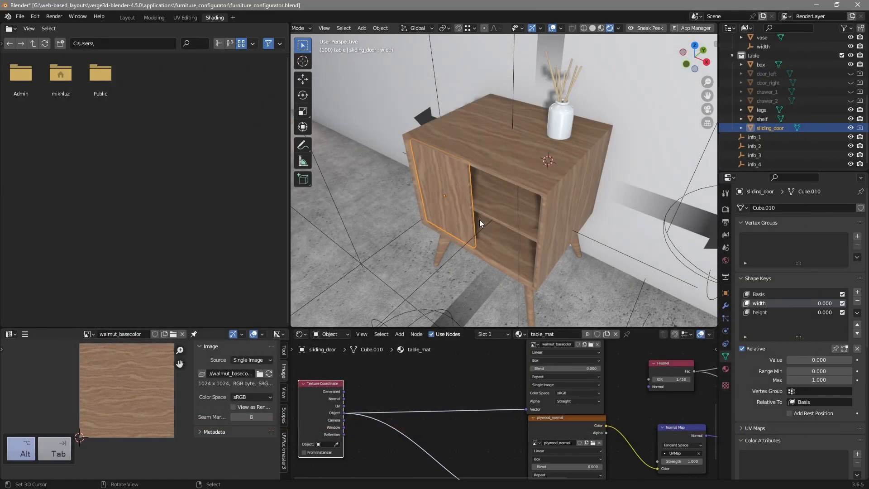
{"action": "key", "text": "ctrl+r"}
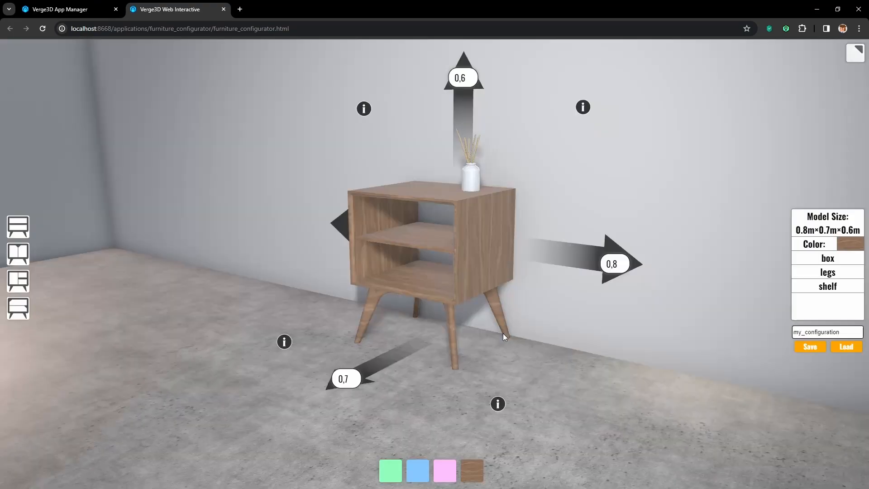
Widen the table to 1.2 m and check the wood grain while varying its depth up to 1 m and back to 0.7 m
{"action": "left_click_drag", "start_coordinate": [525, 359], "coordinate": [521, 389]}
{"action": "left_click", "coordinate": [623, 289]}
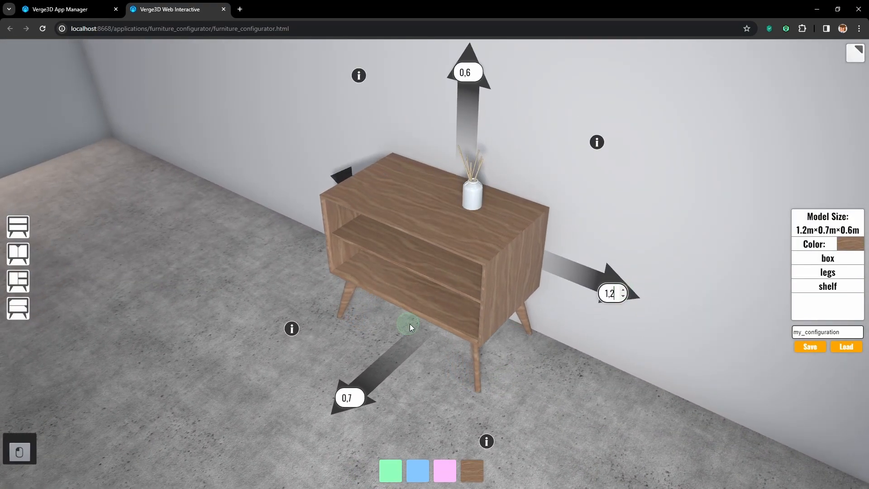
{"action": "left_click_drag", "start_coordinate": [405, 327], "coordinate": [500, 342]}
{"action": "left_click", "coordinate": [479, 410]}
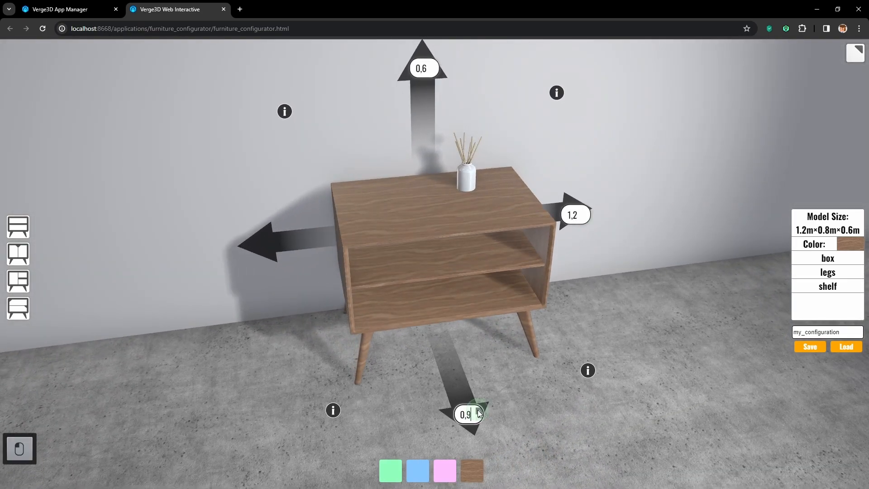
{"action": "left_click", "coordinate": [479, 411]}
{"action": "left_click_drag", "start_coordinate": [473, 385], "coordinate": [505, 361]}
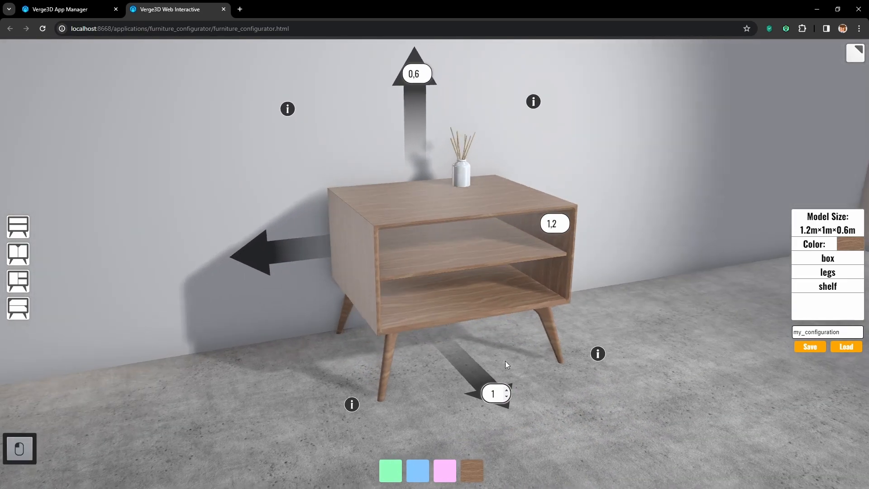
{"action": "left_click", "coordinate": [509, 395]}
{"action": "left_click", "coordinate": [508, 395]}
{"action": "left_click_drag", "start_coordinate": [510, 394], "coordinate": [590, 117]}
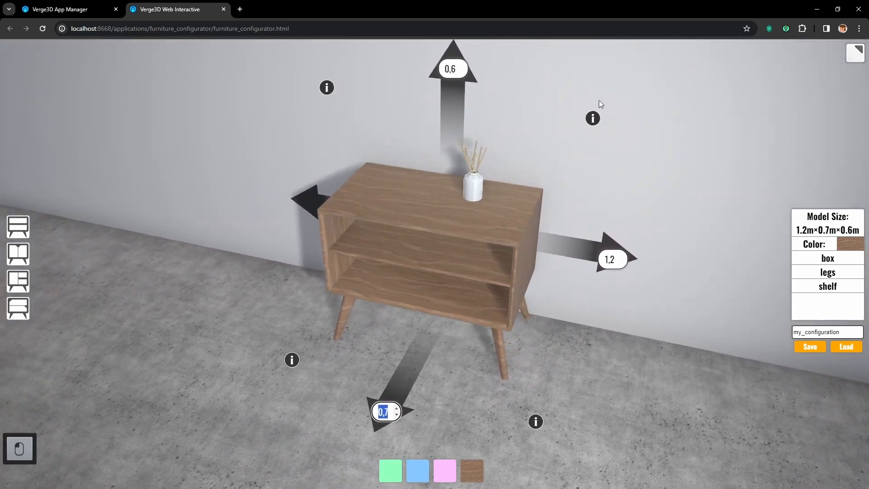
Check the wood grain at a height of 0.9 m with the double-door layout, and restore the height to 0.6 m
{"action": "left_click", "coordinate": [465, 66]}
{"action": "left_click", "coordinate": [464, 66]}
{"action": "left_click", "coordinate": [464, 66]}
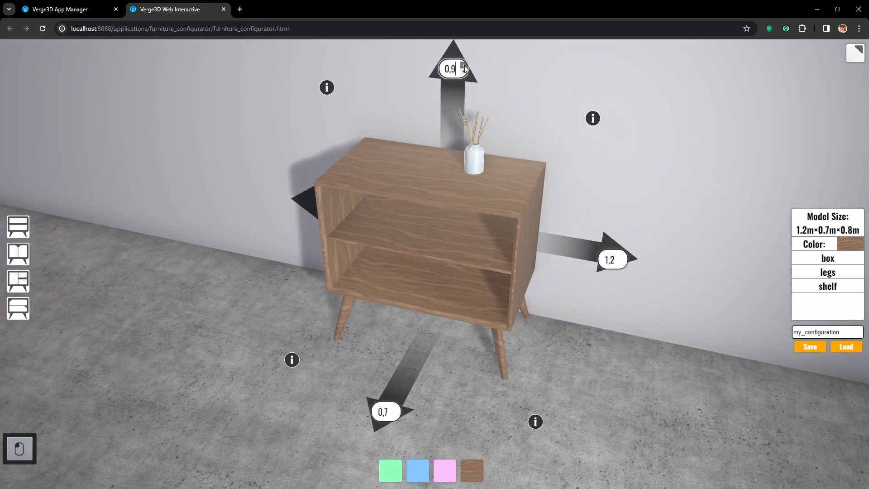
{"action": "left_click", "coordinate": [21, 257]}
{"action": "left_click", "coordinate": [464, 72]}
{"action": "left_click", "coordinate": [464, 71]}
{"action": "left_click", "coordinate": [463, 71]}
Check the wood grain on the sliding-door and two-drawer layouts, and try the drawers
{"action": "left_click", "coordinate": [21, 274]}
{"action": "left_click", "coordinate": [17, 309]}
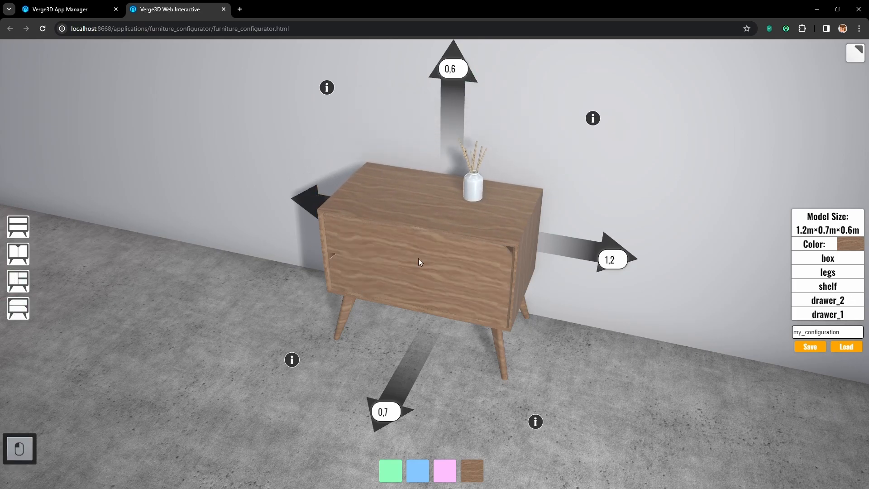
{"action": "left_click", "coordinate": [442, 290]}
{"action": "left_click", "coordinate": [463, 301]}
Switch to Blender and add a shared reroute point on the texture vector links in table_mat
{"action": "key", "text": "alt+Tab"}
{"action": "middle_click_drag", "start_coordinate": [434, 424], "coordinate": [454, 412]}
{"action": "right_click_drag", "start_coordinate": [450, 393], "coordinate": [427, 441], "text": "shift"}
{"action": "key", "text": "g"}
{"action": "left_click", "coordinate": [381, 413]}
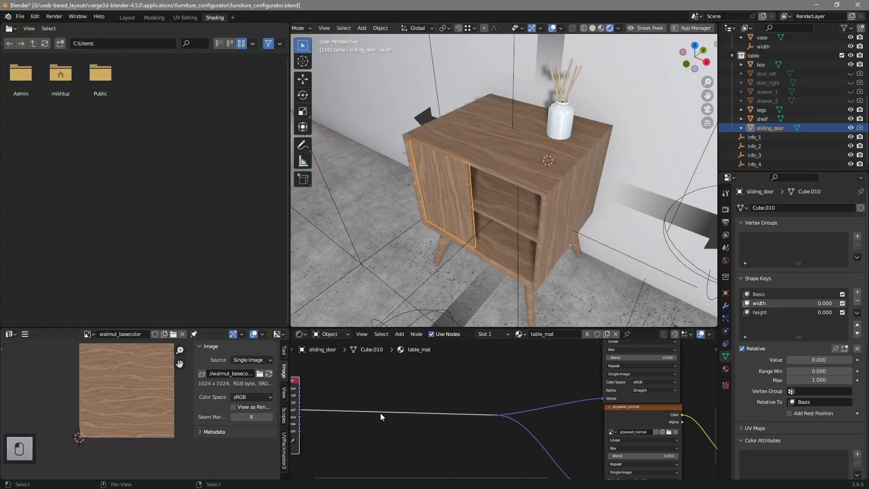
Insert a Mapping node between the Texture Coordinate node's Object output and the reroute point
{"action": "key", "text": "shift+a"}
{"action": "mouse_move", "coordinate": [411, 442]}
{"action": "left_click", "coordinate": [460, 386]}
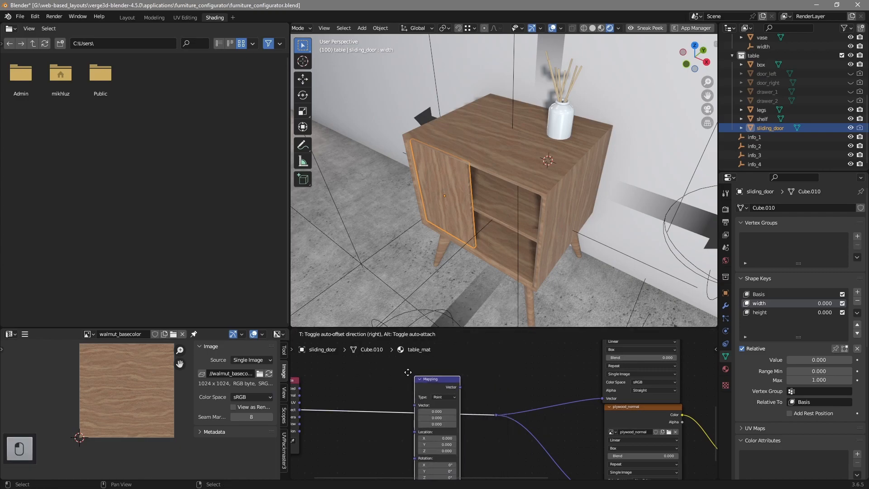
{"action": "left_click", "coordinate": [398, 362]}
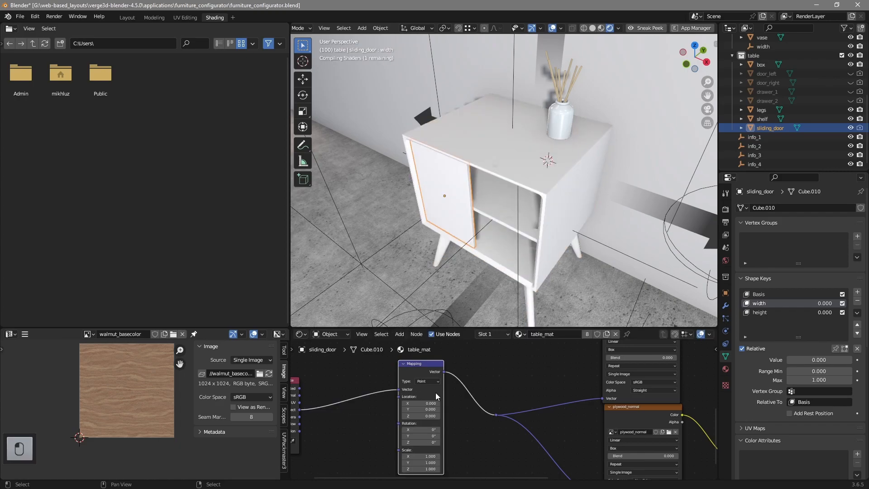
Try a scale of 2 on all axes of the Mapping node, and restore the scale to 1
{"action": "middle_click_drag", "start_coordinate": [497, 425], "coordinate": [520, 384]}
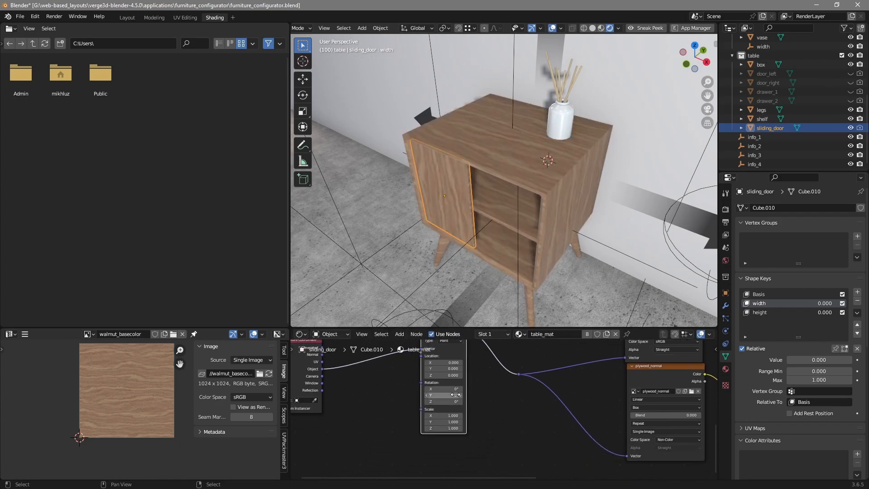
{"action": "mouse_move", "coordinate": [451, 415]}
{"action": "left_mouse_down"}
{"action": "mouse_move", "coordinate": [451, 428]}
{"action": "mouse_move", "coordinate": [453, 416]}
{"action": "left_mouse_up"}
{"action": "type", "text": "2"}
{"action": "key", "text": "Return"}
{"action": "type", "text": "1"}
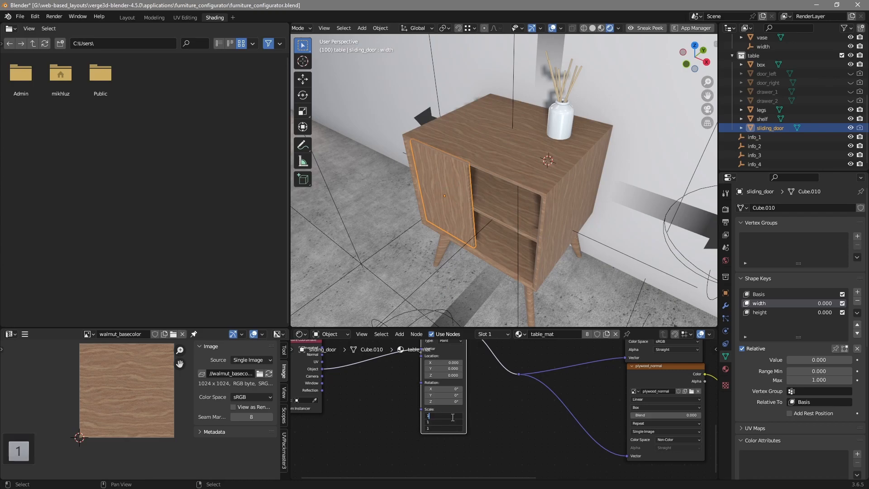
{"action": "key", "text": "Return"}
Set the Mapping node's Y rotation to 90° and inspect the grain direction on the table
{"action": "middle_click_drag", "start_coordinate": [498, 407], "coordinate": [501, 416]}
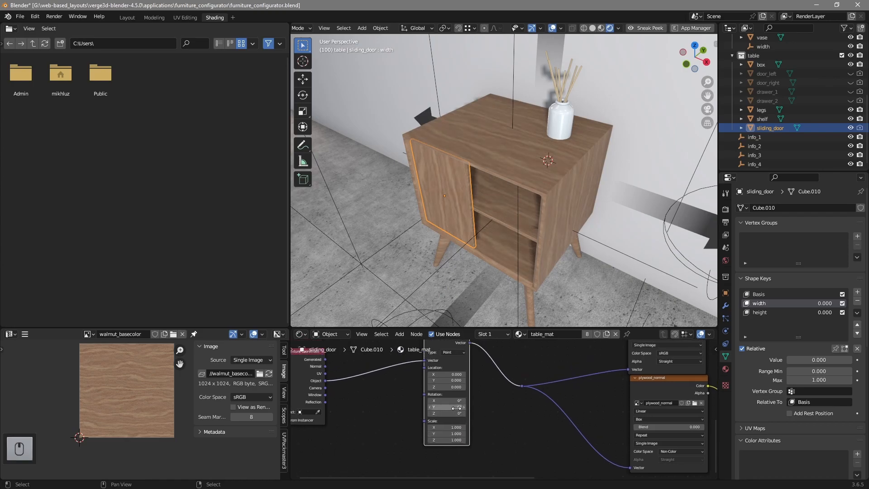
{"action": "type", "text": "90"}
{"action": "key", "text": "Return"}
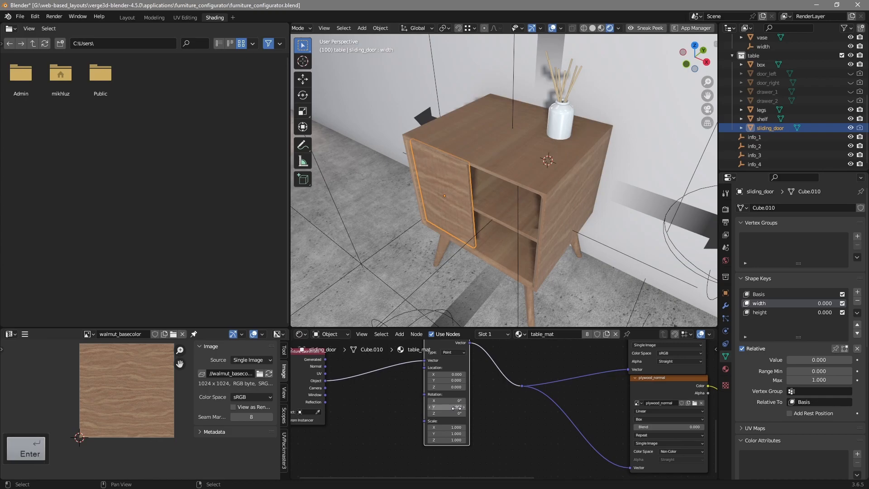
{"action": "middle_click_drag", "start_coordinate": [520, 205], "coordinate": [574, 178]}
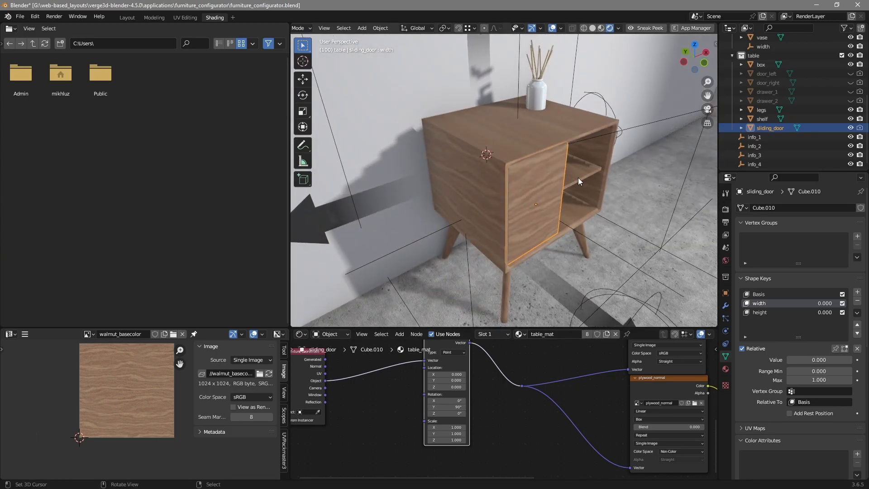
Delete the Mapping node while keeping the Object coordinates linked to the reroute point
{"action": "middle_click_drag", "start_coordinate": [510, 387], "coordinate": [513, 419]}
{"action": "key", "text": "ctrl+x"}
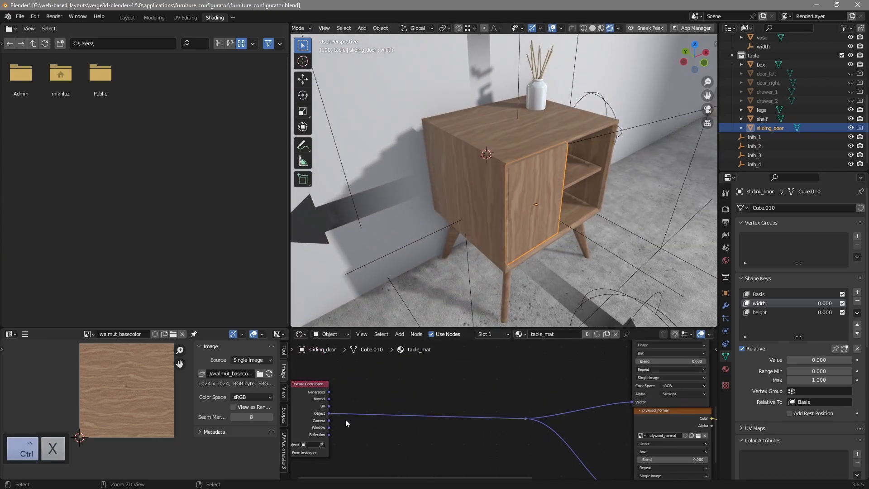
{"action": "left_click_drag", "start_coordinate": [315, 413], "coordinate": [455, 420]}
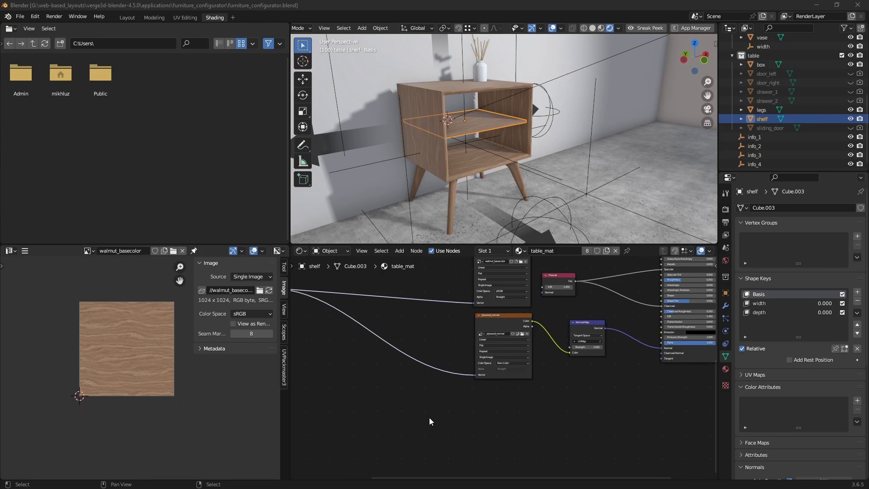
Add a Geometry node in the empty area below the existing table_mat nodes
{"action": "middle_click_drag", "start_coordinate": [475, 429], "coordinate": [514, 365]}
{"action": "key", "text": "shift+a"}
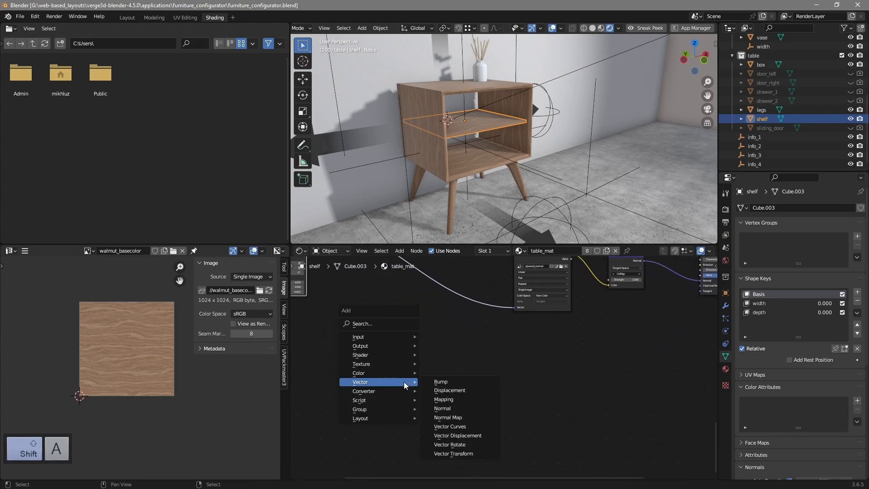
{"action": "mouse_move", "coordinate": [384, 335]}
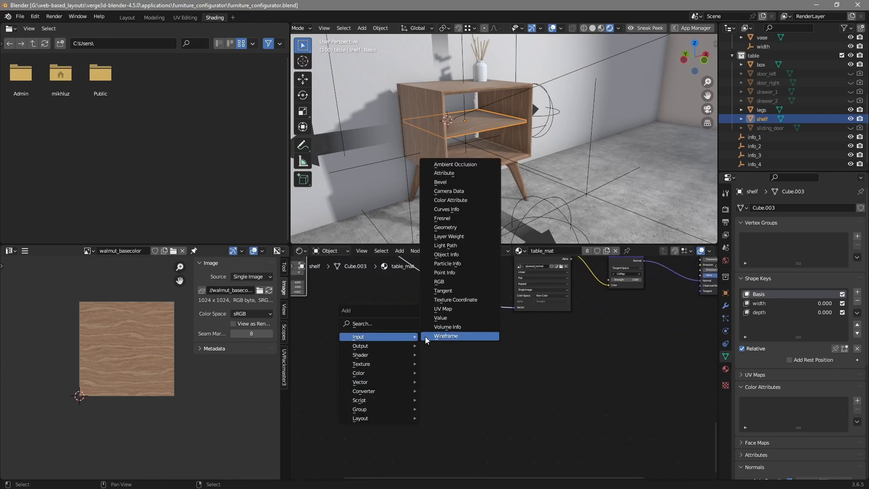
{"action": "left_click", "coordinate": [460, 231]}
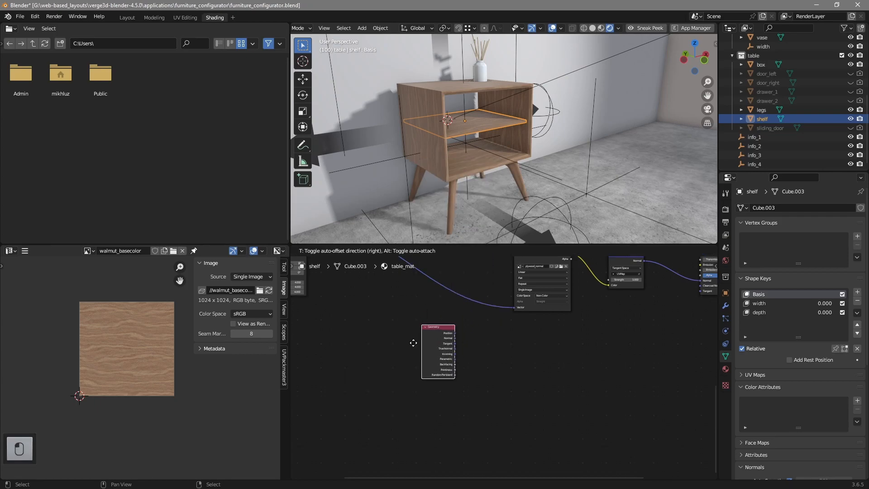
{"action": "left_click", "coordinate": [357, 421]}
{"action": "middle_click_drag", "start_coordinate": [454, 431], "coordinate": [468, 358]}
{"action": "scroll", "coordinate": [469, 362], "scroll_direction": "up", "scroll_amount": 3}
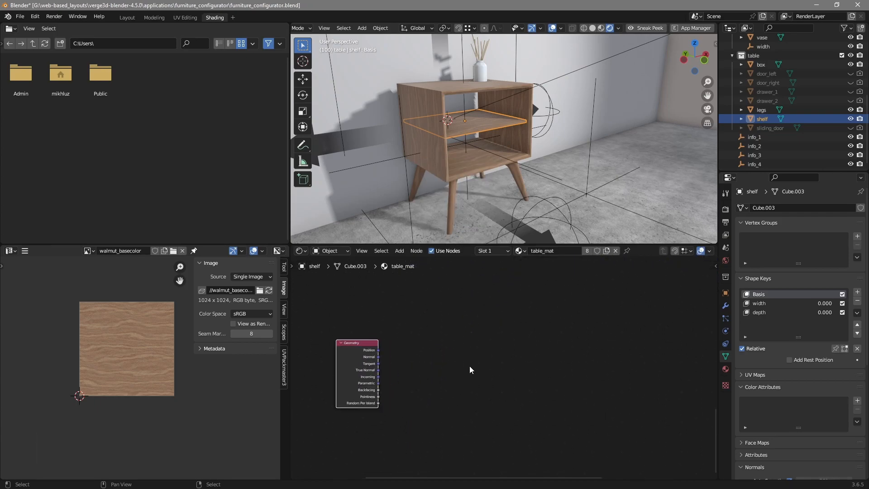
Add a Material Output node and link the Geometry node's Normal output to its Surface input
{"action": "key", "text": "shift+a"}
{"action": "left_click", "coordinate": [526, 377]}
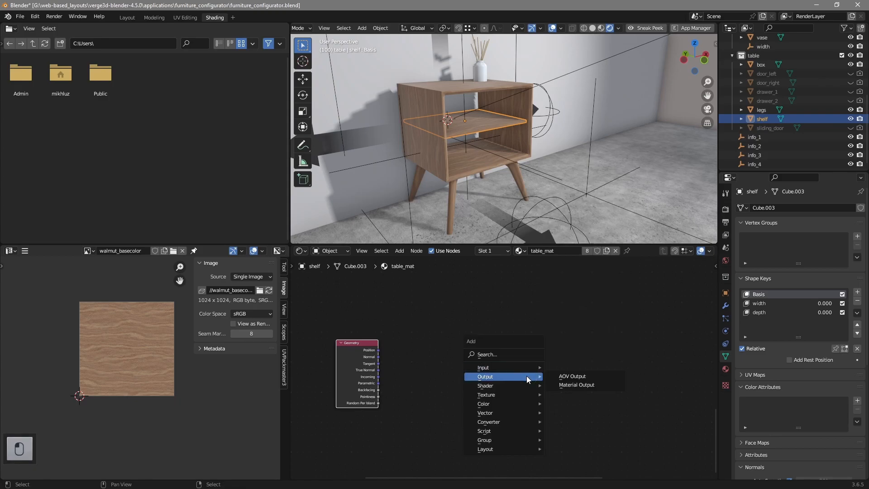
{"action": "left_click", "coordinate": [578, 385]}
{"action": "left_click", "coordinate": [633, 375]}
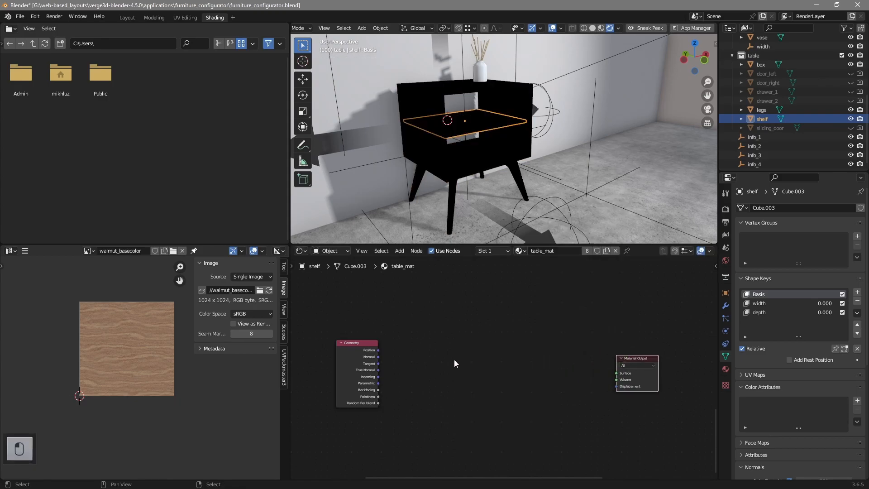
{"action": "left_click_drag", "start_coordinate": [379, 357], "coordinate": [616, 376]}
{"action": "middle_click_drag", "start_coordinate": [470, 139], "coordinate": [562, 167], "text": "shift"}
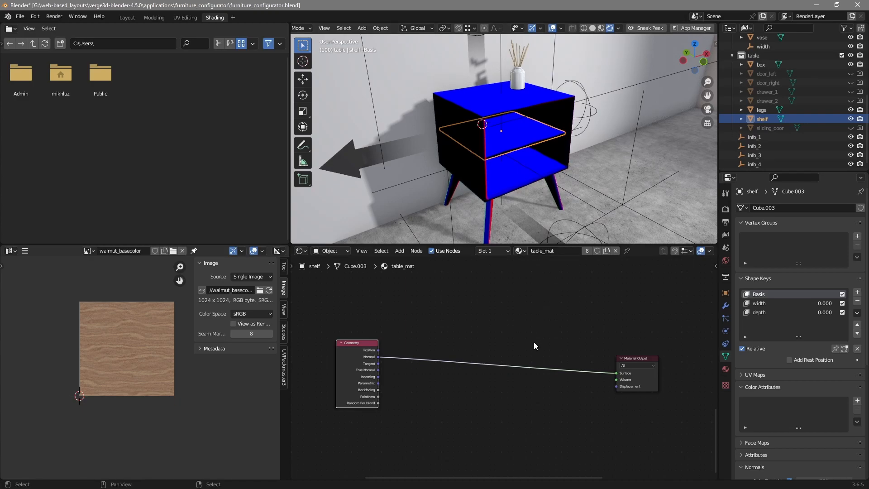
Add a UV sphere to the scene and scale it uniformly to about 0.375
{"action": "key", "text": "shift+a"}
{"action": "mouse_move", "coordinate": [563, 179]}
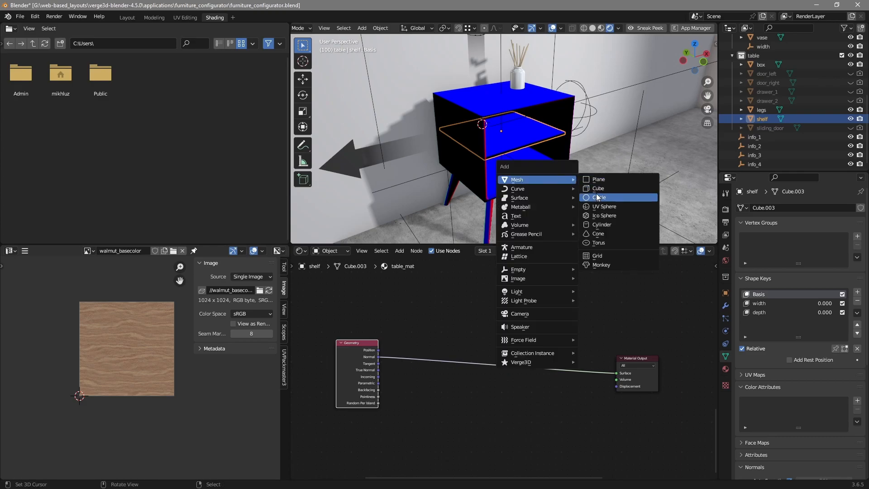
{"action": "left_click", "coordinate": [597, 206]}
{"action": "key", "text": "s"}
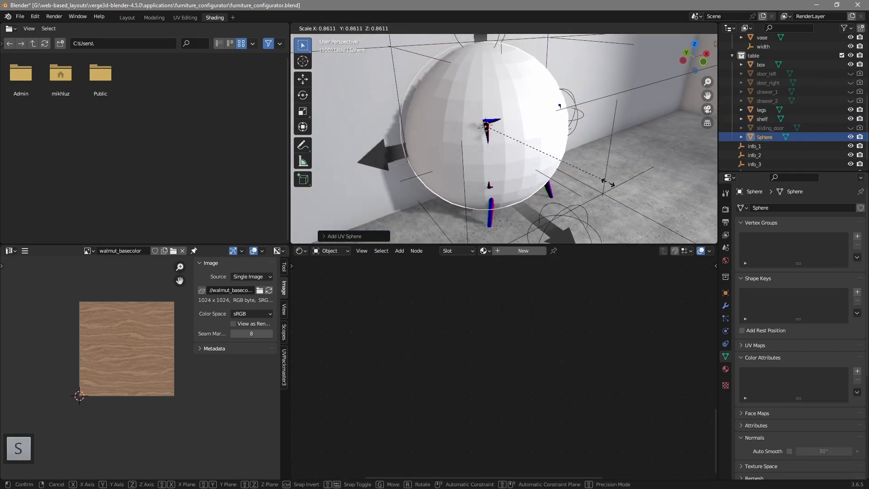
{"action": "left_click", "coordinate": [565, 171]}
Move the sphere along Y to about -1.05, in front of the table, and shade it smooth
{"action": "key", "text": "g"}
{"action": "key", "text": "y"}
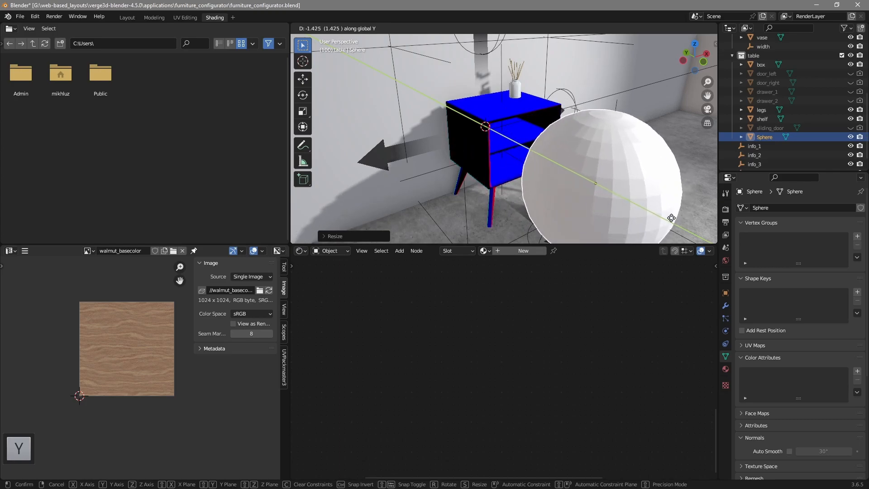
{"action": "left_click", "coordinate": [656, 214]}
{"action": "key", "text": "w"}
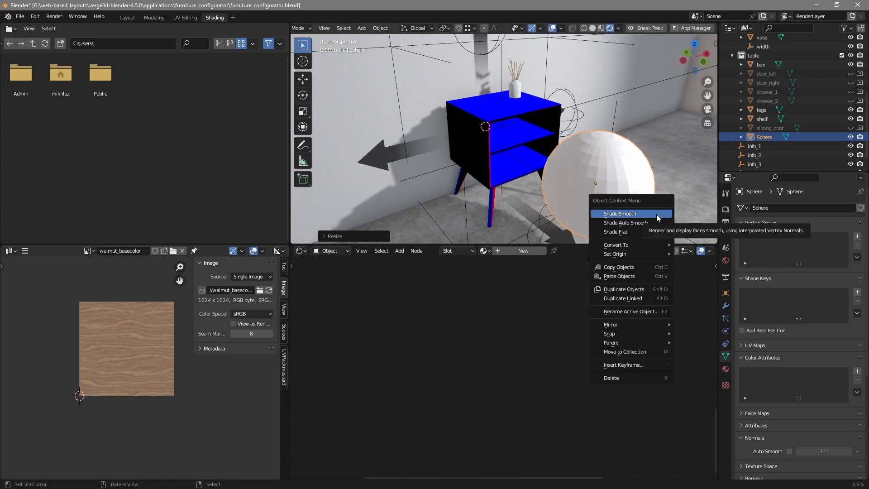
{"action": "left_click", "coordinate": [656, 214]}
Assign the existing table_mat material to the sphere
{"action": "left_click", "coordinate": [726, 293]}
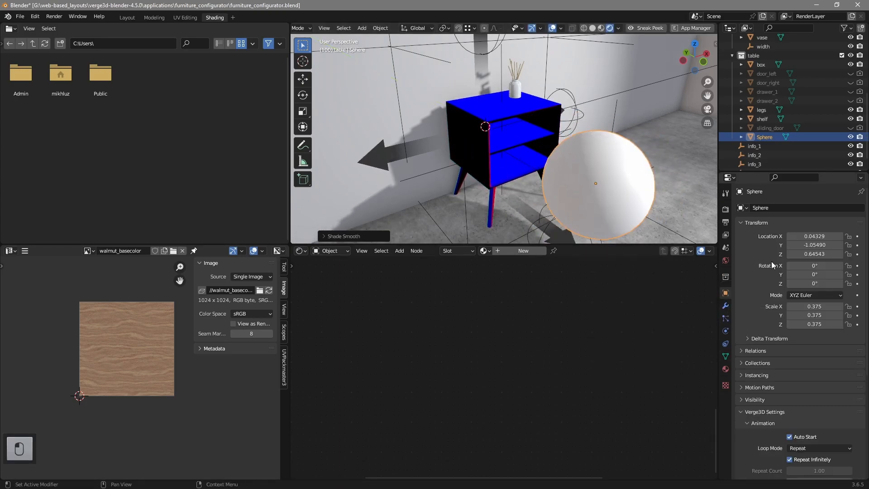
{"action": "left_click", "coordinate": [726, 369]}
{"action": "left_click", "coordinate": [743, 246]}
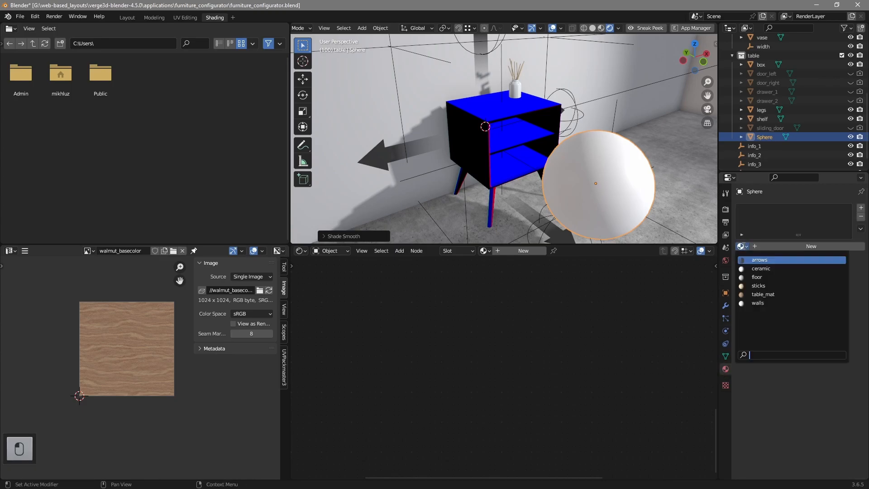
{"action": "left_click", "coordinate": [764, 294]}
{"action": "mouse_move", "coordinate": [547, 162]}
{"action": "middle_mouse_down"}
{"action": "mouse_move", "coordinate": [536, 147]}
{"action": "mouse_move", "coordinate": [584, 163]}
{"action": "mouse_move", "coordinate": [561, 163]}
{"action": "mouse_move", "coordinate": [562, 151]}
{"action": "mouse_move", "coordinate": [561, 158]}
{"action": "middle_mouse_up"}
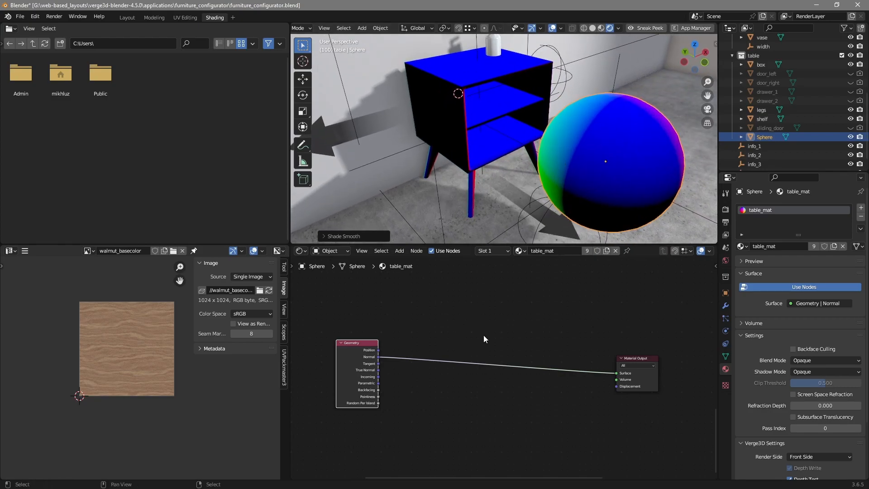
Insert a Separate XYZ node between Geometry Normal and the Material Output, and inspect the X component on the sphere and table
{"action": "key", "text": "shift+a"}
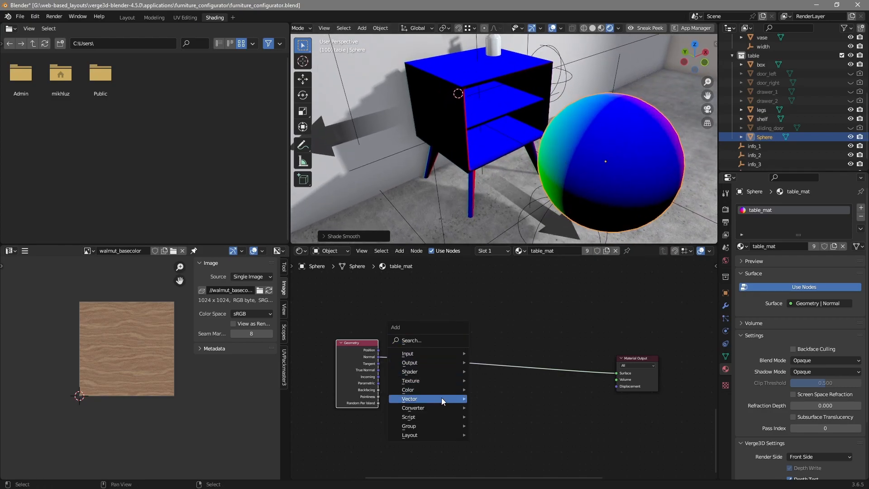
{"action": "mouse_move", "coordinate": [441, 400]}
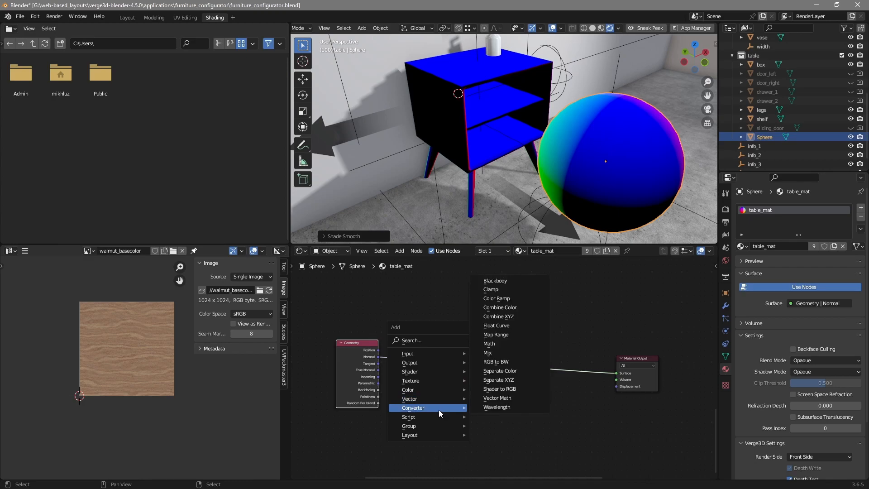
{"action": "left_click", "coordinate": [513, 383]}
{"action": "left_click", "coordinate": [442, 349]}
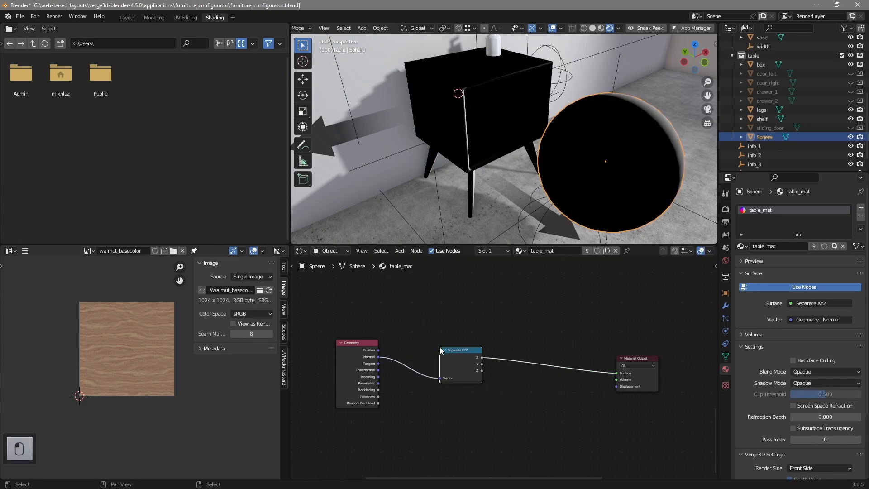
{"action": "middle_click_drag", "start_coordinate": [553, 166], "coordinate": [503, 143]}
{"action": "middle_click_drag", "start_coordinate": [503, 143], "coordinate": [563, 147], "text": "shift"}
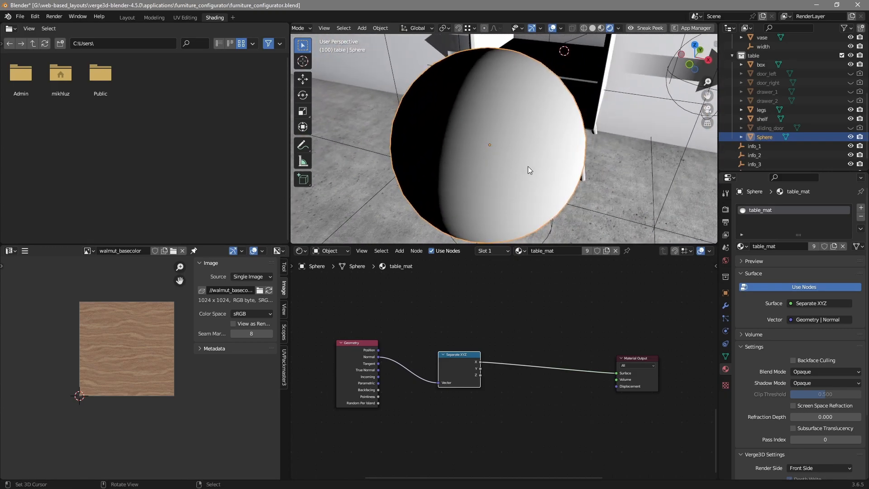
{"action": "middle_click_drag", "start_coordinate": [539, 161], "coordinate": [555, 154]}
{"action": "middle_click_drag", "start_coordinate": [534, 115], "coordinate": [544, 161], "text": "shift"}
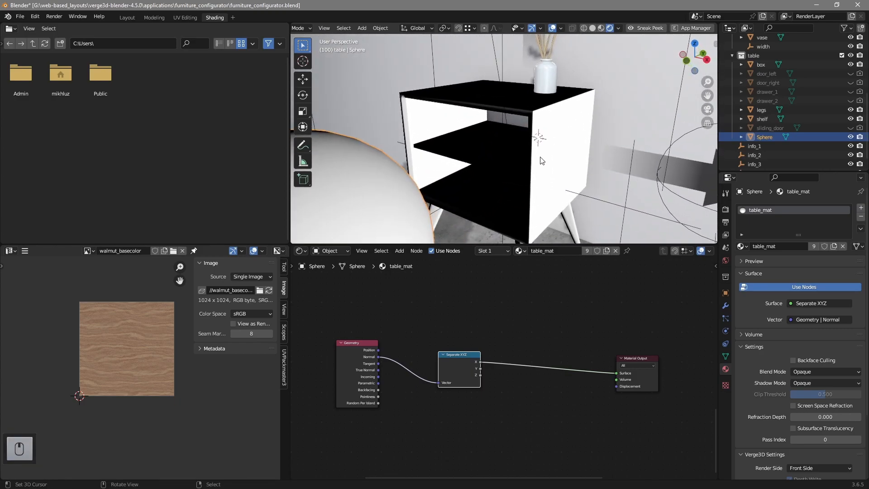
Preview the Y and Z components of the normal on the sphere and table, and reconnect X to the Material Output surface
{"action": "middle_click_drag", "start_coordinate": [556, 133], "coordinate": [572, 155], "text": "shift"}
{"action": "mouse_move", "coordinate": [515, 168]}
{"action": "middle_mouse_down", "text": "shift"}
{"action": "mouse_move", "coordinate": [522, 140]}
{"action": "mouse_move", "coordinate": [531, 164]}
{"action": "middle_mouse_up", "text": "shift"}
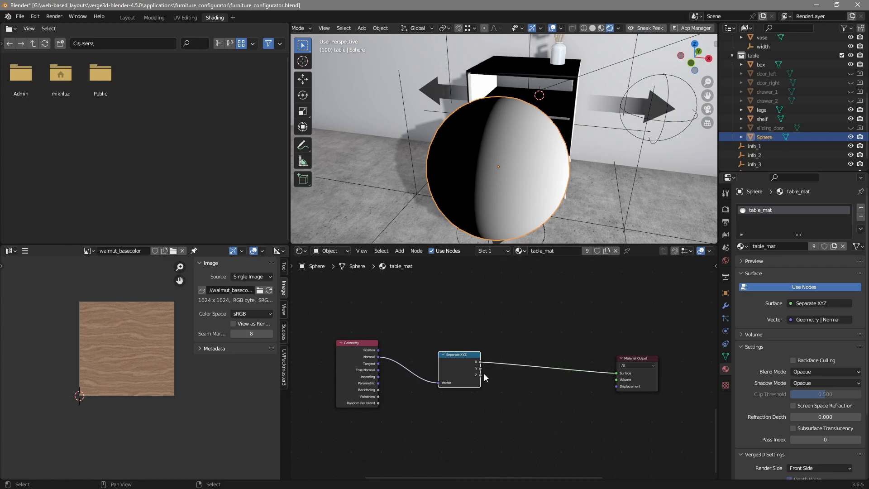
{"action": "left_click_drag", "start_coordinate": [480, 369], "coordinate": [609, 370]}
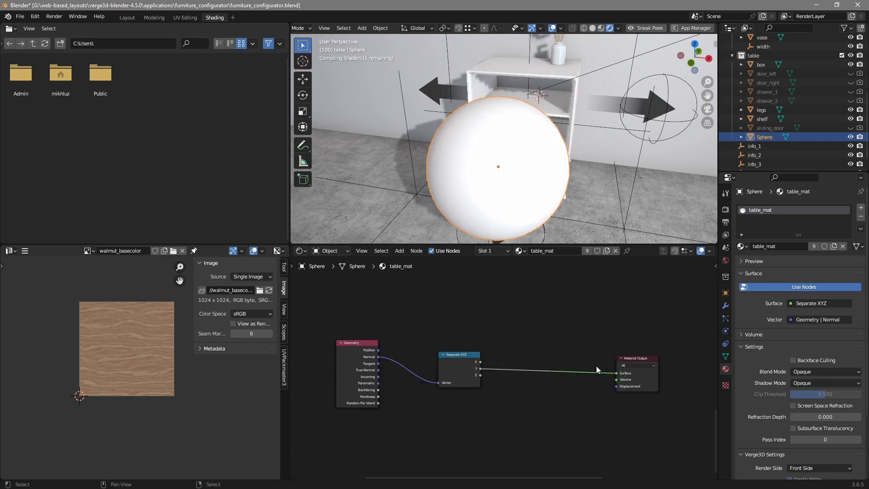
{"action": "middle_click_drag", "start_coordinate": [480, 181], "coordinate": [577, 187]}
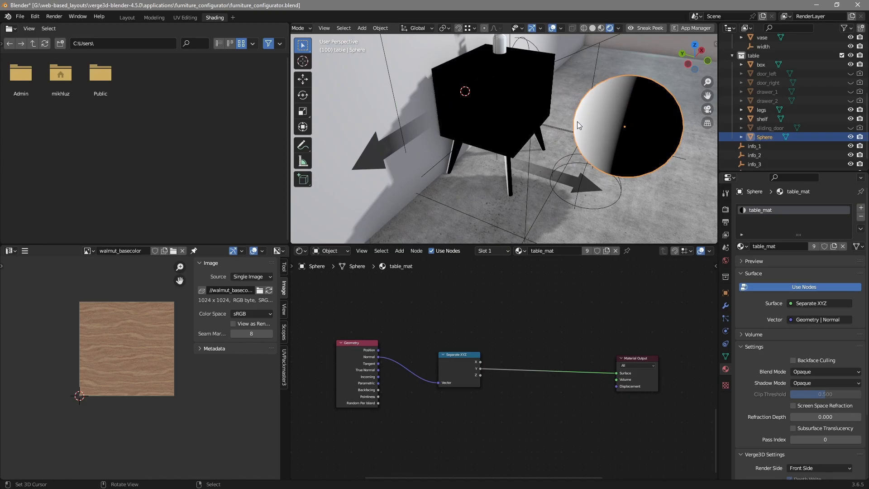
{"action": "left_click_drag", "start_coordinate": [480, 375], "coordinate": [616, 373]}
{"action": "middle_click_drag", "start_coordinate": [623, 175], "coordinate": [593, 173]}
{"action": "scroll", "coordinate": [625, 175], "scroll_direction": "up", "scroll_amount": 2}
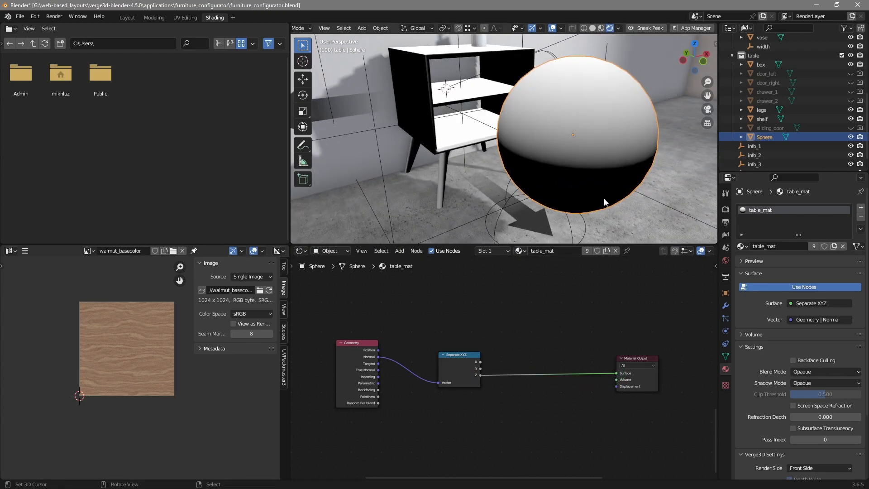
{"action": "left_click_drag", "start_coordinate": [481, 362], "coordinate": [617, 373]}
{"action": "middle_click_drag", "start_coordinate": [560, 123], "coordinate": [525, 155]}
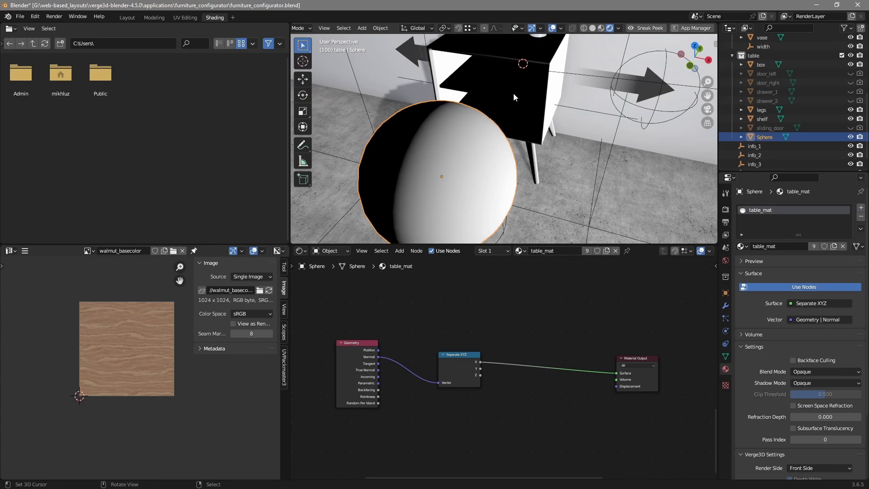
{"action": "middle_click_drag", "start_coordinate": [473, 140], "coordinate": [469, 109]}
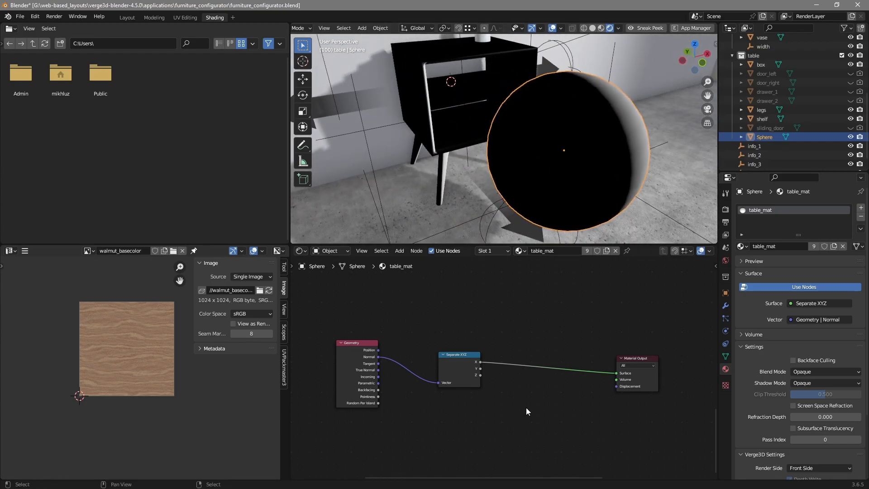
Insert a Math node set to Absolute between the Separate XYZ X output and the Material Output, and inspect both sides of the sphere
{"action": "key", "text": "shift+a"}
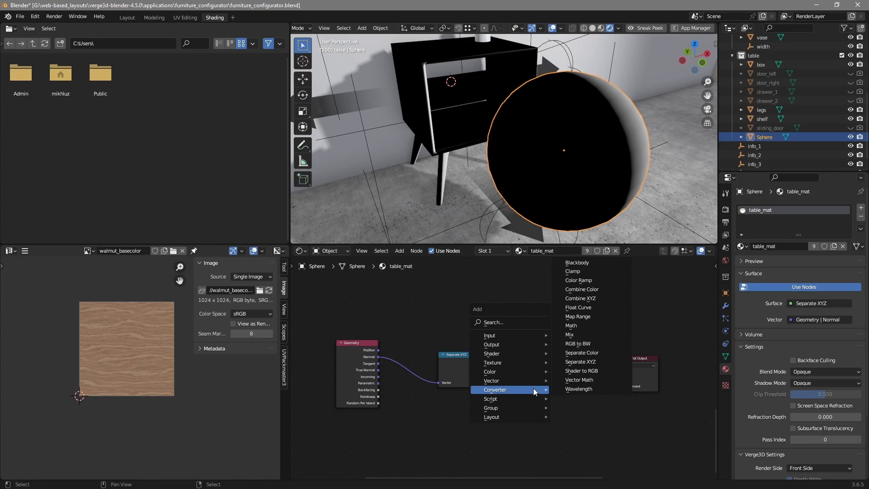
{"action": "left_click", "coordinate": [583, 326]}
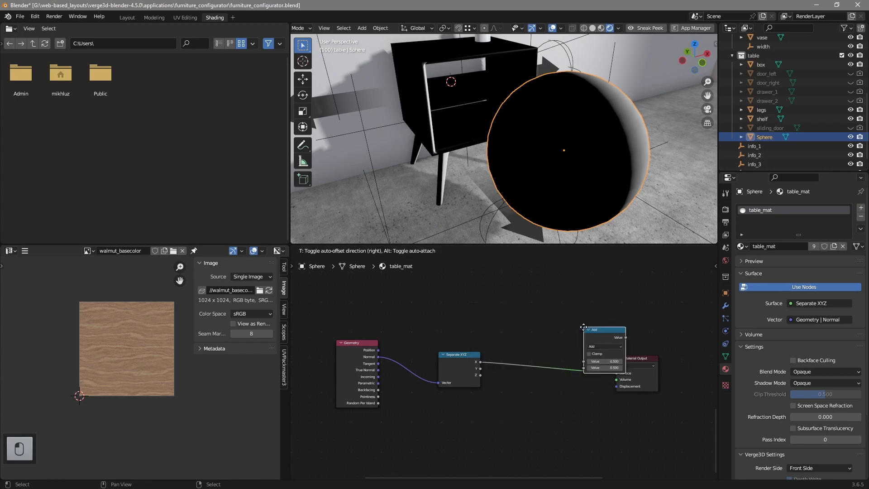
{"action": "left_click", "coordinate": [537, 346]}
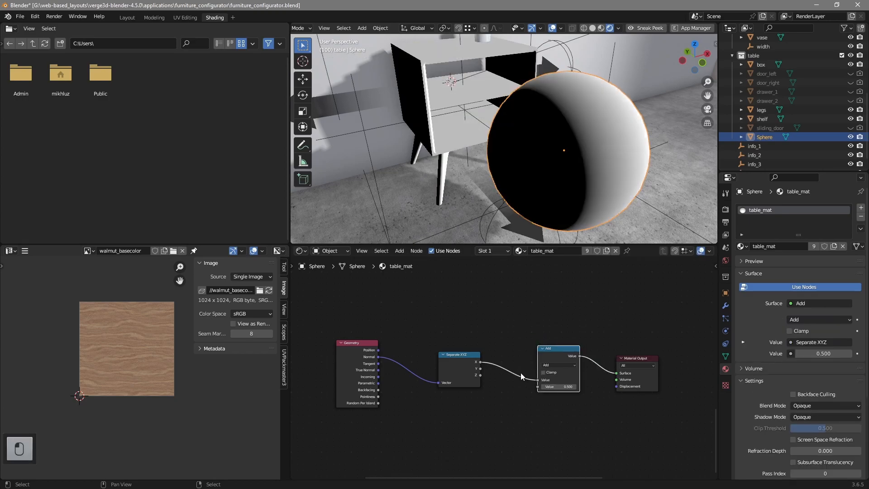
{"action": "scroll", "coordinate": [512, 414], "scroll_direction": "up", "scroll_amount": 1}
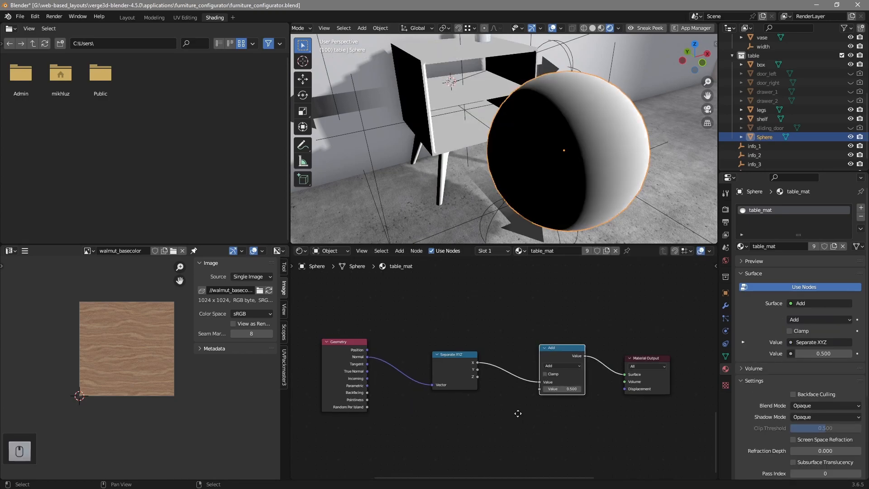
{"action": "left_click", "coordinate": [446, 380]}
{"action": "left_click_drag", "start_coordinate": [636, 369], "coordinate": [661, 367]}
{"action": "left_click", "coordinate": [550, 375]}
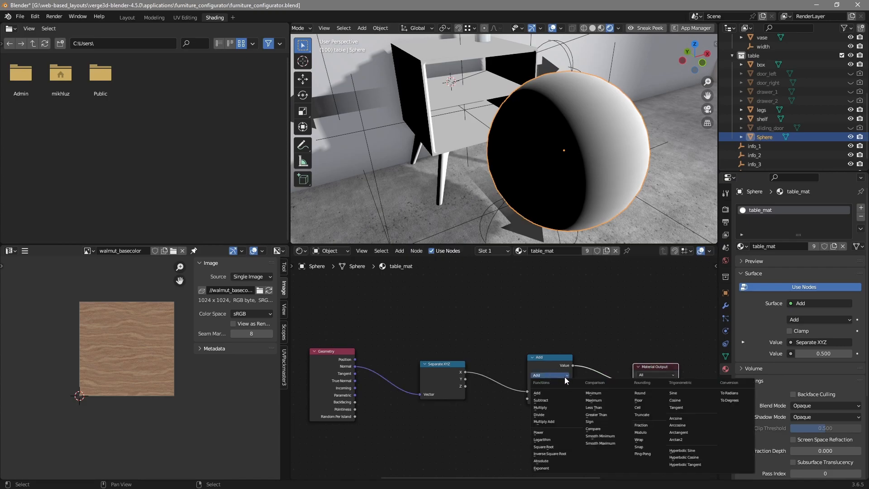
{"action": "left_click", "coordinate": [551, 461]}
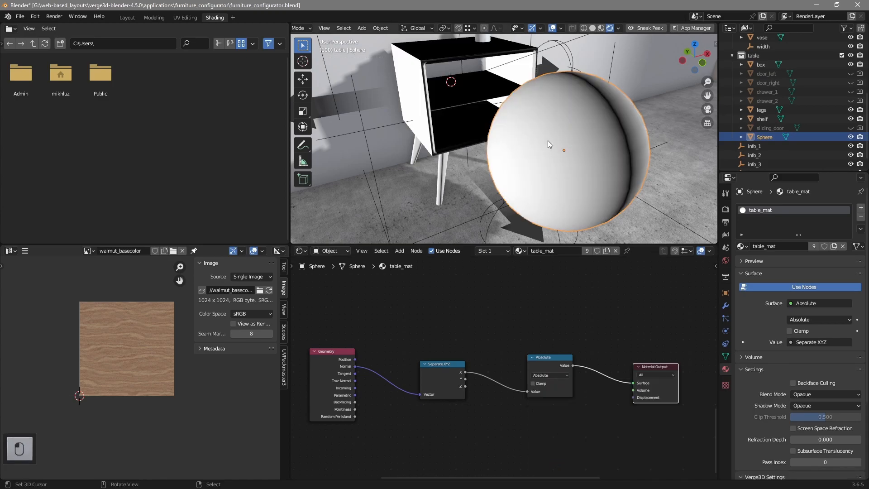
{"action": "middle_click_drag", "start_coordinate": [566, 142], "coordinate": [459, 156]}
{"action": "middle_click_drag", "start_coordinate": [550, 159], "coordinate": [539, 164]}
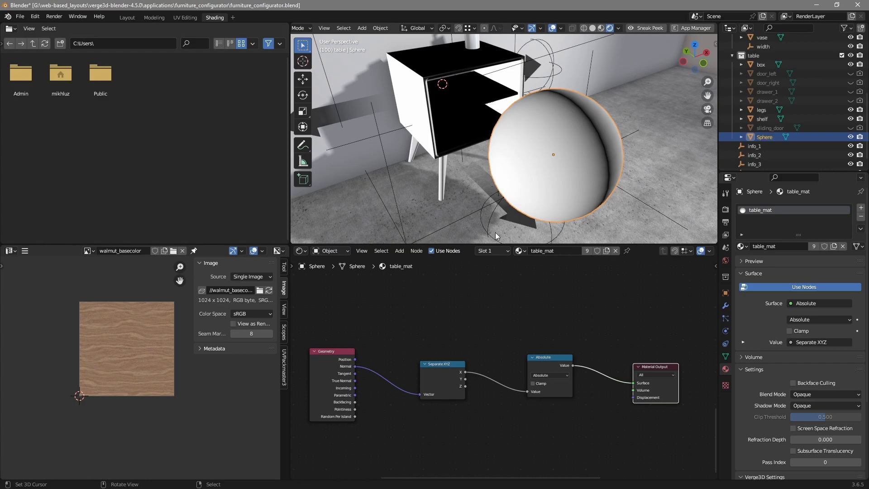
Move the Absolute node closer to Separate XYZ and insert a Math node set to Multiply after it
{"action": "left_click", "coordinate": [547, 363]}
{"action": "key", "text": "g"}
{"action": "left_click", "coordinate": [516, 364]}
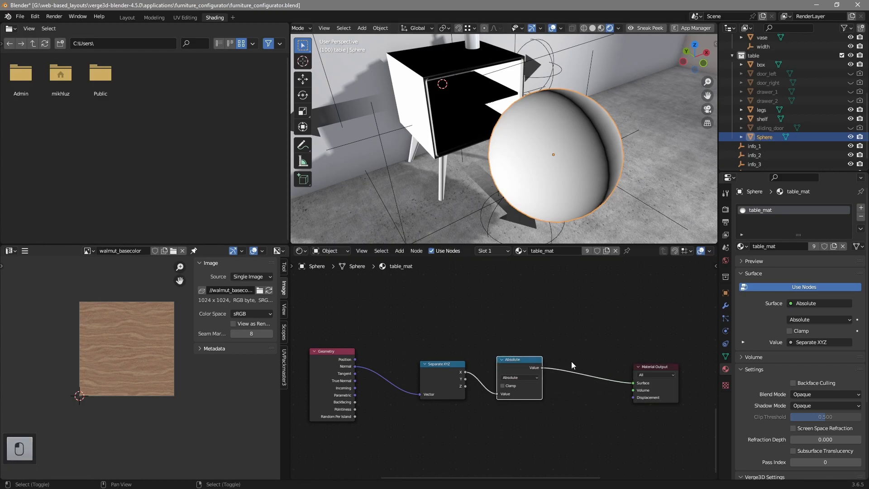
{"action": "key", "text": "shift+a"}
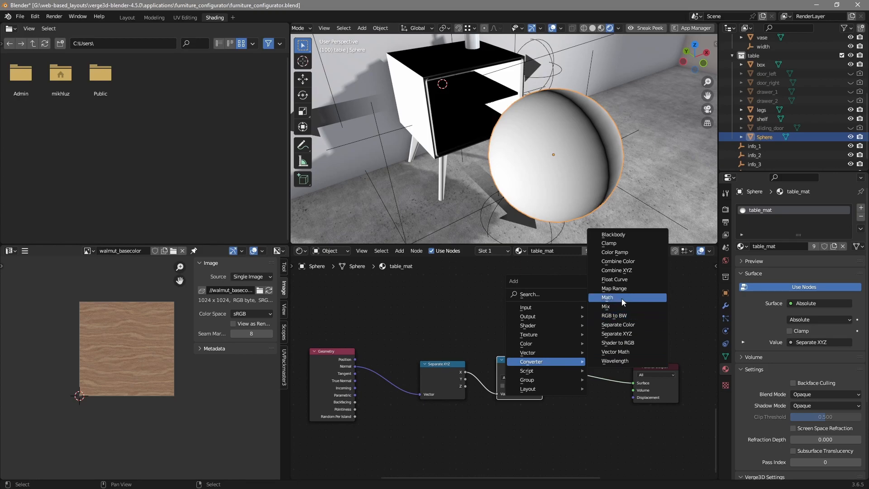
{"action": "left_click", "coordinate": [622, 297]}
{"action": "left_click", "coordinate": [582, 368]}
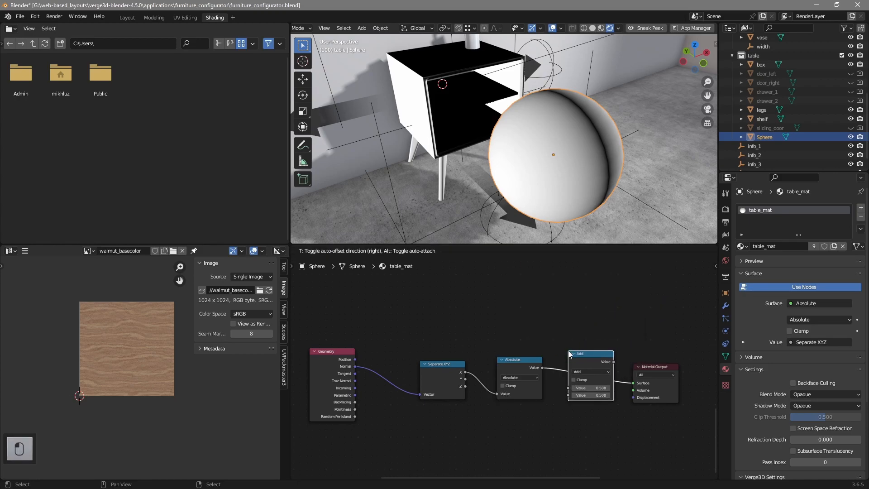
{"action": "left_click", "coordinate": [583, 370]}
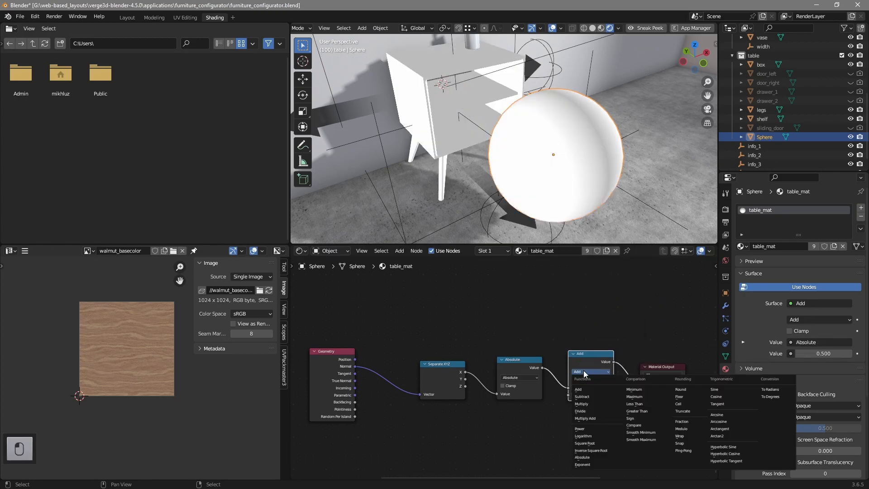
{"action": "left_click", "coordinate": [585, 404]}
{"action": "middle_click_drag", "start_coordinate": [564, 330], "coordinate": [506, 309]}
{"action": "scroll", "coordinate": [513, 324], "scroll_direction": "up", "scroll_amount": 2}
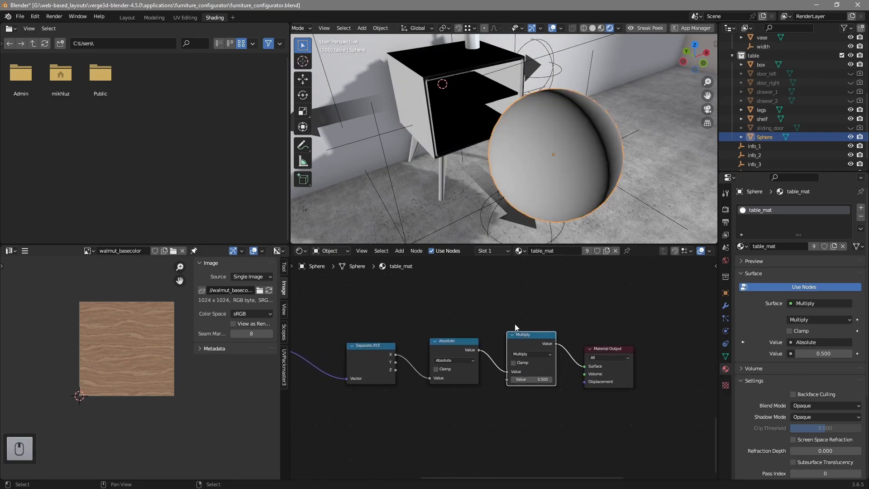
Raise the Multiply node's value to 20.4 to sharpen the mask transition on the sphere
{"action": "left_click_drag", "start_coordinate": [532, 383], "coordinate": [545, 383]}
{"action": "middle_click_drag", "start_coordinate": [572, 175], "coordinate": [503, 178]}
{"action": "scroll", "coordinate": [507, 177], "scroll_direction": "up", "scroll_amount": 1}
{"action": "scroll", "coordinate": [492, 178], "scroll_direction": "up", "scroll_amount": 1}
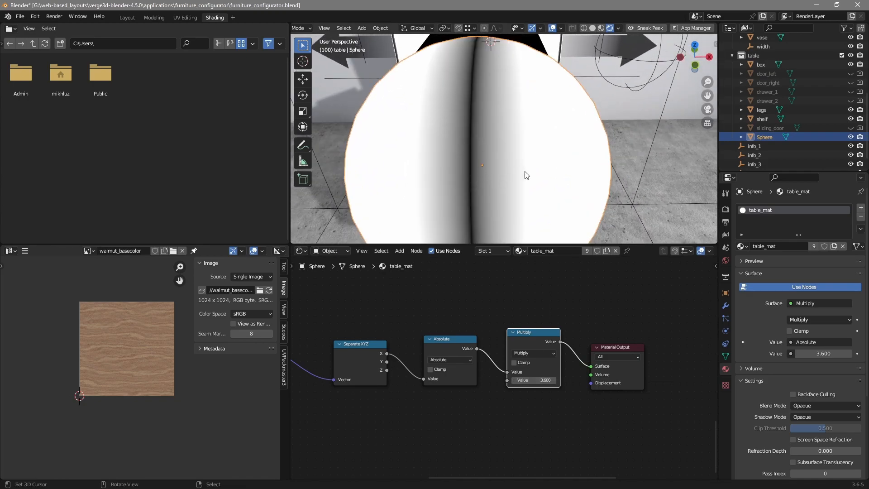
{"action": "left_click_drag", "start_coordinate": [528, 382], "coordinate": [573, 381]}
{"action": "mouse_move", "coordinate": [336, 265]}
{"action": "left_mouse_down"}
{"action": "mouse_move", "coordinate": [407, 266]}
{"action": "mouse_move", "coordinate": [385, 266]}
{"action": "left_mouse_up"}
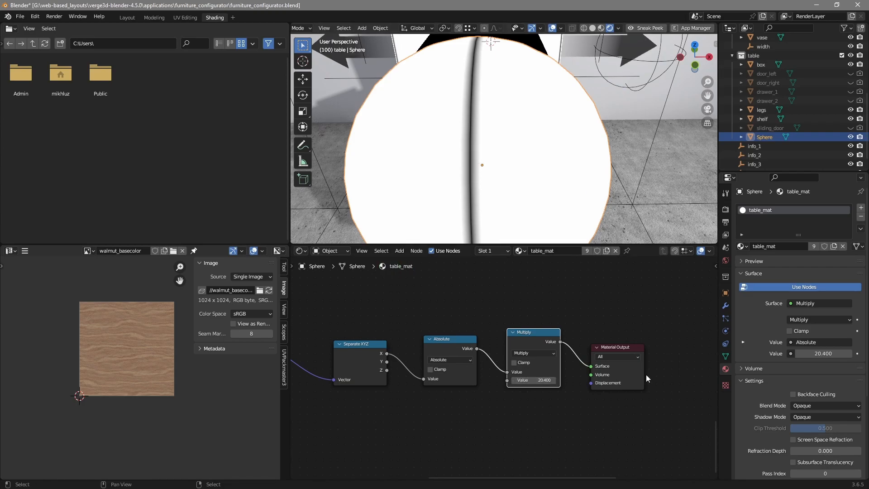
Make room before the Material Output and insert an Add Math node between it and the Multiply node
{"action": "key", "text": "g"}
{"action": "left_click", "coordinate": [664, 352]}
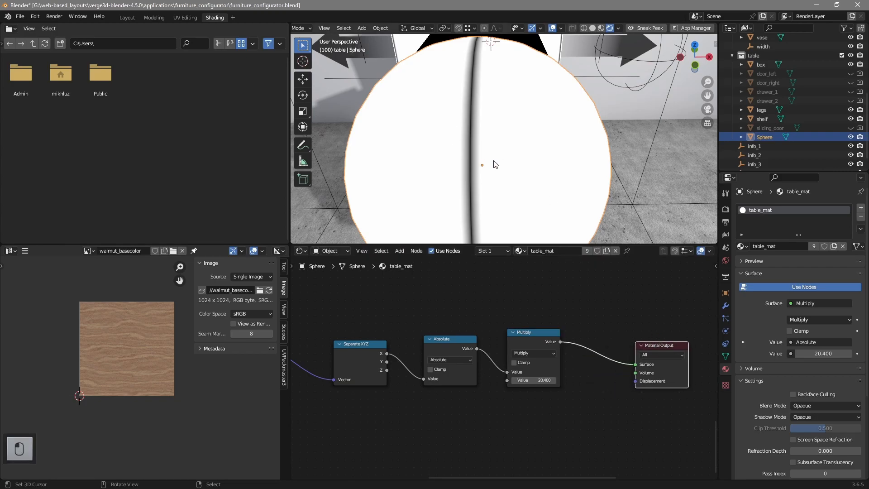
{"action": "key", "text": "shift+a"}
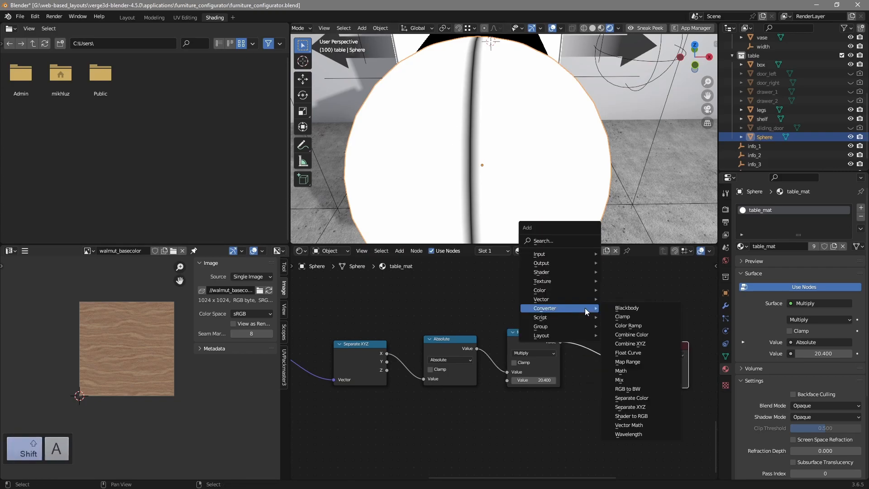
{"action": "left_click", "coordinate": [621, 371]}
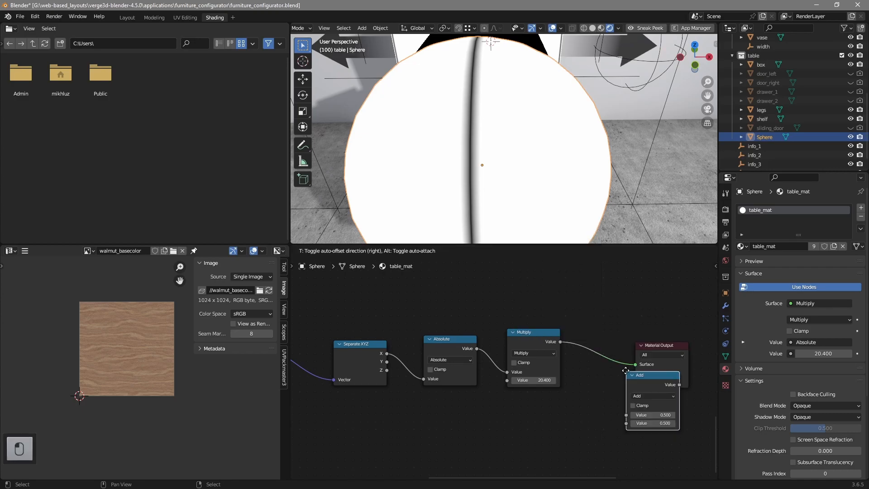
{"action": "left_click", "coordinate": [576, 327]}
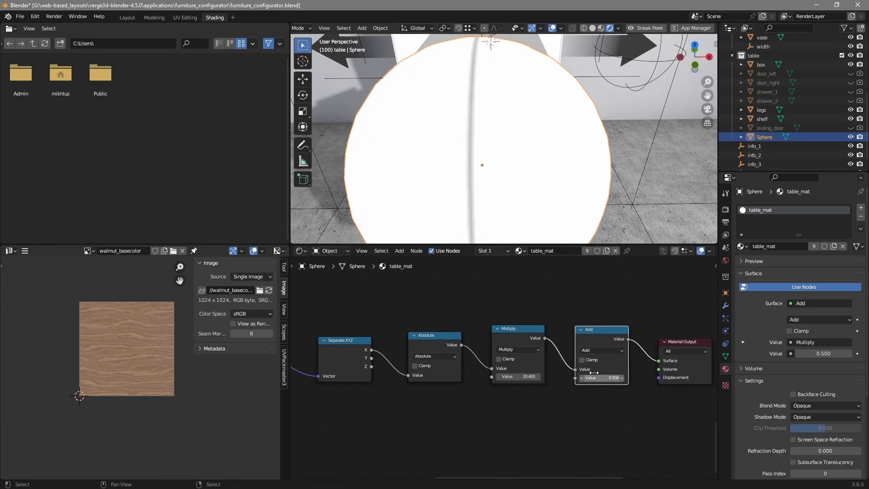
Set the Add node's value to -9.0 to widen the black band of the mask, checking it on the sphere
{"action": "left_click_drag", "start_coordinate": [593, 378], "coordinate": [534, 378]}
{"action": "left_click_drag", "start_coordinate": [356, 266], "coordinate": [342, 266]}
{"action": "middle_click_drag", "start_coordinate": [462, 84], "coordinate": [512, 184]}
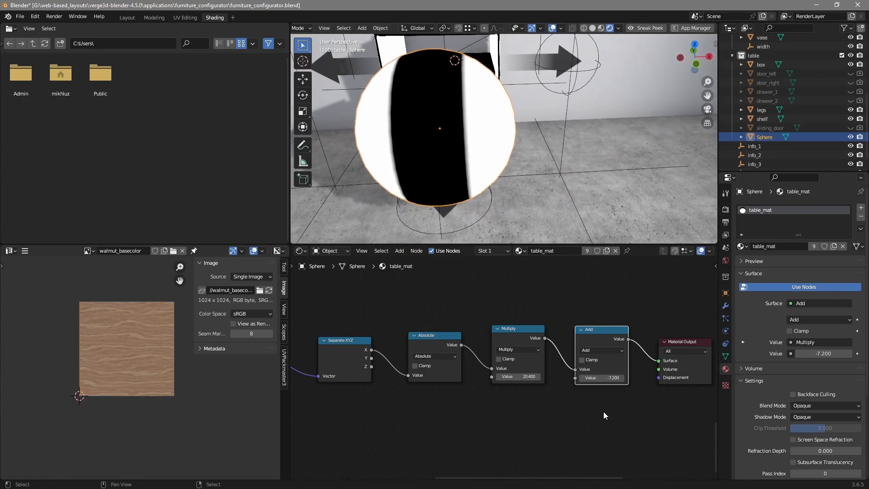
{"action": "left_click_drag", "start_coordinate": [608, 381], "coordinate": [365, 260]}
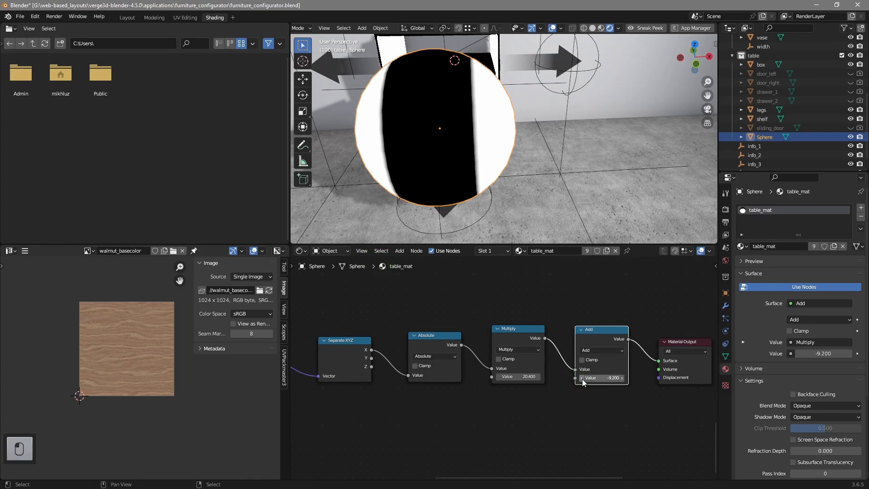
{"action": "left_click", "coordinate": [622, 378]}
{"action": "left_click", "coordinate": [622, 378]}
{"action": "middle_click_drag", "start_coordinate": [419, 134], "coordinate": [493, 136]}
{"action": "scroll", "coordinate": [476, 428], "scroll_direction": "down", "scroll_amount": 2}
Group the Absolute, Multiply and Add nodes into one node group and name it mask_controll
{"action": "left_click", "coordinate": [456, 351]}
{"action": "left_click_drag", "start_coordinate": [456, 352], "coordinate": [461, 350]}
{"action": "left_click", "coordinate": [509, 341], "text": "shift"}
{"action": "left_click", "coordinate": [592, 342], "text": "shift"}
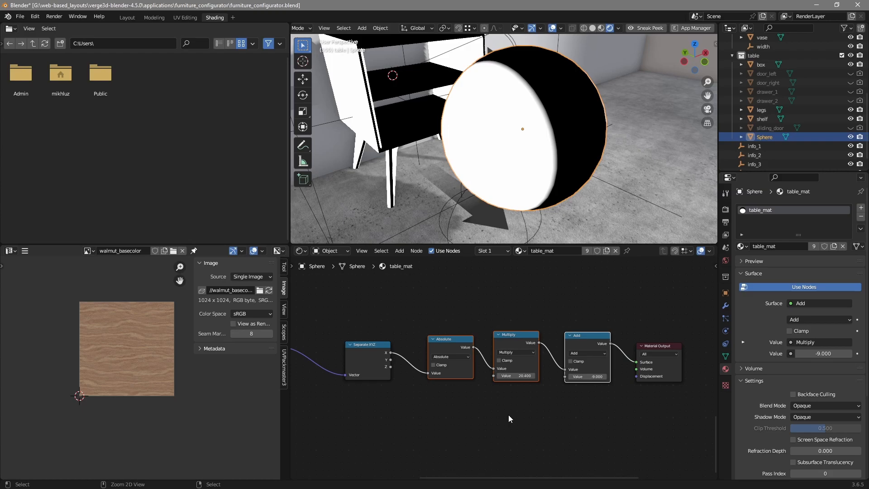
{"action": "key", "text": "ctrl+g"}
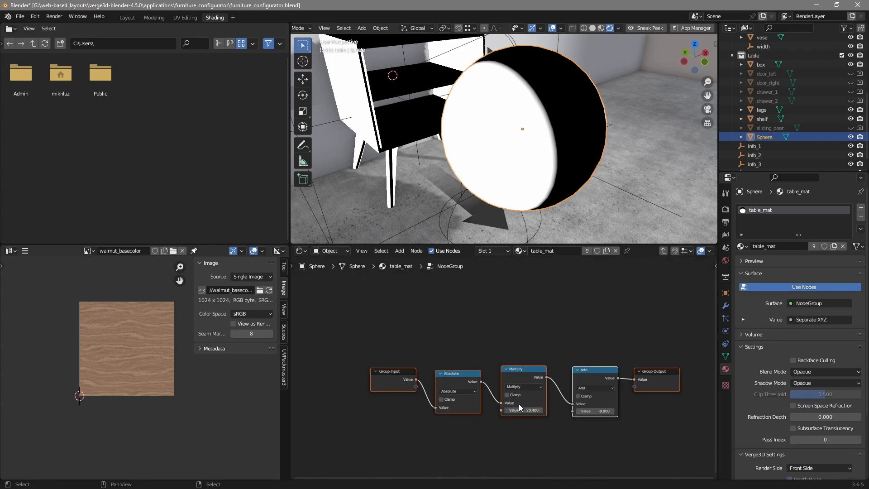
{"action": "key", "text": "Tab"}
{"action": "left_click", "coordinate": [519, 354]}
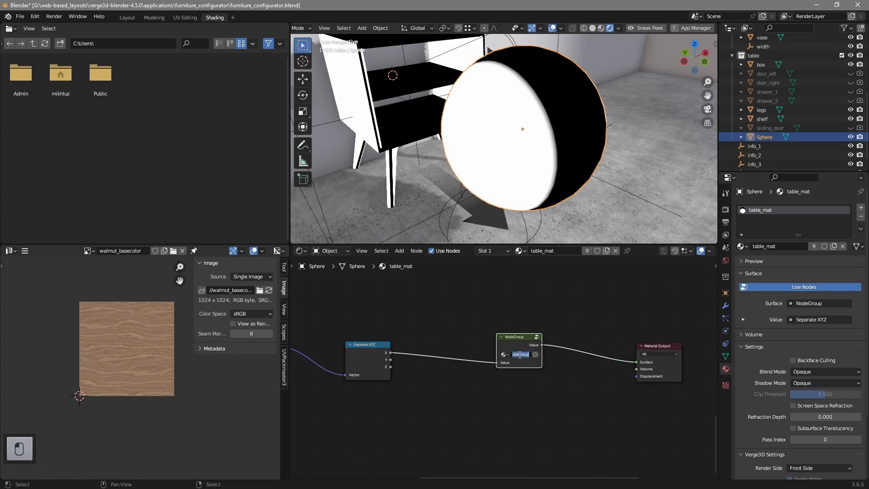
{"action": "type", "text": "mask_controll"}
{"action": "key", "text": "Return"}
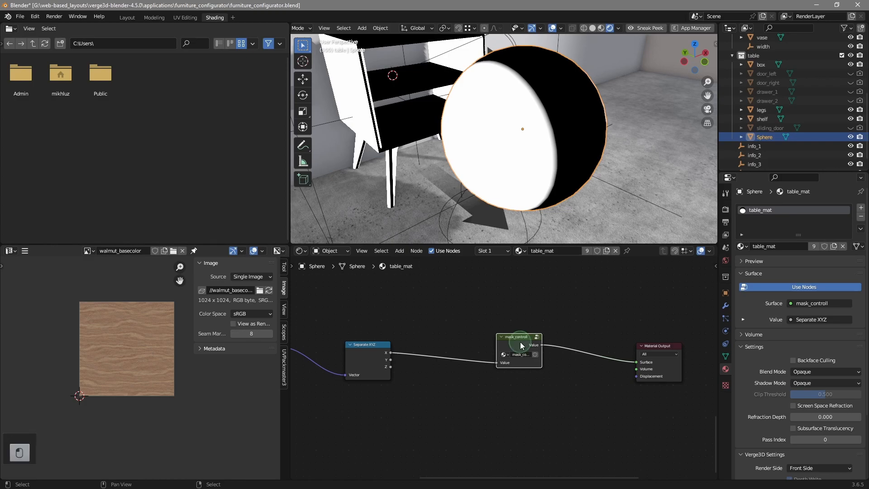
Shift the mask_controll node up and place a duplicate of it directly below
{"action": "key", "text": "g"}
{"action": "left_click", "coordinate": [523, 324]}
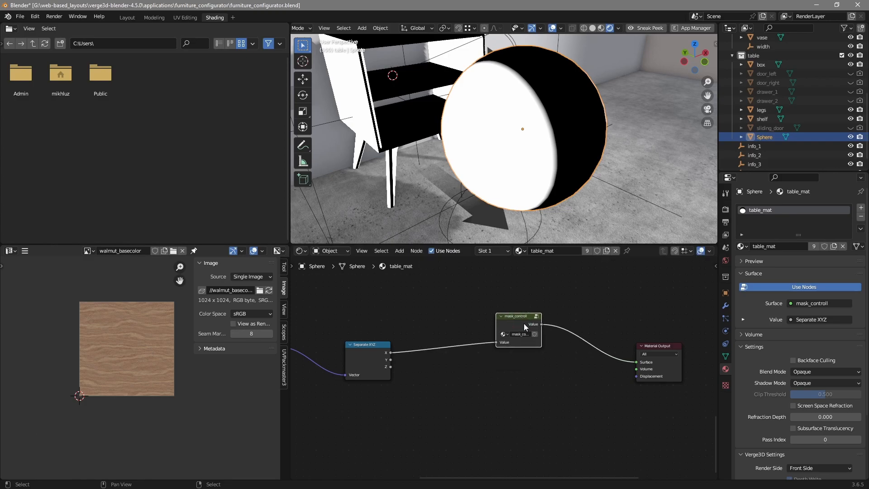
{"action": "key", "text": "shift+d"}
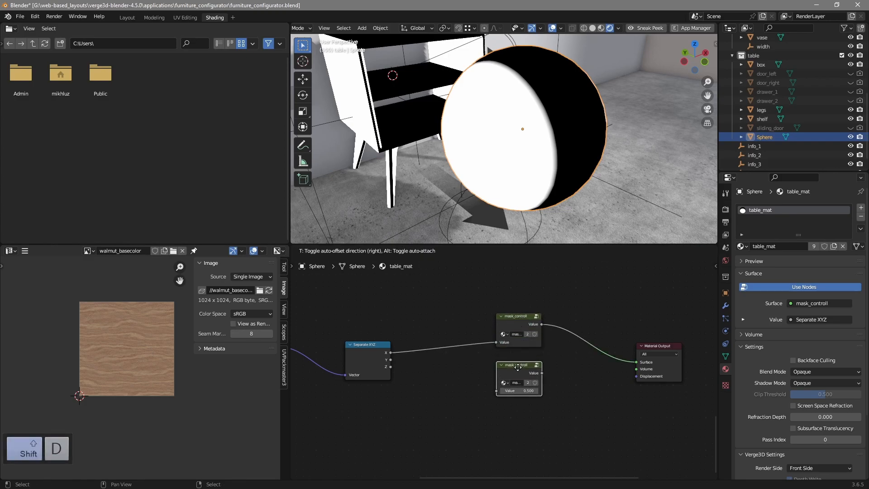
{"action": "left_click", "coordinate": [522, 371]}
Feed the Separate XYZ Z output into the duplicated mask_controll and connect its result to the Material Output surface to inspect the mask
{"action": "middle_click_drag", "start_coordinate": [526, 166], "coordinate": [538, 172]}
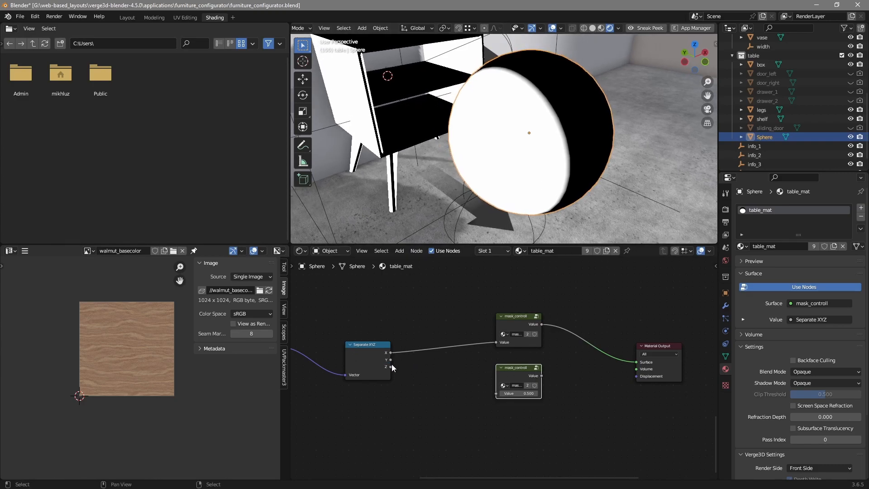
{"action": "left_click_drag", "start_coordinate": [390, 366], "coordinate": [497, 394]}
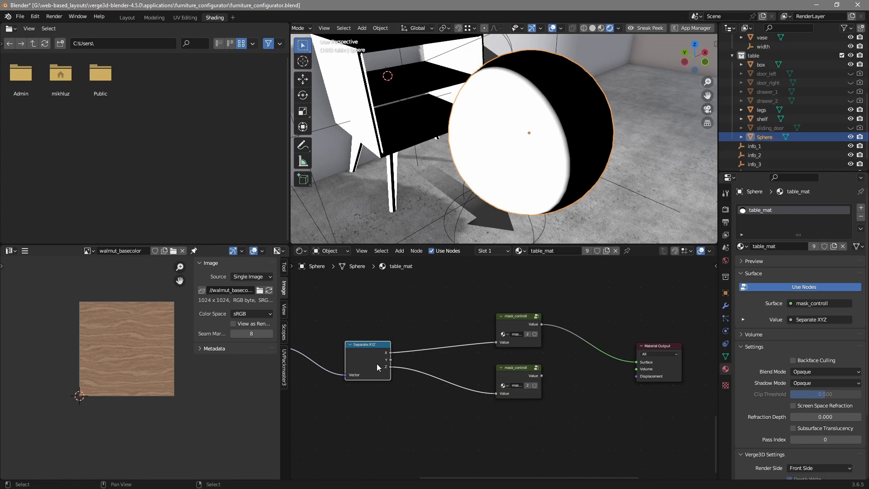
{"action": "left_click_drag", "start_coordinate": [542, 375], "coordinate": [636, 364]}
{"action": "mouse_move", "coordinate": [576, 194]}
{"action": "middle_mouse_down"}
{"action": "mouse_move", "coordinate": [534, 176]}
{"action": "mouse_move", "coordinate": [601, 203]}
{"action": "mouse_move", "coordinate": [560, 197]}
{"action": "middle_mouse_up"}
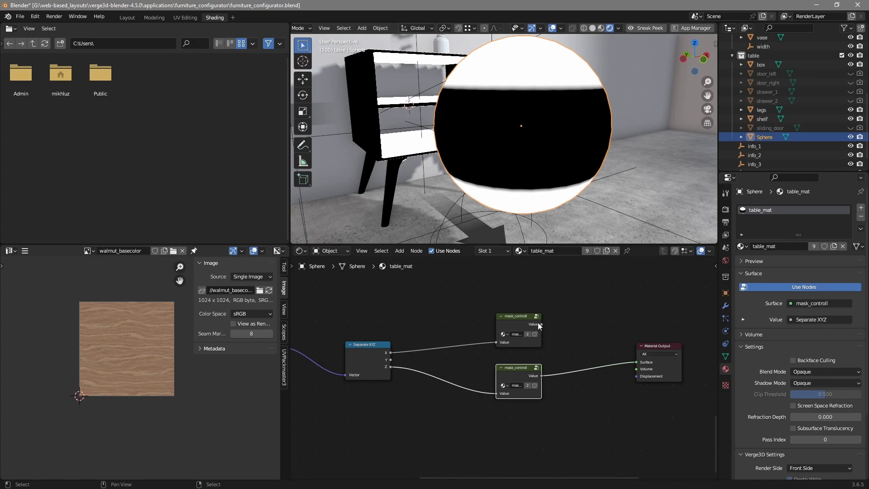
Raise the upper mask_controll node, shift the Material Output aside, and connect the upper mask's Value to the Surface input
{"action": "left_click_drag", "start_coordinate": [531, 318], "coordinate": [521, 303]}
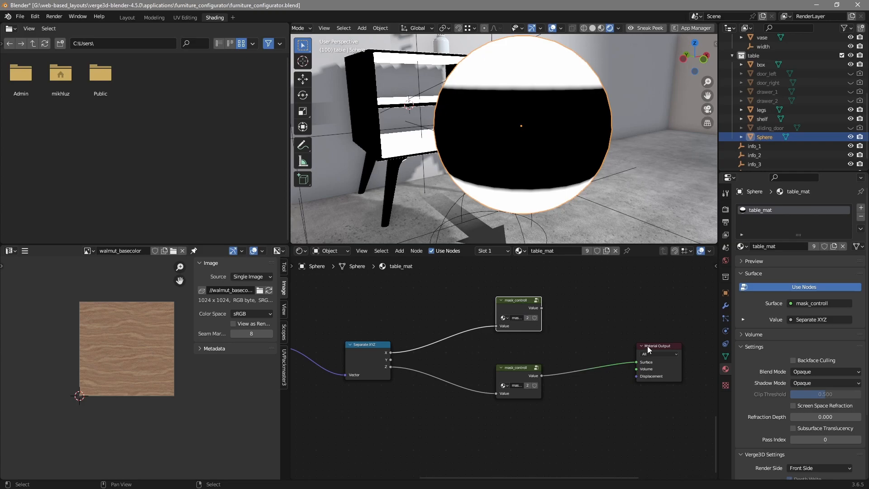
{"action": "left_click_drag", "start_coordinate": [647, 346], "coordinate": [672, 361]}
{"action": "left_click_drag", "start_coordinate": [477, 308], "coordinate": [661, 377]}
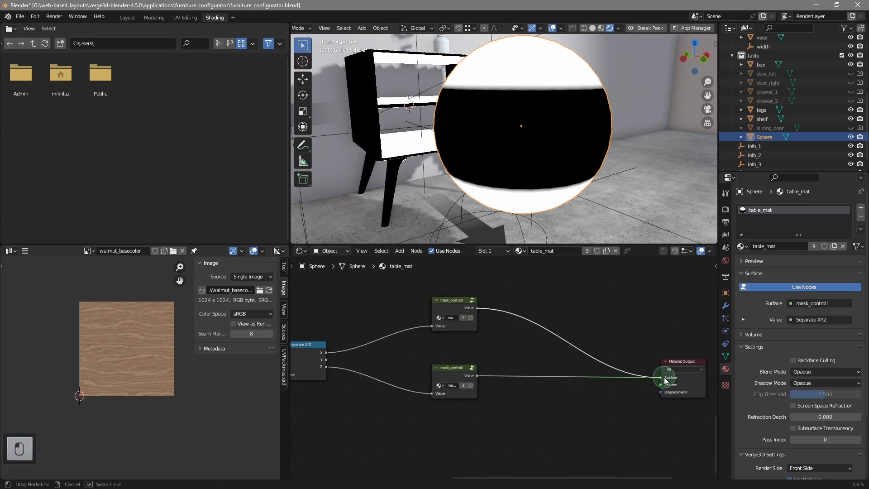
Insert a Mix Color node before the Material Output and feed the upper mask_controll Value into its Factor
{"action": "key", "text": "shift+a"}
{"action": "mouse_move", "coordinate": [557, 312]}
{"action": "mouse_move", "coordinate": [533, 294]}
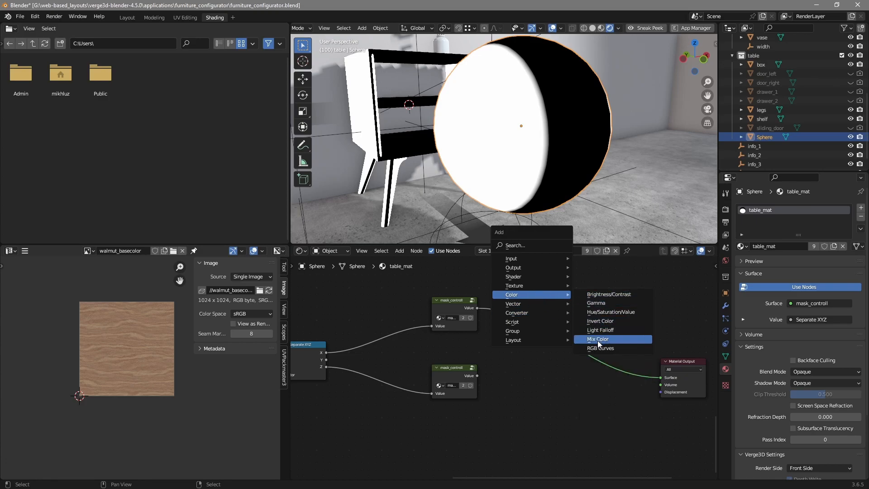
{"action": "left_click", "coordinate": [598, 340]}
{"action": "left_click", "coordinate": [545, 292]}
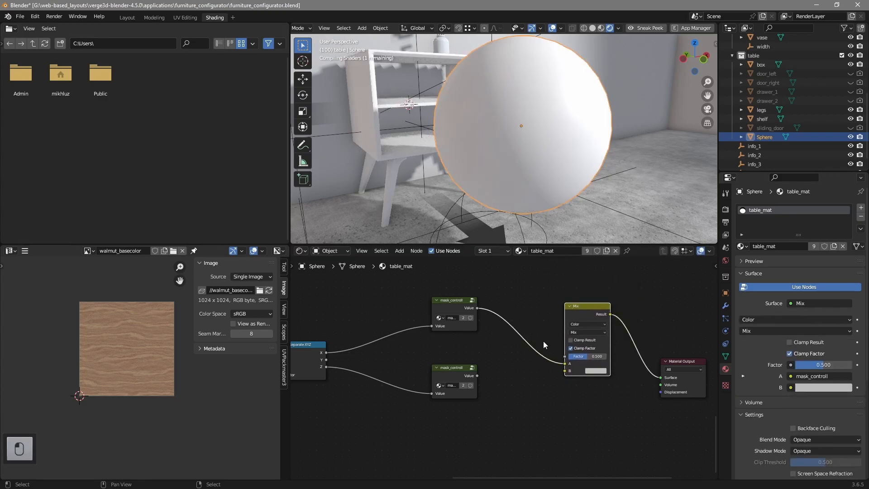
{"action": "mouse_move", "coordinate": [564, 364]}
{"action": "left_mouse_down"}
{"action": "mouse_move", "coordinate": [545, 344]}
{"action": "mouse_move", "coordinate": [565, 358]}
{"action": "left_mouse_up"}
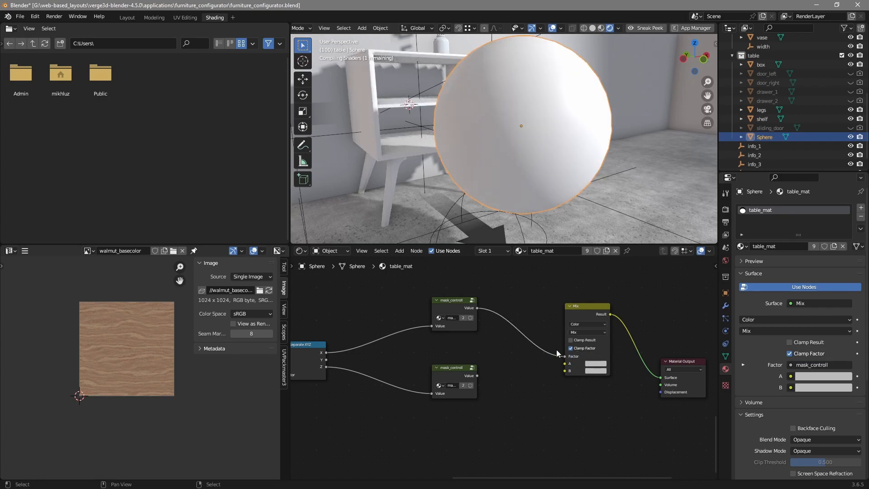
Set the Mix node's A colour to red and B colour to green, checking the result on the table and sphere
{"action": "left_click", "coordinate": [592, 365]}
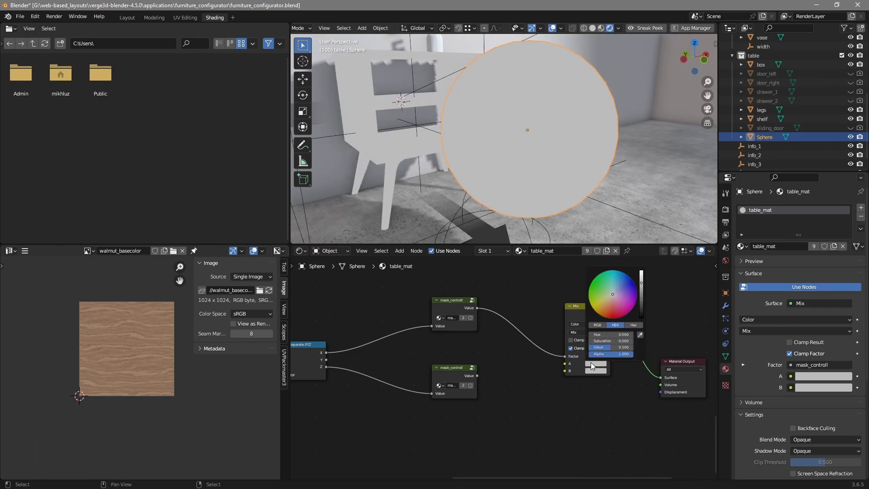
{"action": "left_click", "coordinate": [616, 306]}
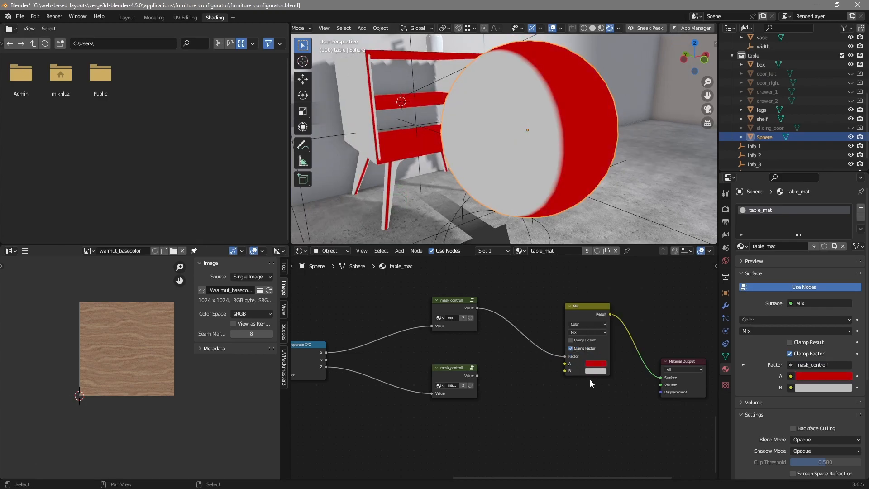
{"action": "left_click", "coordinate": [593, 371]}
{"action": "left_click", "coordinate": [603, 292]}
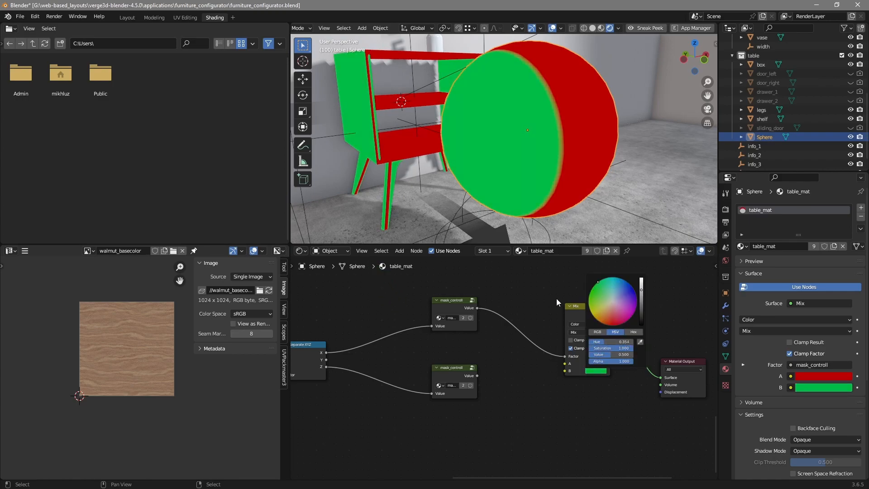
{"action": "middle_click_drag", "start_coordinate": [469, 109], "coordinate": [478, 146]}
{"action": "middle_click_drag", "start_coordinate": [577, 120], "coordinate": [439, 138]}
{"action": "middle_click_drag", "start_coordinate": [475, 110], "coordinate": [539, 116]}
{"action": "mouse_move", "coordinate": [557, 166]}
{"action": "middle_mouse_down"}
{"action": "mouse_move", "coordinate": [548, 153]}
{"action": "mouse_move", "coordinate": [514, 147]}
{"action": "mouse_move", "coordinate": [551, 150]}
{"action": "mouse_move", "coordinate": [546, 155]}
{"action": "middle_mouse_up"}
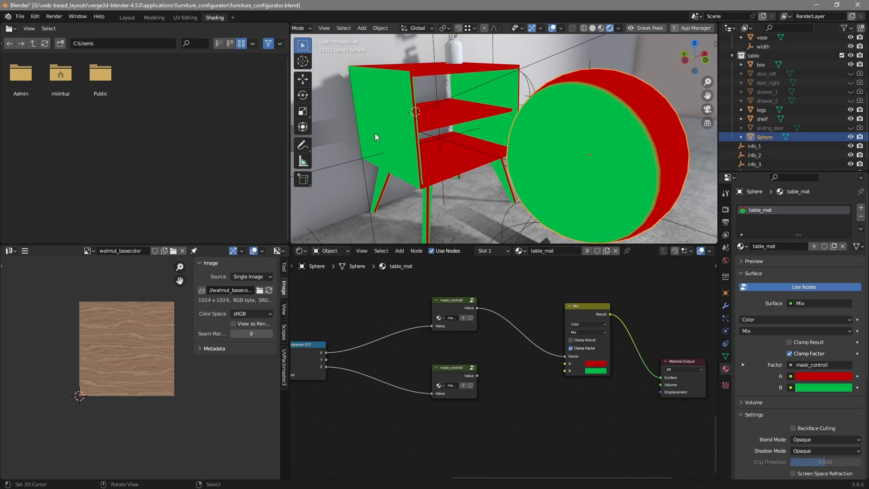
Move the Mix node up beside the upper mask_controll and insert a duplicate of it between its Result and the Material Output
{"action": "left_click", "coordinate": [569, 314]}
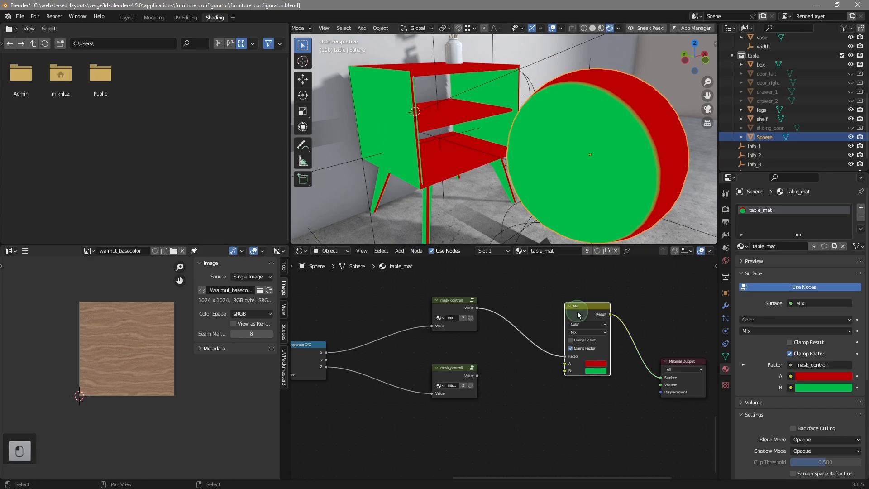
{"action": "key", "text": "g"}
{"action": "left_click", "coordinate": [549, 313]}
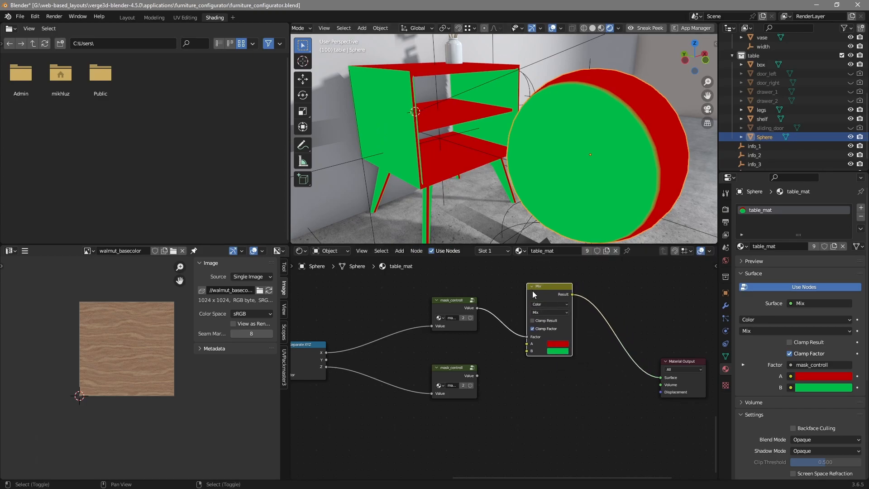
{"action": "key", "text": "shift+d"}
{"action": "left_click", "coordinate": [609, 314]}
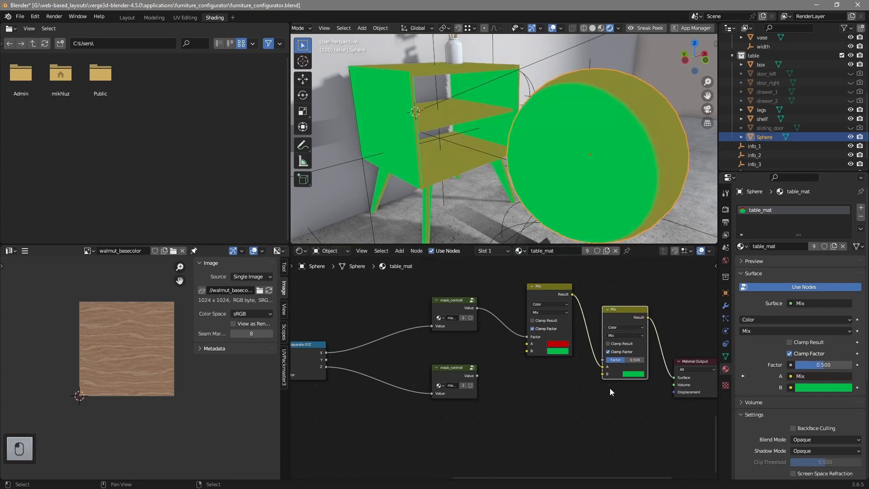
Feed the lower mask_controll Value into the second Mix node's Factor and set that node's B colour to blue
{"action": "middle_click_drag", "start_coordinate": [584, 375], "coordinate": [559, 373]}
{"action": "left_click_drag", "start_coordinate": [522, 297], "coordinate": [518, 292]}
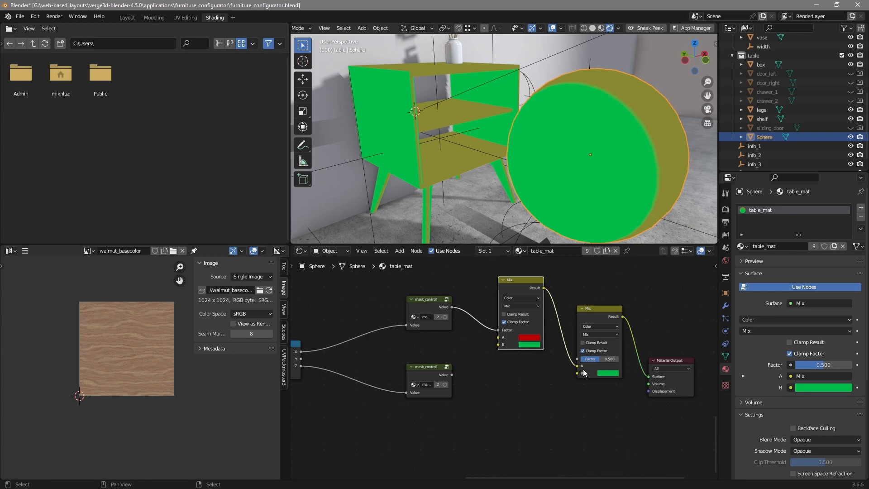
{"action": "left_click_drag", "start_coordinate": [451, 374], "coordinate": [577, 362]}
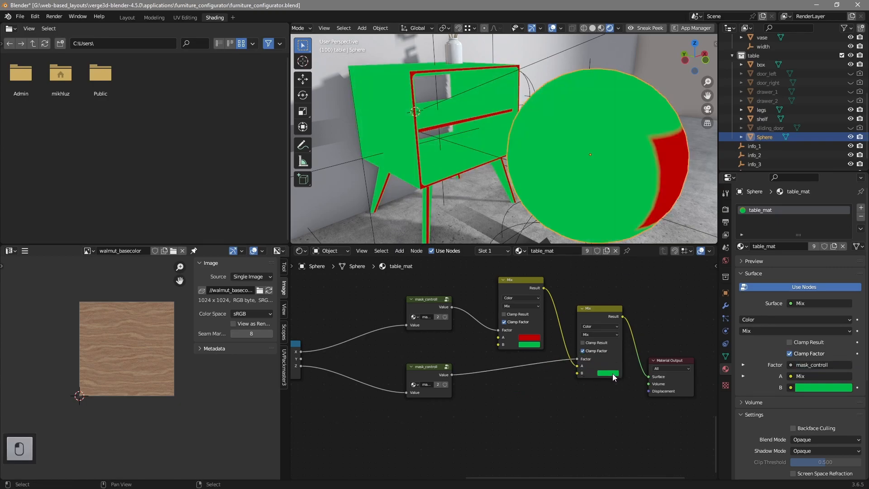
{"action": "left_click", "coordinate": [613, 373]}
{"action": "left_click_drag", "start_coordinate": [637, 288], "coordinate": [645, 289]}
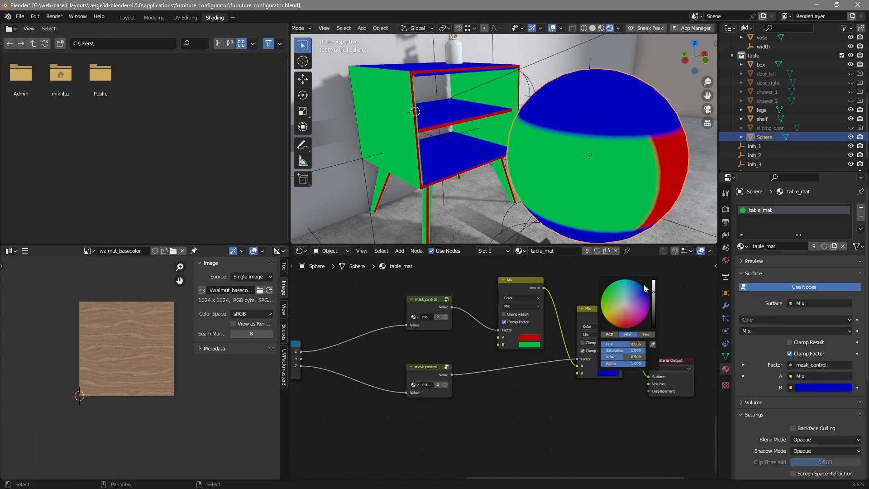
Examine the red, green and blue mask zones on the table and sphere from several angles
{"action": "middle_click_drag", "start_coordinate": [619, 135], "coordinate": [554, 179]}
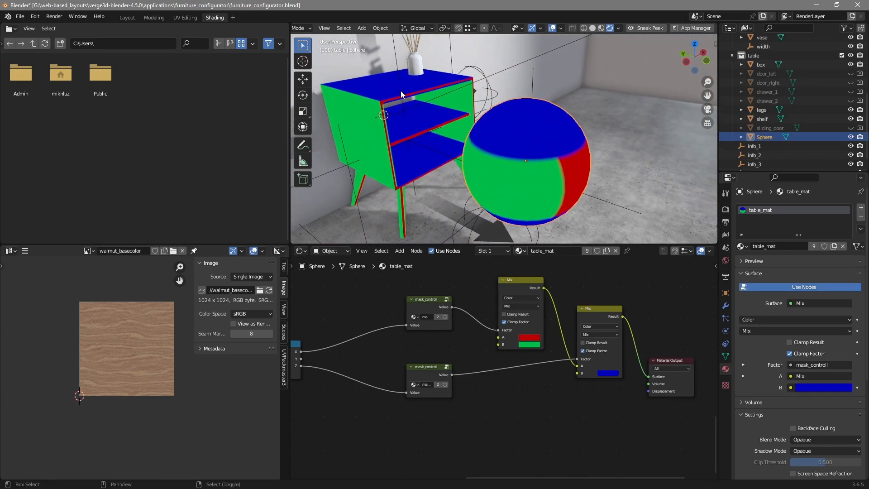
{"action": "middle_click_drag", "start_coordinate": [400, 91], "coordinate": [457, 102], "text": "shift"}
{"action": "scroll", "coordinate": [459, 106], "scroll_direction": "up", "scroll_amount": 1}
{"action": "mouse_move", "coordinate": [475, 131]}
{"action": "middle_mouse_down"}
{"action": "mouse_move", "coordinate": [475, 107]}
{"action": "mouse_move", "coordinate": [466, 134]}
{"action": "middle_mouse_up"}
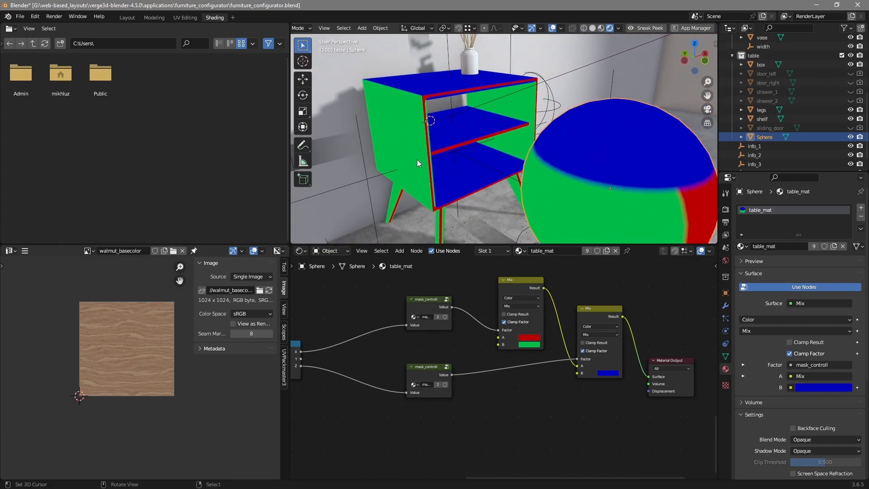
{"action": "mouse_move", "coordinate": [376, 150]}
{"action": "middle_mouse_down"}
{"action": "mouse_move", "coordinate": [384, 146]}
{"action": "mouse_move", "coordinate": [370, 148]}
{"action": "middle_mouse_up"}
{"action": "middle_click_drag", "start_coordinate": [553, 185], "coordinate": [489, 165], "text": "shift"}
{"action": "middle_click_drag", "start_coordinate": [489, 165], "coordinate": [535, 182], "text": "shift"}
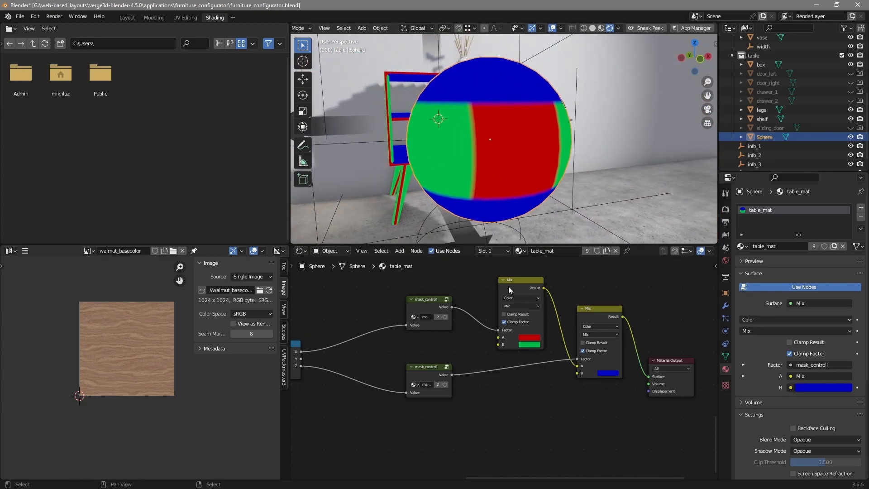
Inside the mask_controll group, set the Add node's value to -10.7, check the mask zones, and return to table_mat
{"action": "middle_click_drag", "start_coordinate": [414, 329], "coordinate": [455, 332]}
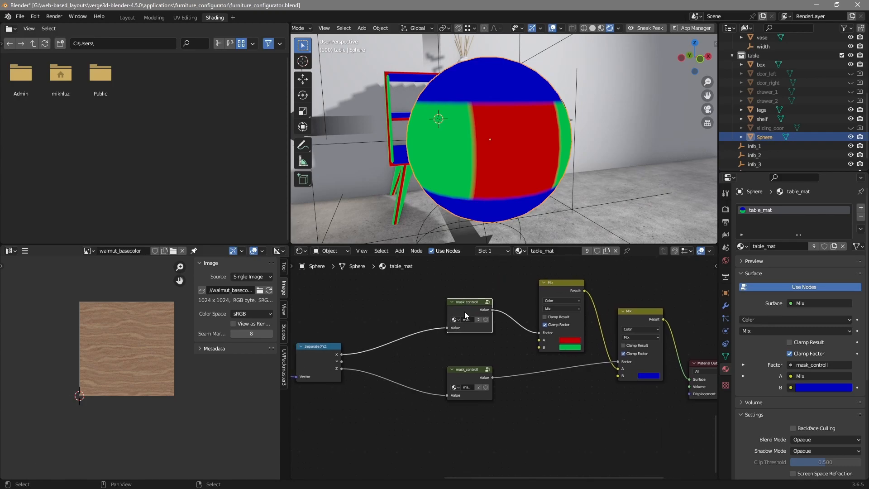
{"action": "key", "text": "Tab"}
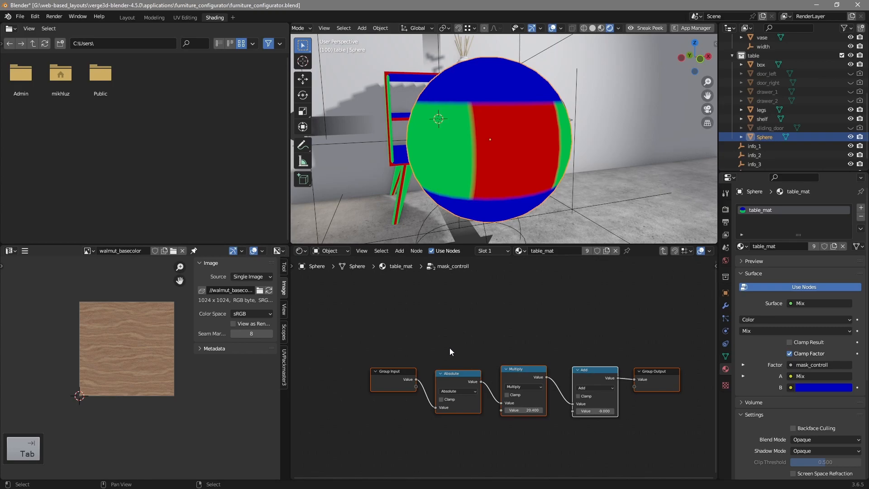
{"action": "key", "text": "a"}
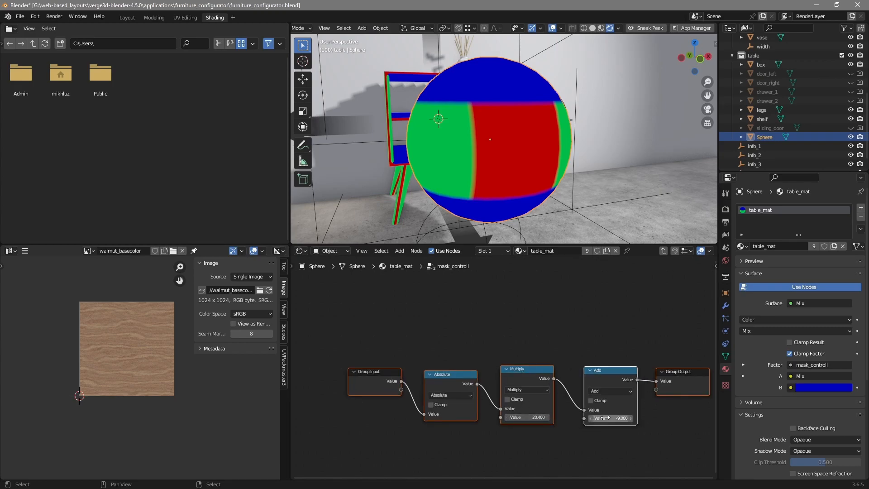
{"action": "mouse_move", "coordinate": [611, 417]}
{"action": "left_mouse_down"}
{"action": "mouse_move", "coordinate": [584, 417]}
{"action": "mouse_move", "coordinate": [611, 418]}
{"action": "left_mouse_up"}
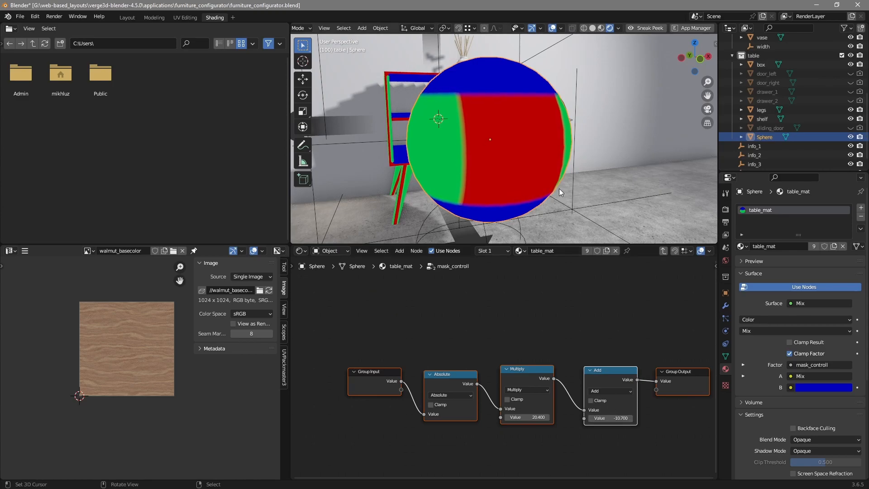
{"action": "middle_click_drag", "start_coordinate": [522, 196], "coordinate": [705, 425]}
{"action": "key", "text": "Tab"}
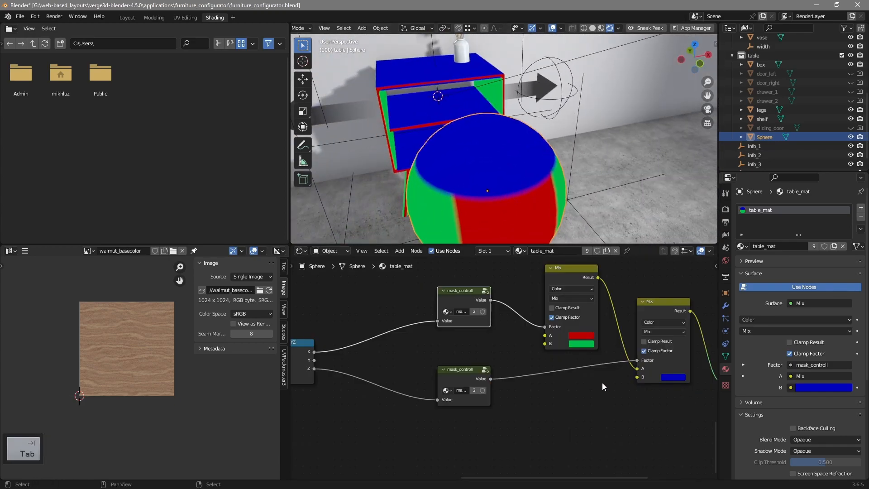
Move the Material Output away from the Mix nodes and shift the whole mask node chain further below the main network
{"action": "scroll", "coordinate": [595, 383], "scroll_direction": "down", "scroll_amount": 4}
{"action": "key", "text": "g"}
{"action": "left_click", "coordinate": [527, 316]}
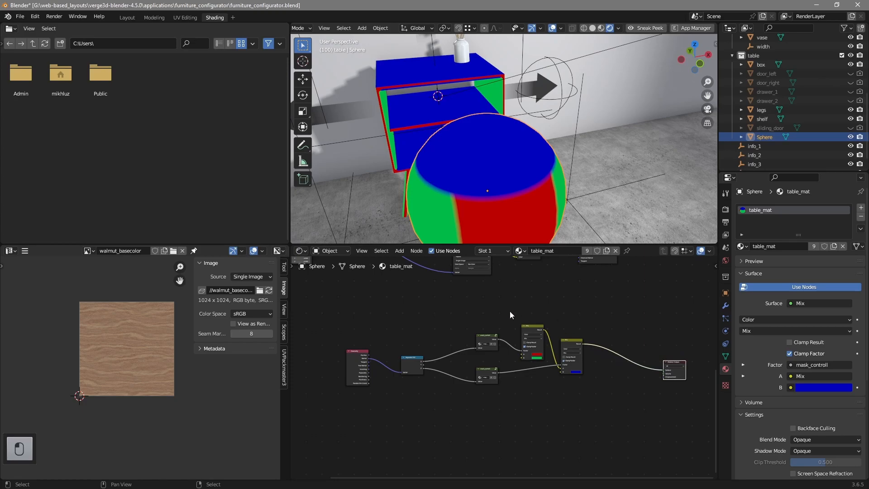
{"action": "middle_click_drag", "start_coordinate": [487, 322], "coordinate": [417, 343]}
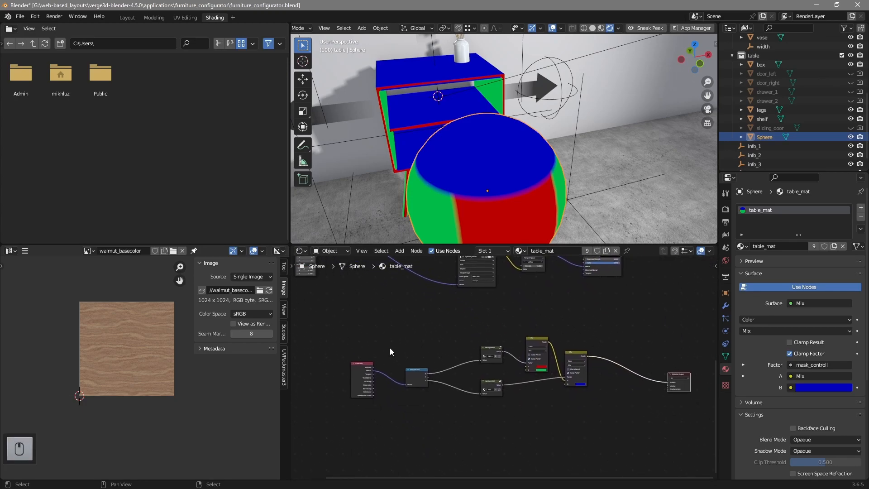
{"action": "key", "text": "alt+a"}
{"action": "key", "text": "b"}
{"action": "left_click_drag", "start_coordinate": [330, 319], "coordinate": [689, 467]}
{"action": "key", "text": "g"}
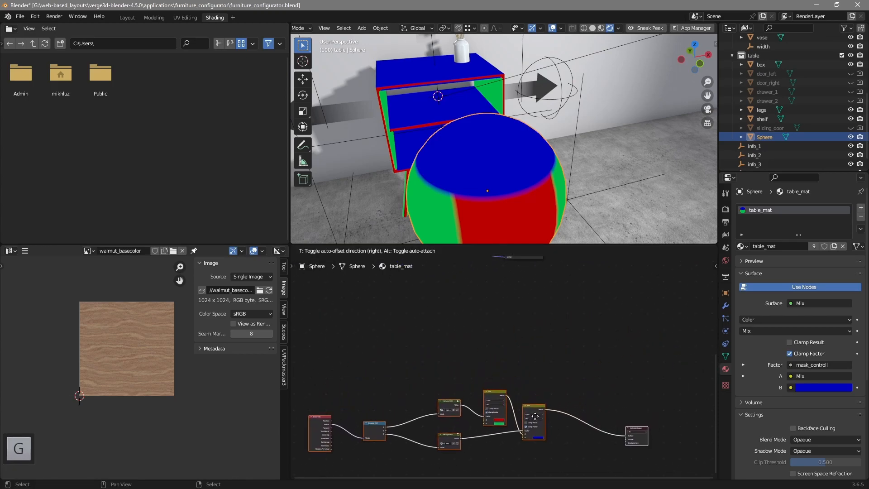
{"action": "left_click", "coordinate": [535, 420]}
Move the walmut_basecolor texture node away from the shader nodes and delete the UV Map and Mapping nodes feeding it
{"action": "left_click", "coordinate": [388, 325]}
{"action": "middle_click_drag", "start_coordinate": [388, 320], "coordinate": [410, 340]}
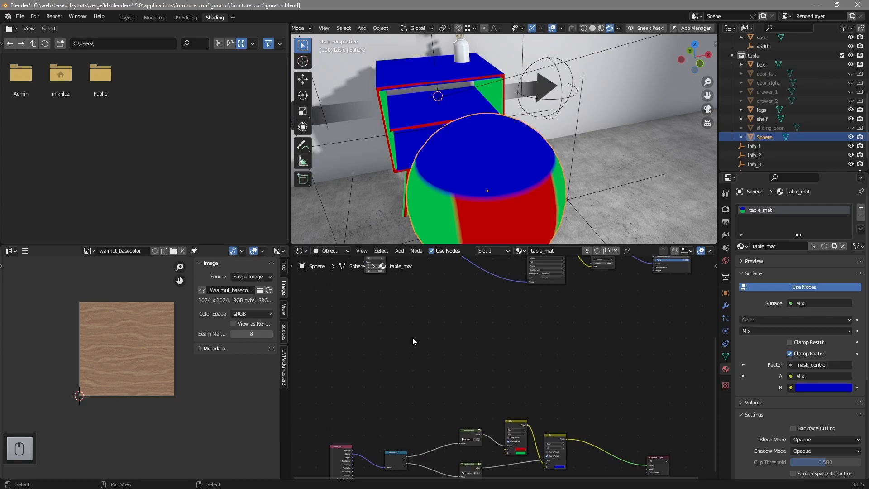
{"action": "middle_click_drag", "start_coordinate": [495, 293], "coordinate": [525, 364]}
{"action": "left_click_drag", "start_coordinate": [584, 315], "coordinate": [499, 299]}
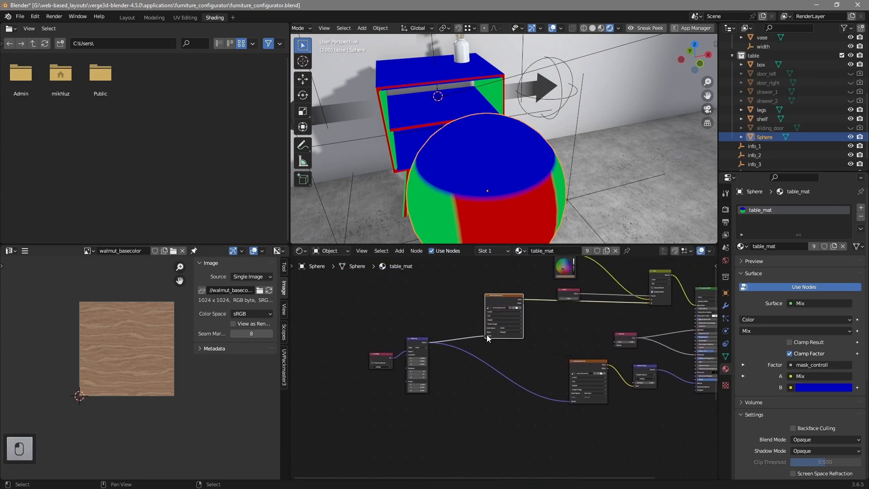
{"action": "left_click", "coordinate": [375, 360]}
{"action": "key", "text": "x"}
{"action": "left_click", "coordinate": [412, 345]}
{"action": "key", "text": "x"}
{"action": "left_click", "coordinate": [498, 317]}
{"action": "key", "text": "g"}
{"action": "left_click", "coordinate": [480, 339]}
Add a Texture Coordinate node and connect its Object output to the walmut_basecolor texture's Vector input
{"action": "middle_click_drag", "start_coordinate": [380, 353], "coordinate": [422, 349]}
{"action": "scroll", "coordinate": [423, 349], "scroll_direction": "up", "scroll_amount": 2}
{"action": "key", "text": "shift+a"}
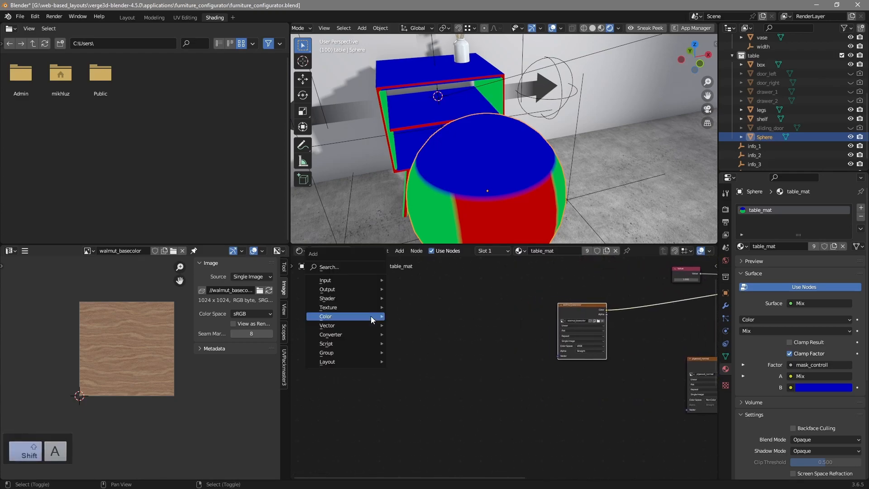
{"action": "mouse_move", "coordinate": [351, 280]}
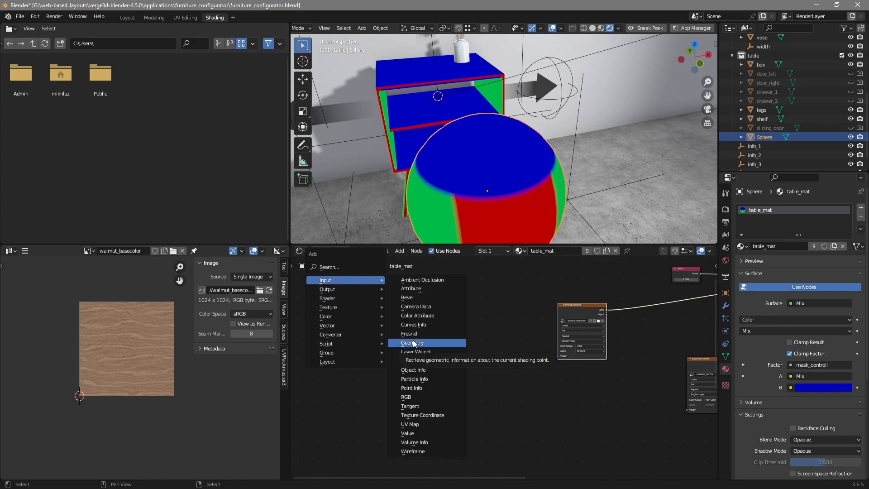
{"action": "left_click", "coordinate": [430, 415]}
{"action": "left_click", "coordinate": [428, 324]}
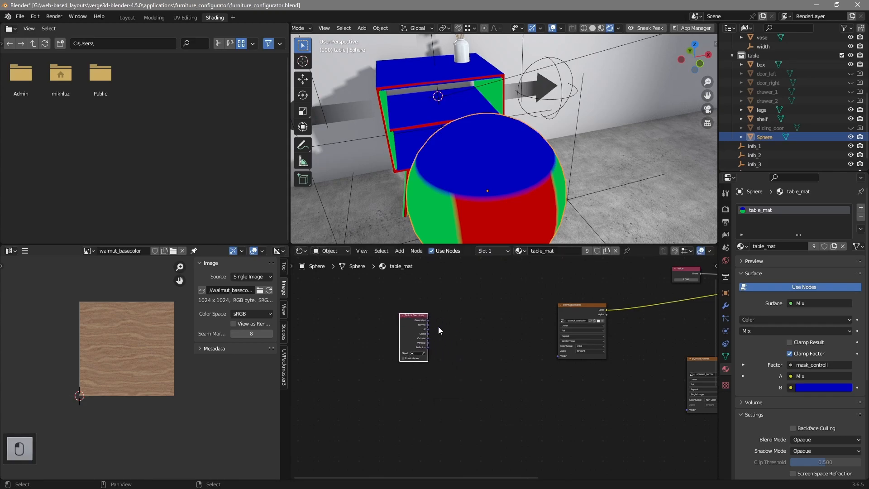
{"action": "scroll", "coordinate": [434, 326], "scroll_direction": "up", "scroll_amount": 1}
{"action": "left_click_drag", "start_coordinate": [408, 324], "coordinate": [572, 354]}
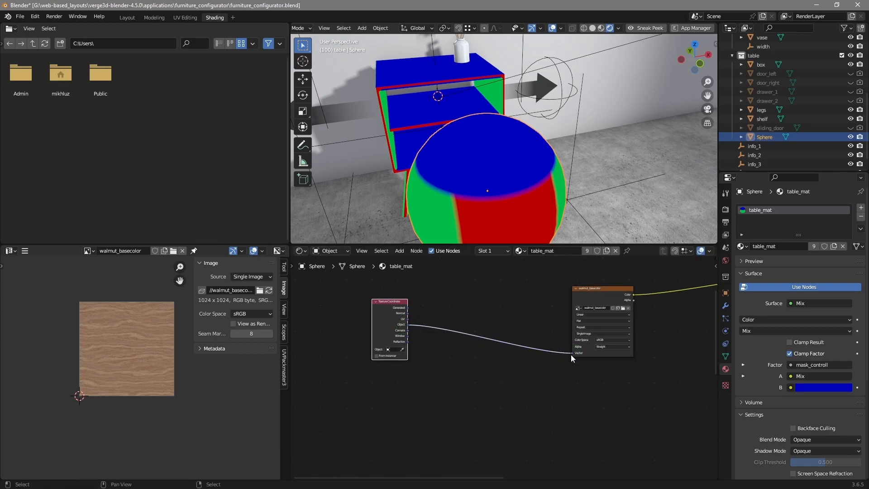
Move the walmut_basecolor texture node slightly closer to the Texture Coordinate node
{"action": "left_click_drag", "start_coordinate": [586, 295], "coordinate": [560, 296]}
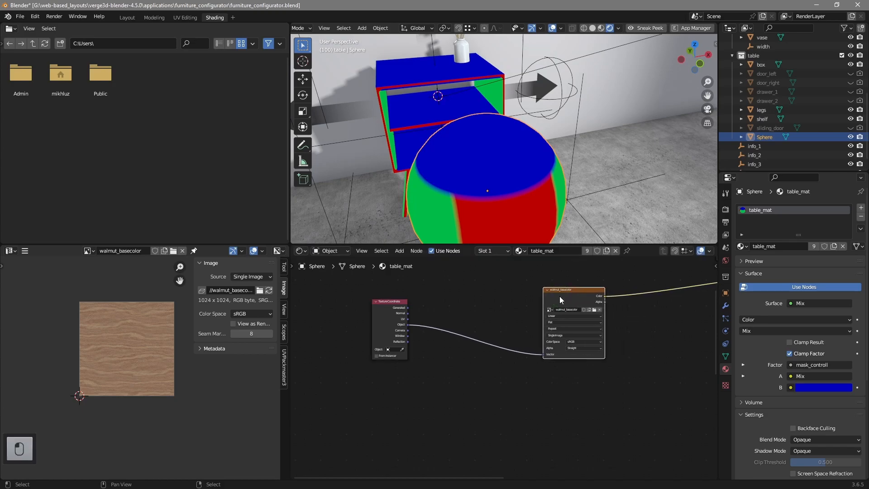
{"action": "scroll", "coordinate": [571, 330], "scroll_direction": "up", "scroll_amount": 2}
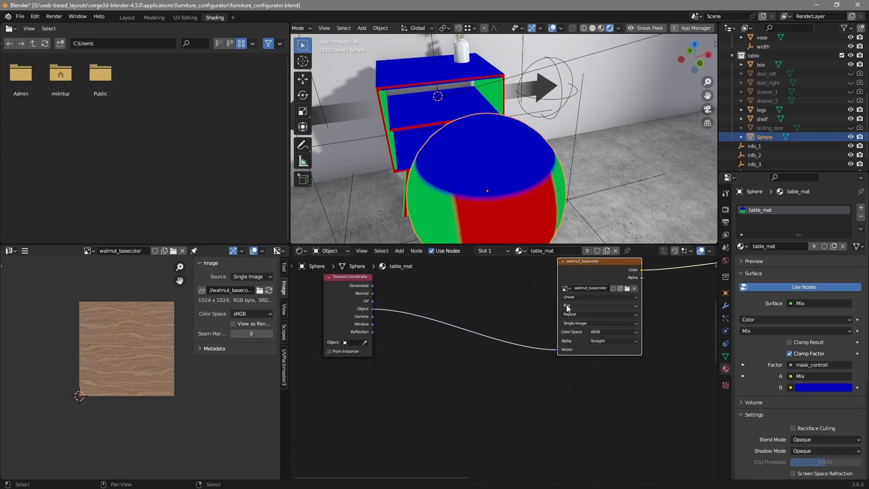
{"action": "scroll", "coordinate": [535, 370], "scroll_direction": "down", "scroll_amount": 4}
{"action": "middle_click_drag", "start_coordinate": [535, 366], "coordinate": [448, 284]}
{"action": "scroll", "coordinate": [509, 338], "scroll_direction": "down", "scroll_amount": 5}
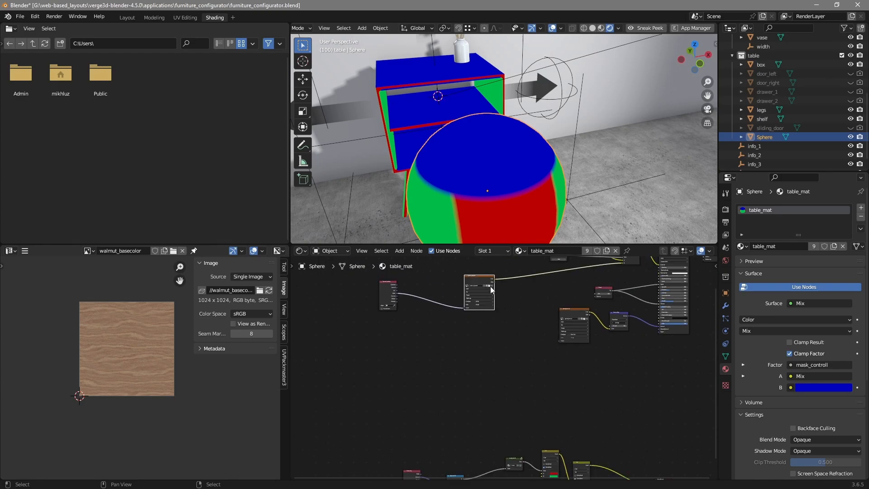
Connect the walmut_basecolor texture's Color output to the first Mix node's A input in place of the red colour
{"action": "middle_click_drag", "start_coordinate": [536, 375], "coordinate": [521, 343]}
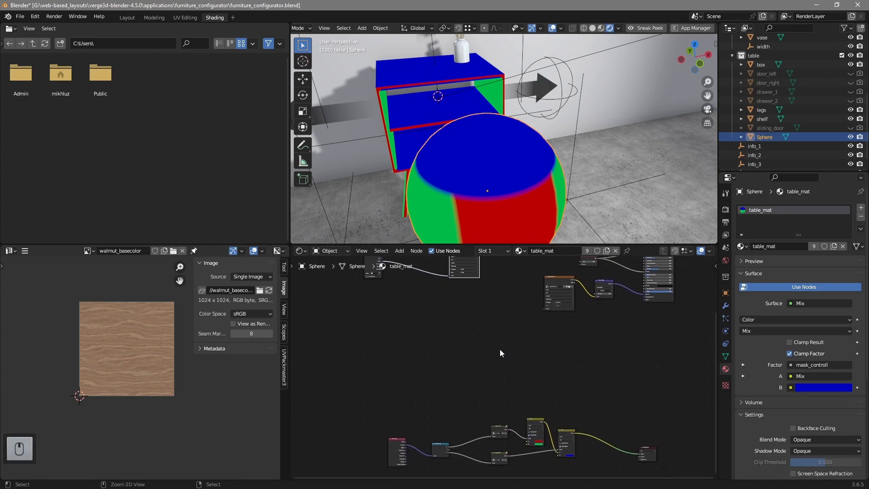
{"action": "middle_click_drag", "start_coordinate": [491, 267], "coordinate": [485, 280]}
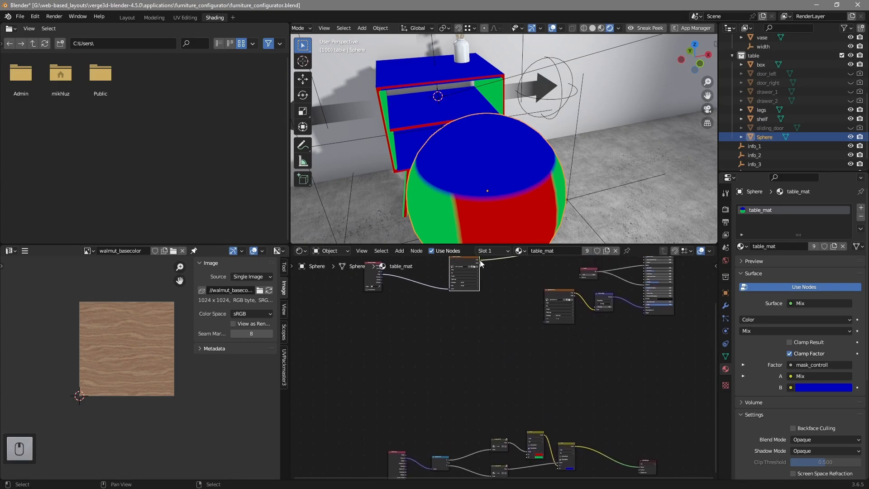
{"action": "left_click_drag", "start_coordinate": [479, 259], "coordinate": [528, 457]}
{"action": "left_click", "coordinate": [650, 461]}
{"action": "middle_click_drag", "start_coordinate": [519, 149], "coordinate": [515, 129]}
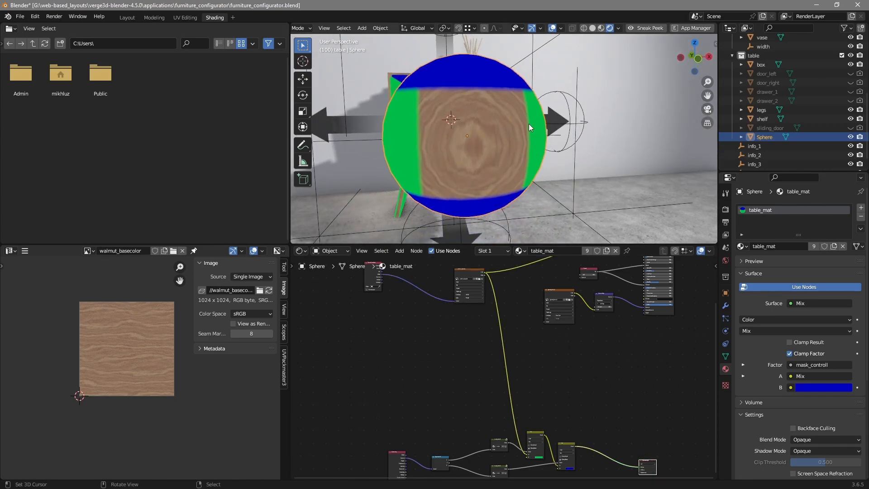
{"action": "middle_click_drag", "start_coordinate": [466, 153], "coordinate": [498, 149]}
{"action": "scroll", "coordinate": [471, 319], "scroll_direction": "up", "scroll_amount": 4}
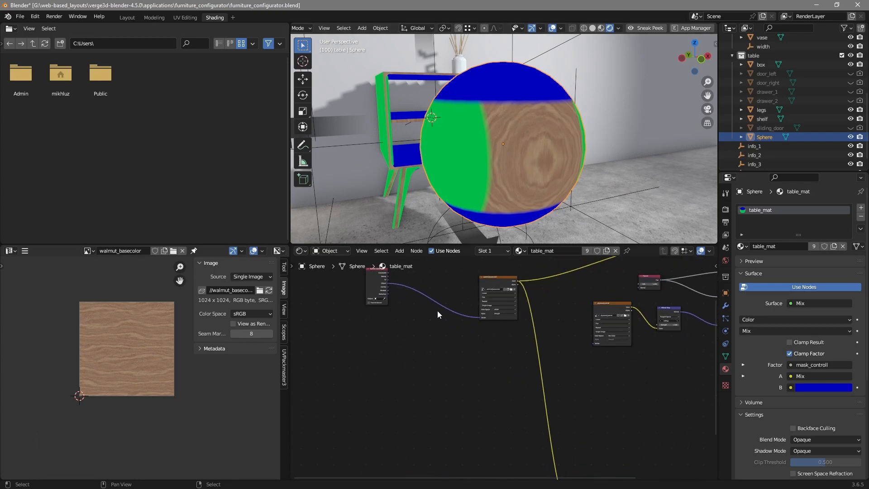
Space out the Texture Coordinate and walmut_basecolor nodes and insert a Mapping node on the link between them
{"action": "key", "text": "g"}
{"action": "left_click", "coordinate": [416, 320]}
{"action": "scroll", "coordinate": [425, 318], "scroll_direction": "up", "scroll_amount": 2}
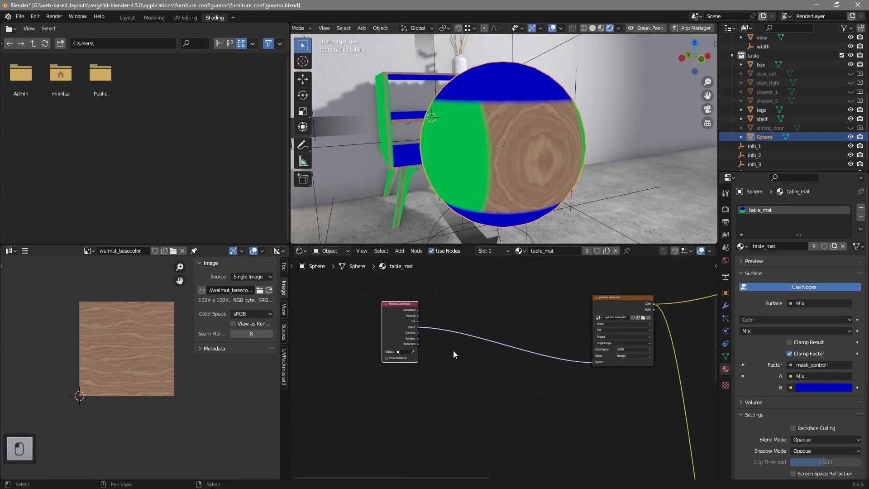
{"action": "left_click", "coordinate": [612, 294]}
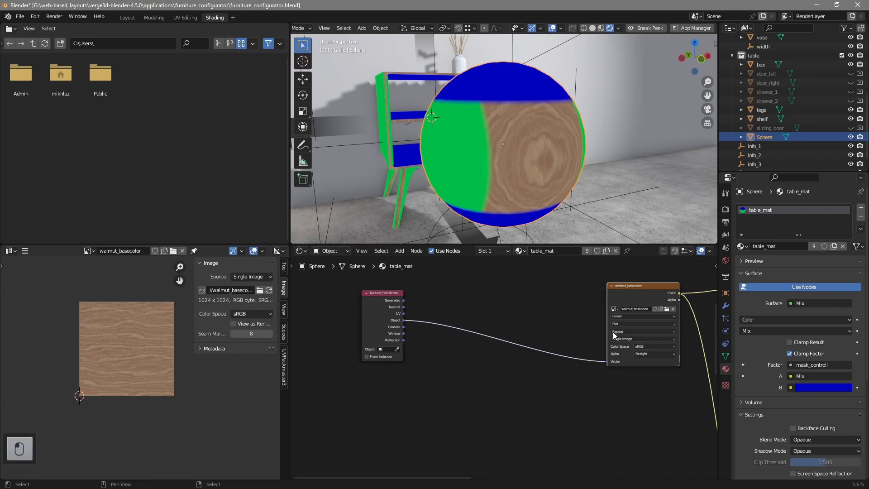
{"action": "key", "text": "shift+a"}
{"action": "mouse_move", "coordinate": [467, 374]}
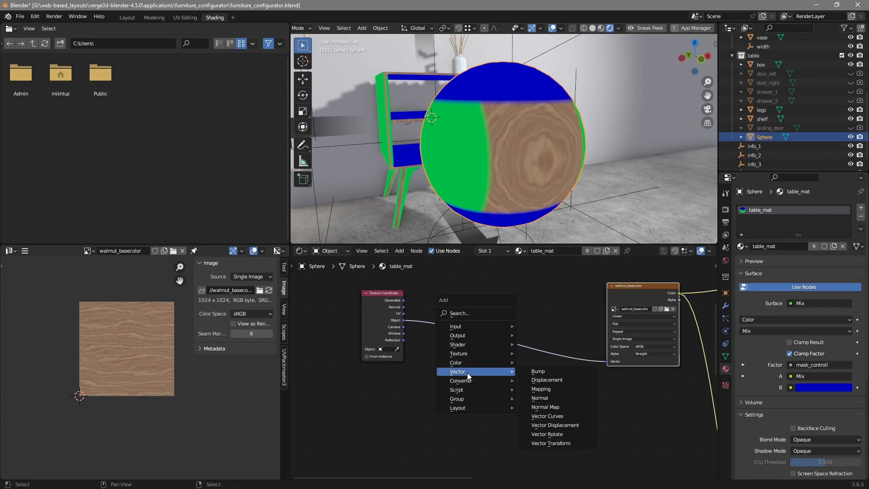
{"action": "left_click", "coordinate": [542, 389]}
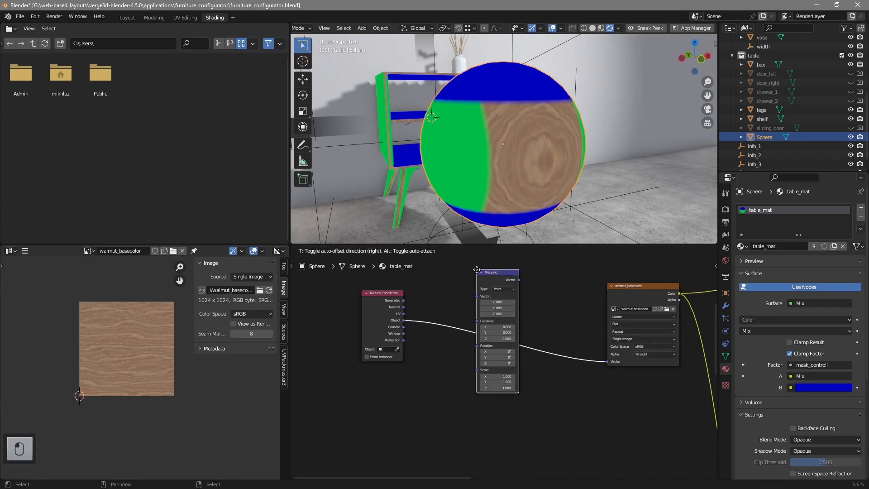
{"action": "left_click", "coordinate": [463, 377]}
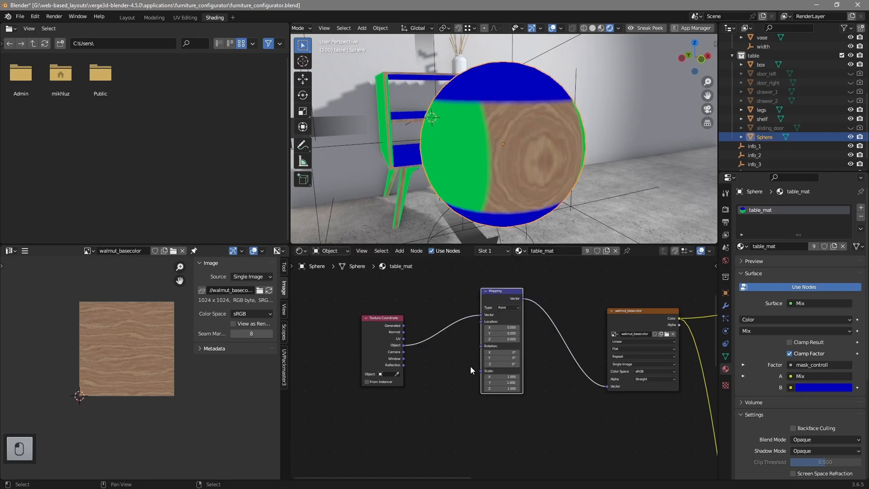
Try a different Y rotation on the Mapping node and reset it to 0°
{"action": "scroll", "coordinate": [471, 366], "scroll_direction": "up", "scroll_amount": 1}
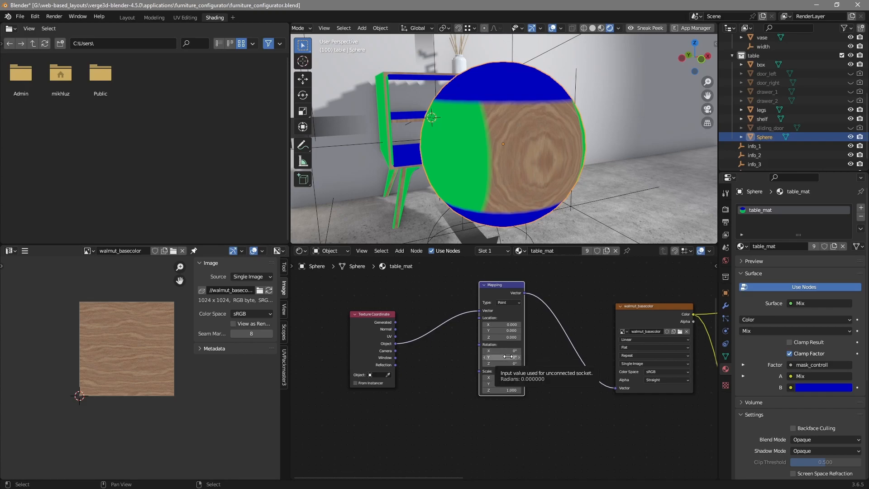
{"action": "left_click", "coordinate": [508, 357]}
{"action": "type", "text": "9"}
{"action": "key", "text": "Return"}
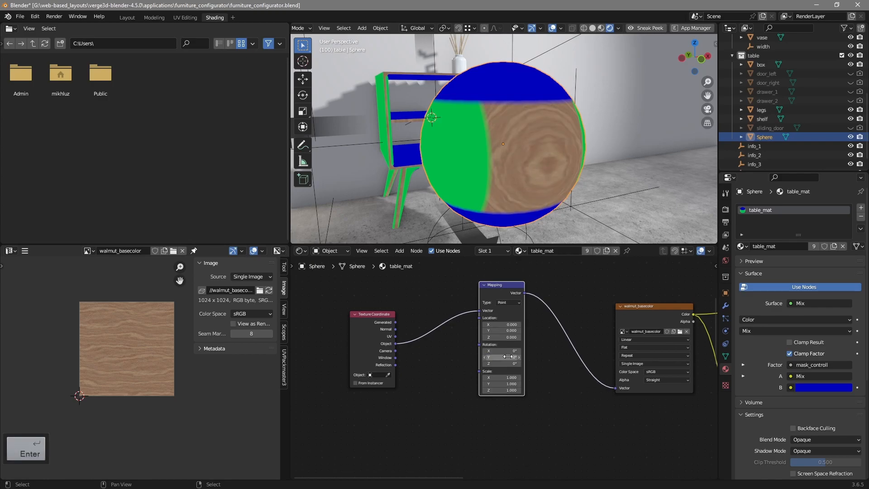
{"action": "left_click", "coordinate": [508, 357]}
{"action": "type", "text": "0"}
{"action": "key", "text": "Return"}
Set the Mapping node's X rotation to 90° and check the grain on the sphere's front
{"action": "left_click", "coordinate": [507, 352]}
{"action": "type", "text": "90"}
{"action": "key", "text": "Return"}
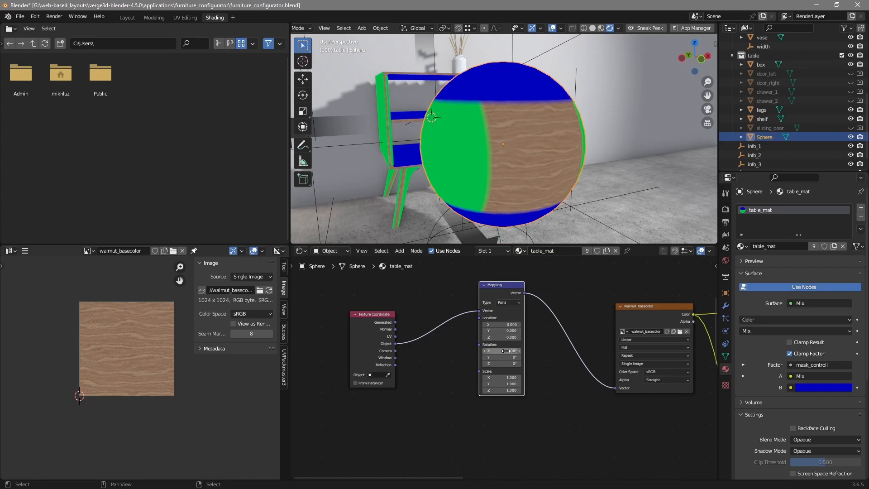
{"action": "middle_click_drag", "start_coordinate": [523, 199], "coordinate": [501, 193]}
{"action": "middle_click_drag", "start_coordinate": [407, 159], "coordinate": [560, 159]}
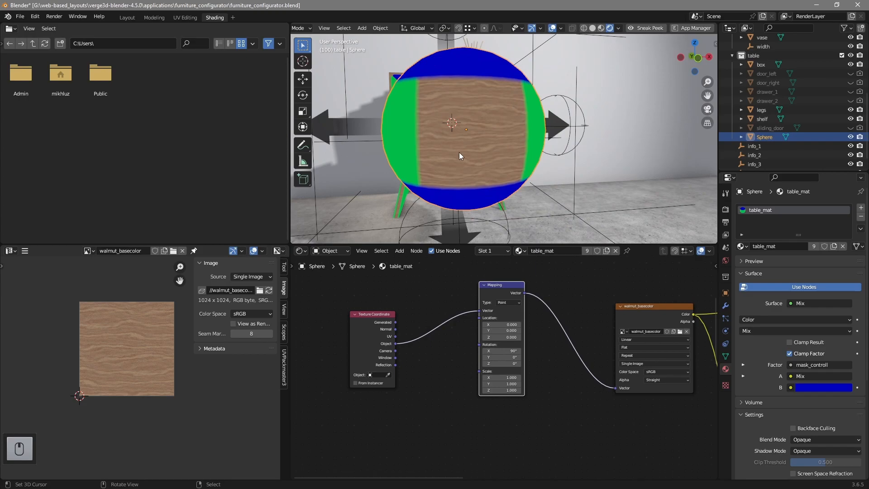
Try other Z rotations on the Mapping node and reset Z to 0°
{"action": "left_click_drag", "start_coordinate": [504, 363], "coordinate": [540, 244]}
{"action": "left_click", "coordinate": [501, 366]}
{"action": "type", "text": "0"}
{"action": "key", "text": "Return"}
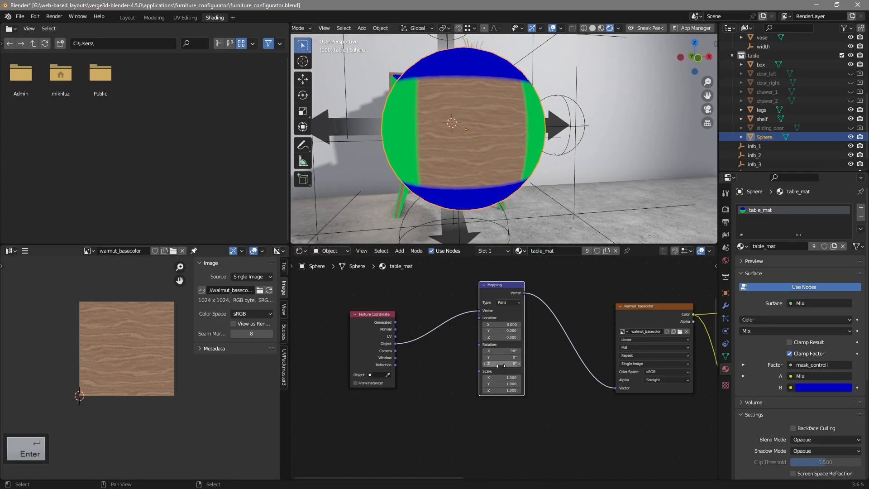
Shift the Texture Coordinate and Mapping nodes away from the main network and move the walmut_basecolor node closer to the Mapping node
{"action": "scroll", "coordinate": [529, 393], "scroll_direction": "down", "scroll_amount": 3}
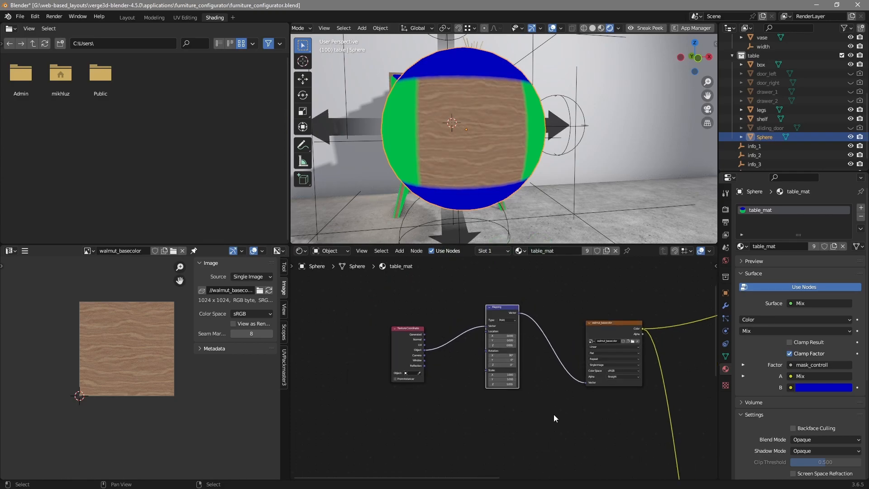
{"action": "left_click", "coordinate": [389, 330]}
{"action": "left_click", "coordinate": [479, 302], "text": "shift"}
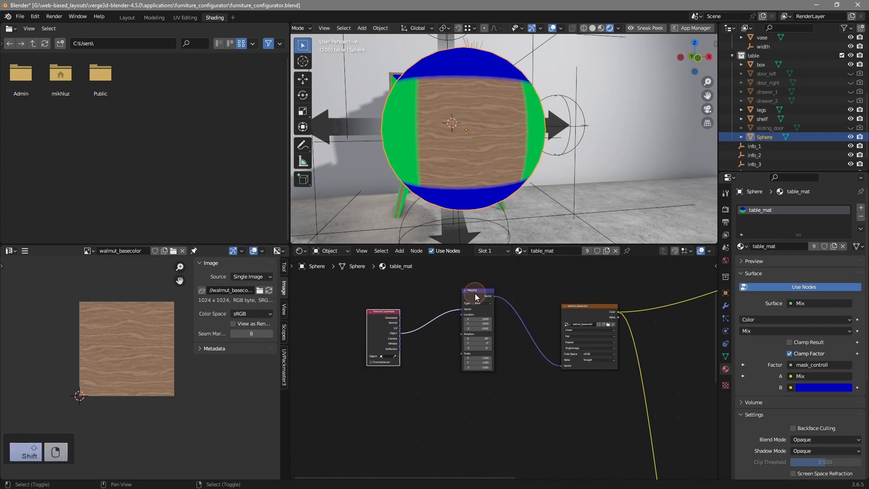
{"action": "key", "text": "g"}
{"action": "left_click", "coordinate": [437, 306]}
{"action": "middle_click_drag", "start_coordinate": [452, 217], "coordinate": [543, 203]}
{"action": "left_click", "coordinate": [585, 309]}
{"action": "key", "text": "g"}
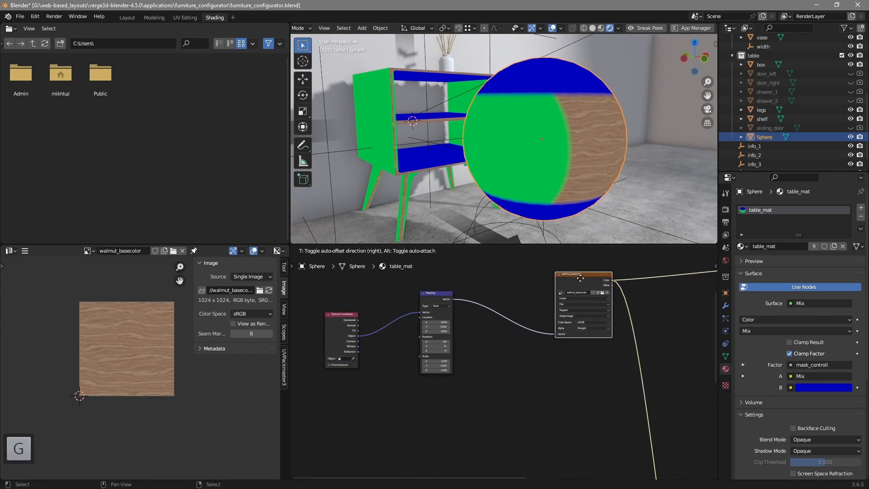
{"action": "left_click", "coordinate": [531, 308]}
Duplicate the Mapping and walmut_basecolor nodes below the originals and connect the Object coordinates to the duplicate Mapping's Vector input
{"action": "left_click", "coordinate": [441, 298], "text": "shift"}
{"action": "middle_click_drag", "start_coordinate": [470, 326], "coordinate": [471, 300]}
{"action": "key", "text": "shift+d"}
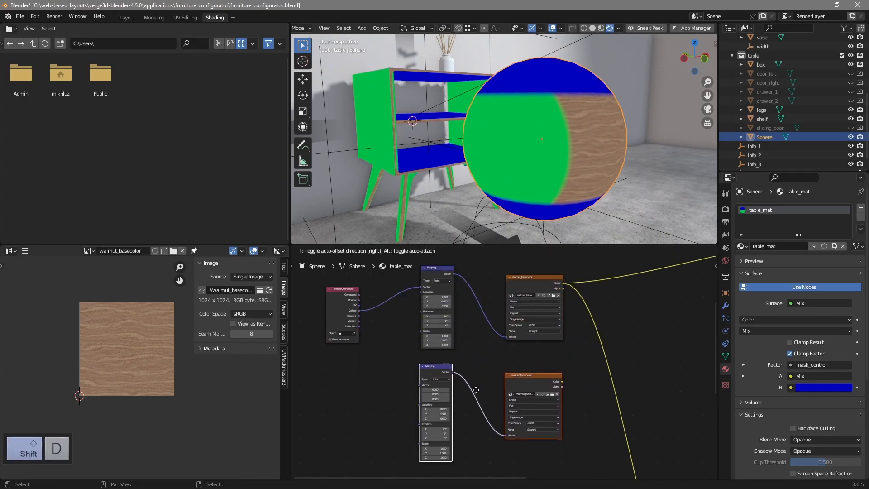
{"action": "left_click", "coordinate": [479, 384]}
{"action": "left_click_drag", "start_coordinate": [359, 309], "coordinate": [422, 382]}
Connect the duplicated texture's Color output to the first Mix node's B input in place of the green colour
{"action": "middle_click_drag", "start_coordinate": [472, 408], "coordinate": [497, 277]}
{"action": "scroll", "coordinate": [486, 353], "scroll_direction": "down", "scroll_amount": 3}
{"action": "left_click_drag", "start_coordinate": [498, 274], "coordinate": [584, 434]}
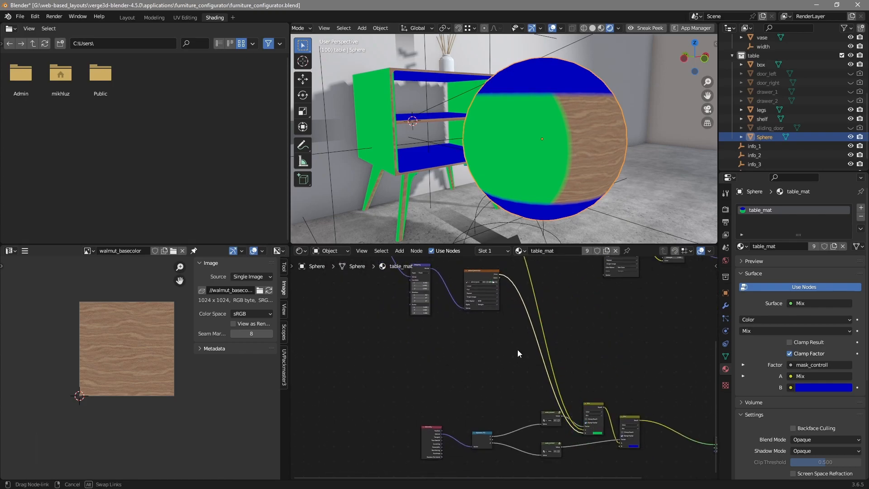
{"action": "middle_click_drag", "start_coordinate": [520, 129], "coordinate": [556, 133]}
{"action": "scroll", "coordinate": [557, 144], "scroll_direction": "up", "scroll_amount": 3}
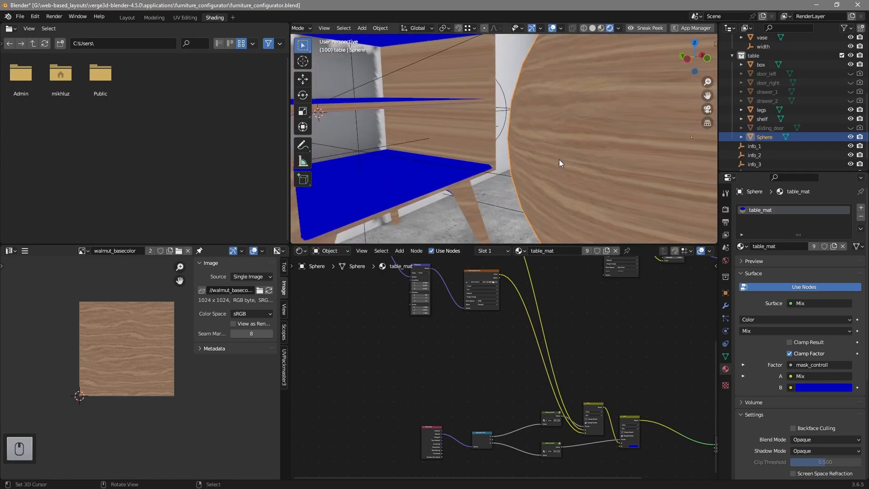
{"action": "scroll", "coordinate": [573, 276], "scroll_direction": "down", "scroll_amount": 1}
{"action": "scroll", "coordinate": [595, 145], "scroll_direction": "down", "scroll_amount": 2}
Set the second Mapping node's rotation to X 0° and Y 90°, and check the grain on the table's sides
{"action": "scroll", "coordinate": [498, 285], "scroll_direction": "up", "scroll_amount": 4}
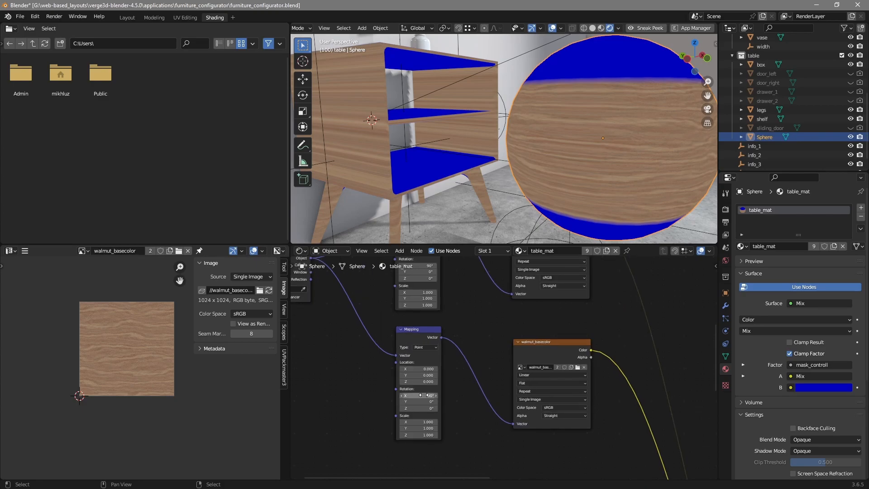
{"action": "left_click", "coordinate": [423, 396]}
{"action": "type", "text": "0"}
{"action": "key", "text": "Return"}
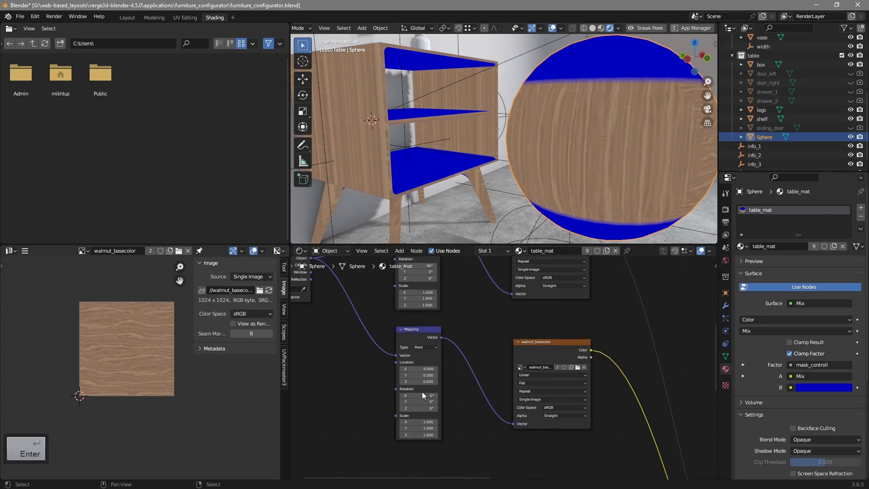
{"action": "left_click", "coordinate": [423, 401]}
{"action": "type", "text": "90"}
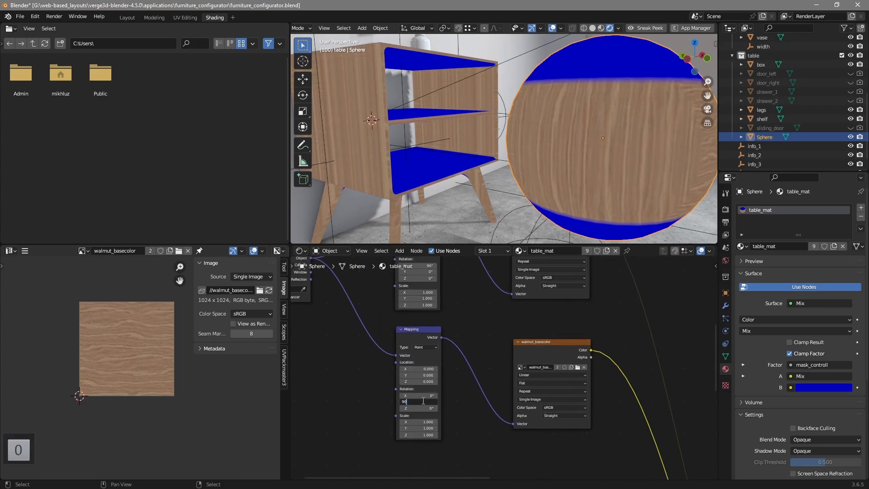
{"action": "key", "text": "Return"}
{"action": "mouse_move", "coordinate": [566, 150]}
{"action": "middle_mouse_down"}
{"action": "mouse_move", "coordinate": [578, 159]}
{"action": "mouse_move", "coordinate": [550, 175]}
{"action": "mouse_move", "coordinate": [566, 158]}
{"action": "middle_mouse_up"}
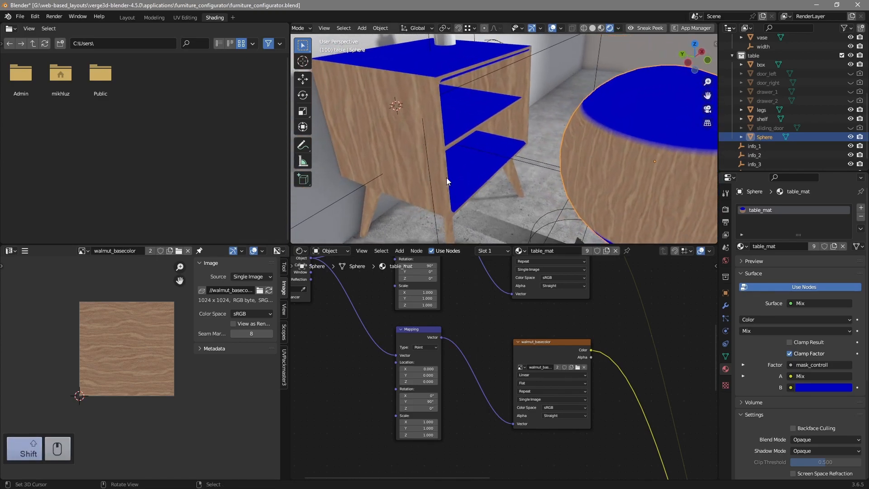
{"action": "middle_click_drag", "start_coordinate": [480, 183], "coordinate": [471, 167]}
{"action": "middle_click_drag", "start_coordinate": [600, 177], "coordinate": [561, 161], "text": "shift"}
{"action": "scroll", "coordinate": [574, 160], "scroll_direction": "down", "scroll_amount": 1}
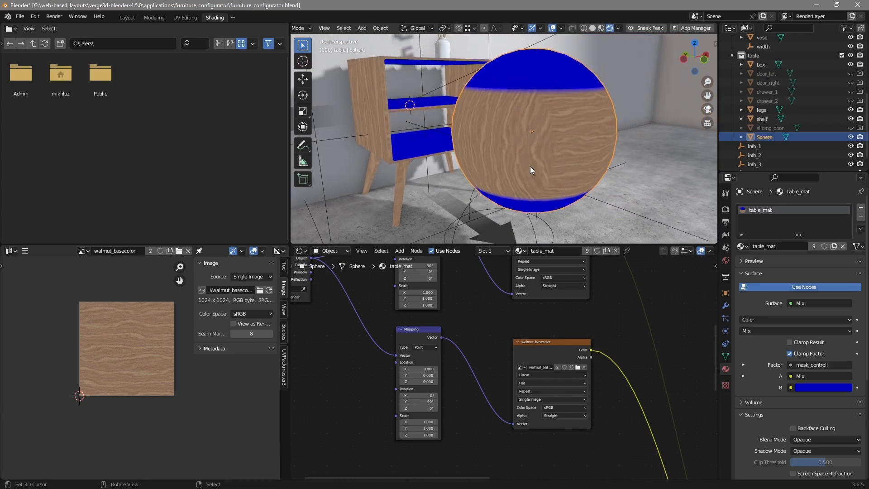
Duplicate the second Mapping and walmut_basecolor pair and place the copies below it
{"action": "middle_click_drag", "start_coordinate": [597, 463], "coordinate": [589, 381]}
{"action": "scroll", "coordinate": [496, 372], "scroll_direction": "down", "scroll_amount": 3}
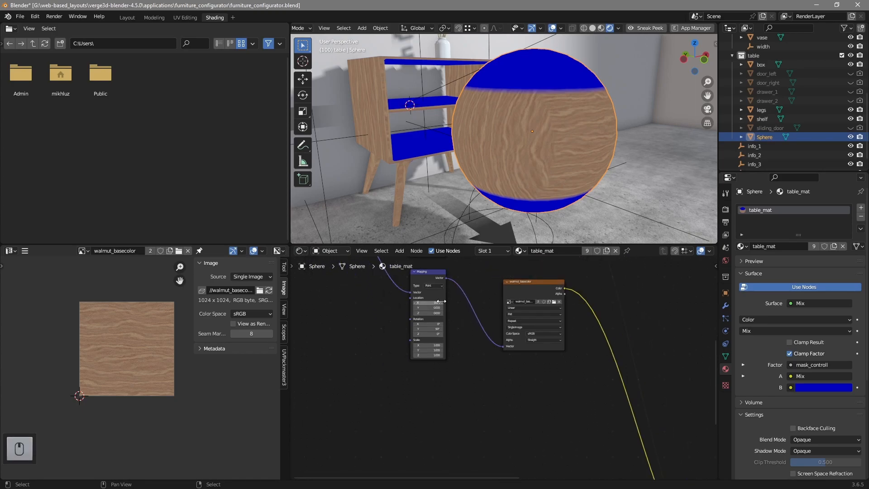
{"action": "middle_click_drag", "start_coordinate": [432, 301], "coordinate": [471, 343]}
{"action": "right_click", "coordinate": [469, 317]}
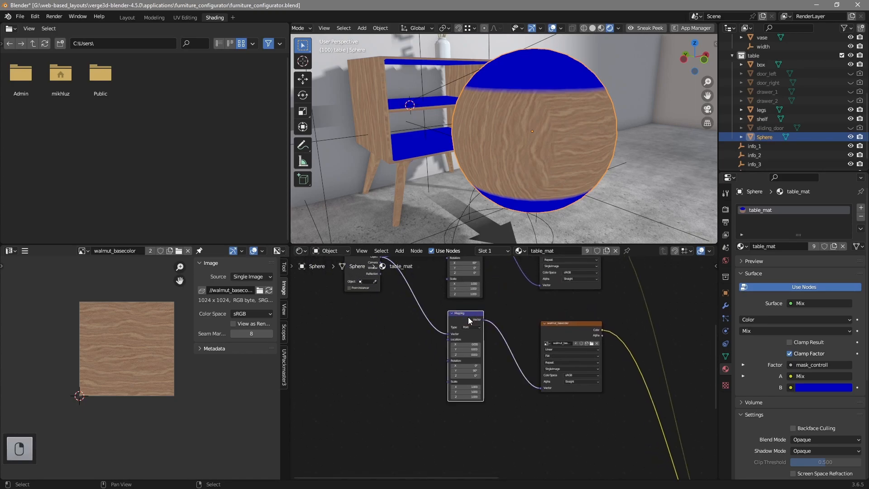
{"action": "left_click", "coordinate": [572, 327], "text": "shift"}
{"action": "key", "text": "shift+d"}
{"action": "left_click", "coordinate": [580, 426]}
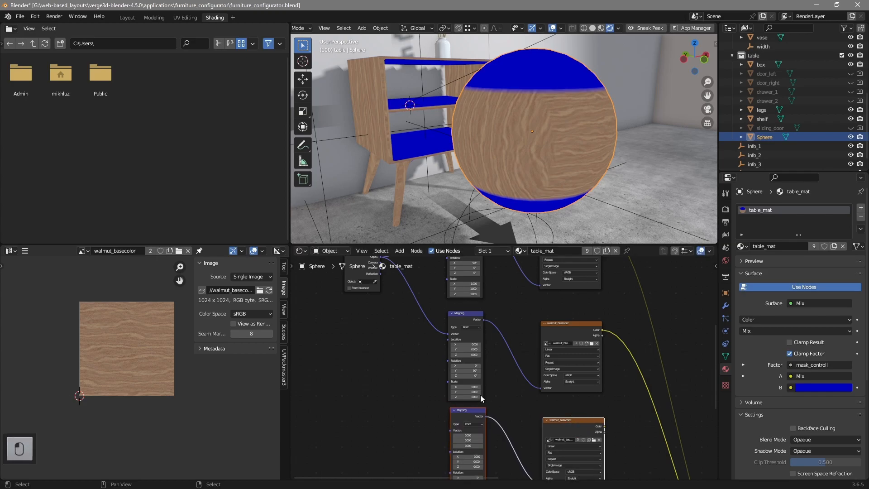
Reposition the Texture Coordinate node and connect its Object output to the third Mapping node's Vector input
{"action": "scroll", "coordinate": [434, 385], "scroll_direction": "down", "scroll_amount": 3}
{"action": "right_click", "coordinate": [395, 286]}
{"action": "key", "text": "g"}
{"action": "left_click", "coordinate": [386, 302]}
{"action": "middle_click_drag", "start_coordinate": [414, 338], "coordinate": [412, 324]}
{"action": "left_click_drag", "start_coordinate": [392, 283], "coordinate": [460, 405]}
Connect the third walmut_basecolor texture's Color output to the second Mix node's B input in place of the blue colour
{"action": "scroll", "coordinate": [510, 394], "scroll_direction": "up", "scroll_amount": 3}
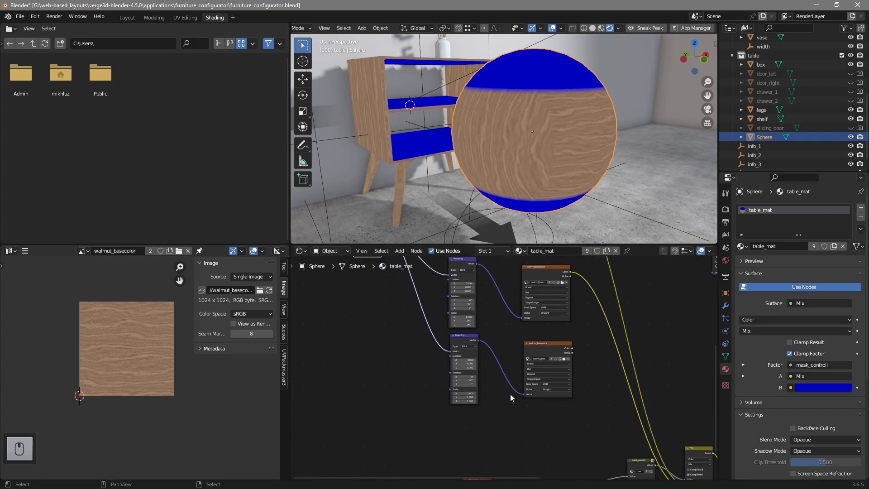
{"action": "scroll", "coordinate": [468, 292], "scroll_direction": "down", "scroll_amount": 5}
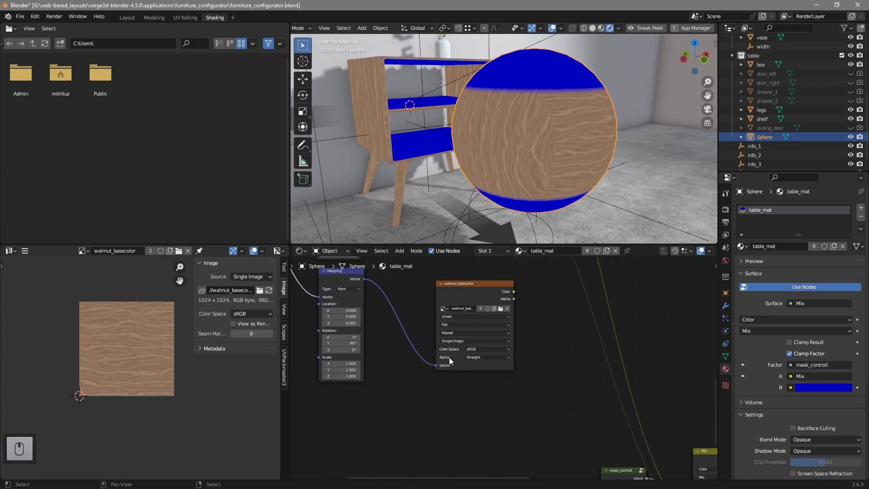
{"action": "left_click_drag", "start_coordinate": [467, 293], "coordinate": [587, 410]}
{"action": "scroll", "coordinate": [518, 386], "scroll_direction": "up", "scroll_amount": 4}
{"action": "scroll", "coordinate": [519, 363], "scroll_direction": "up", "scroll_amount": 1}
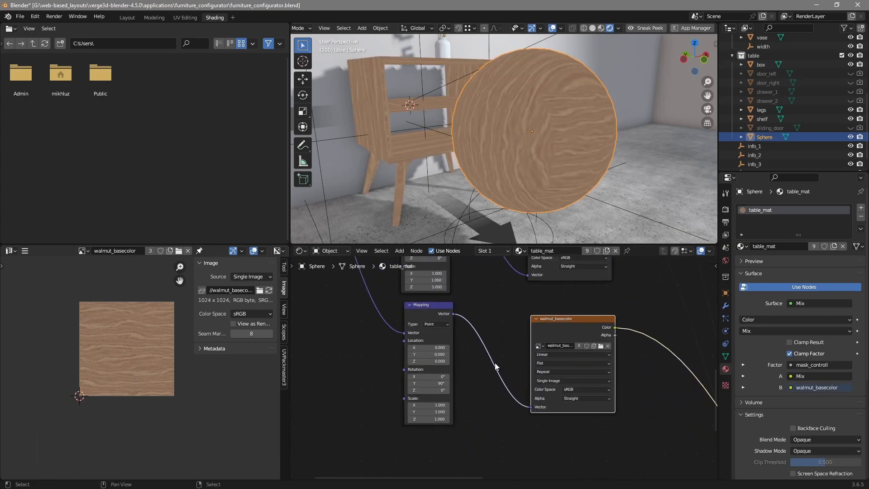
Set the third Mapping node's Y rotation to 0° and check the grain on the tabletop
{"action": "middle_click_drag", "start_coordinate": [495, 364], "coordinate": [525, 363]}
{"action": "middle_click_drag", "start_coordinate": [521, 135], "coordinate": [522, 175]}
{"action": "middle_click_drag", "start_coordinate": [521, 168], "coordinate": [550, 178], "text": "shift"}
{"action": "scroll", "coordinate": [522, 164], "scroll_direction": "up", "scroll_amount": 3}
{"action": "scroll", "coordinate": [526, 148], "scroll_direction": "down", "scroll_amount": 3}
{"action": "scroll", "coordinate": [498, 369], "scroll_direction": "up", "scroll_amount": 2}
{"action": "double_click", "coordinate": [454, 392]}
{"action": "type", "text": "0"}
{"action": "key", "text": "Return"}
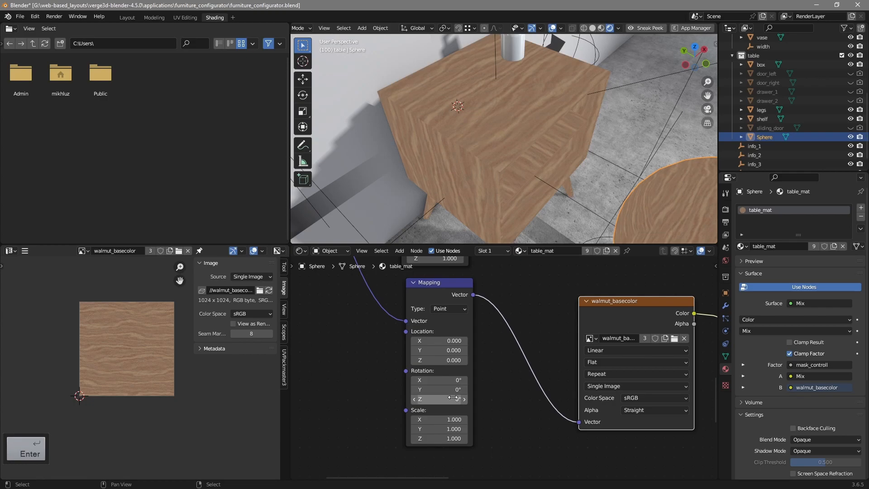
{"action": "middle_click_drag", "start_coordinate": [515, 176], "coordinate": [524, 132]}
{"action": "middle_click_drag", "start_coordinate": [462, 131], "coordinate": [499, 133], "text": "shift"}
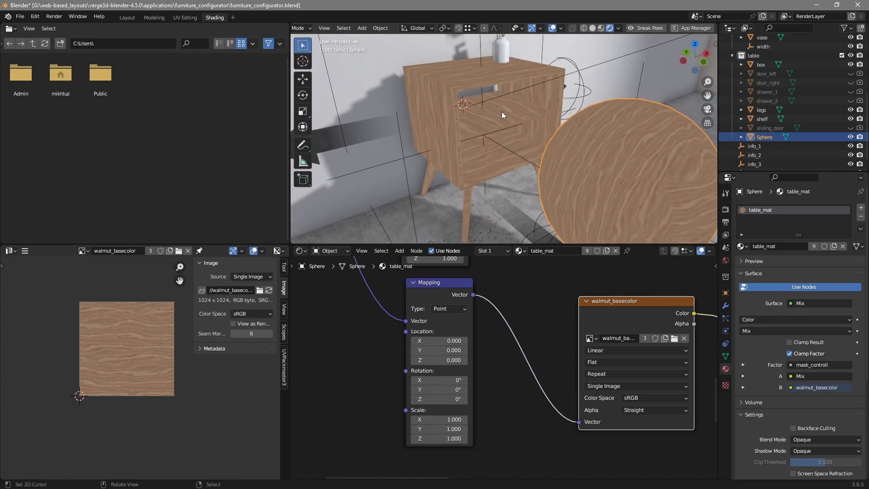
Test the width and height shape keys on the box object to examine how the wood grain reacts to resizing
{"action": "left_click", "coordinate": [480, 79]}
{"action": "left_click", "coordinate": [723, 357]}
{"action": "left_click", "coordinate": [778, 303]}
{"action": "mouse_move", "coordinate": [803, 357]}
{"action": "left_mouse_down"}
{"action": "mouse_move", "coordinate": [851, 358]}
{"action": "mouse_move", "coordinate": [800, 357]}
{"action": "left_mouse_up"}
{"action": "middle_click_drag", "start_coordinate": [510, 158], "coordinate": [533, 185], "text": "shift"}
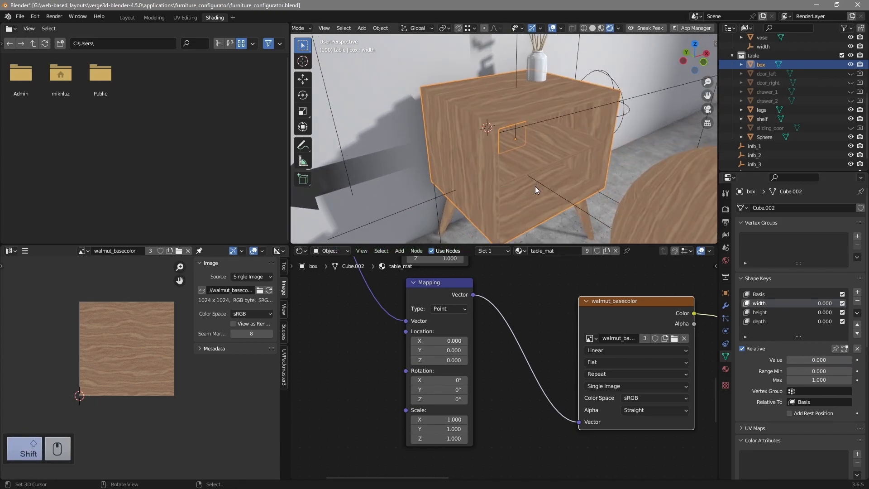
{"action": "left_click", "coordinate": [770, 312]}
{"action": "mouse_move", "coordinate": [804, 361]}
{"action": "left_mouse_down"}
{"action": "mouse_move", "coordinate": [866, 361]}
{"action": "mouse_move", "coordinate": [792, 360]}
{"action": "left_mouse_up"}
{"action": "scroll", "coordinate": [365, 370], "scroll_direction": "down", "scroll_amount": 7}
{"action": "middle_click_drag", "start_coordinate": [379, 383], "coordinate": [428, 443]}
{"action": "middle_click_drag", "start_coordinate": [550, 306], "coordinate": [541, 350]}
{"action": "scroll", "coordinate": [539, 349], "scroll_direction": "up", "scroll_amount": 8}
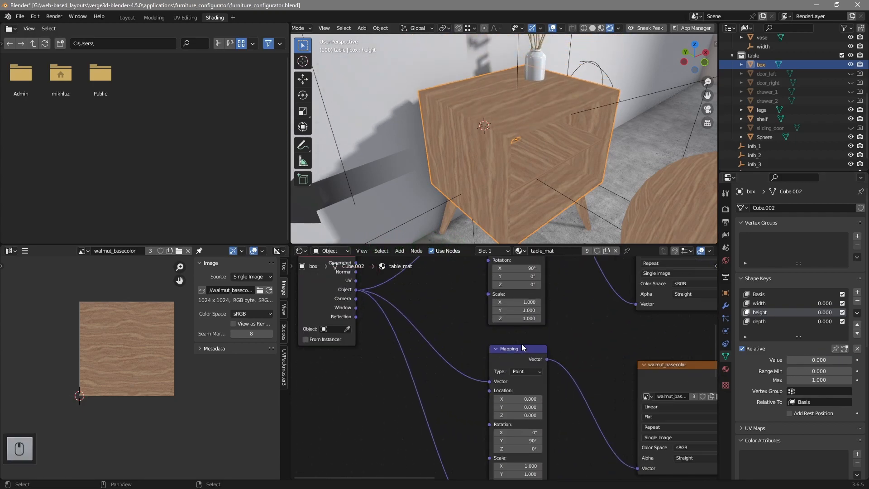
Try a uniform scale of 2 on the first Mapping node, then restore it to 1 on all axes
{"action": "left_click_drag", "start_coordinate": [528, 303], "coordinate": [527, 319]}
{"action": "type", "text": "2"}
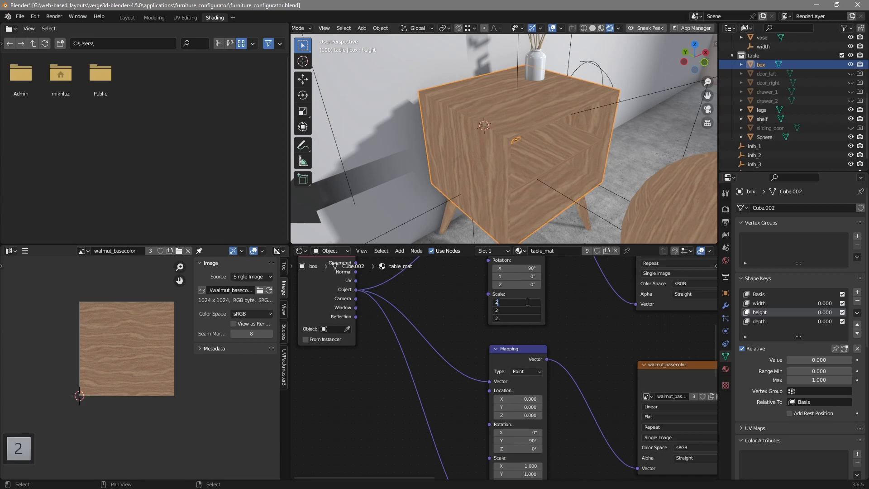
{"action": "key", "text": "Return"}
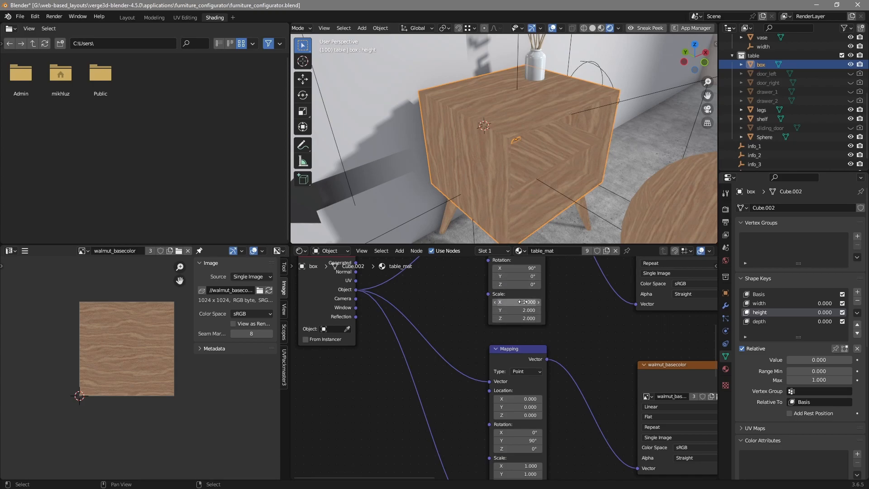
{"action": "left_click_drag", "start_coordinate": [523, 303], "coordinate": [523, 318]}
{"action": "type", "text": "1"}
{"action": "left_click", "coordinate": [583, 355]}
Test a uniform scale of 2 on the third Mapping node, inspect the box's grain, and restore the scale to 1
{"action": "middle_click_drag", "start_coordinate": [603, 409], "coordinate": [553, 264]}
{"action": "middle_click_drag", "start_coordinate": [515, 366], "coordinate": [524, 293]}
{"action": "left_click_drag", "start_coordinate": [485, 402], "coordinate": [485, 418]}
{"action": "type", "text": "2"}
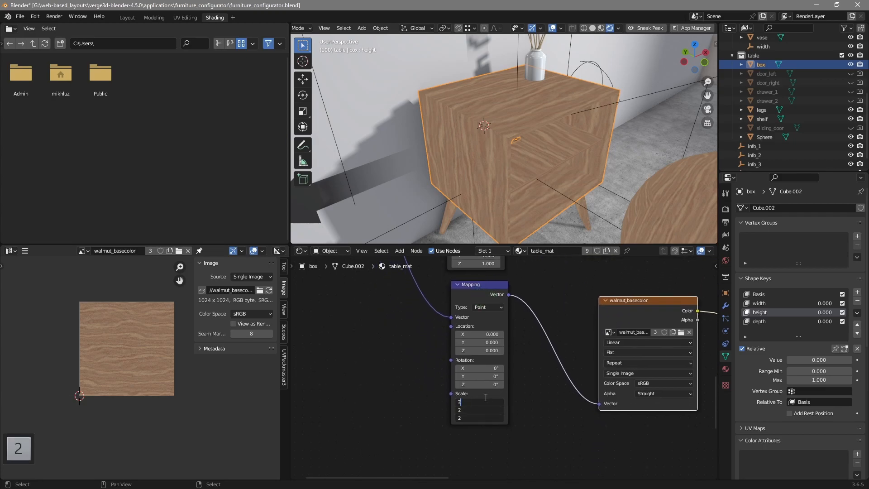
{"action": "left_click", "coordinate": [498, 393]}
{"action": "middle_click_drag", "start_coordinate": [516, 229], "coordinate": [498, 136]}
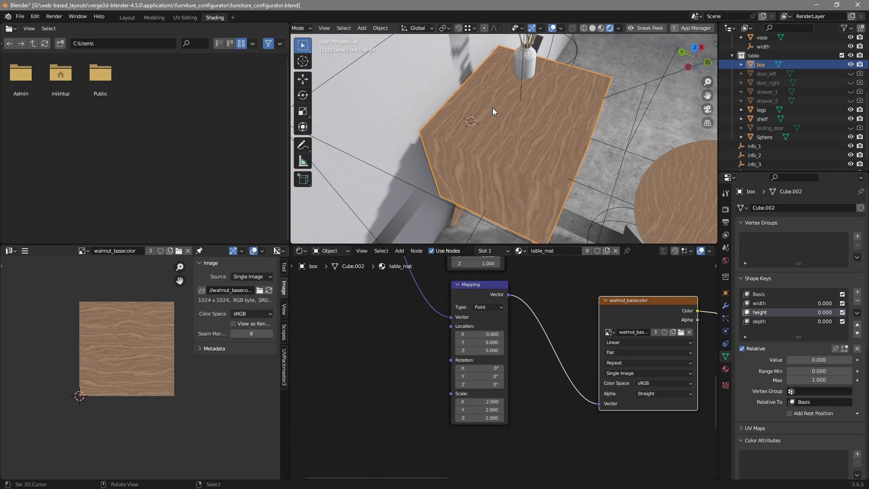
{"action": "middle_click_drag", "start_coordinate": [555, 191], "coordinate": [507, 240]}
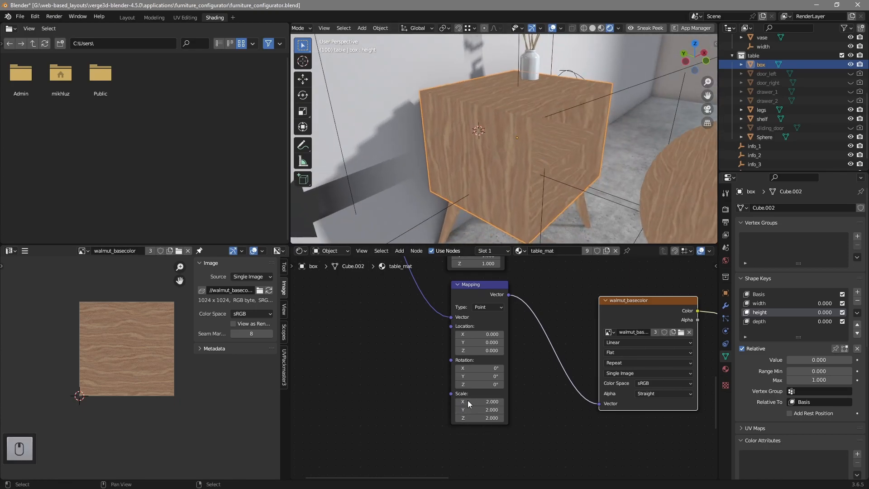
{"action": "left_click_drag", "start_coordinate": [483, 402], "coordinate": [480, 418]}
{"action": "type", "text": "1"}
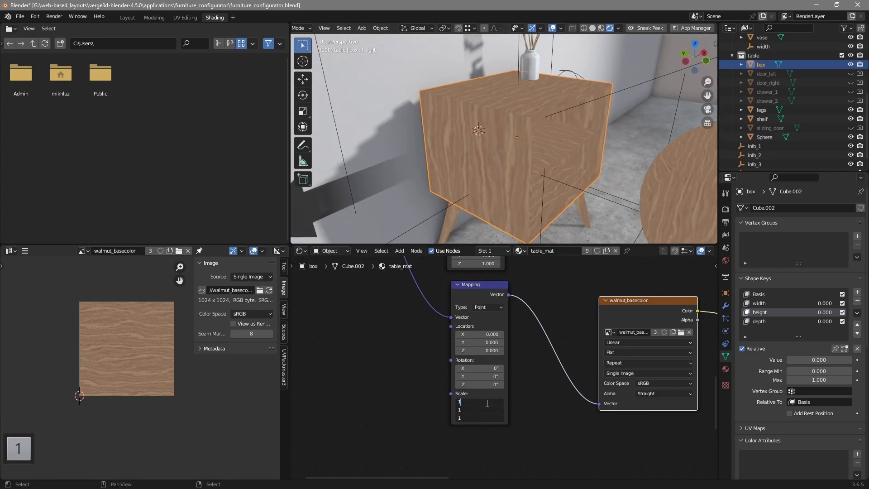
{"action": "key", "text": "Return"}
Maximize the node editor and reposition the plywood_normal texture node closer to the walmut_basecolor textures
{"action": "scroll", "coordinate": [501, 227], "scroll_direction": "down", "scroll_amount": 4}
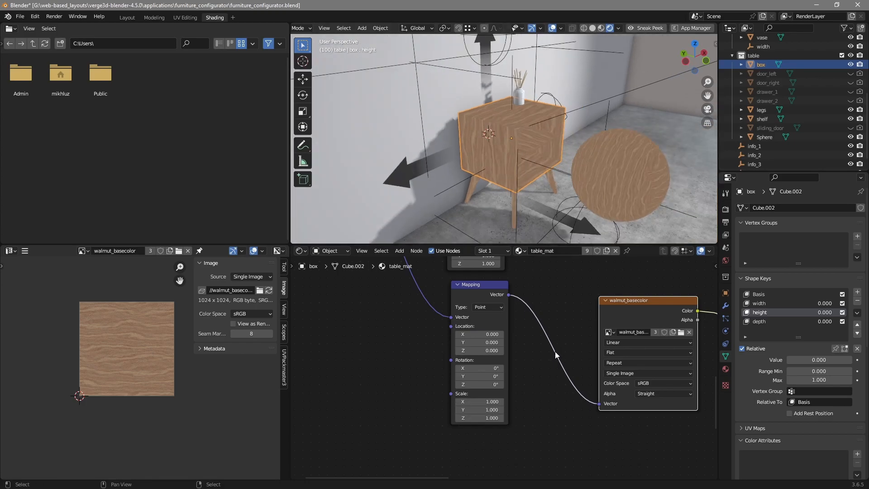
{"action": "scroll", "coordinate": [552, 352], "scroll_direction": "down", "scroll_amount": 3}
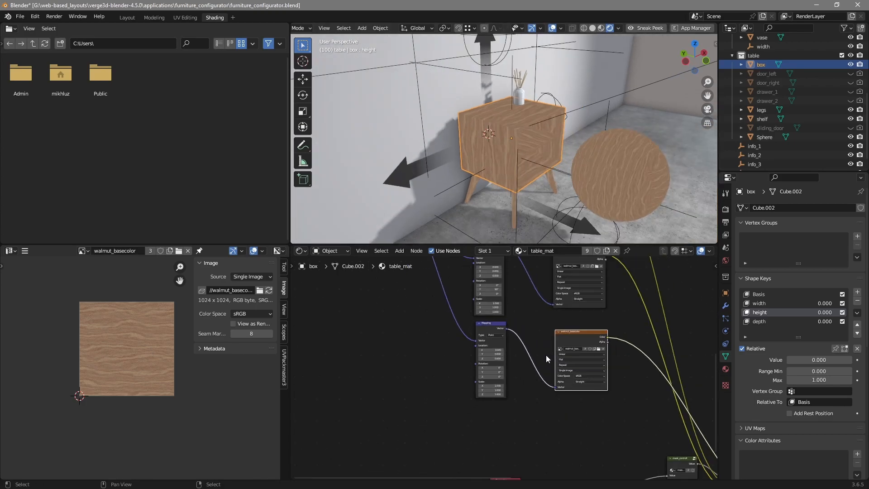
{"action": "scroll", "coordinate": [539, 355], "scroll_direction": "down", "scroll_amount": 2}
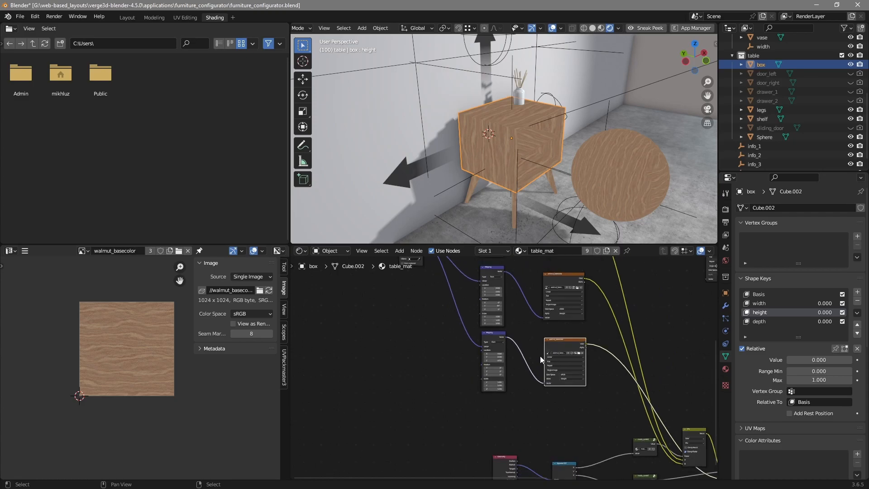
{"action": "key", "text": "ctrl+space"}
{"action": "scroll", "coordinate": [570, 255], "scroll_direction": "down", "scroll_amount": 3}
{"action": "middle_click_drag", "start_coordinate": [638, 143], "coordinate": [588, 156]}
{"action": "left_click", "coordinate": [581, 150]}
{"action": "key", "text": "g"}
{"action": "left_click", "coordinate": [554, 125]}
Duplicate the plywood_normal texture node twice and stack the copies below the original
{"action": "scroll", "coordinate": [561, 159], "scroll_direction": "up", "scroll_amount": 2}
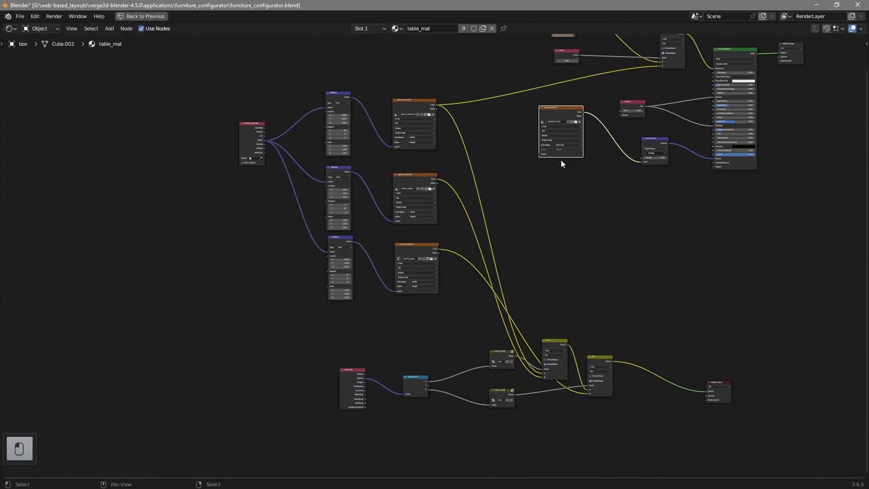
{"action": "middle_click_drag", "start_coordinate": [441, 154], "coordinate": [419, 175]}
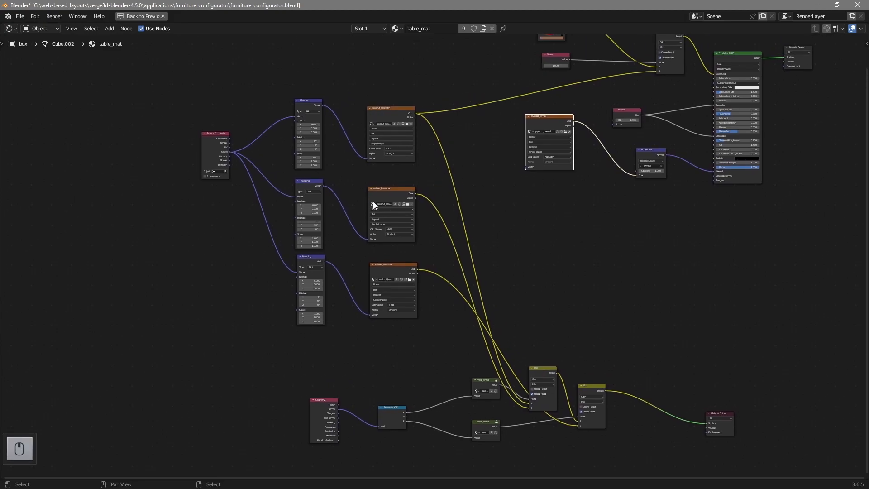
{"action": "scroll", "coordinate": [428, 263], "scroll_direction": "up", "scroll_amount": 2}
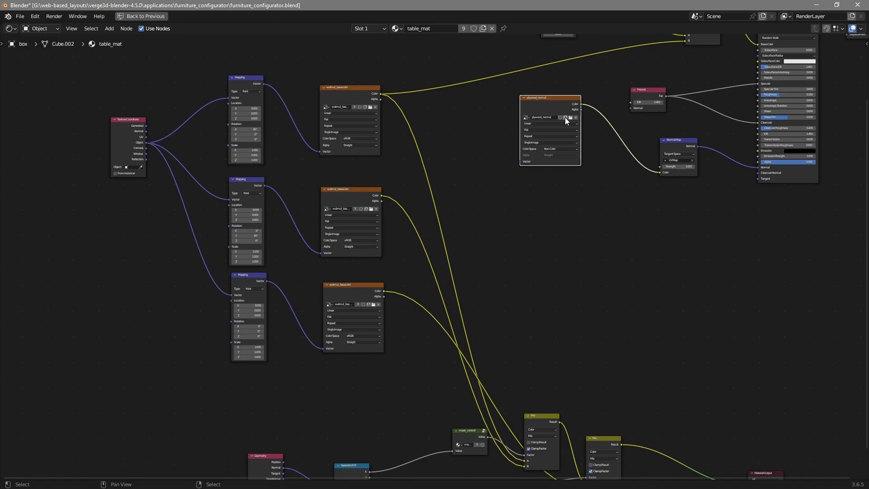
{"action": "key", "text": "shift+d"}
{"action": "left_click", "coordinate": [565, 195]}
{"action": "key", "text": "shift+d"}
{"action": "left_click", "coordinate": [561, 284]}
Connect each of the three Mapping nodes' Vector outputs to the Vector input of its corresponding plywood_normal texture
{"action": "left_click_drag", "start_coordinate": [265, 84], "coordinate": [520, 161]}
{"action": "left_click_drag", "start_coordinate": [265, 186], "coordinate": [520, 244]}
{"action": "left_click_drag", "start_coordinate": [266, 282], "coordinate": [518, 335]}
Duplicate the two chained Mix nodes and place the copies below the plywood_normal textures
{"action": "middle_click_drag", "start_coordinate": [540, 420], "coordinate": [408, 321]}
{"action": "left_click", "coordinate": [476, 340], "text": "shift"}
{"action": "key", "text": "shift+d"}
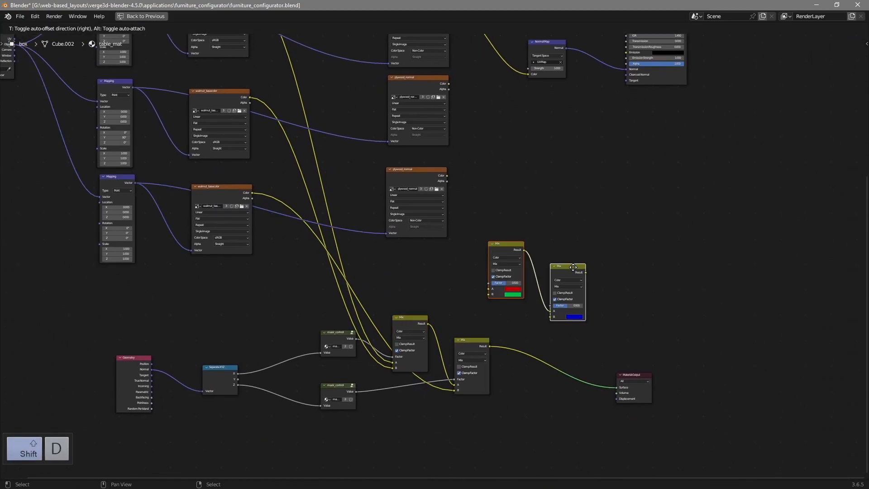
{"action": "left_click", "coordinate": [573, 268]}
Connect the two mask_control Value outputs to the Factor inputs of the first and second duplicated Mix nodes
{"action": "scroll", "coordinate": [439, 284], "scroll_direction": "up", "scroll_amount": 2}
{"action": "left_click_drag", "start_coordinate": [343, 353], "coordinate": [497, 287]}
{"action": "left_click_drag", "start_coordinate": [343, 414], "coordinate": [569, 314]}
Connect the first two plywood_normal Color outputs to the first duplicated Mix's A and B, and the third to the second Mix's B
{"action": "scroll", "coordinate": [565, 226], "scroll_direction": "down", "scroll_amount": 3}
{"action": "middle_click_drag", "start_coordinate": [549, 174], "coordinate": [534, 257]}
{"action": "scroll", "coordinate": [508, 271], "scroll_direction": "up", "scroll_amount": 1}
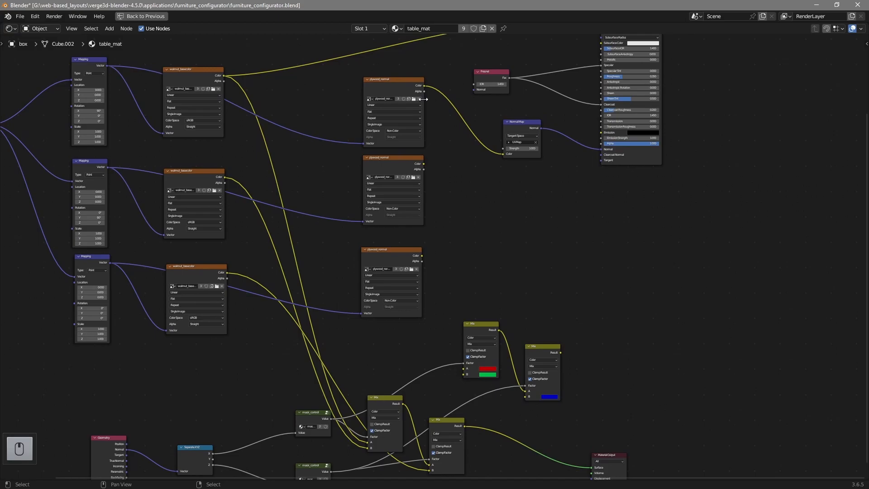
{"action": "left_click_drag", "start_coordinate": [423, 86], "coordinate": [462, 368]}
{"action": "left_click_drag", "start_coordinate": [424, 164], "coordinate": [464, 374]}
{"action": "left_click_drag", "start_coordinate": [421, 255], "coordinate": [526, 397]}
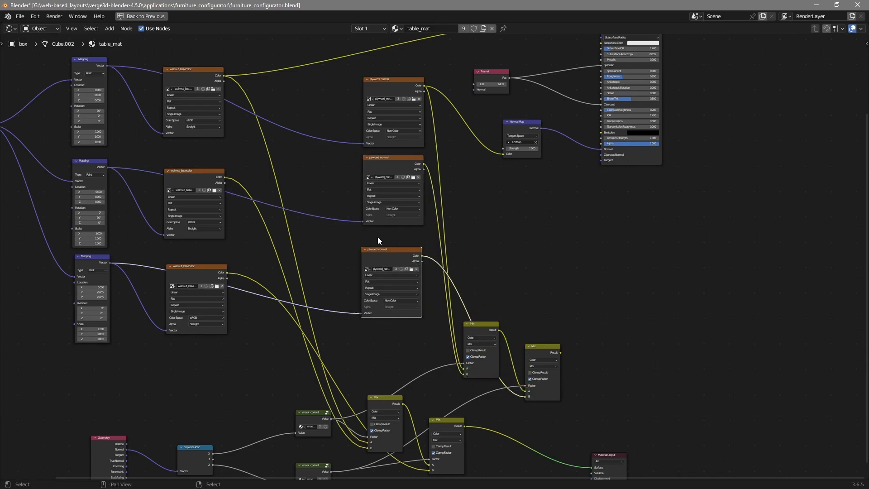
{"action": "left_click", "coordinate": [192, 268]}
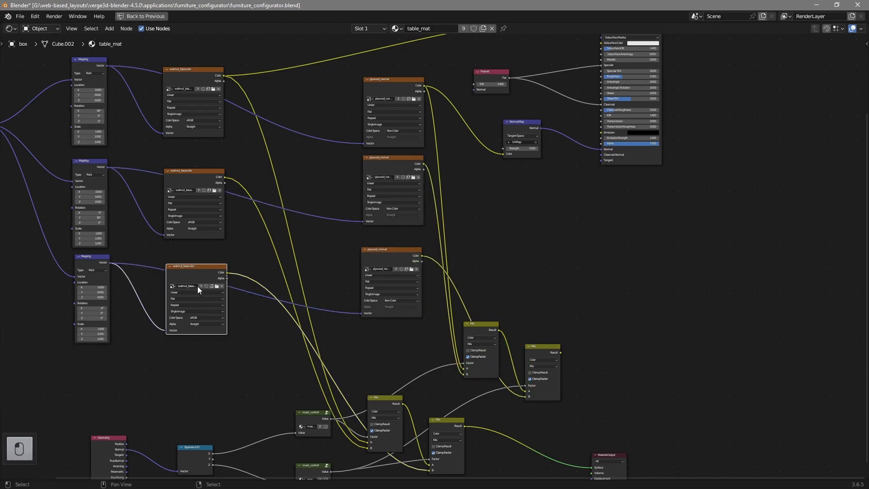
Connect the normal-texture Mix chain to the Normal Map's Color, and the base-colour Mix chain to B of the Mix feeding Base Color
{"action": "left_click_drag", "start_coordinate": [560, 353], "coordinate": [503, 157]}
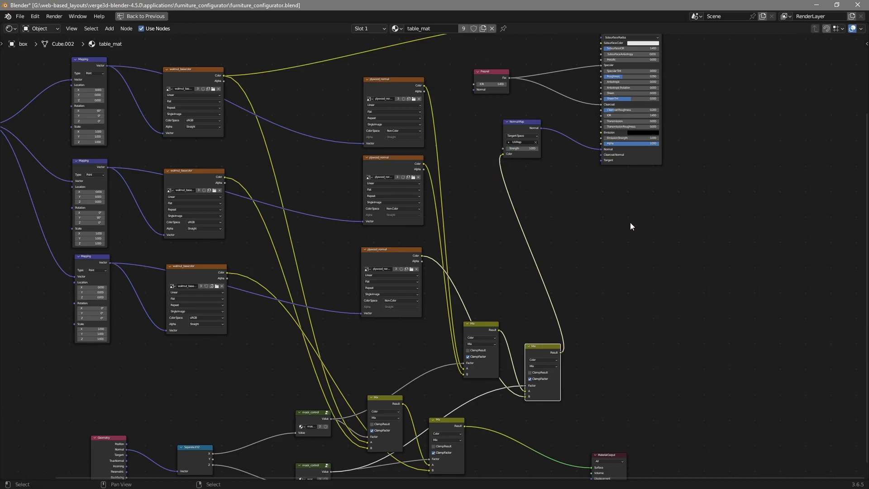
{"action": "middle_click_drag", "start_coordinate": [630, 224], "coordinate": [495, 320]}
{"action": "scroll", "coordinate": [290, 226], "scroll_direction": "down", "scroll_amount": 3}
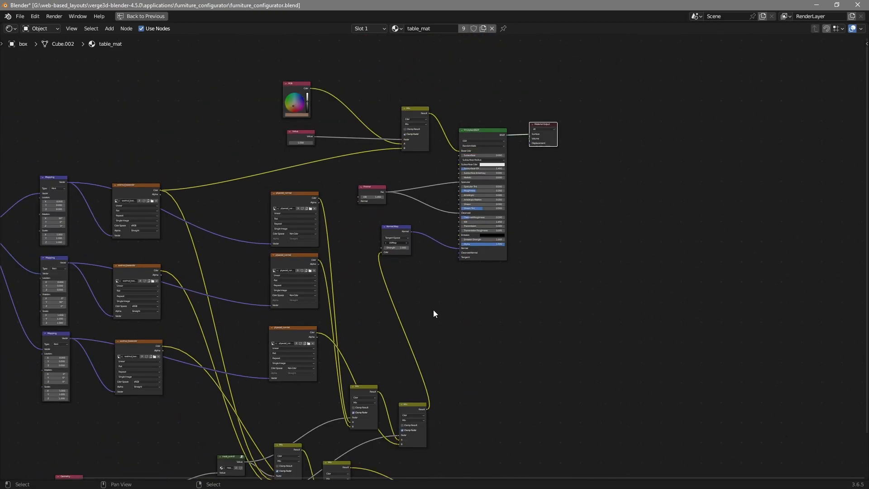
{"action": "middle_click_drag", "start_coordinate": [476, 478], "coordinate": [493, 443]}
{"action": "left_click_drag", "start_coordinate": [368, 428], "coordinate": [419, 109]}
Delete the extra Material Output below the Mix nodes, activate the Principled BSDF's Material Output, and restore the full layout
{"action": "left_click", "coordinate": [479, 450]}
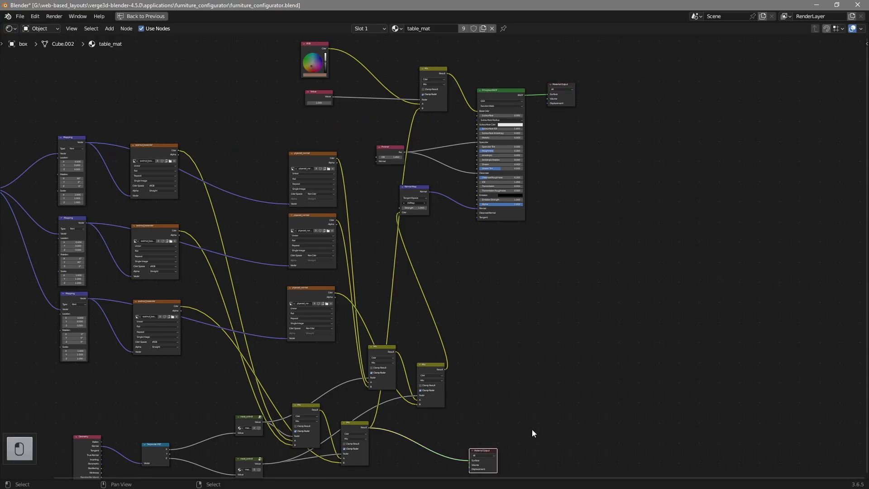
{"action": "key", "text": "x"}
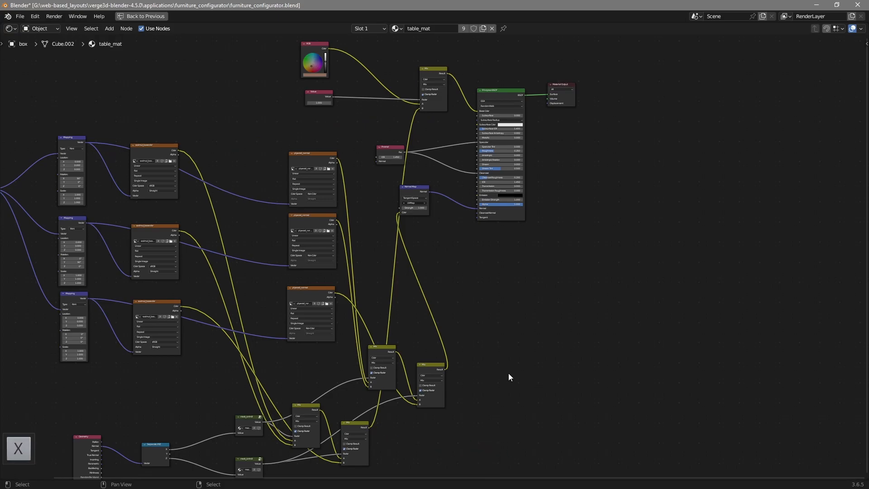
{"action": "left_click", "coordinate": [563, 86]}
{"action": "key", "text": "ctrl+space"}
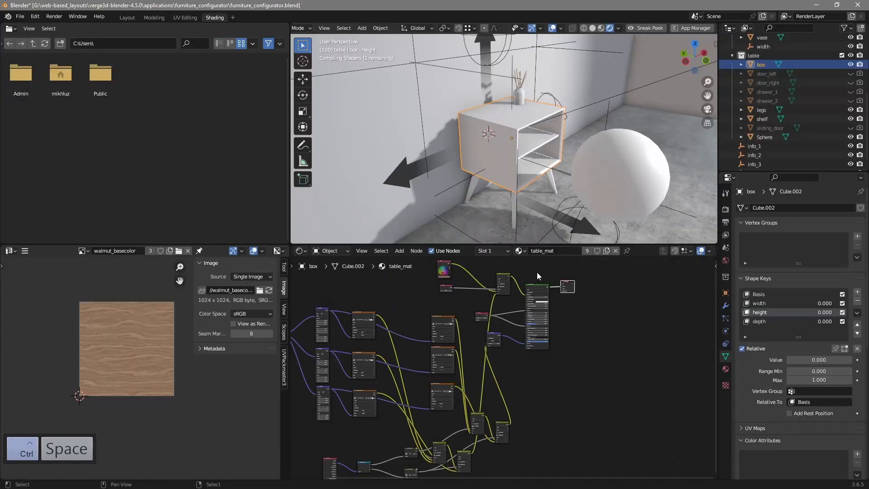
Delete the test Sphere object beside the table and view the table from the front
{"action": "mouse_move", "coordinate": [484, 222]}
{"action": "middle_mouse_down"}
{"action": "mouse_move", "coordinate": [533, 153]}
{"action": "mouse_move", "coordinate": [580, 171]}
{"action": "mouse_move", "coordinate": [533, 178]}
{"action": "mouse_move", "coordinate": [511, 196]}
{"action": "mouse_move", "coordinate": [577, 189]}
{"action": "mouse_move", "coordinate": [587, 151]}
{"action": "mouse_move", "coordinate": [568, 152]}
{"action": "mouse_move", "coordinate": [490, 171]}
{"action": "mouse_move", "coordinate": [580, 179]}
{"action": "mouse_move", "coordinate": [640, 214]}
{"action": "middle_mouse_up"}
{"action": "left_click", "coordinate": [647, 198]}
{"action": "key", "text": "x"}
{"action": "left_click", "coordinate": [649, 196]}
{"action": "middle_click_drag", "start_coordinate": [541, 162], "coordinate": [514, 163]}
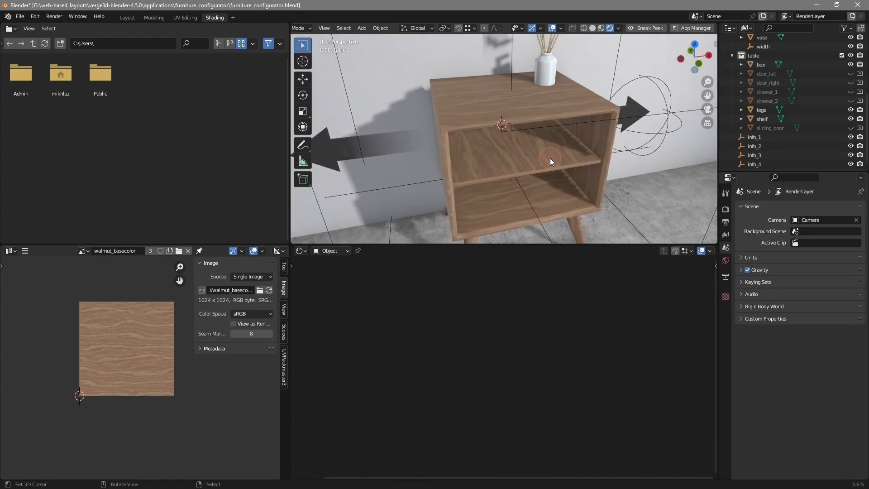
Make the shelf's material a single-user copy and rename it table_mat_2
{"action": "left_click", "coordinate": [550, 158]}
{"action": "middle_click_drag", "start_coordinate": [561, 177], "coordinate": [550, 175]}
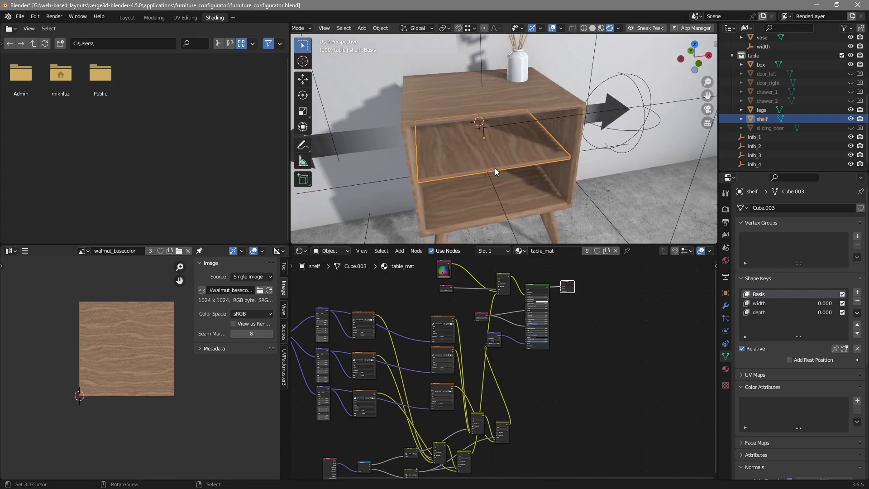
{"action": "middle_click_drag", "start_coordinate": [502, 160], "coordinate": [514, 162]}
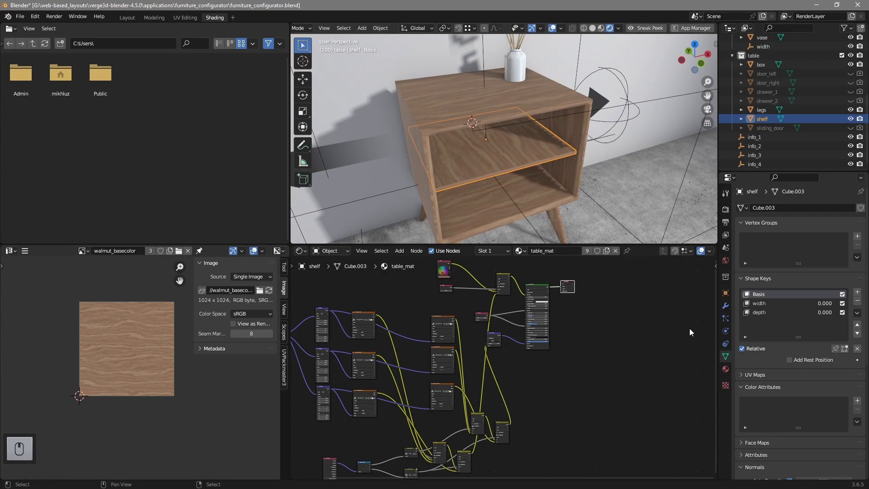
{"action": "left_click", "coordinate": [725, 369]}
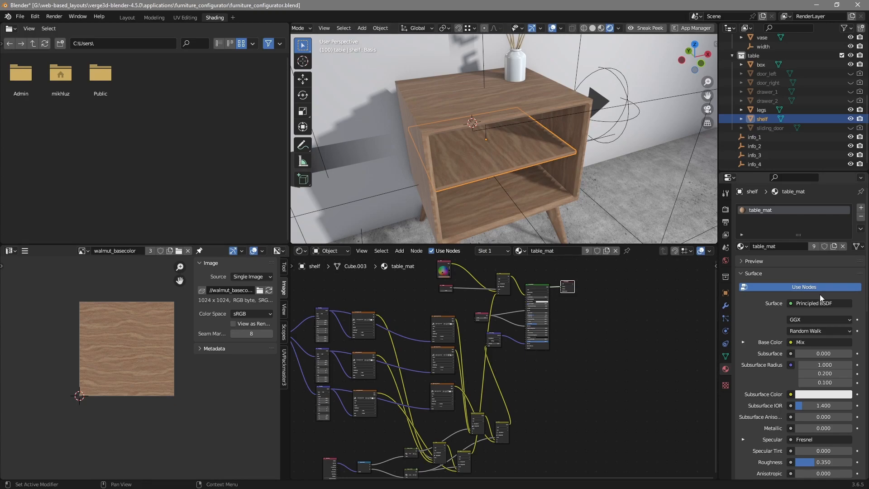
{"action": "left_click", "coordinate": [813, 246]}
{"action": "double_click", "coordinate": [793, 246]}
{"action": "key", "text": "BackSpace"}
{"action": "key", "text": "BackSpace"}
{"action": "key", "text": "BackSpace"}
{"action": "key", "text": "BackSpace"}
{"action": "type", "text": "_2"}
{"action": "key", "text": "Return"}
{"action": "middle_click_drag", "start_coordinate": [412, 304], "coordinate": [446, 304]}
{"action": "scroll", "coordinate": [471, 316], "scroll_direction": "up", "scroll_amount": 9}
{"action": "middle_click_drag", "start_coordinate": [481, 374], "coordinate": [595, 360]}
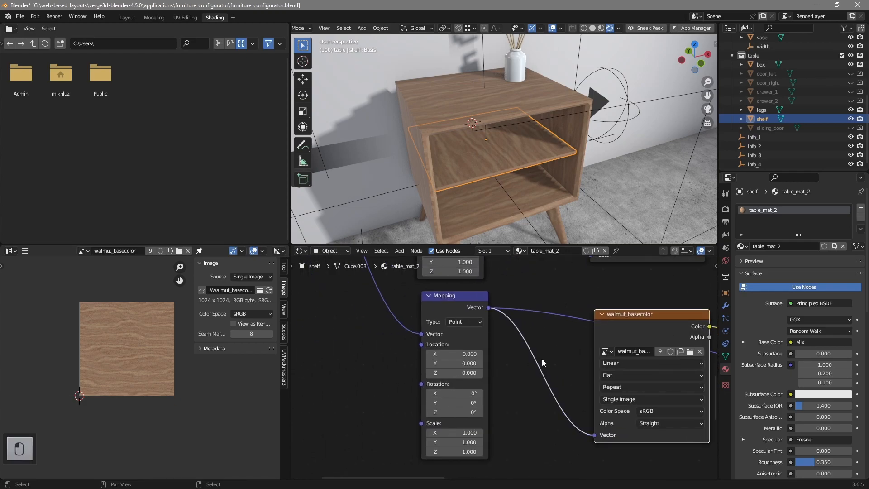
{"action": "left_click", "coordinate": [457, 403]}
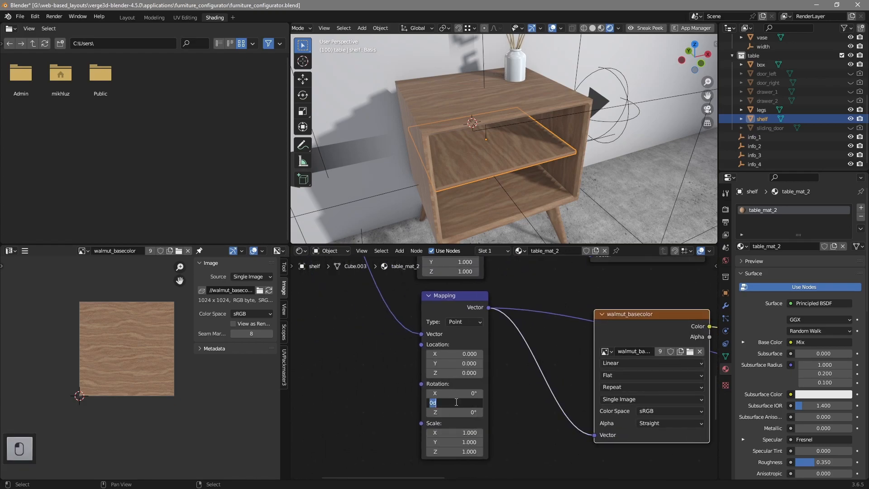
{"action": "left_click", "coordinate": [464, 411]}
{"action": "left_click_drag", "start_coordinate": [464, 411], "coordinate": [464, 394]}
{"action": "type", "text": "90"}
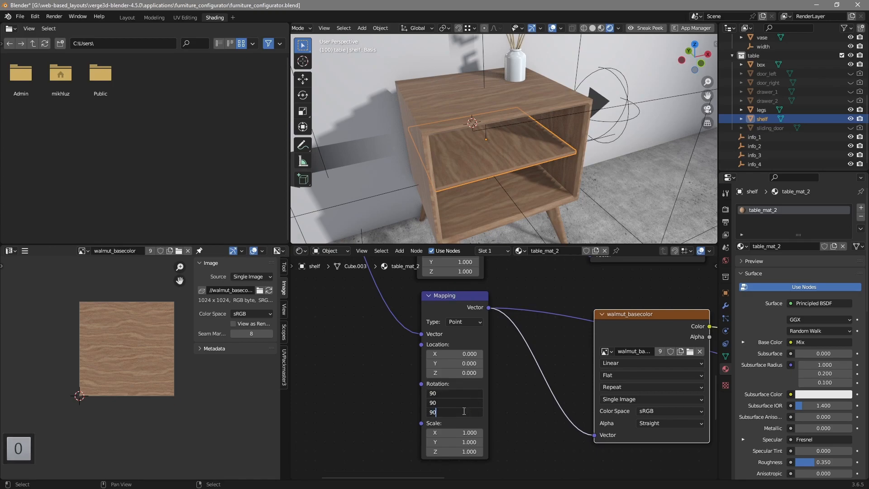
{"action": "key", "text": "Escape"}
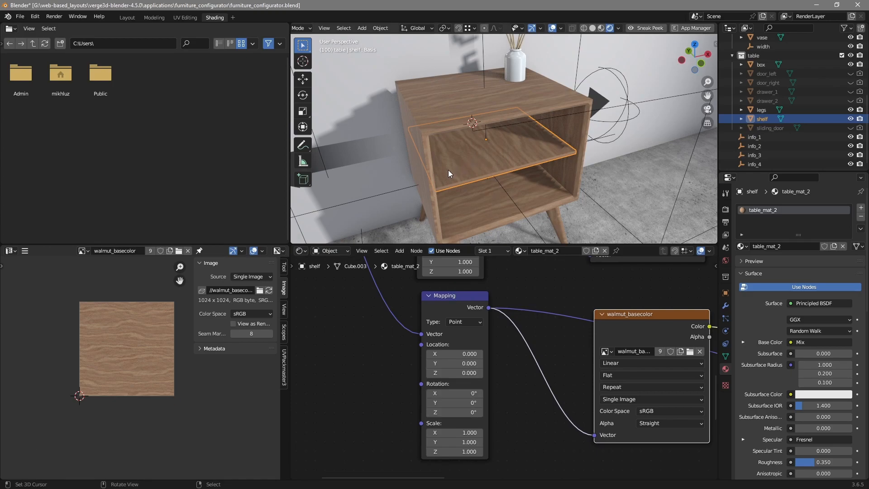
Set the third Mapping node's Z rotation to 90° in table_mat_2 and check the grain on the shelf
{"action": "left_click", "coordinate": [454, 412]}
{"action": "type", "text": "90"}
{"action": "key", "text": "Return"}
{"action": "middle_click_drag", "start_coordinate": [530, 162], "coordinate": [496, 180]}
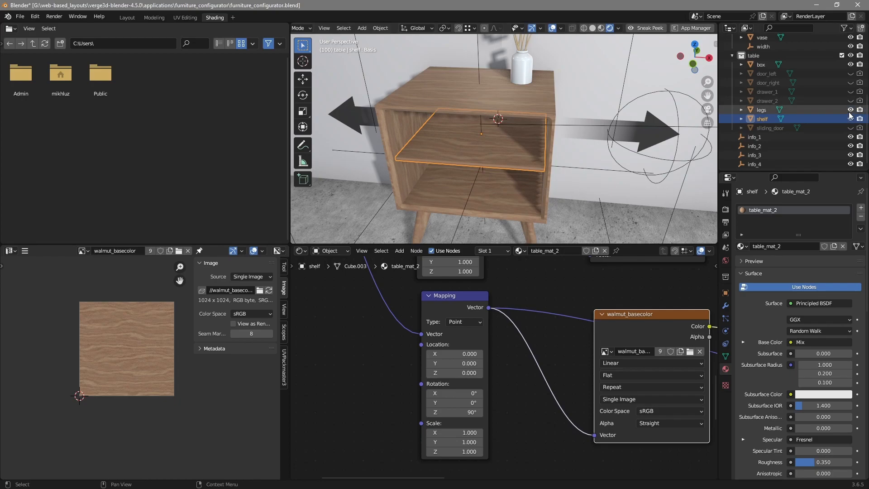
Unhide door_left and door_right in the table collection and select the left door
{"action": "left_click", "coordinate": [851, 73]}
{"action": "left_click", "coordinate": [851, 82]}
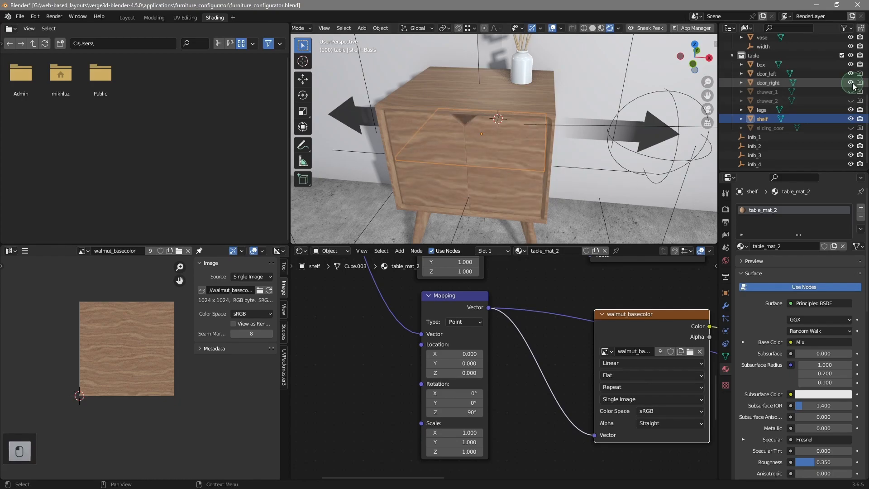
{"action": "left_click", "coordinate": [430, 151]}
{"action": "middle_click_drag", "start_coordinate": [431, 150], "coordinate": [561, 195]}
Make the left door's material a single-user copy and rename it table_mat_3
{"action": "left_click", "coordinate": [814, 248]}
{"action": "left_click", "coordinate": [784, 247]}
{"action": "left_click_drag", "start_coordinate": [776, 247], "coordinate": [822, 250]}
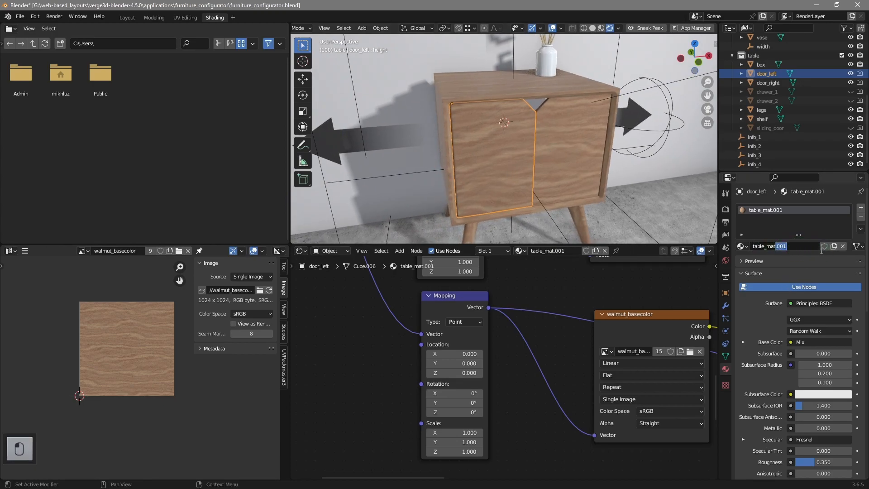
{"action": "type", "text": "_3"}
{"action": "key", "text": "Return"}
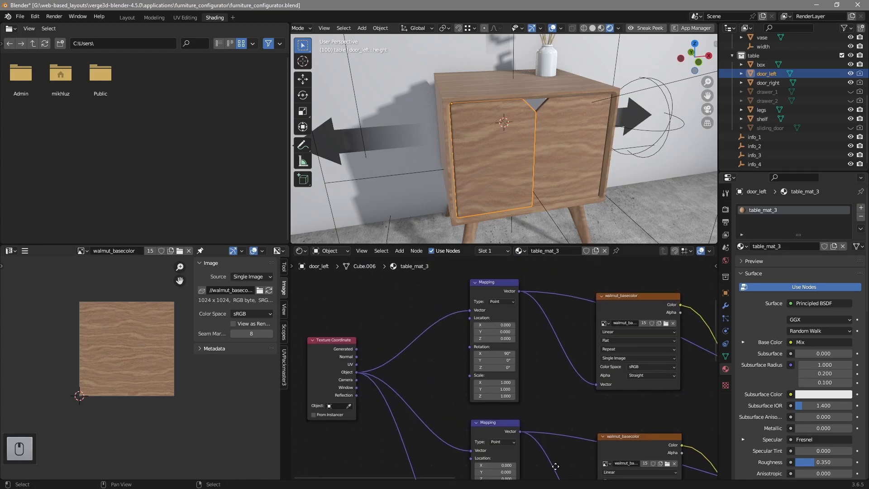
Try other rotations in table_mat_3's first Mapping node: 90° on Y, and 0° on both X and Y
{"action": "middle_click_drag", "start_coordinate": [556, 466], "coordinate": [558, 488]}
{"action": "scroll", "coordinate": [545, 381], "scroll_direction": "up", "scroll_amount": 6}
{"action": "middle_click_drag", "start_coordinate": [567, 399], "coordinate": [558, 367]}
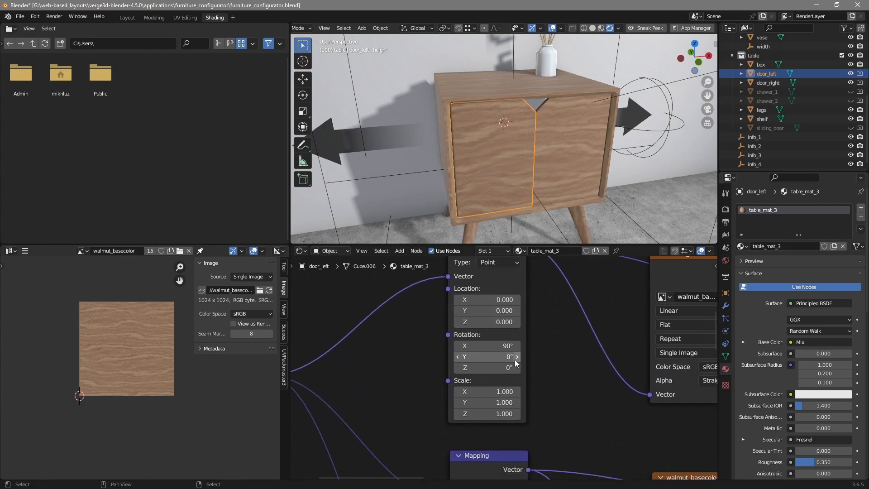
{"action": "middle_click_drag", "start_coordinate": [507, 217], "coordinate": [499, 176]}
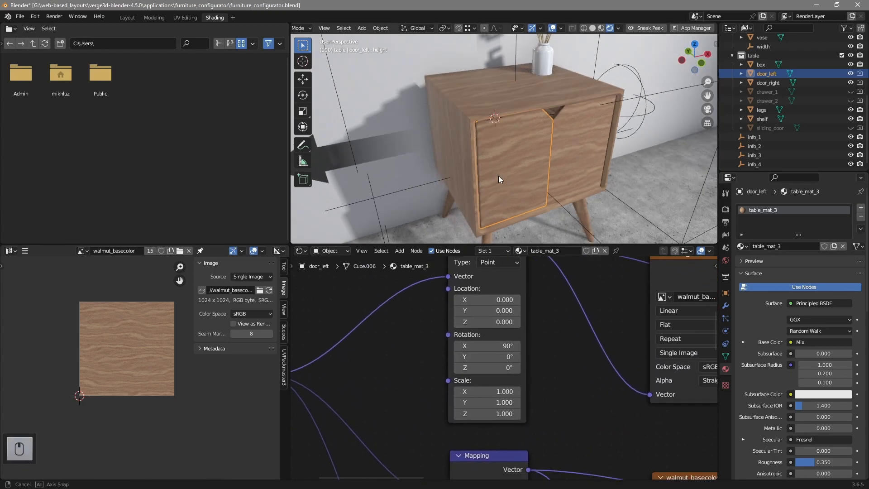
{"action": "left_click", "coordinate": [501, 357]}
{"action": "type", "text": "90"}
{"action": "type", "text": "d"}
{"action": "double_click", "coordinate": [498, 356]}
{"action": "type", "text": "0"}
{"action": "key", "text": "Return"}
{"action": "left_click", "coordinate": [500, 347]}
{"action": "type", "text": "0"}
{"action": "key", "text": "Return"}
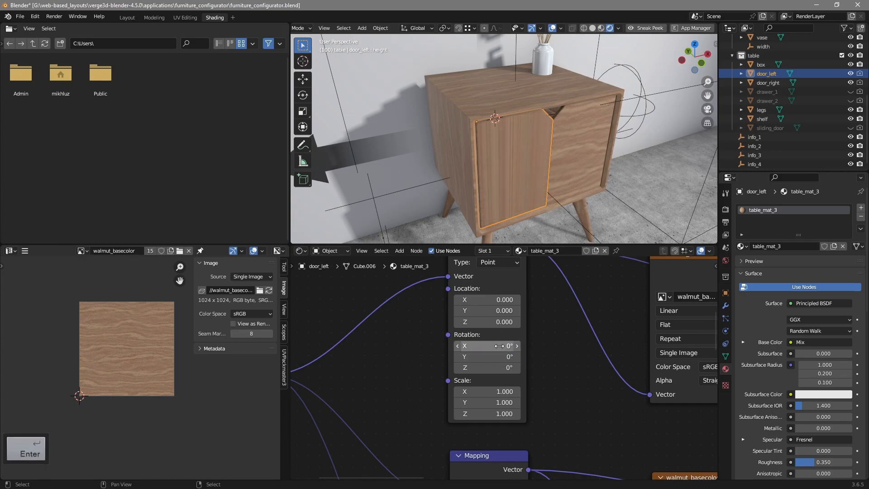
Set the first Mapping node's rotation in table_mat_3 to 90° on X and 90° on Z
{"action": "key", "text": "BackSpace"}
{"action": "type", "text": "90"}
{"action": "key", "text": "Return"}
{"action": "left_click", "coordinate": [497, 368]}
{"action": "type", "text": "90"}
{"action": "key", "text": "Return"}
Assign the existing table_mat_3 material to the right door and check its grain beside the left door
{"action": "middle_click_drag", "start_coordinate": [549, 105], "coordinate": [518, 173]}
{"action": "left_click", "coordinate": [518, 167]}
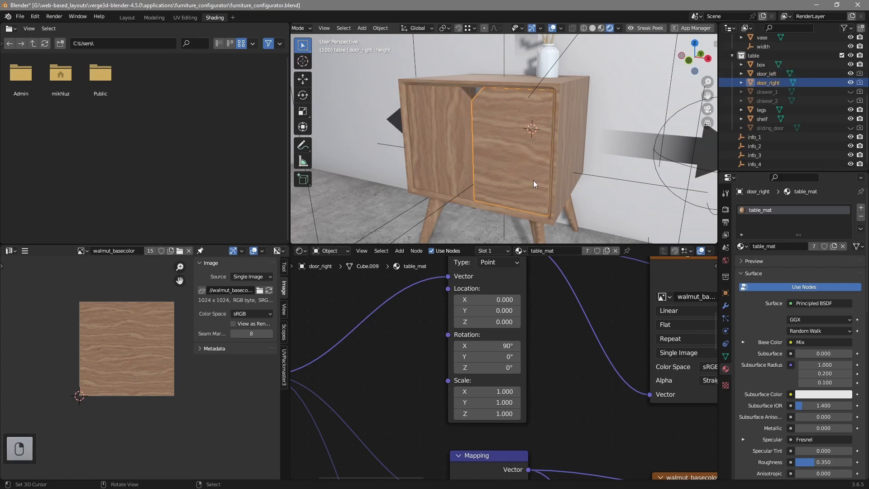
{"action": "left_click", "coordinate": [742, 246]}
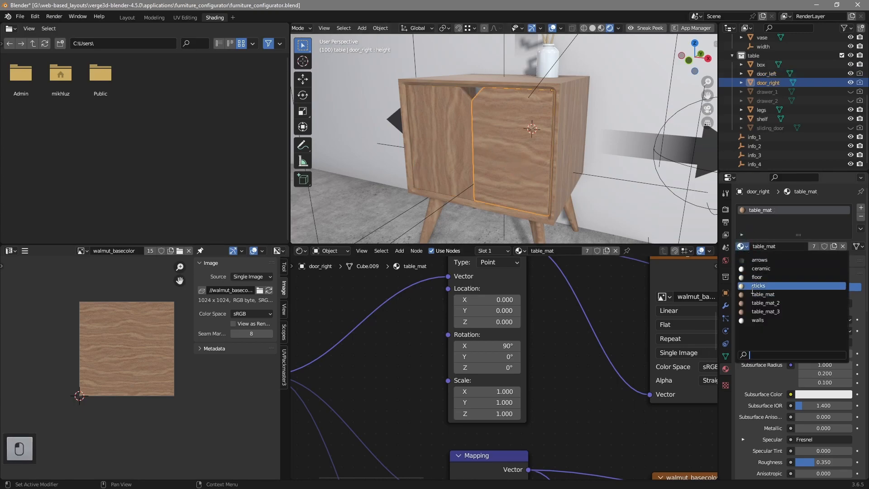
{"action": "left_click", "coordinate": [769, 311]}
{"action": "middle_click_drag", "start_coordinate": [535, 149], "coordinate": [527, 184]}
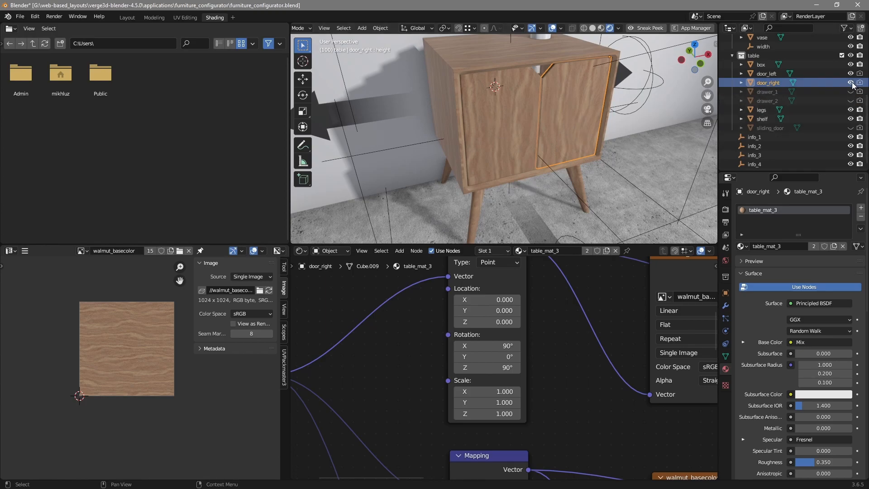
Check the right door's width and height shape keys
{"action": "left_click", "coordinate": [726, 356]}
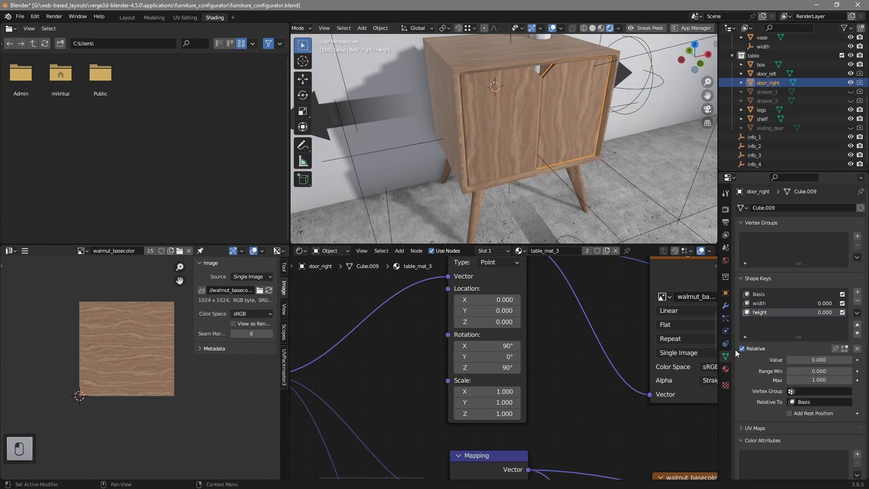
{"action": "left_click", "coordinate": [765, 304]}
{"action": "left_click_drag", "start_coordinate": [811, 359], "coordinate": [788, 360]}
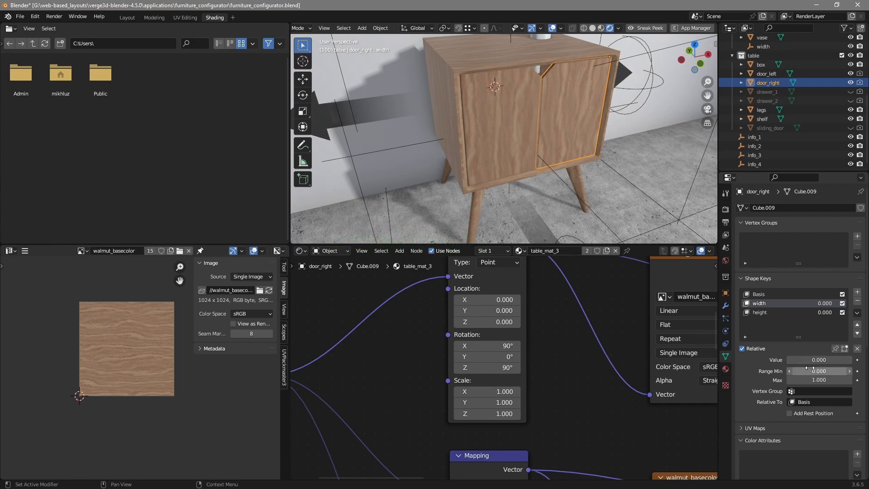
{"action": "left_click", "coordinate": [765, 313]}
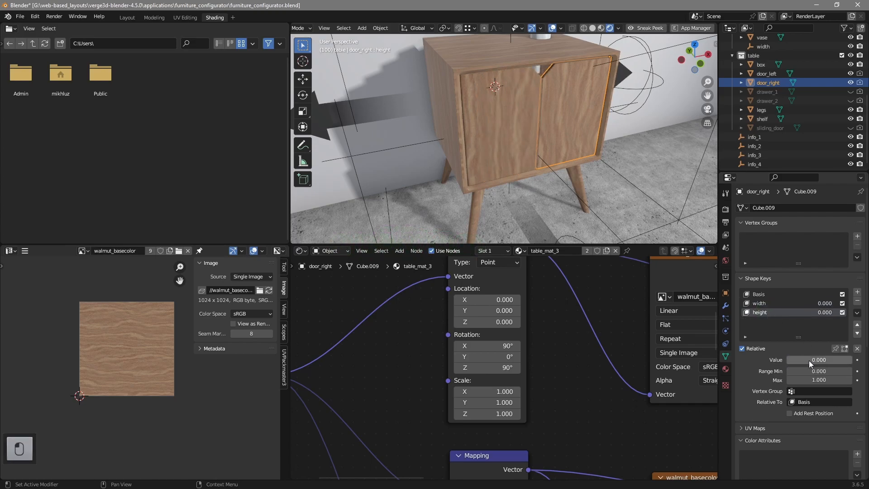
Hide both doors and temporarily show drawer_1 and drawer_2 to check their grain direction
{"action": "left_click", "coordinate": [851, 82]}
{"action": "left_click", "coordinate": [850, 73]}
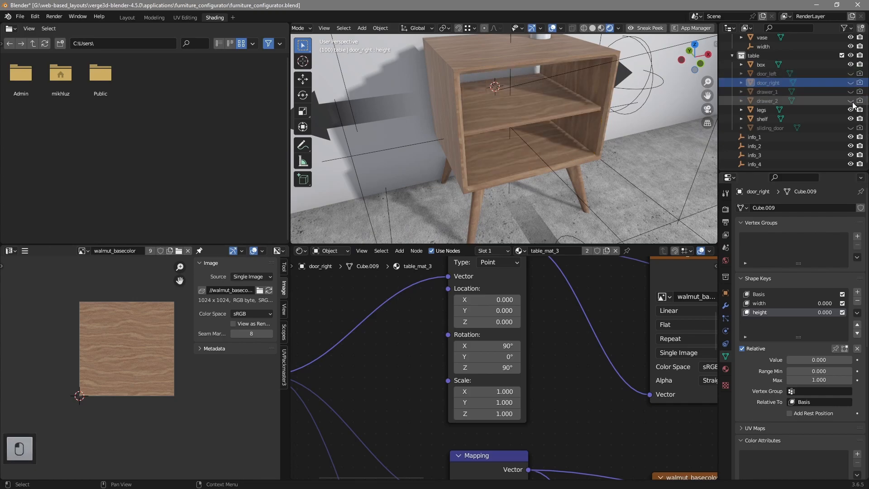
{"action": "left_click", "coordinate": [851, 91]}
{"action": "left_click", "coordinate": [851, 101]}
{"action": "middle_click_drag", "start_coordinate": [555, 127], "coordinate": [512, 133]}
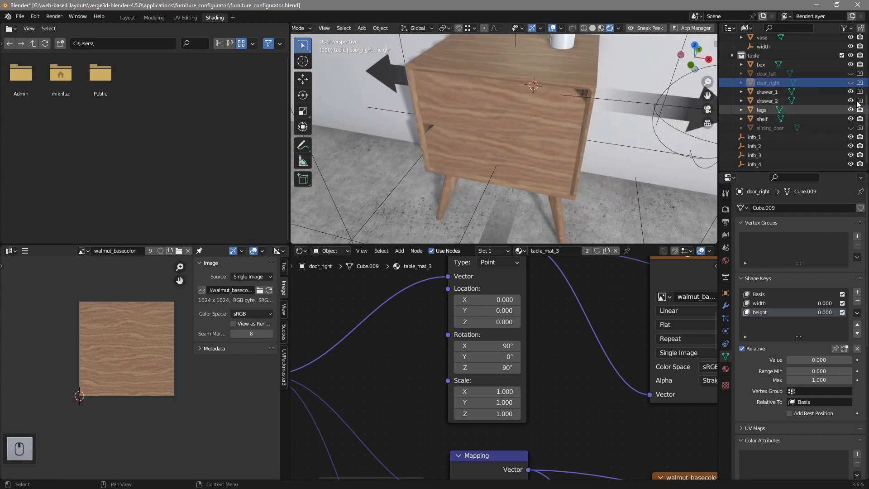
{"action": "left_click", "coordinate": [850, 92]}
{"action": "left_click", "coordinate": [851, 100]}
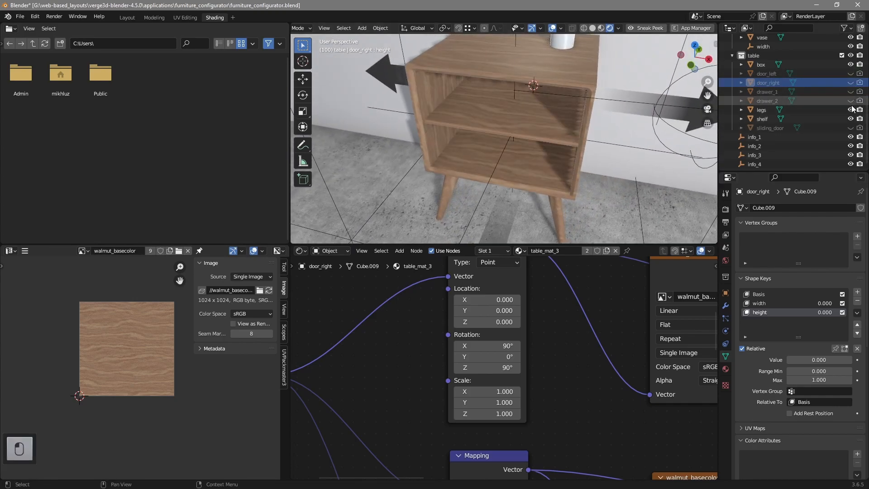
Assign table_mat_3 to the sliding door, unhiding it only while making the change
{"action": "left_click", "coordinate": [851, 127]}
{"action": "middle_click_drag", "start_coordinate": [473, 184], "coordinate": [574, 145]}
{"action": "left_click", "coordinate": [485, 146]}
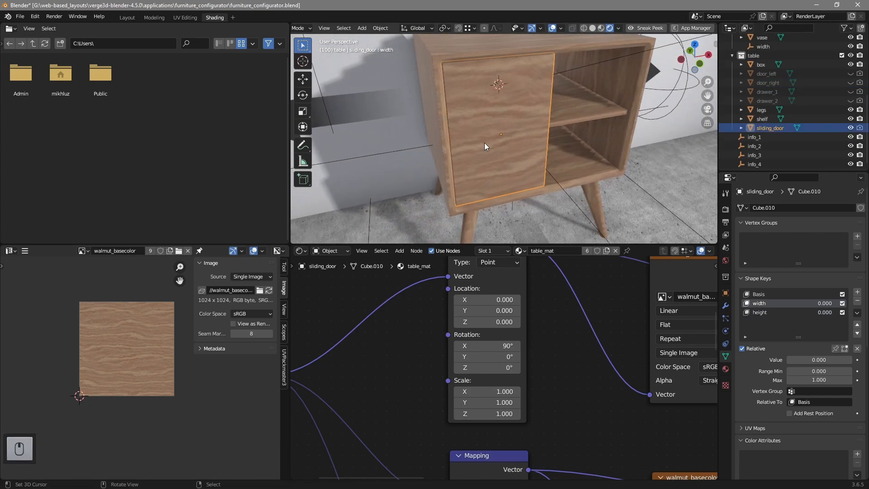
{"action": "left_click", "coordinate": [726, 369]}
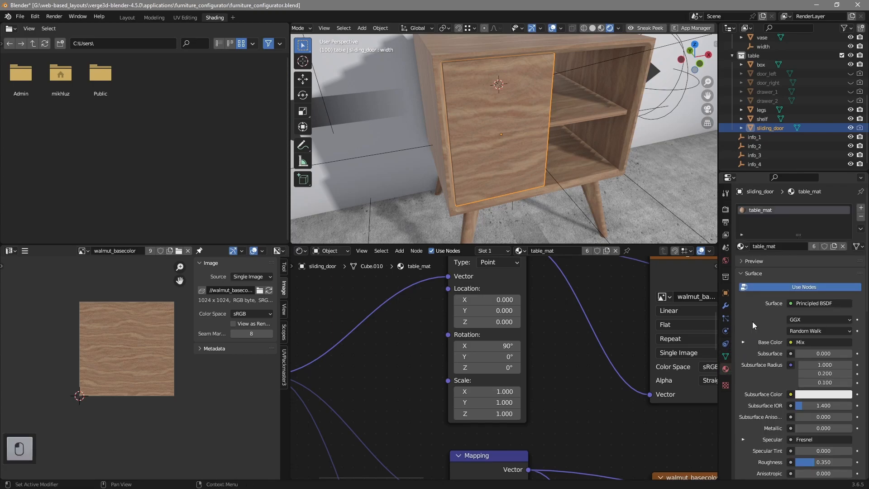
{"action": "left_click", "coordinate": [741, 246]}
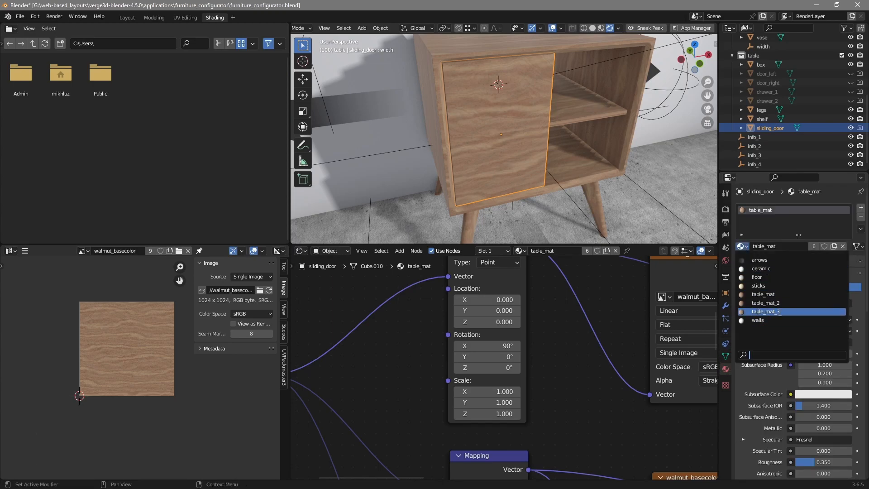
{"action": "left_click", "coordinate": [757, 312]}
{"action": "middle_click_drag", "start_coordinate": [579, 208], "coordinate": [524, 169]}
{"action": "left_click", "coordinate": [851, 127]}
Assign table_mat_3 to the table legs and inspect the grain on them
{"action": "left_click", "coordinate": [494, 162]}
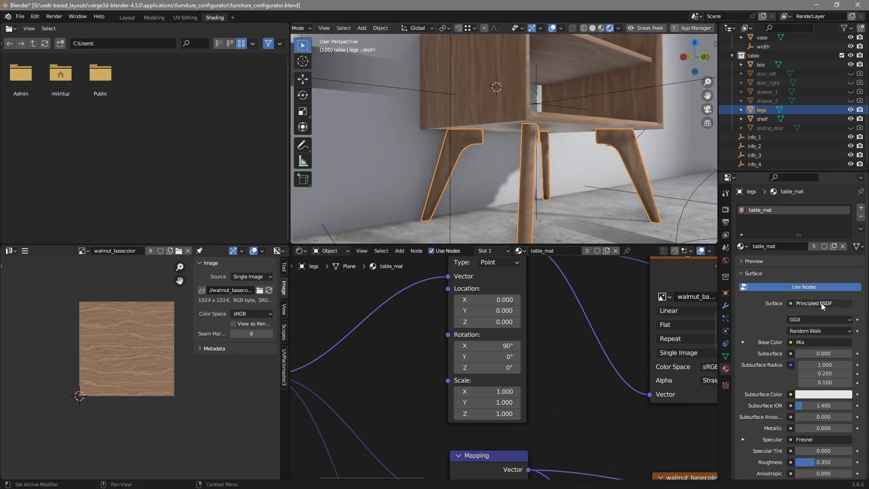
{"action": "left_click", "coordinate": [742, 246]}
{"action": "left_click", "coordinate": [760, 311]}
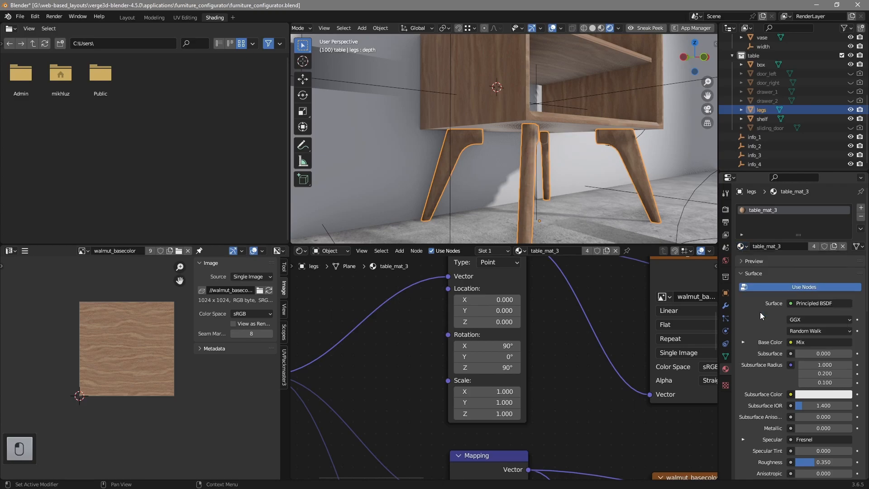
{"action": "middle_click_drag", "start_coordinate": [503, 140], "coordinate": [541, 126]}
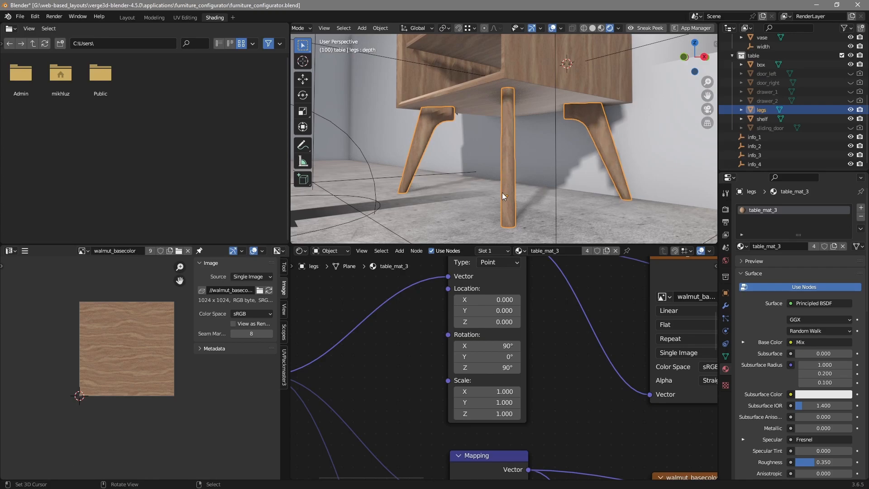
{"action": "scroll", "coordinate": [515, 132], "scroll_direction": "down", "scroll_amount": 5}
Export the scene over the existing furniture_configurator.gltf and reload the configurator page in the browser
{"action": "mouse_move", "coordinate": [514, 132]}
{"action": "middle_mouse_down"}
{"action": "mouse_move", "coordinate": [540, 138]}
{"action": "mouse_move", "coordinate": [515, 132]}
{"action": "mouse_move", "coordinate": [503, 140]}
{"action": "middle_mouse_up"}
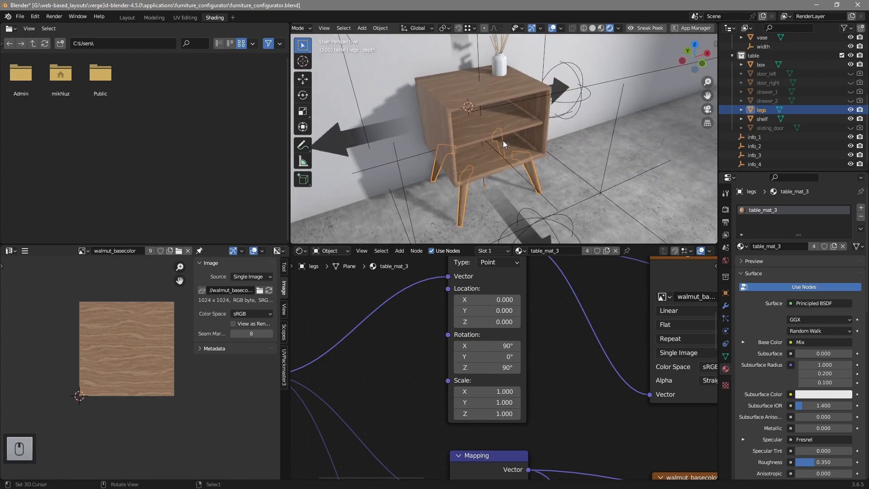
{"action": "key", "text": "q"}
{"action": "left_click", "coordinate": [534, 148]}
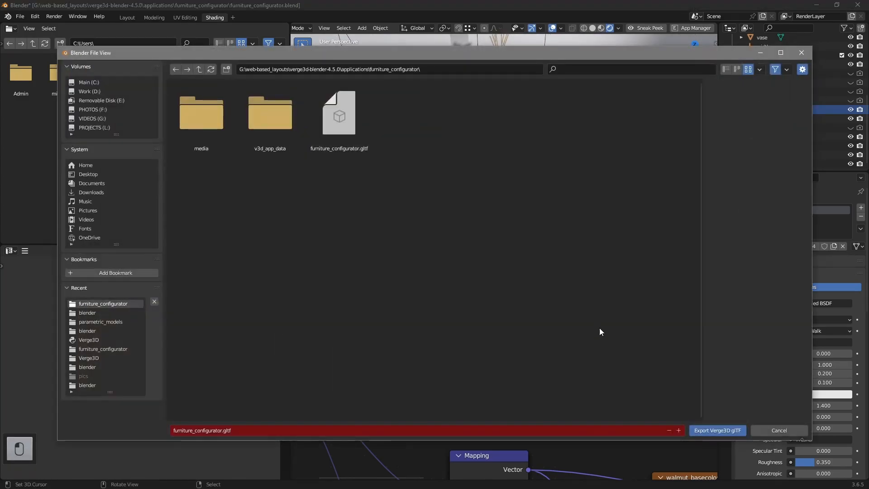
{"action": "left_click", "coordinate": [705, 428]}
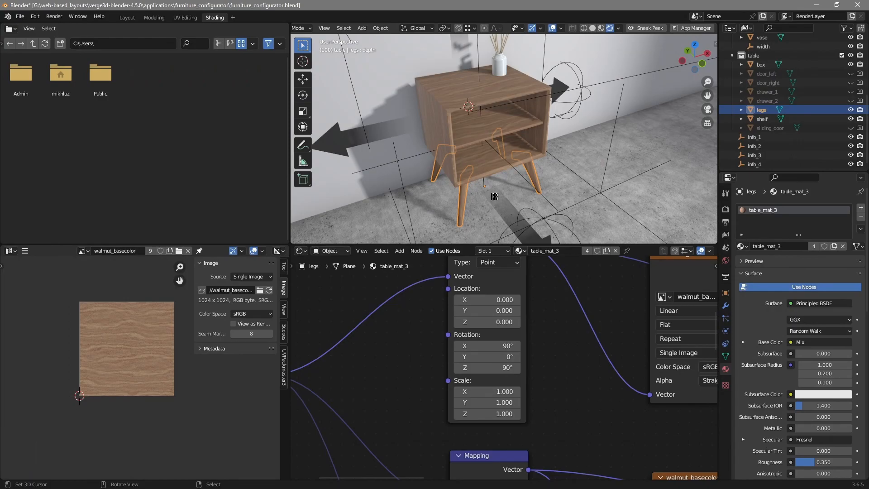
{"action": "key", "text": "ctrl+r"}
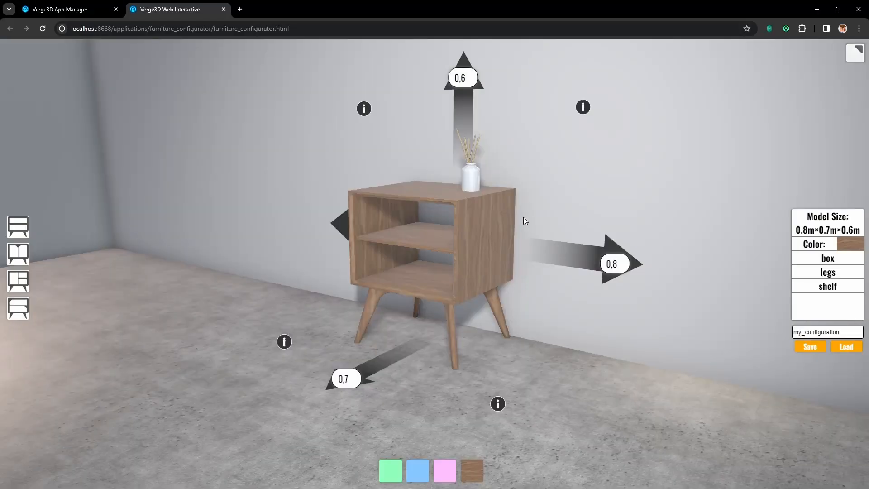
Increase the table's width to 1.1 in the web configurator and inspect the wood grain from the front
{"action": "left_click_drag", "start_coordinate": [524, 221], "coordinate": [531, 240]}
{"action": "left_click", "coordinate": [627, 272]}
{"action": "left_click", "coordinate": [627, 271]}
{"action": "left_click", "coordinate": [627, 272]}
{"action": "left_click_drag", "start_coordinate": [540, 316], "coordinate": [464, 397]}
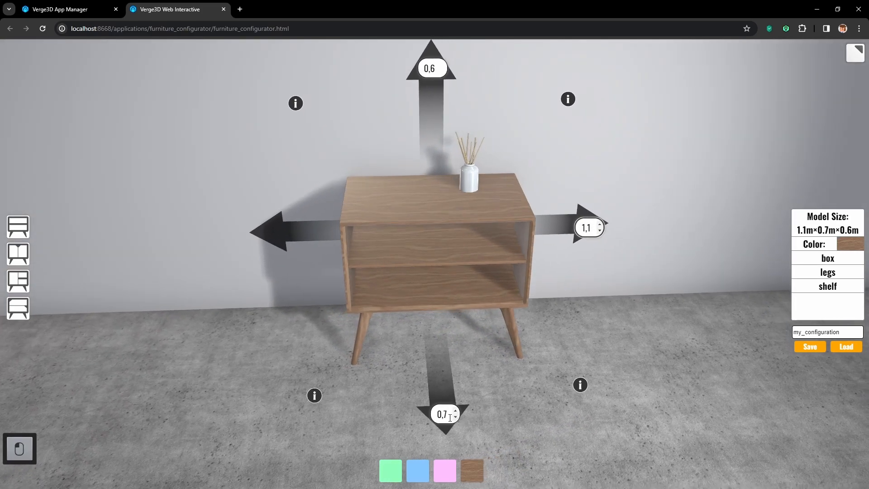
Test the furniture configurator by setting the cabinet's depth to 1 m and its colour to blue
{"action": "left_click", "coordinate": [455, 412]}
{"action": "left_click", "coordinate": [455, 412]}
{"action": "left_click", "coordinate": [456, 412]}
{"action": "left_click_drag", "start_coordinate": [468, 327], "coordinate": [488, 315]}
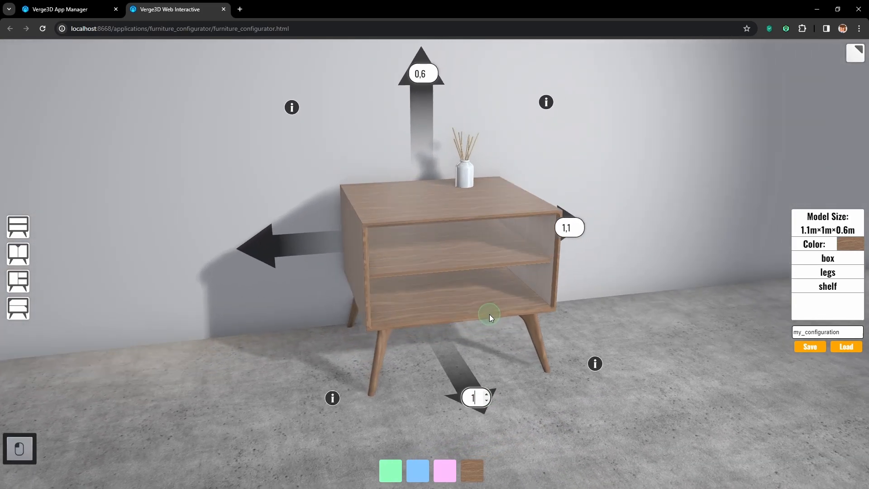
{"action": "left_click", "coordinate": [417, 469]}
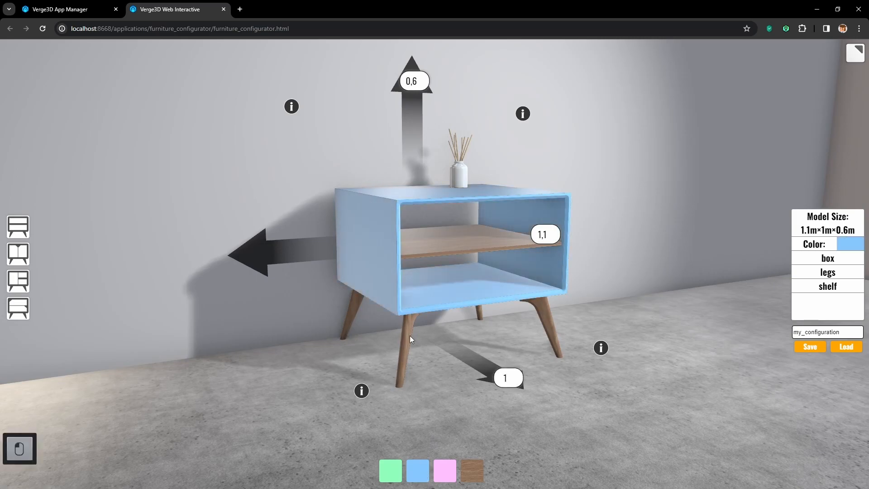
{"action": "left_click_drag", "start_coordinate": [409, 335], "coordinate": [449, 327]}
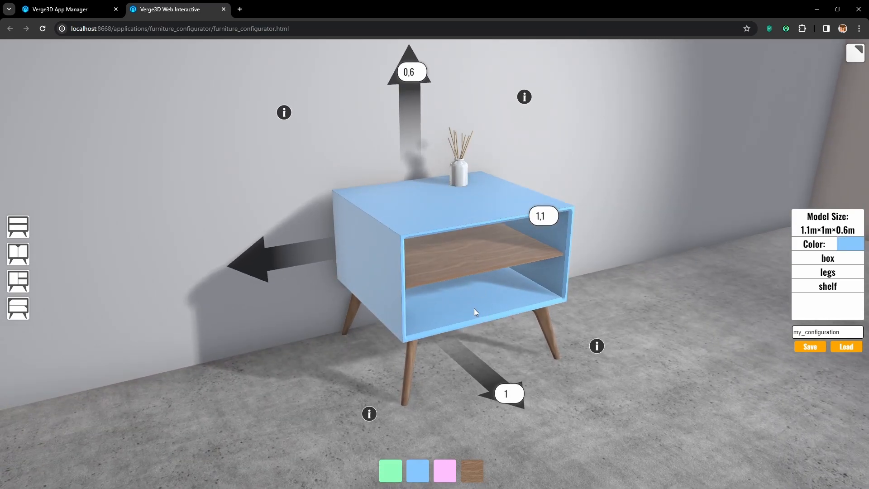
Open the Furniture Configurator's Puzzles editor and bring up the animate_material procedure among the color puzzles
{"action": "left_click", "coordinate": [73, 9]}
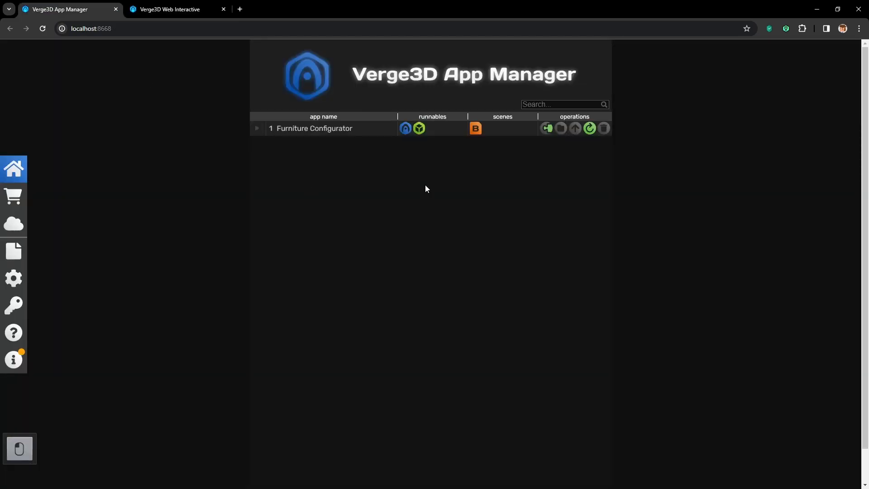
{"action": "left_click", "coordinate": [548, 129]}
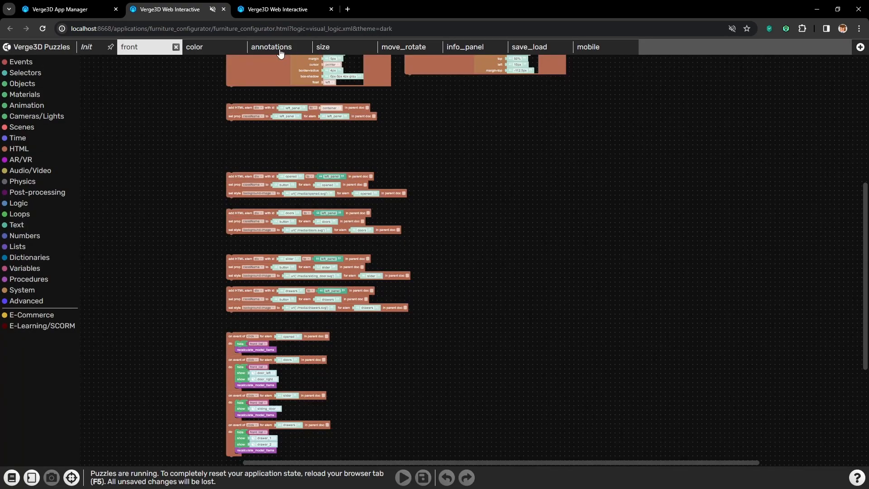
{"action": "left_click", "coordinate": [221, 49]}
{"action": "scroll", "coordinate": [583, 390], "scroll_direction": "down", "scroll_amount": 3}
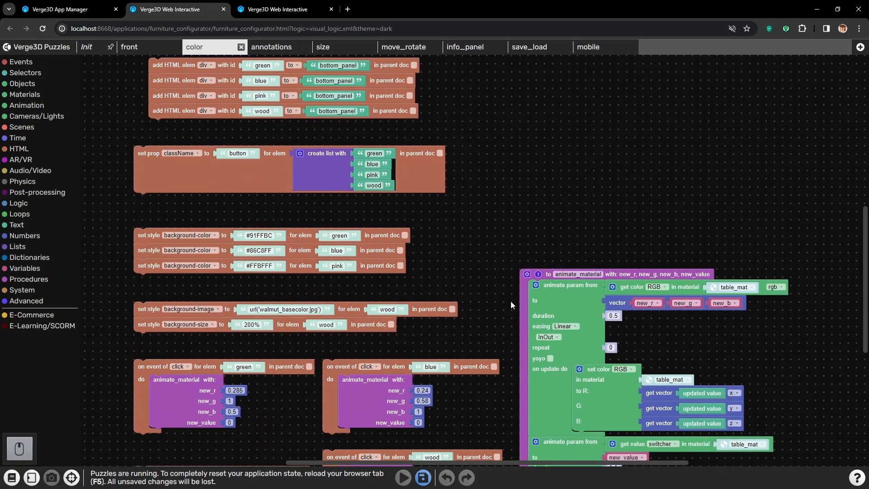
{"action": "scroll", "coordinate": [646, 240], "scroll_direction": "up", "scroll_amount": 4}
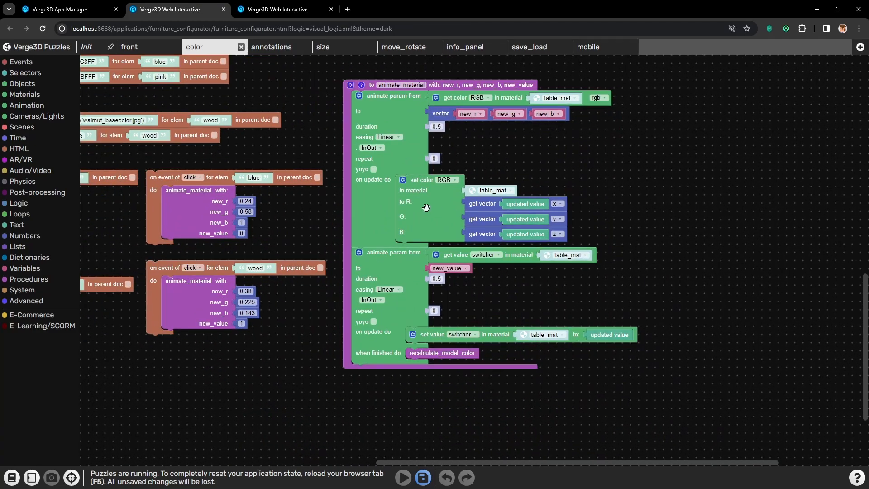
Duplicate the set color RGB puzzle below the original in animate_material and set the copy's material to table_mat_2
{"action": "left_click", "coordinate": [426, 209]}
{"action": "key", "text": "ctrl+c"}
{"action": "key", "text": "ctrl+v"}
{"action": "left_click_drag", "start_coordinate": [458, 278], "coordinate": [446, 270]}
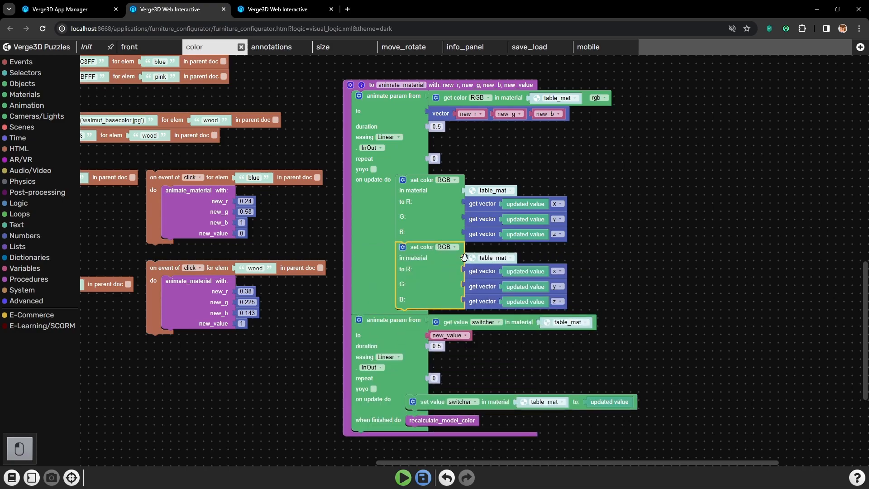
{"action": "left_click", "coordinate": [496, 257]}
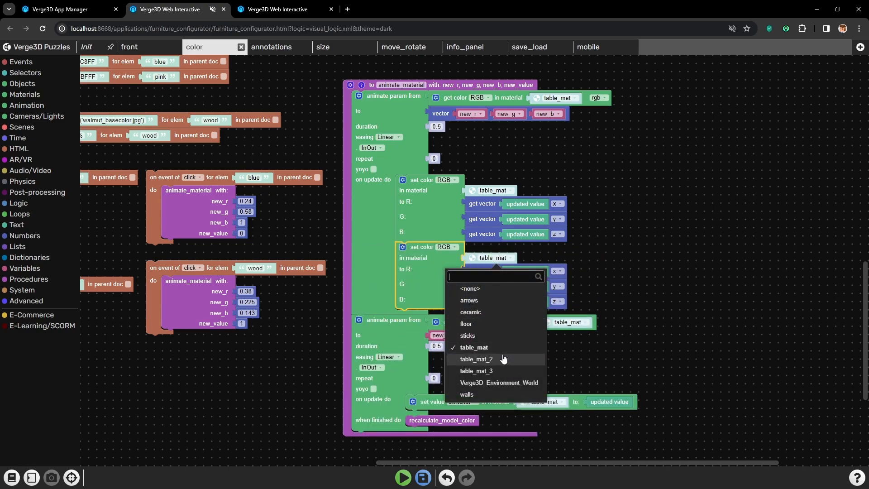
{"action": "left_click", "coordinate": [500, 359]}
Duplicate the table_mat_2 set color puzzle directly below it and set the new copy's material to table_mat_3
{"action": "key", "text": "ctrl+c"}
{"action": "key", "text": "ctrl+v"}
{"action": "left_click_drag", "start_coordinate": [453, 312], "coordinate": [500, 333]}
{"action": "left_click", "coordinate": [503, 326]}
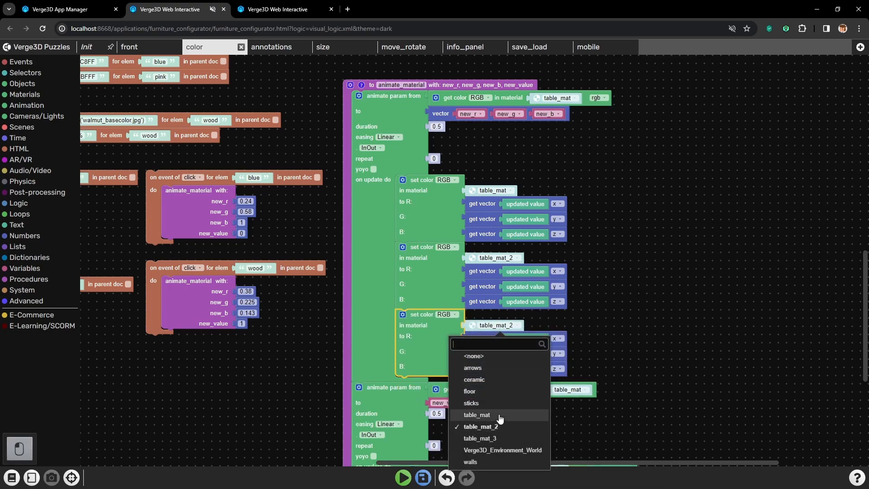
{"action": "left_click", "coordinate": [499, 434]}
Duplicate the set value switcher puzzle into the "when finished do" slot above recalculate_model_color and set its material to table_mat_2
{"action": "left_click_drag", "start_coordinate": [701, 419], "coordinate": [694, 307]}
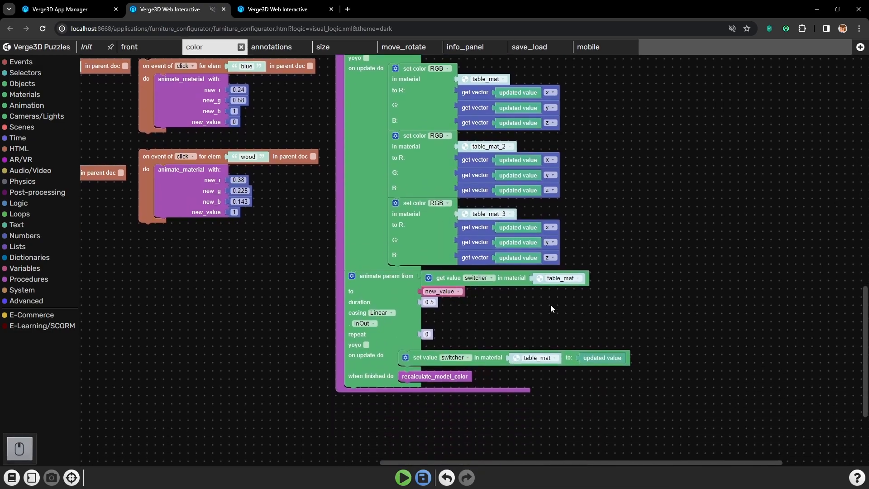
{"action": "left_click", "coordinate": [480, 358]}
{"action": "key", "text": "ctrl+c"}
{"action": "key", "text": "ctrl+v"}
{"action": "left_click_drag", "start_coordinate": [420, 284], "coordinate": [450, 383]}
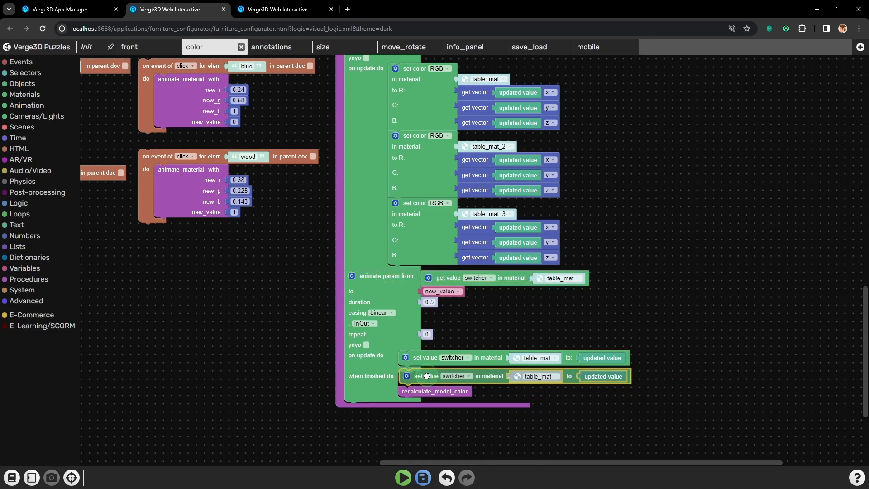
{"action": "left_click", "coordinate": [538, 384]}
{"action": "left_click", "coordinate": [530, 329]}
Duplicate the table_mat_2 switcher puzzle directly below it and set the copy's material to table_mat_3
{"action": "key", "text": "ctrl+c"}
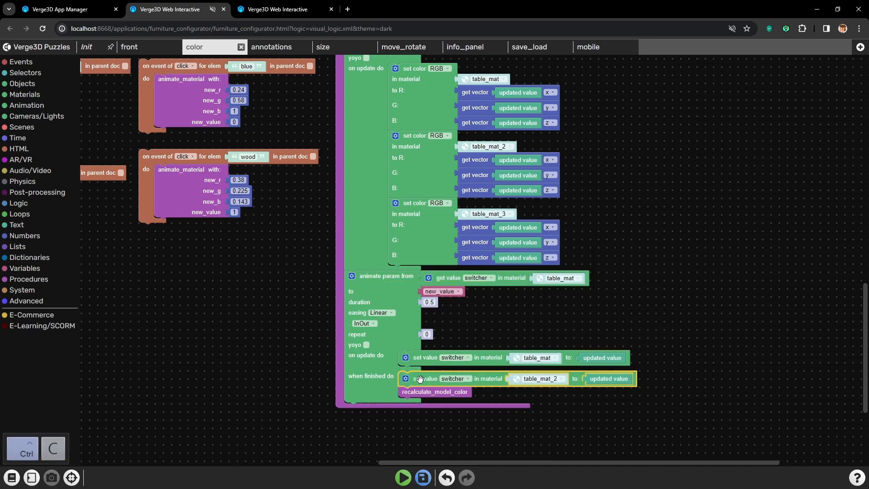
{"action": "key", "text": "ctrl+v"}
{"action": "left_click_drag", "start_coordinate": [399, 285], "coordinate": [430, 396]}
{"action": "left_click", "coordinate": [540, 394]}
{"action": "left_click", "coordinate": [524, 352]}
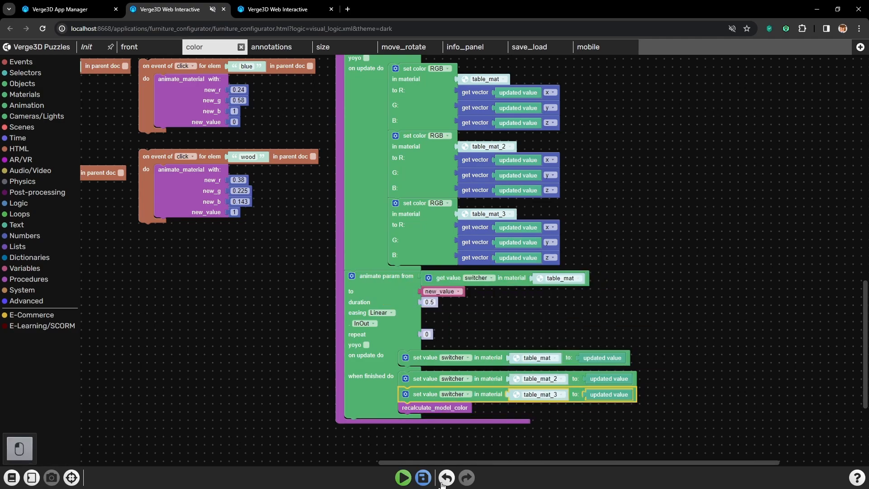
Save the puzzles and reload the furniture configurator page
{"action": "left_click", "coordinate": [428, 477]}
{"action": "left_click", "coordinate": [278, 9]}
{"action": "key", "text": "ctrl+r"}
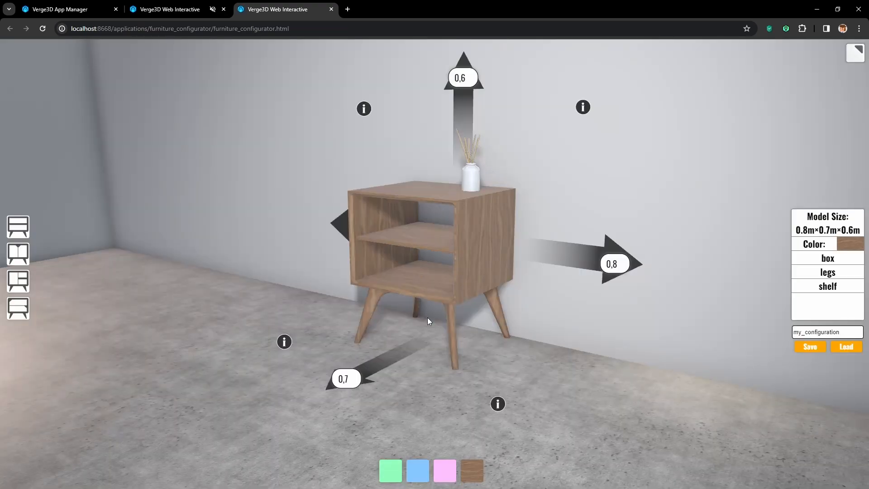
Test the cabinet's colour options by applying pink, blue, green and pink again
{"action": "left_click_drag", "start_coordinate": [428, 317], "coordinate": [530, 331]}
{"action": "left_click", "coordinate": [439, 468]}
{"action": "left_click", "coordinate": [416, 472]}
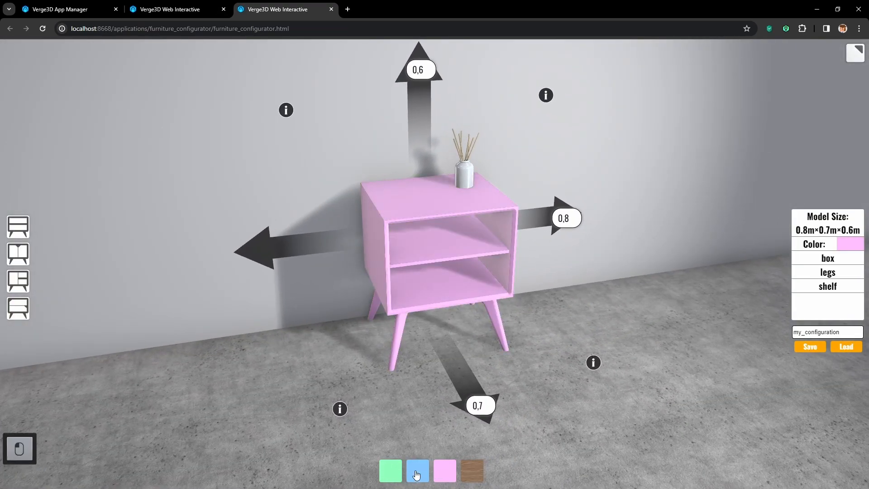
{"action": "left_click", "coordinate": [389, 473]}
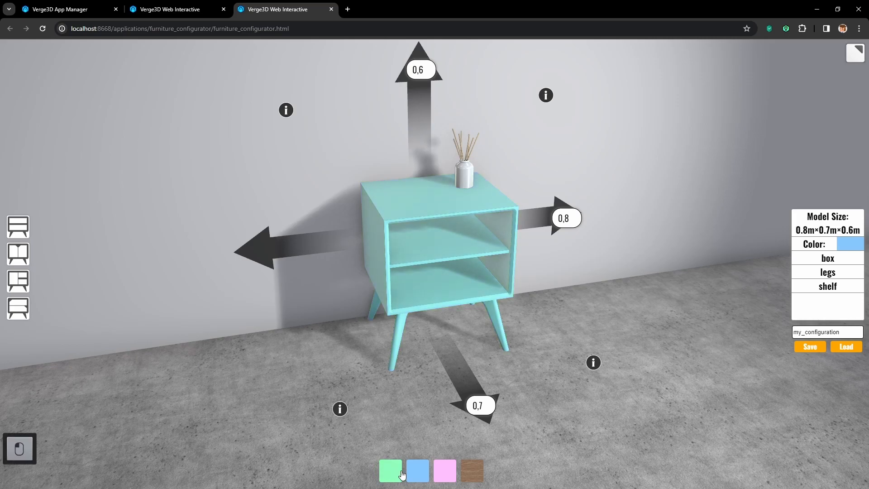
{"action": "left_click", "coordinate": [444, 472]}
{"action": "left_click_drag", "start_coordinate": [410, 390], "coordinate": [431, 379]}
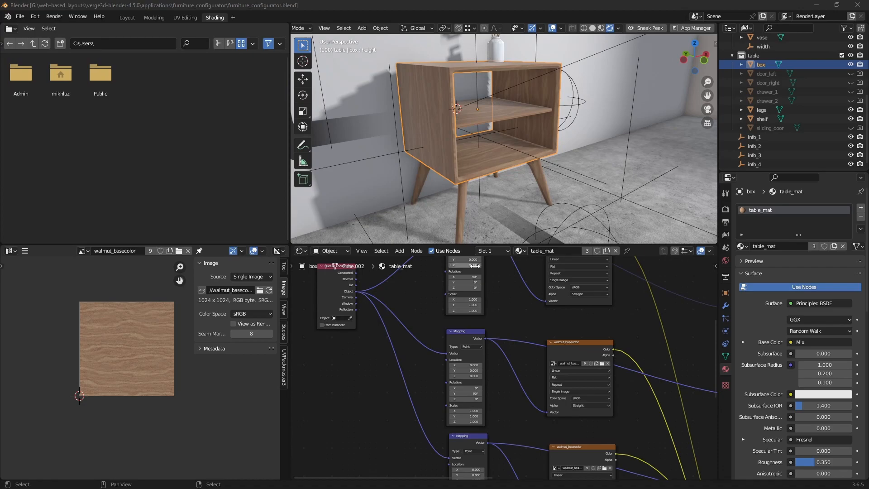
In Blender, delete the Geometry node, the Separate XYZ node and the two connected mask_control group nodes from table_mat
{"action": "middle_click_drag", "start_coordinate": [500, 153], "coordinate": [531, 157]}
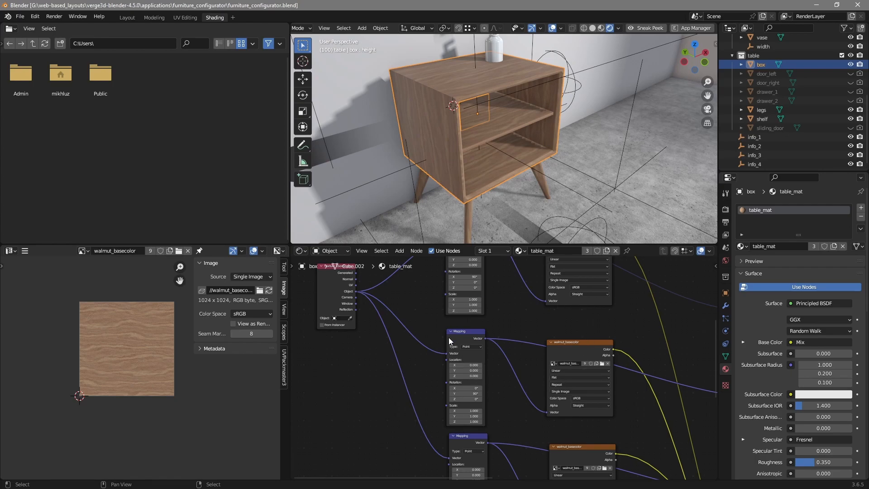
{"action": "middle_click_drag", "start_coordinate": [526, 436], "coordinate": [427, 338]}
{"action": "left_click", "coordinate": [376, 362]}
{"action": "left_click", "coordinate": [441, 367], "text": "shift"}
{"action": "left_click", "coordinate": [542, 334], "text": "shift"}
{"action": "left_click", "coordinate": [556, 380], "text": "shift"}
{"action": "key", "text": "x"}
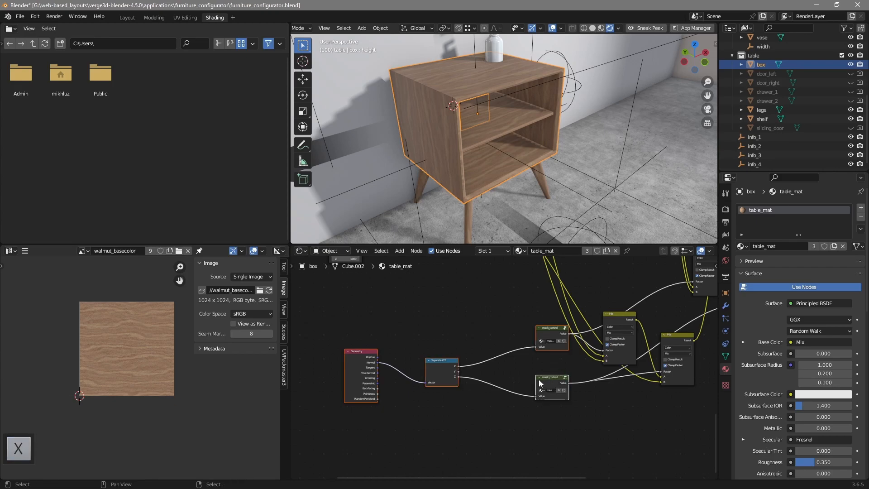
Show the box's mesh data properties and inspect its corner vertices in Edit Mode with vertex selection
{"action": "middle_click_drag", "start_coordinate": [485, 130], "coordinate": [498, 176]}
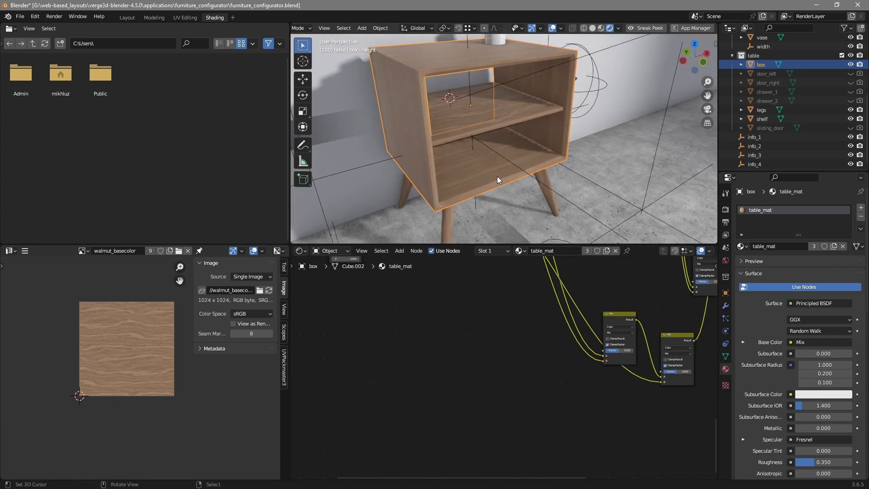
{"action": "left_click", "coordinate": [726, 357]}
{"action": "key", "text": "Tab"}
{"action": "key", "text": "1"}
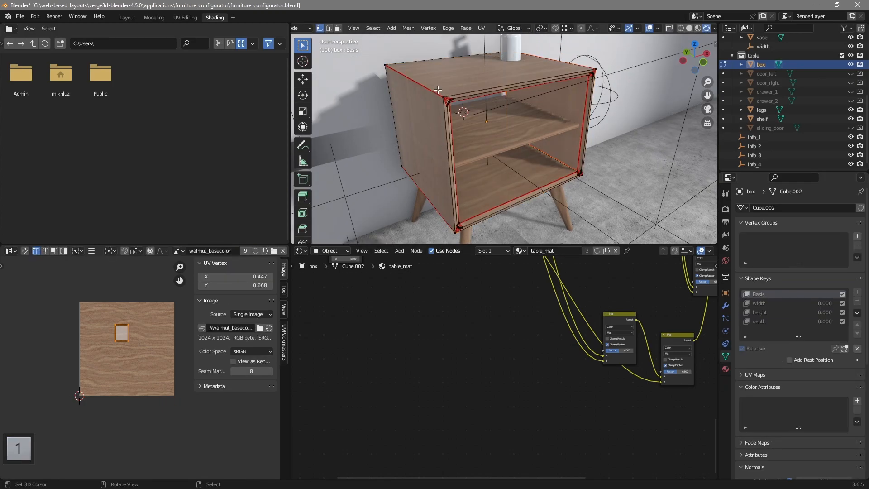
{"action": "right_click", "coordinate": [441, 95]}
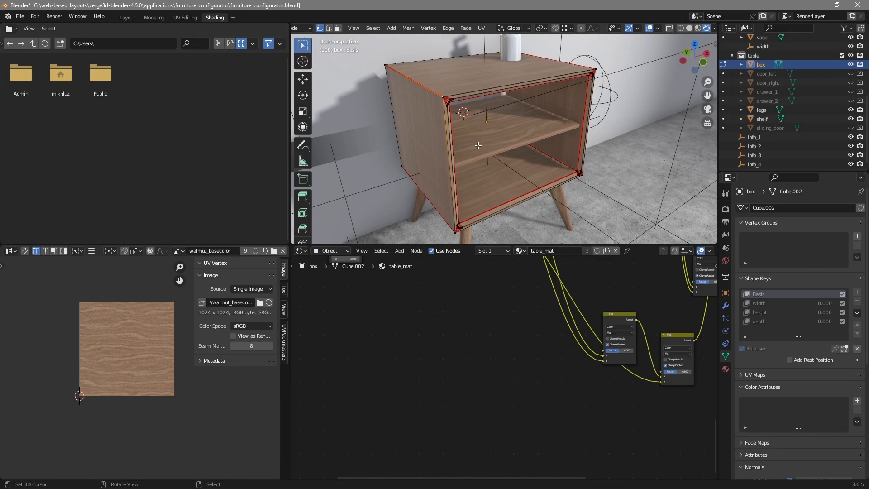
{"action": "middle_click_drag", "start_coordinate": [478, 146], "coordinate": [486, 149]}
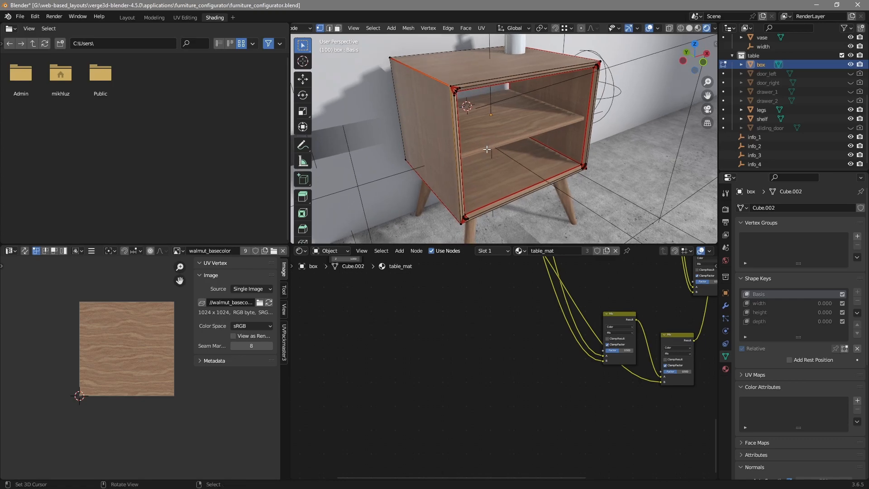
{"action": "key", "text": "Tab"}
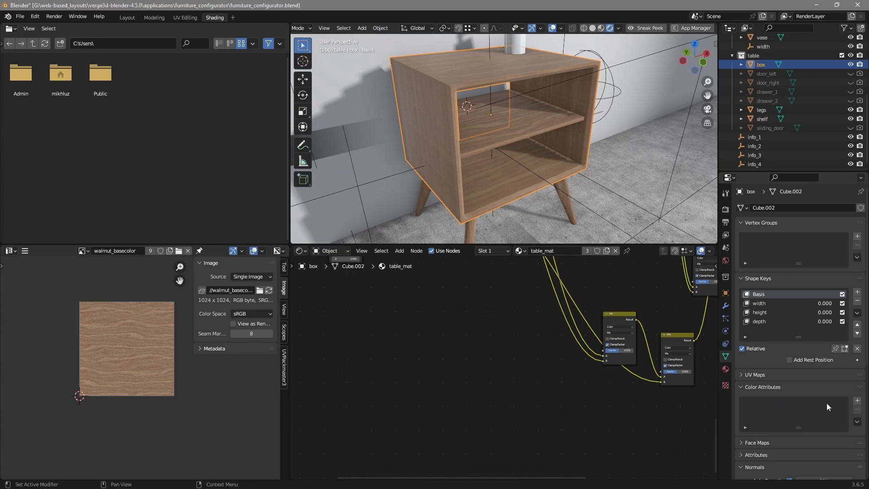
Add a color attribute named "mask" to the box with Vertex domain, Color data type and pure red (1, 0, 0)
{"action": "left_click", "coordinate": [857, 400]}
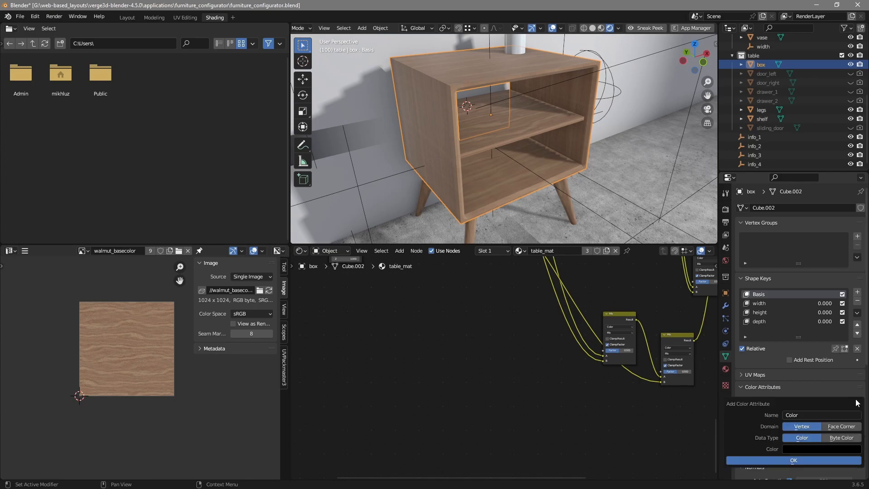
{"action": "left_click", "coordinate": [802, 416]}
{"action": "type", "text": "mask"}
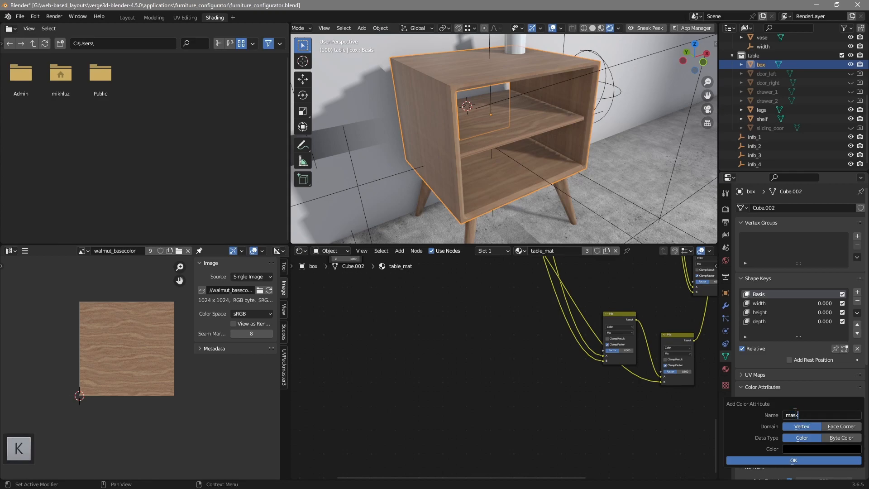
{"action": "key", "text": "Return"}
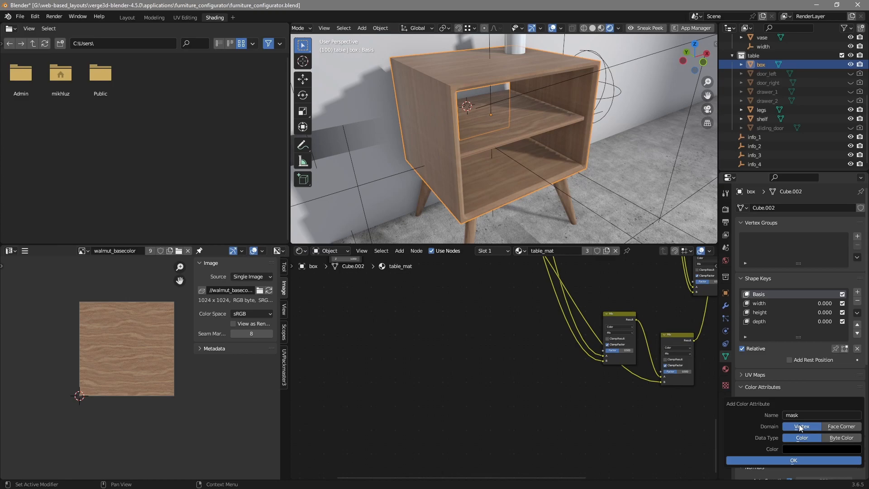
{"action": "left_click", "coordinate": [805, 449]}
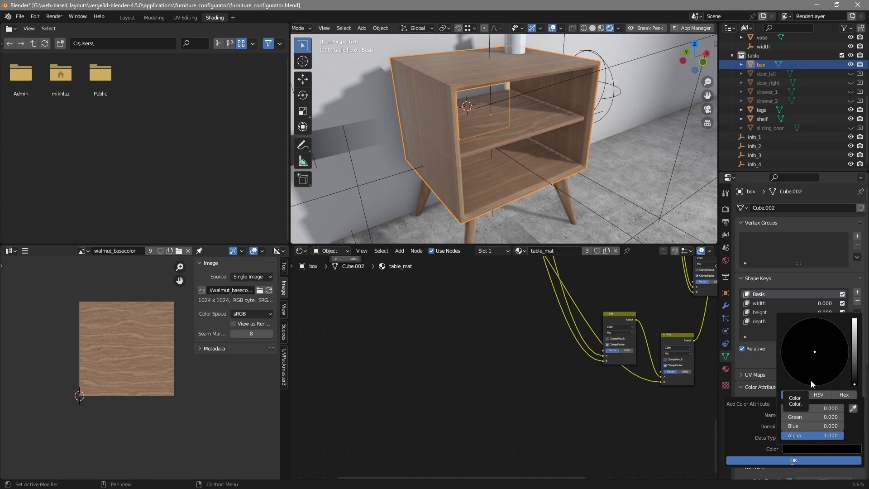
{"action": "left_click_drag", "start_coordinate": [791, 411], "coordinate": [844, 410]}
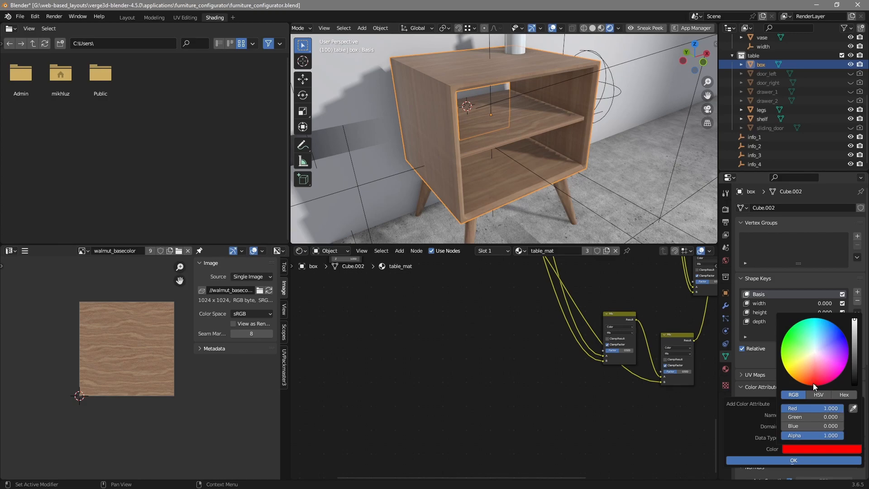
{"action": "mouse_move", "coordinate": [813, 379]}
{"action": "left_mouse_down"}
{"action": "mouse_move", "coordinate": [831, 367]}
{"action": "mouse_move", "coordinate": [797, 330]}
{"action": "mouse_move", "coordinate": [811, 379]}
{"action": "left_mouse_up"}
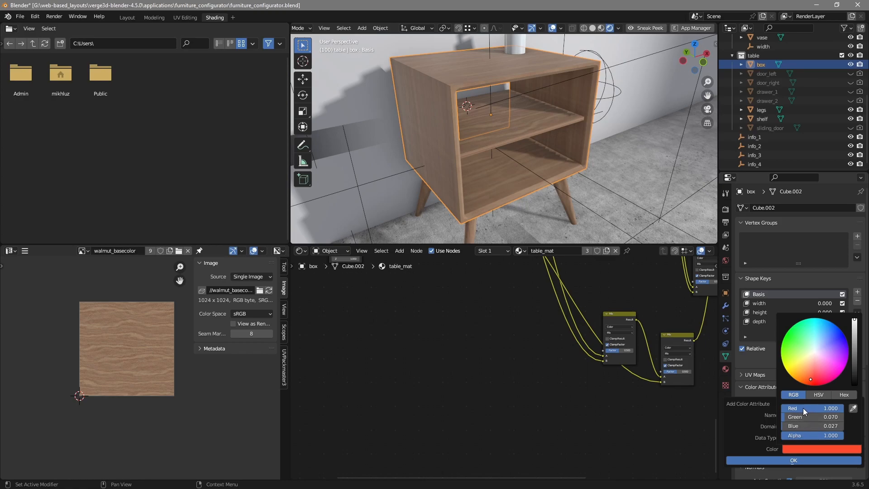
{"action": "mouse_move", "coordinate": [789, 417]}
{"action": "left_mouse_down"}
{"action": "mouse_move", "coordinate": [784, 430]}
{"action": "mouse_move", "coordinate": [796, 427]}
{"action": "left_mouse_up"}
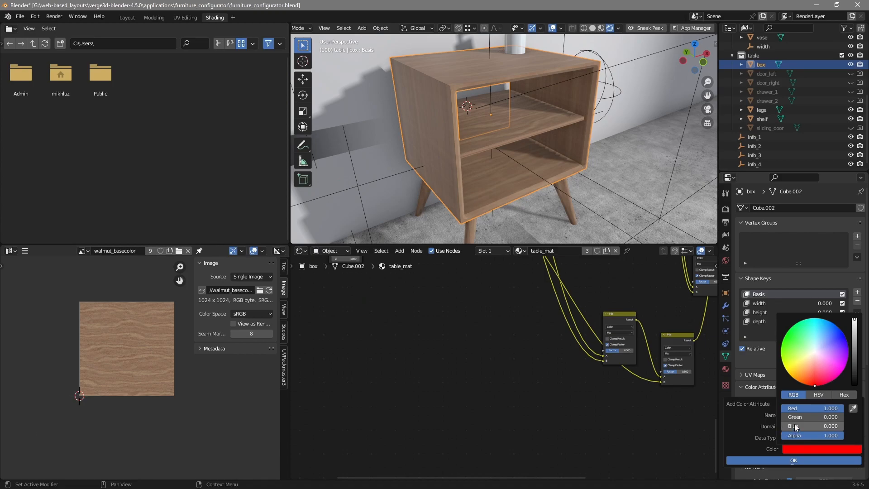
{"action": "left_click", "coordinate": [794, 460]}
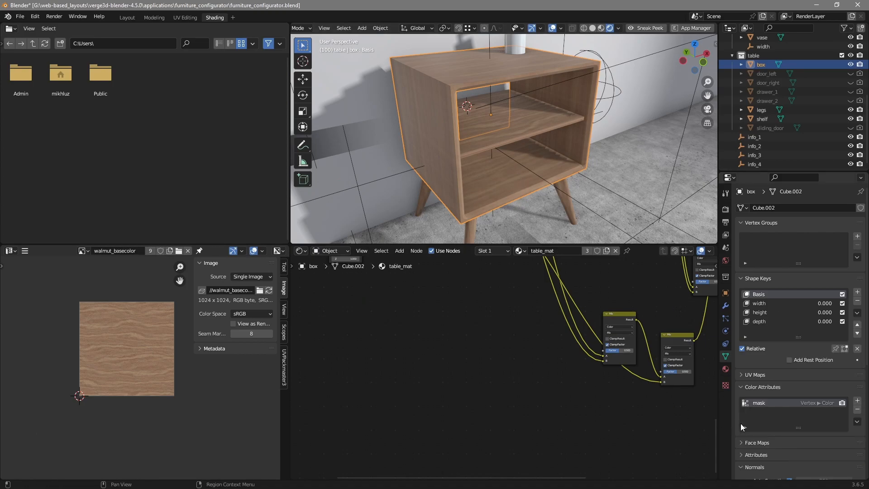
Switch the box to Vertex Paint mode and set the viewport shading to Solid
{"action": "middle_click_drag", "start_coordinate": [519, 130], "coordinate": [524, 141], "text": "shift"}
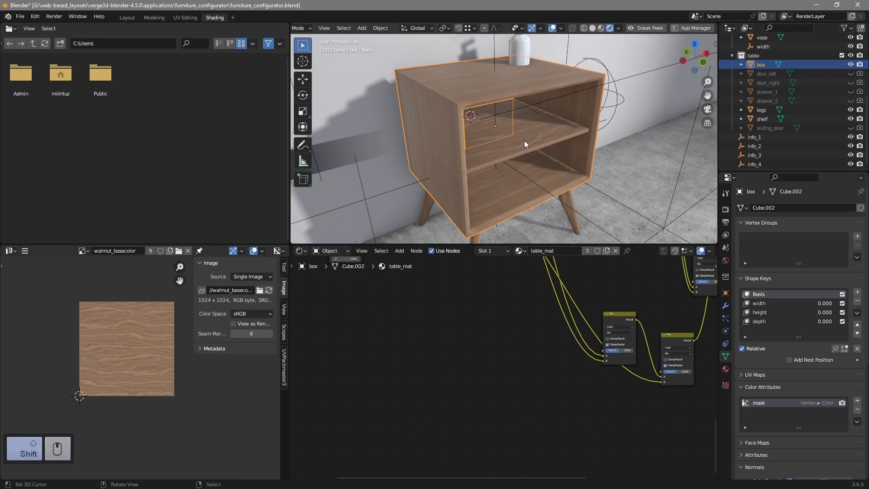
{"action": "key", "text": "ctrl+Tab"}
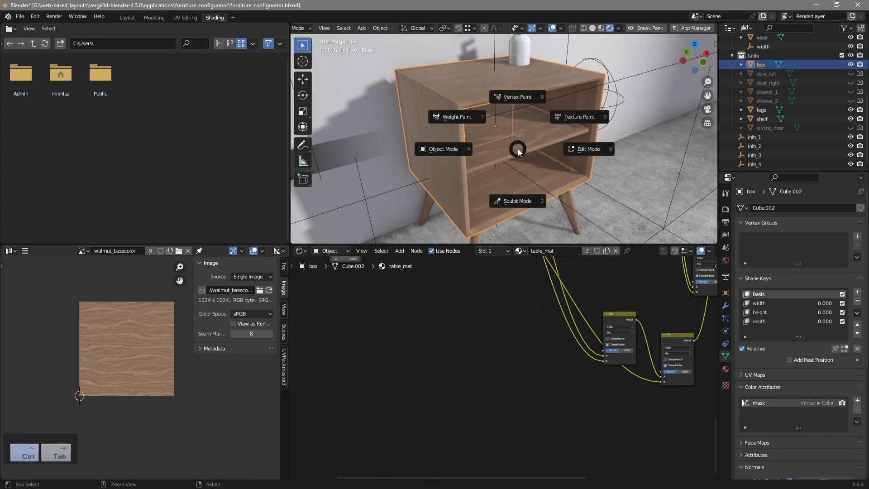
{"action": "left_click", "coordinate": [517, 99]}
{"action": "key", "text": "z"}
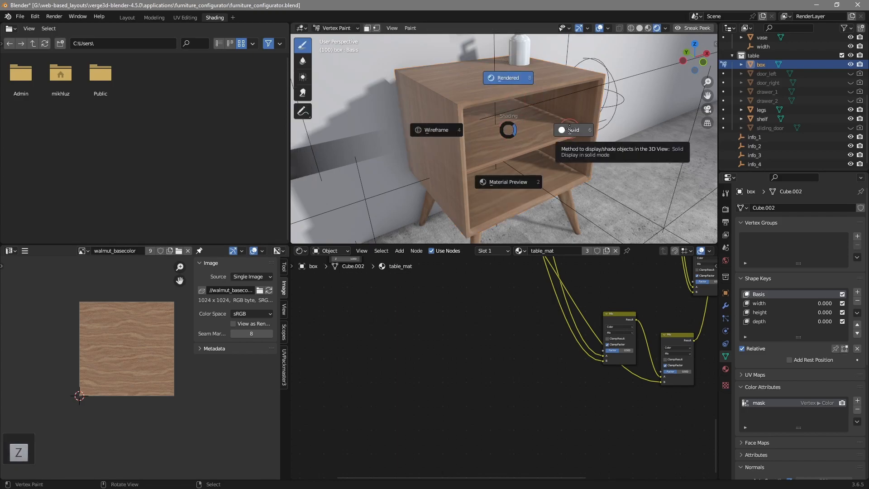
{"action": "left_click", "coordinate": [570, 130]}
{"action": "middle_click_drag", "start_coordinate": [570, 129], "coordinate": [543, 150]}
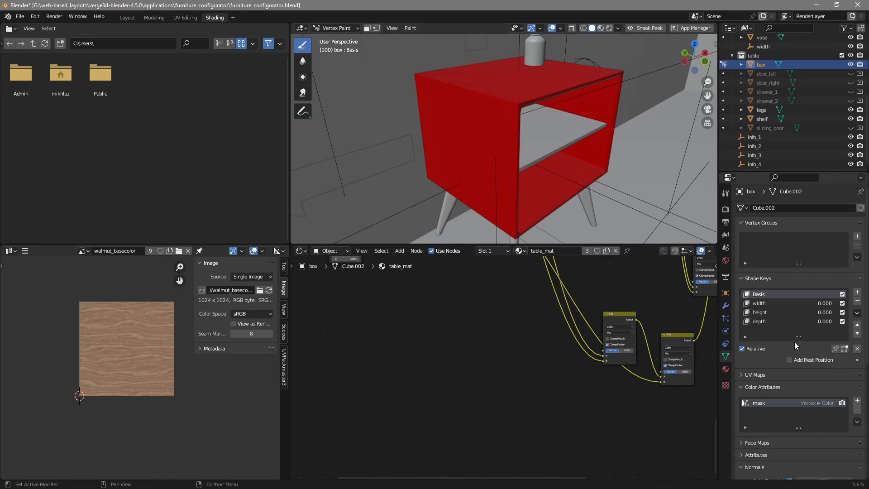
{"action": "mouse_move", "coordinate": [520, 131]}
{"action": "middle_mouse_down"}
{"action": "mouse_move", "coordinate": [454, 159]}
{"action": "mouse_move", "coordinate": [439, 147]}
{"action": "mouse_move", "coordinate": [530, 153]}
{"action": "mouse_move", "coordinate": [459, 132]}
{"action": "middle_mouse_up"}
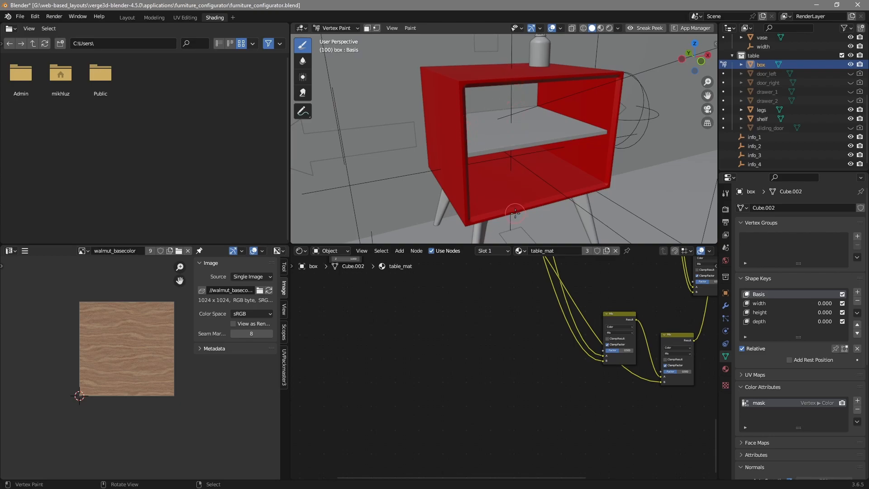
{"action": "middle_click_drag", "start_coordinate": [515, 212], "coordinate": [539, 99]}
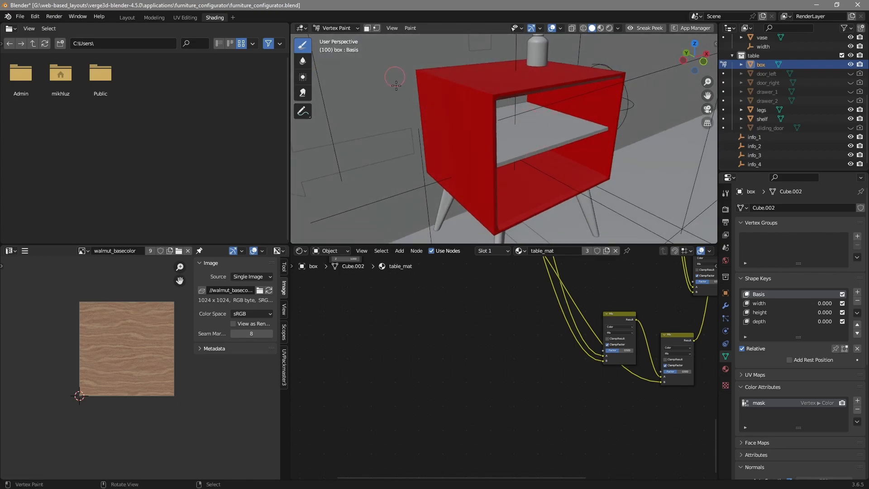
{"action": "middle_click_drag", "start_coordinate": [459, 141], "coordinate": [502, 79]}
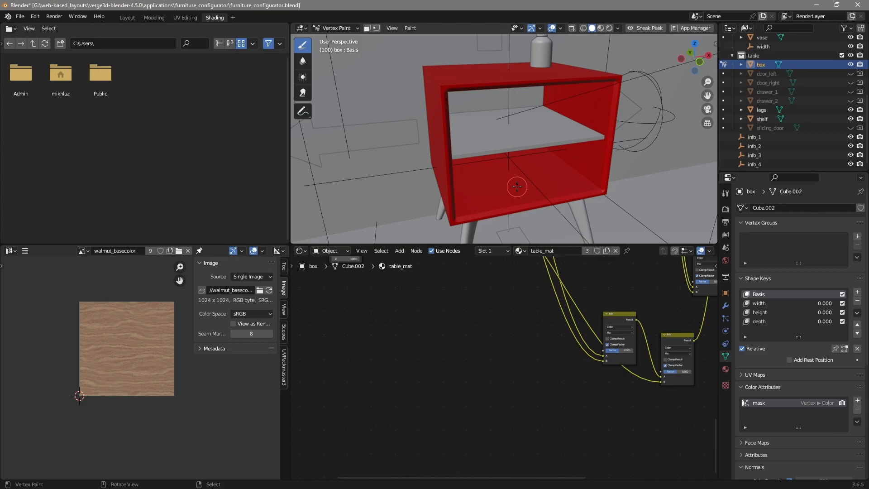
{"action": "middle_click_drag", "start_coordinate": [503, 171], "coordinate": [517, 165]}
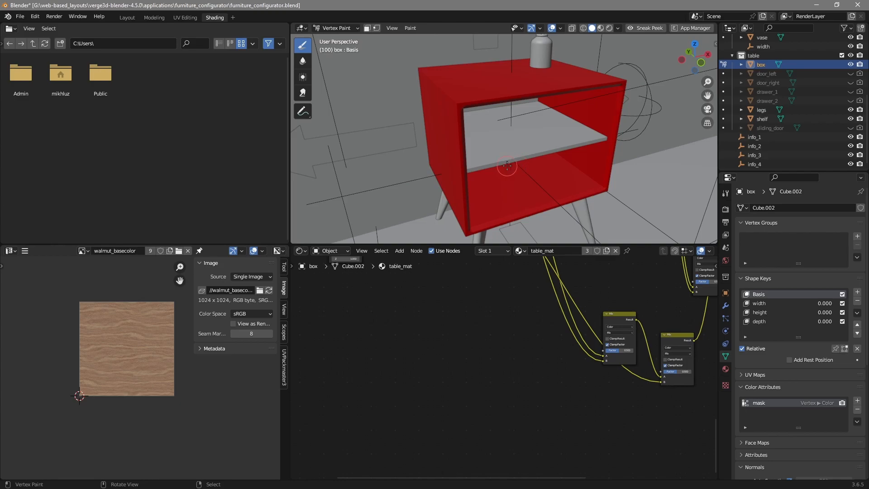
{"action": "middle_click_drag", "start_coordinate": [504, 137], "coordinate": [509, 137]}
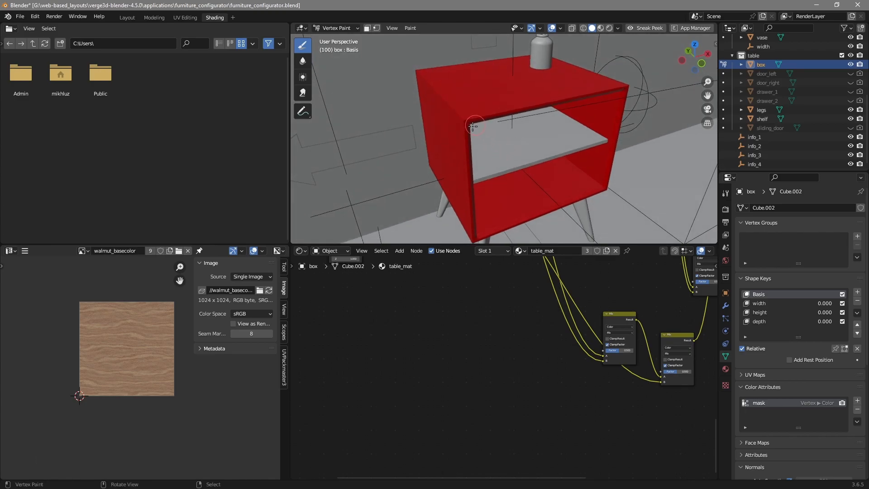
{"action": "middle_click_drag", "start_coordinate": [481, 115], "coordinate": [467, 106]}
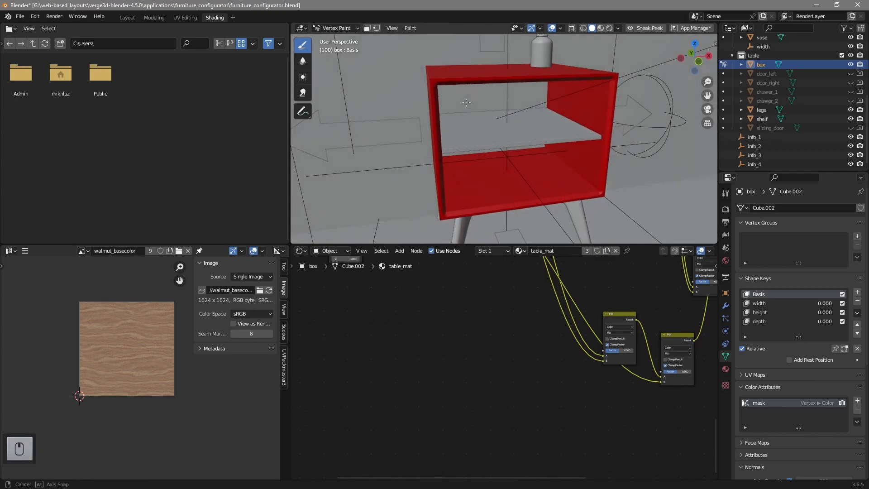
In Edit Mode with face selection, clear the selection and circle-select the box's front rim faces around the upper-left corner, including the left and top edges
{"action": "key", "text": "Tab"}
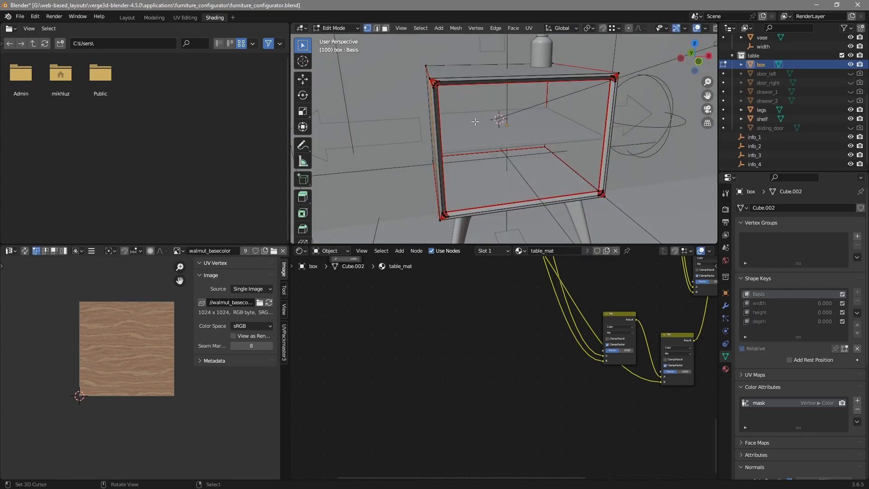
{"action": "key", "text": "3"}
{"action": "mouse_move", "coordinate": [475, 122]}
{"action": "middle_mouse_down"}
{"action": "mouse_move", "coordinate": [461, 122]}
{"action": "mouse_move", "coordinate": [492, 137]}
{"action": "mouse_move", "coordinate": [457, 120]}
{"action": "middle_mouse_up"}
{"action": "key", "text": "alt+a"}
{"action": "scroll", "coordinate": [461, 125], "scroll_direction": "up", "scroll_amount": 4}
{"action": "scroll", "coordinate": [461, 129], "scroll_direction": "down", "scroll_amount": 1}
{"action": "key", "text": "3"}
{"action": "key", "text": "c"}
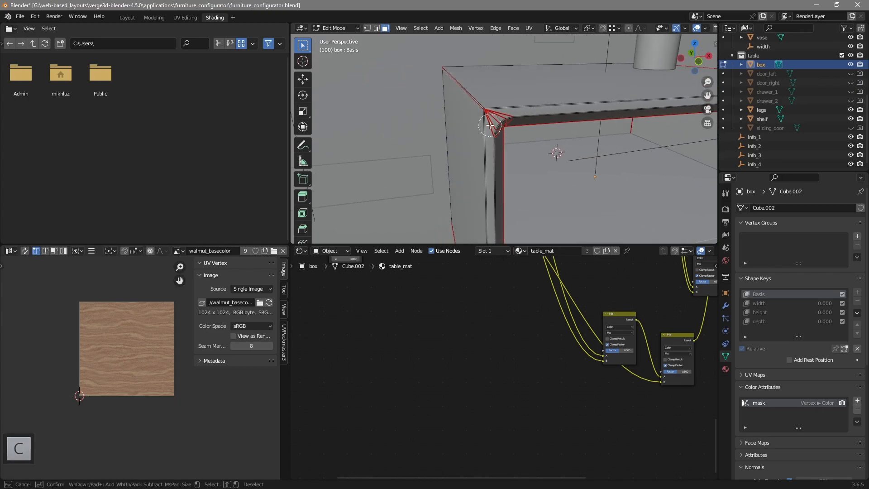
{"action": "scroll", "coordinate": [491, 126], "scroll_direction": "up", "scroll_amount": 3}
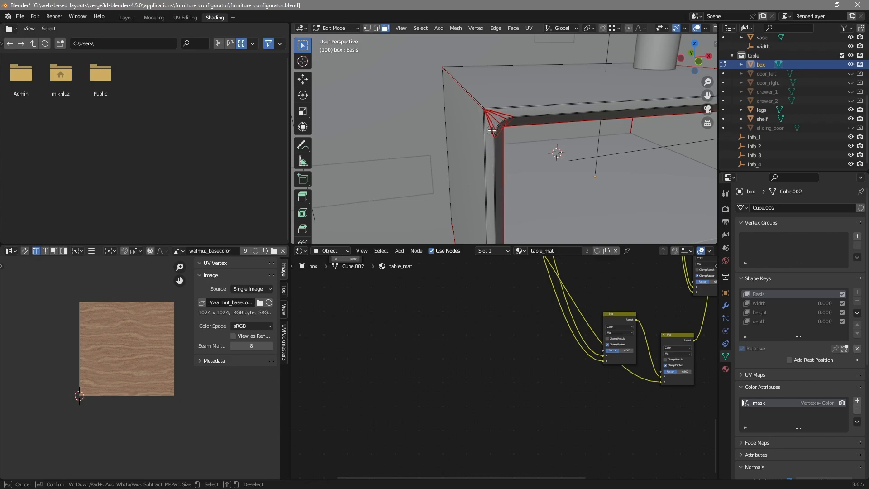
{"action": "left_click_drag", "start_coordinate": [490, 134], "coordinate": [512, 118]}
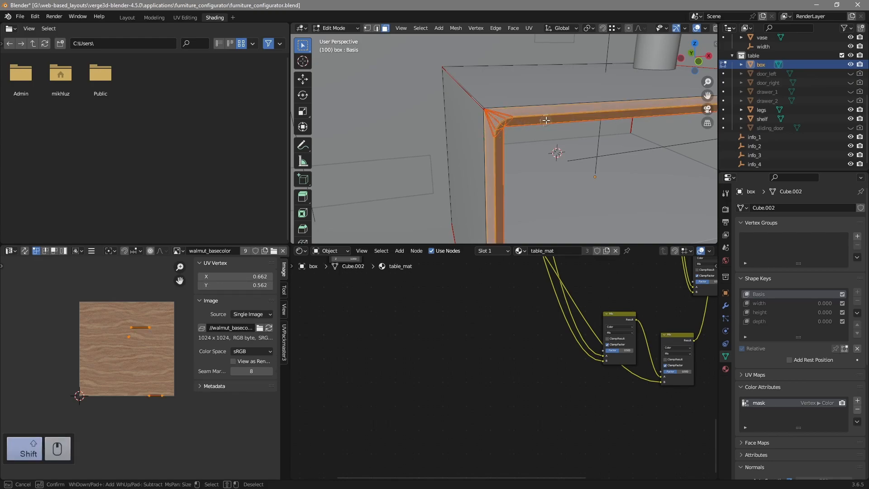
{"action": "key", "text": "Escape"}
Add the front rim's upper-right corner faces and right edge faces to the selection
{"action": "middle_click_drag", "start_coordinate": [598, 133], "coordinate": [540, 138]}
{"action": "key", "text": "c"}
{"action": "mouse_move", "coordinate": [502, 78]}
{"action": "left_mouse_down"}
{"action": "mouse_move", "coordinate": [521, 84]}
{"action": "mouse_move", "coordinate": [526, 113]}
{"action": "left_mouse_up"}
{"action": "key", "text": "Escape"}
Add the front rim's lower-right corner faces and bottom edge faces to the selection
{"action": "scroll", "coordinate": [528, 148], "scroll_direction": "down", "scroll_amount": 4}
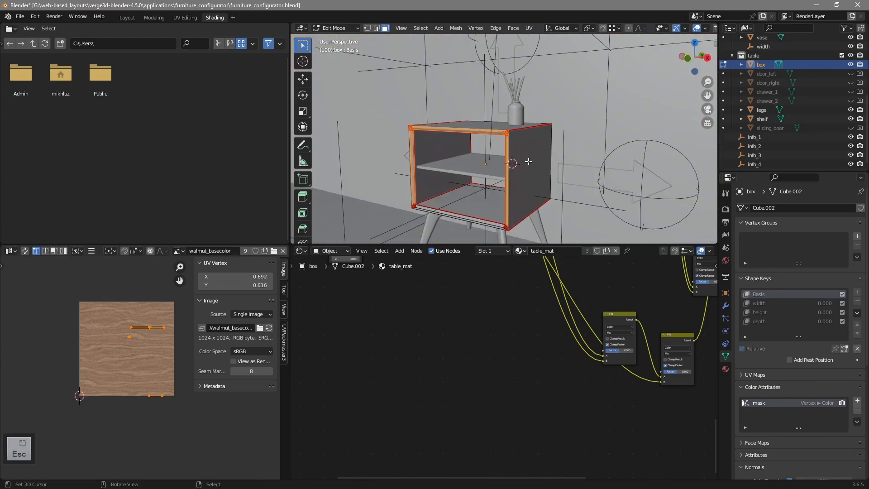
{"action": "middle_click_drag", "start_coordinate": [528, 148], "coordinate": [584, 68], "text": "shift"}
{"action": "scroll", "coordinate": [588, 77], "scroll_direction": "up", "scroll_amount": 3}
{"action": "middle_click_drag", "start_coordinate": [643, 109], "coordinate": [572, 139], "text": "shift"}
{"action": "scroll", "coordinate": [576, 147], "scroll_direction": "up", "scroll_amount": 5}
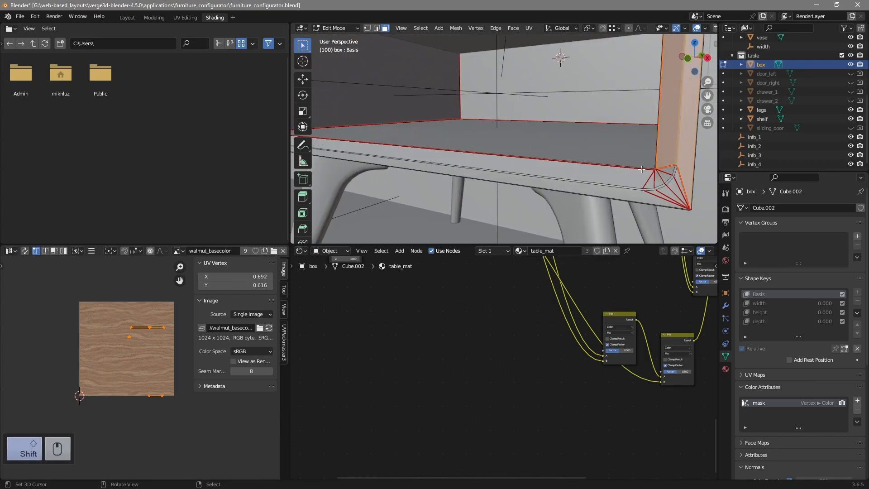
{"action": "middle_click_drag", "start_coordinate": [631, 169], "coordinate": [586, 170], "text": "shift"}
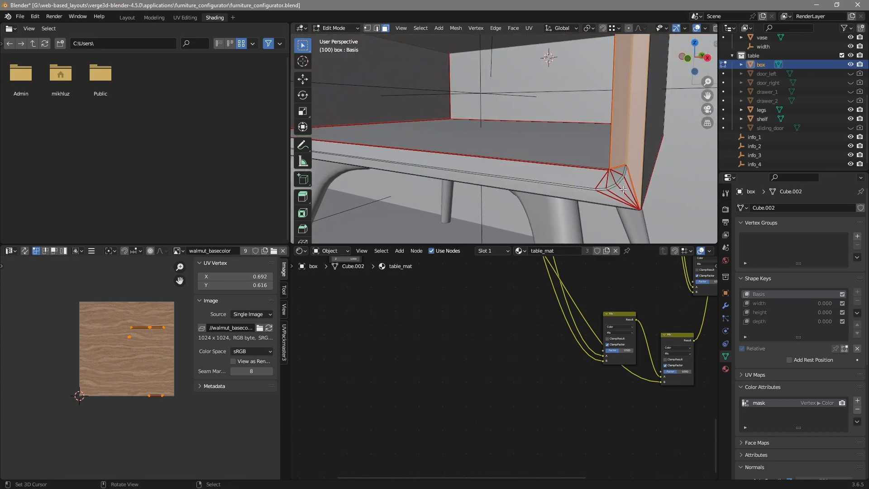
{"action": "key", "text": "c"}
{"action": "left_click_drag", "start_coordinate": [611, 189], "coordinate": [602, 189]}
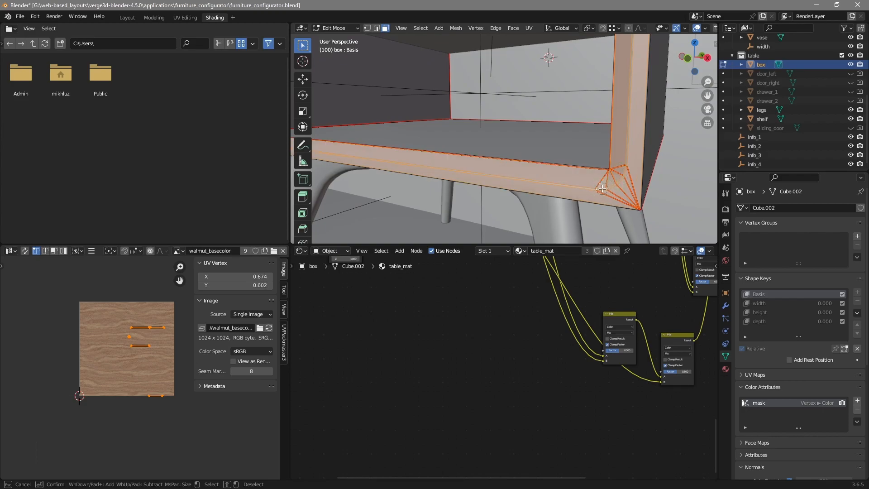
{"action": "key", "text": "Escape"}
Add the small faces at the front rim's lower-left corner to the selection
{"action": "scroll", "coordinate": [599, 187], "scroll_direction": "down", "scroll_amount": 6}
{"action": "scroll", "coordinate": [579, 171], "scroll_direction": "up", "scroll_amount": 2}
{"action": "middle_click_drag", "start_coordinate": [444, 163], "coordinate": [620, 176], "text": "shift"}
{"action": "mouse_move", "coordinate": [621, 175]}
{"action": "middle_mouse_down", "text": "shift"}
{"action": "mouse_move", "coordinate": [562, 177]}
{"action": "mouse_move", "coordinate": [555, 185]}
{"action": "middle_mouse_up", "text": "shift"}
{"action": "scroll", "coordinate": [555, 186], "scroll_direction": "up", "scroll_amount": 2}
{"action": "key", "text": "c"}
{"action": "left_click_drag", "start_coordinate": [501, 188], "coordinate": [489, 178]}
{"action": "key", "text": "Escape"}
In Wireframe shading, add the face loop of the box's rear rim to the selection and return to Solid shading
{"action": "scroll", "coordinate": [483, 147], "scroll_direction": "down", "scroll_amount": 4}
{"action": "middle_click_drag", "start_coordinate": [508, 91], "coordinate": [621, 147], "text": "shift"}
{"action": "key", "text": "z"}
{"action": "middle_click_drag", "start_coordinate": [502, 150], "coordinate": [570, 159], "text": "shift"}
{"action": "middle_click_drag", "start_coordinate": [570, 159], "coordinate": [615, 126], "text": "shift"}
{"action": "scroll", "coordinate": [611, 129], "scroll_direction": "up", "scroll_amount": 2}
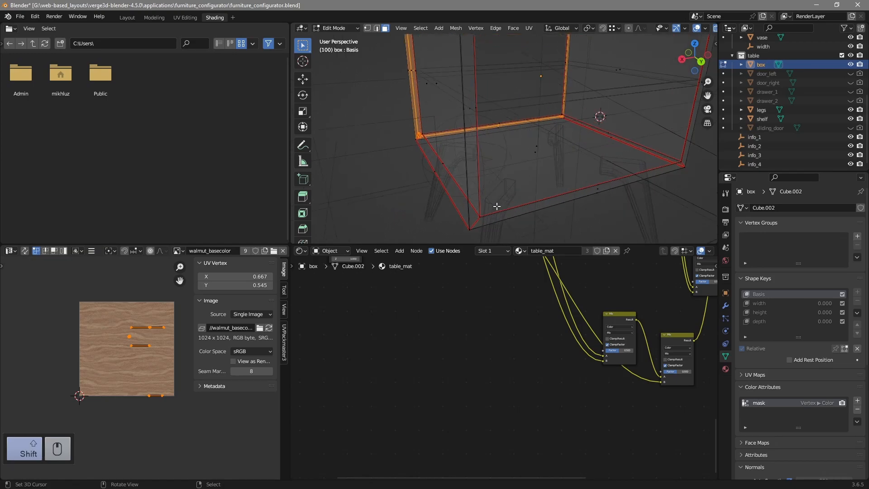
{"action": "right_click", "coordinate": [473, 222], "text": "alt+shift"}
{"action": "middle_click_drag", "start_coordinate": [553, 141], "coordinate": [519, 202], "text": "shift"}
{"action": "middle_click_drag", "start_coordinate": [425, 103], "coordinate": [590, 128]}
{"action": "scroll", "coordinate": [584, 129], "scroll_direction": "down", "scroll_amount": 3}
{"action": "key", "text": "z"}
{"action": "mouse_move", "coordinate": [446, 147]}
{"action": "middle_mouse_down"}
{"action": "mouse_move", "coordinate": [498, 139]}
{"action": "mouse_move", "coordinate": [487, 161]}
{"action": "middle_mouse_up"}
{"action": "left_click", "coordinate": [527, 143]}
Return the box to Vertex Paint mode and enable face selection masking so only the selected rim faces are paintable
{"action": "key", "text": "ctrl+Tab"}
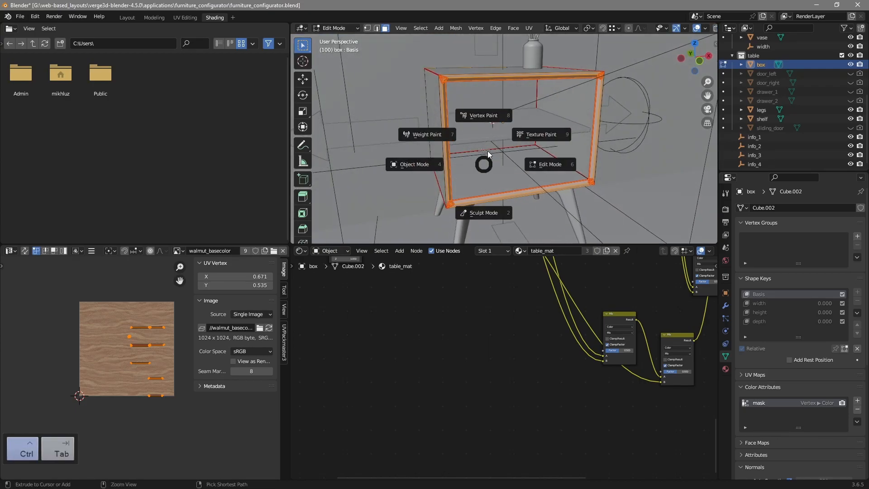
{"action": "left_click", "coordinate": [485, 117]}
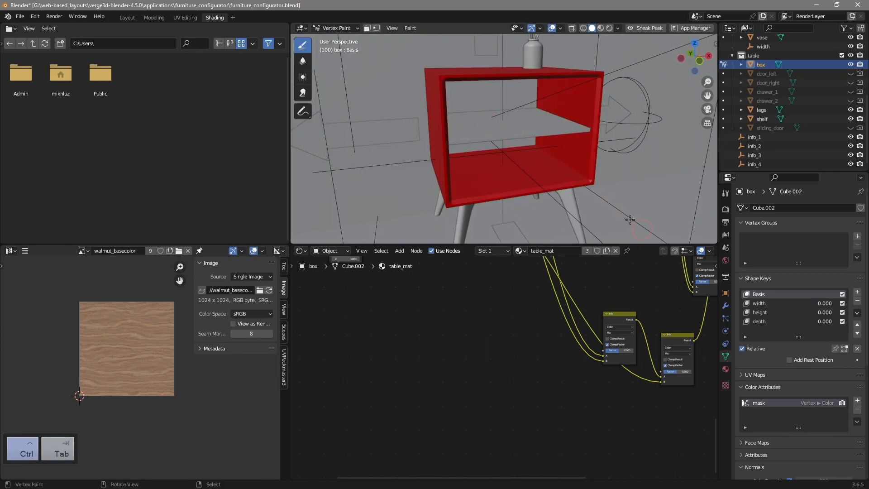
{"action": "middle_click_drag", "start_coordinate": [393, 60], "coordinate": [396, 72], "text": "shift"}
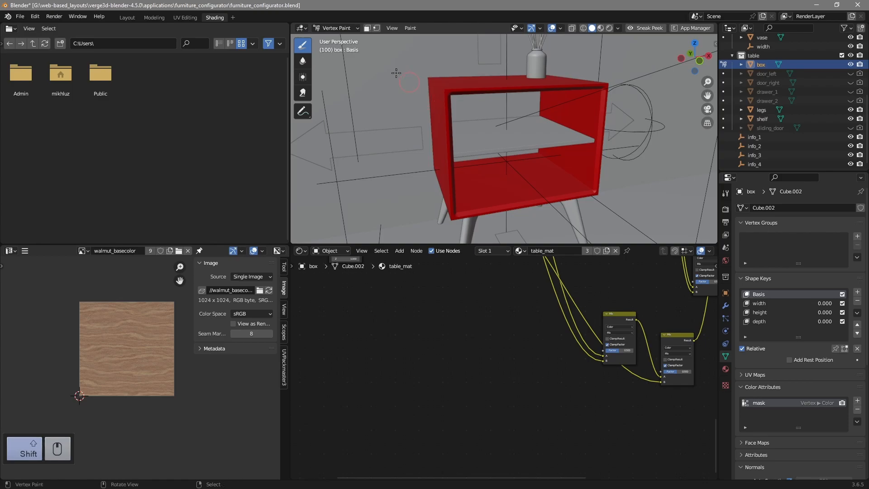
{"action": "left_click", "coordinate": [368, 29]}
{"action": "mouse_move", "coordinate": [523, 108]}
{"action": "middle_mouse_down", "text": "shift"}
{"action": "mouse_move", "coordinate": [524, 133]}
{"action": "mouse_move", "coordinate": [520, 123]}
{"action": "middle_mouse_up", "text": "shift"}
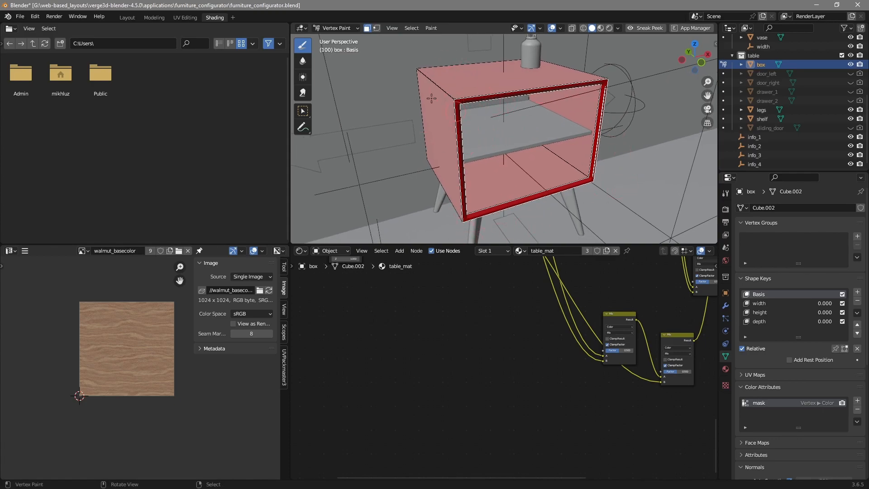
{"action": "middle_click_drag", "start_coordinate": [469, 117], "coordinate": [473, 128], "text": "shift"}
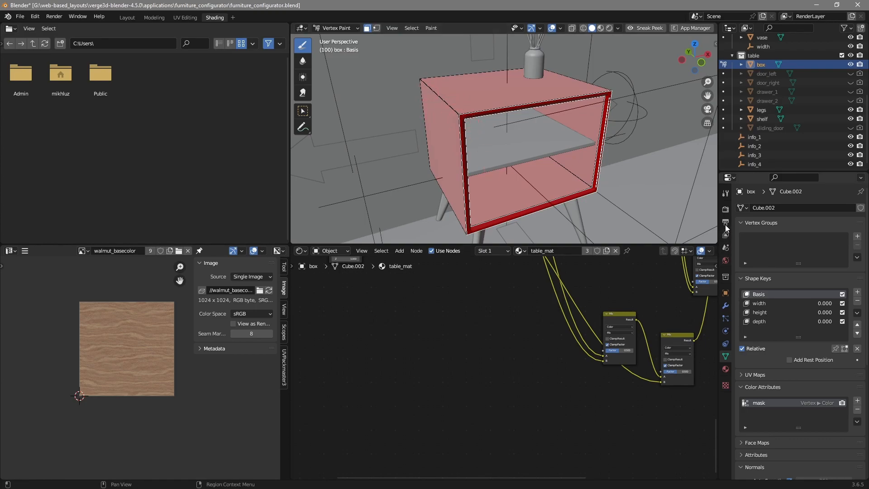
Set the Draw brush color to pure green (0, 1, 0) and fill the selected rim faces with it
{"action": "left_click", "coordinate": [726, 192]}
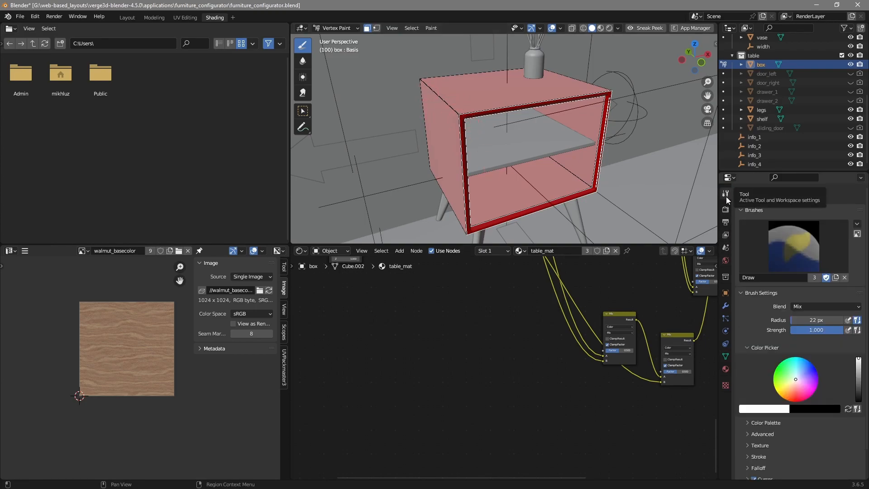
{"action": "left_click", "coordinate": [776, 410]}
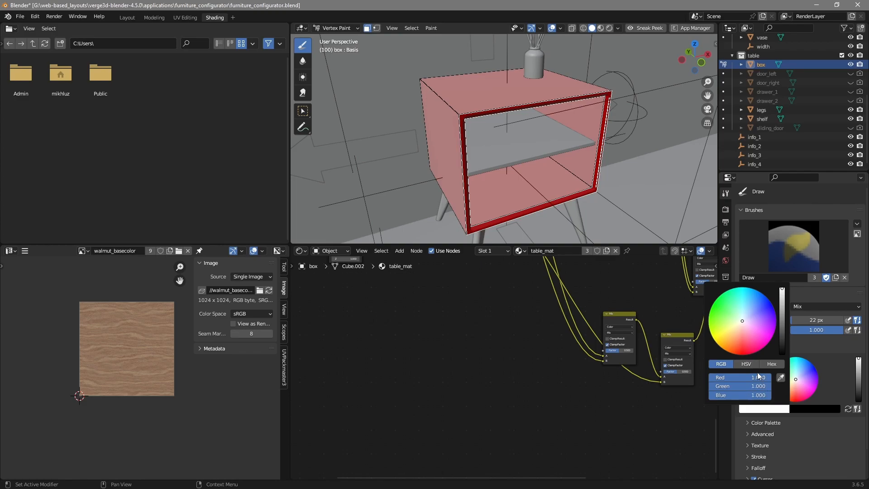
{"action": "mouse_move", "coordinate": [764, 376]}
{"action": "left_mouse_down"}
{"action": "mouse_move", "coordinate": [326, 259]}
{"action": "mouse_move", "coordinate": [508, 260]}
{"action": "mouse_move", "coordinate": [473, 267]}
{"action": "left_mouse_up"}
{"action": "left_click_drag", "start_coordinate": [759, 395], "coordinate": [456, 284]}
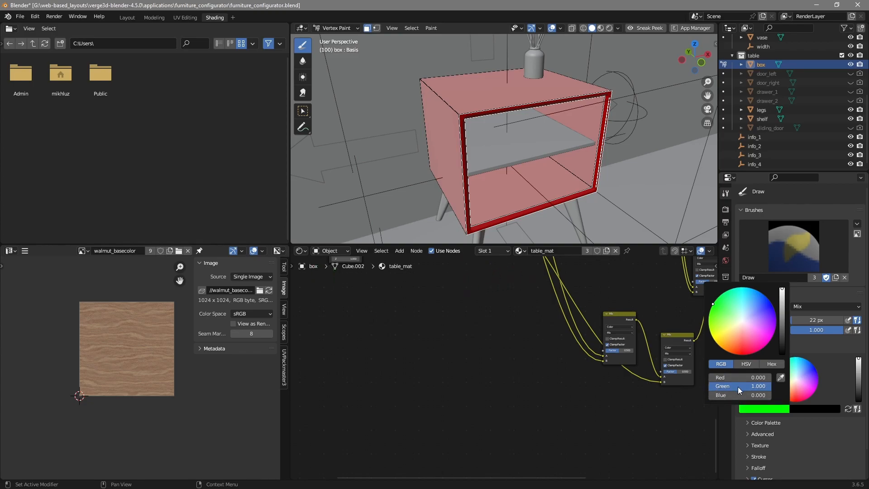
{"action": "middle_click_drag", "start_coordinate": [535, 166], "coordinate": [477, 113]}
{"action": "key", "text": "shift+k"}
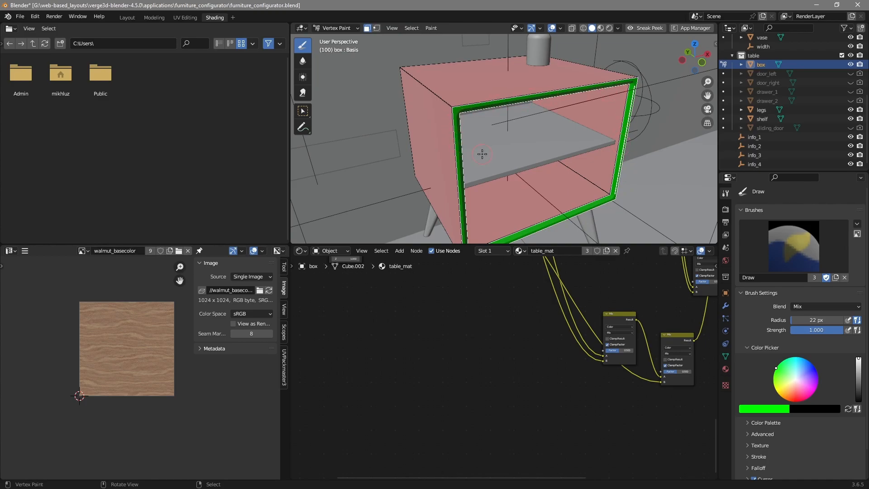
In Edit Mode, select only the outer and inner faces of the box's top and bottom panels
{"action": "key", "text": "Tab"}
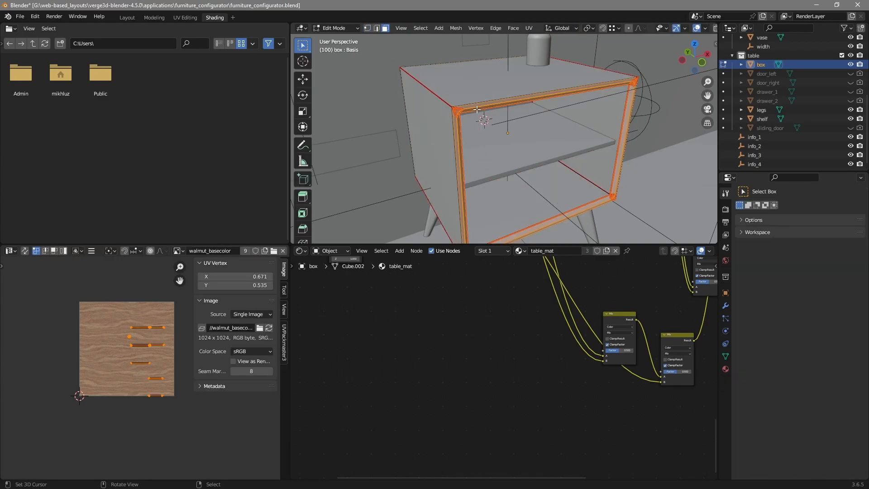
{"action": "key", "text": "3"}
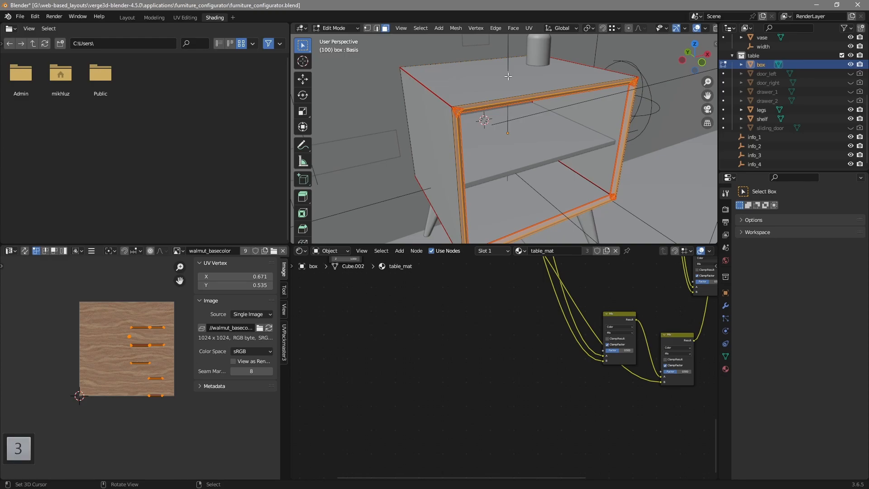
{"action": "left_click", "coordinate": [495, 76]}
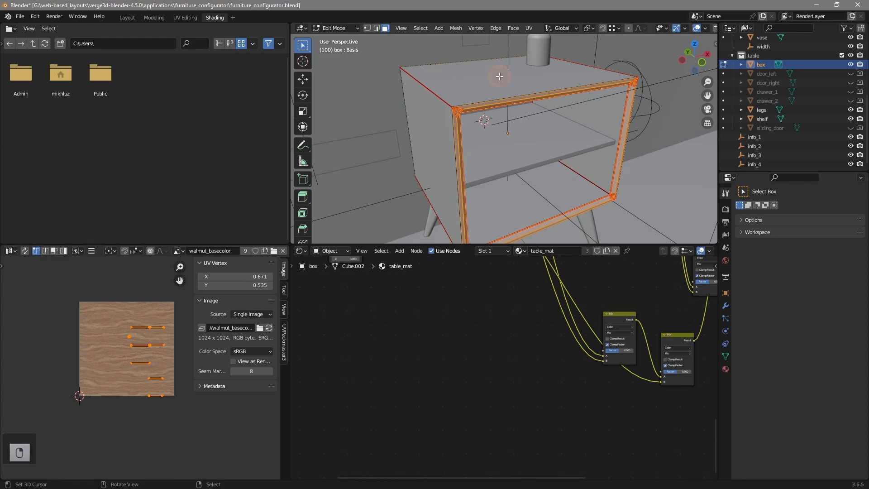
{"action": "middle_click_drag", "start_coordinate": [494, 77], "coordinate": [516, 72]}
{"action": "left_click", "coordinate": [516, 72], "text": "shift"}
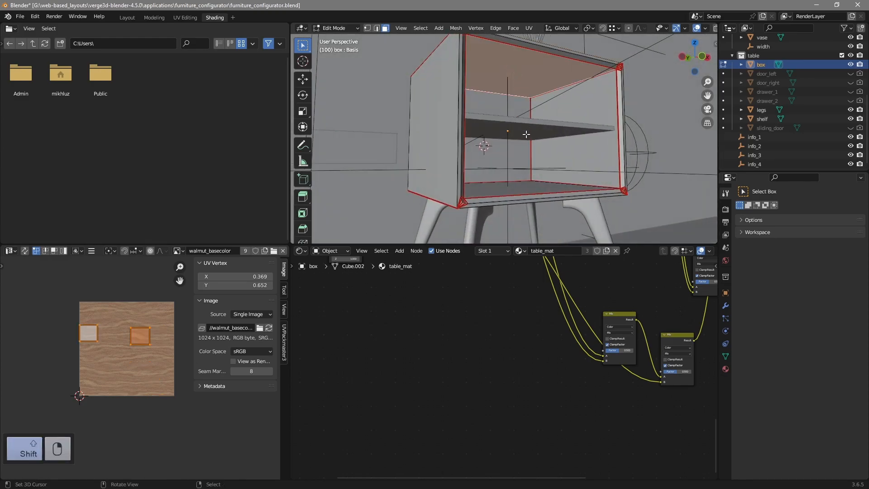
{"action": "left_click", "coordinate": [514, 191], "text": "shift"}
{"action": "middle_click_drag", "start_coordinate": [514, 191], "coordinate": [536, 156]}
{"action": "left_click", "coordinate": [549, 190], "text": "shift"}
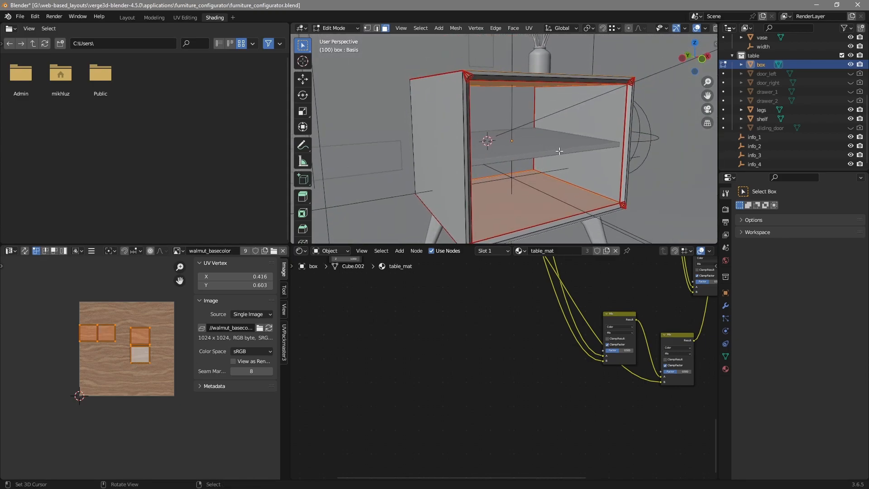
Return the box to Vertex Paint mode, set the brush color to pure blue, and fill the selected top and bottom panel faces
{"action": "key", "text": "ctrl+Tab"}
{"action": "left_click", "coordinate": [524, 103]}
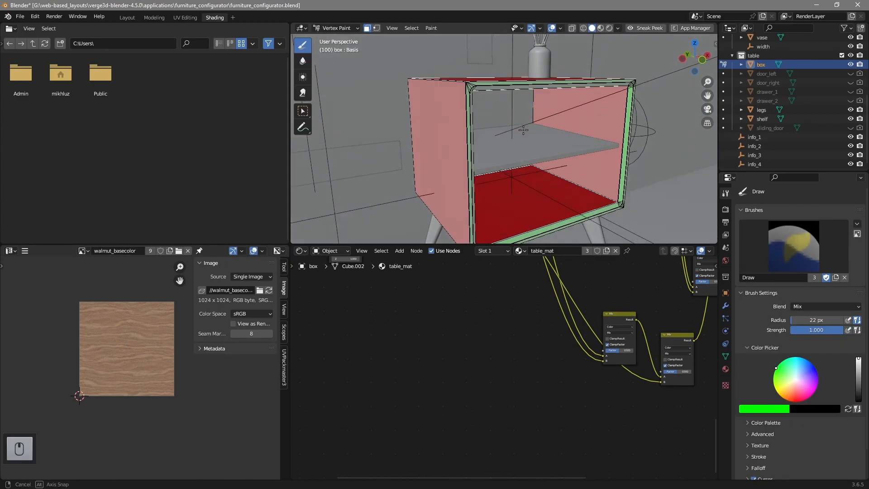
{"action": "left_click", "coordinate": [765, 409]}
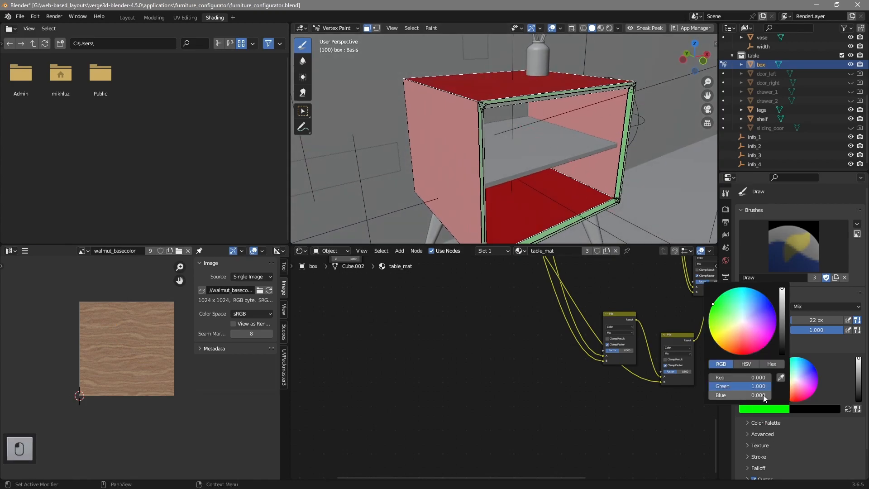
{"action": "mouse_move", "coordinate": [764, 387]}
{"action": "left_mouse_down"}
{"action": "mouse_move", "coordinate": [709, 387]}
{"action": "mouse_move", "coordinate": [712, 396]}
{"action": "mouse_move", "coordinate": [771, 396]}
{"action": "left_mouse_up"}
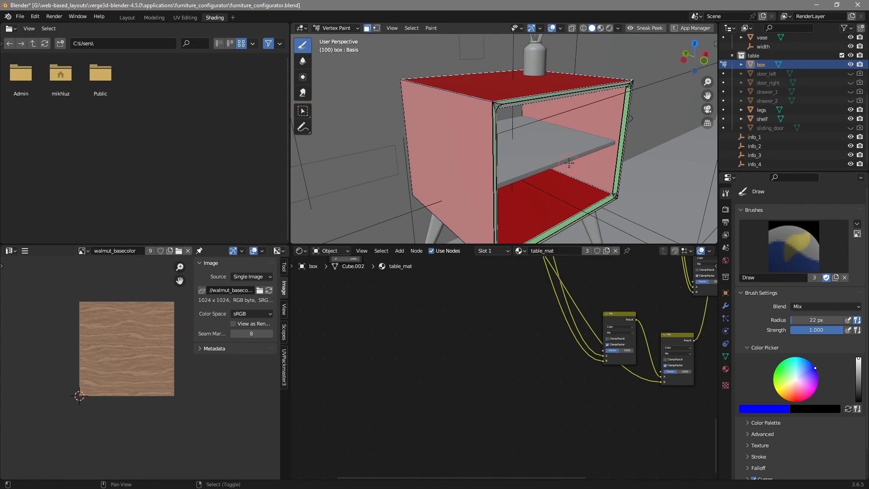
{"action": "key", "text": "shift+k"}
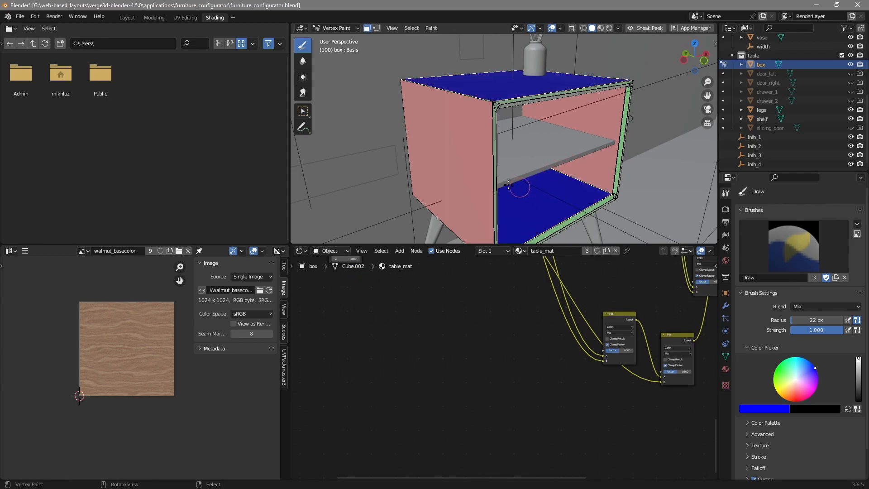
Set the viewport shading to Rendered and return the box to Object Mode
{"action": "key", "text": "z"}
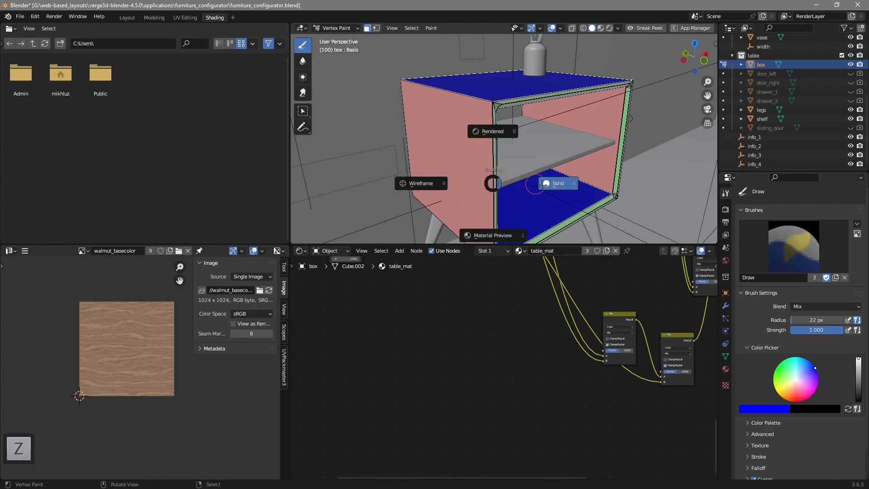
{"action": "left_click", "coordinate": [504, 124]}
{"action": "key", "text": "ctrl+Tab"}
{"action": "key", "text": "ctrl+Tab"}
{"action": "left_click", "coordinate": [418, 147]}
Add a Color Attribute node to table_mat in the empty space before the lower Mix nodes and set it to the mask attribute
{"action": "middle_click_drag", "start_coordinate": [622, 388], "coordinate": [462, 373]}
{"action": "middle_click_drag", "start_coordinate": [588, 382], "coordinate": [686, 427]}
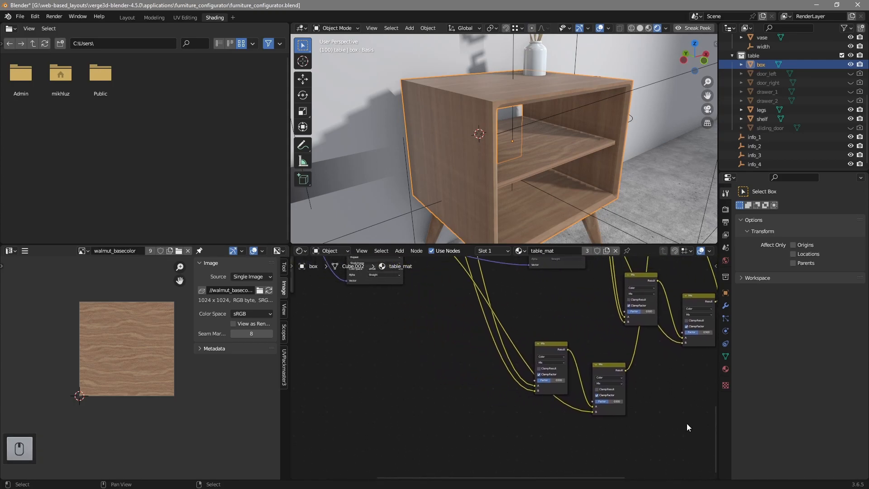
{"action": "middle_click_drag", "start_coordinate": [440, 384], "coordinate": [466, 384]}
{"action": "key", "text": "shift+a"}
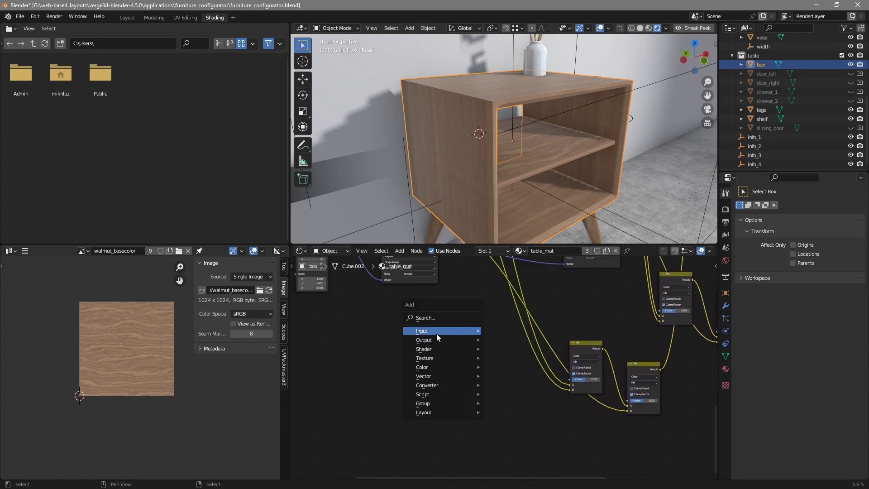
{"action": "mouse_move", "coordinate": [434, 333]}
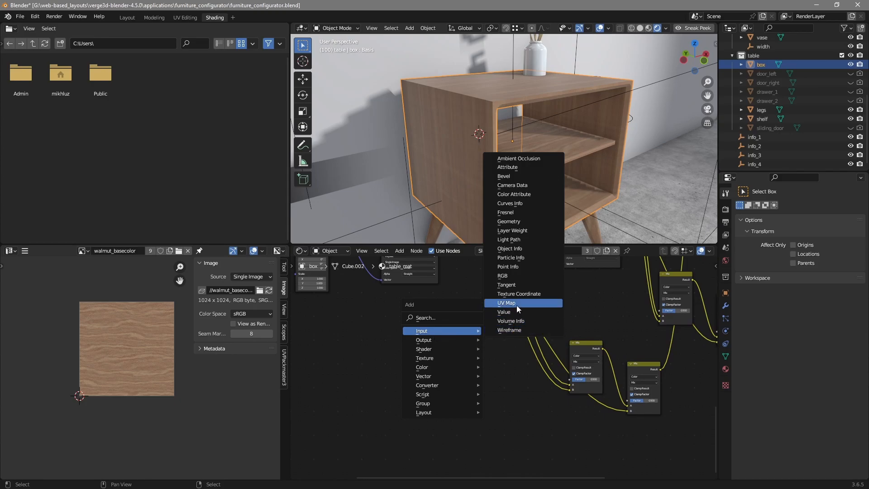
{"action": "left_click", "coordinate": [515, 195]}
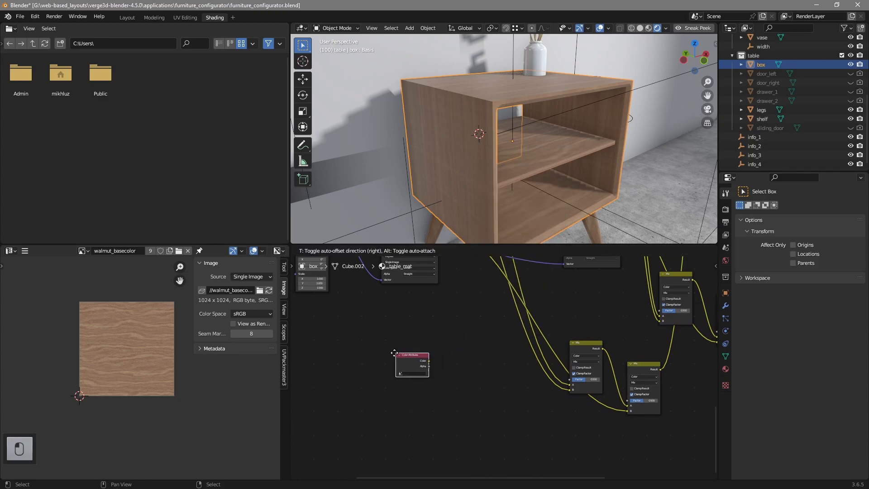
{"action": "left_click", "coordinate": [392, 361]}
{"action": "scroll", "coordinate": [408, 380], "scroll_direction": "up", "scroll_amount": 2}
{"action": "left_click", "coordinate": [396, 379]}
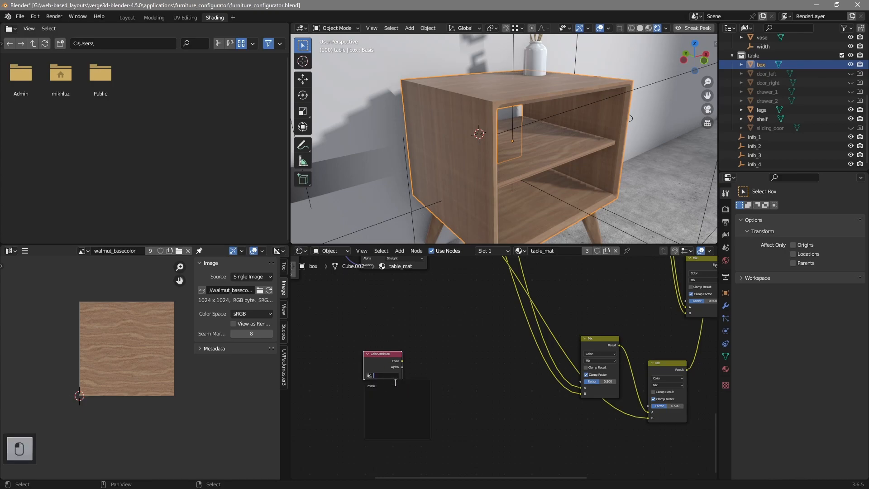
{"action": "key", "text": "g"}
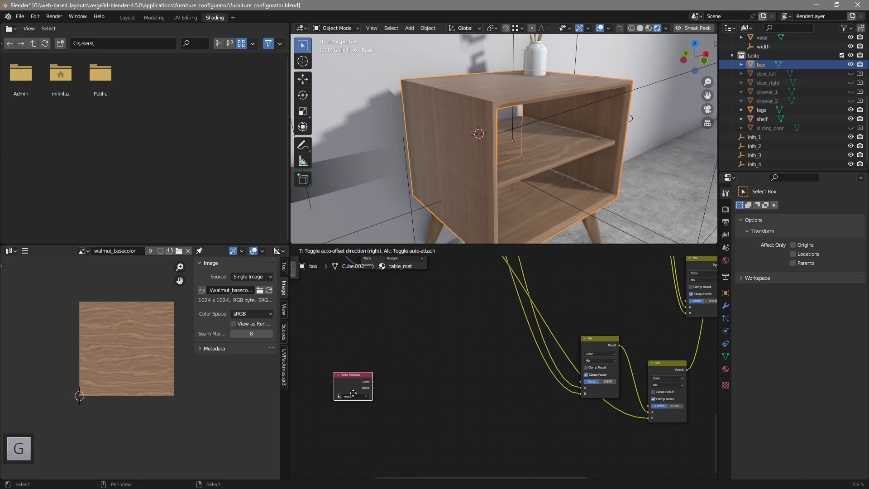
{"action": "left_click", "coordinate": [352, 394]}
{"action": "scroll", "coordinate": [449, 387], "scroll_direction": "up", "scroll_amount": 1}
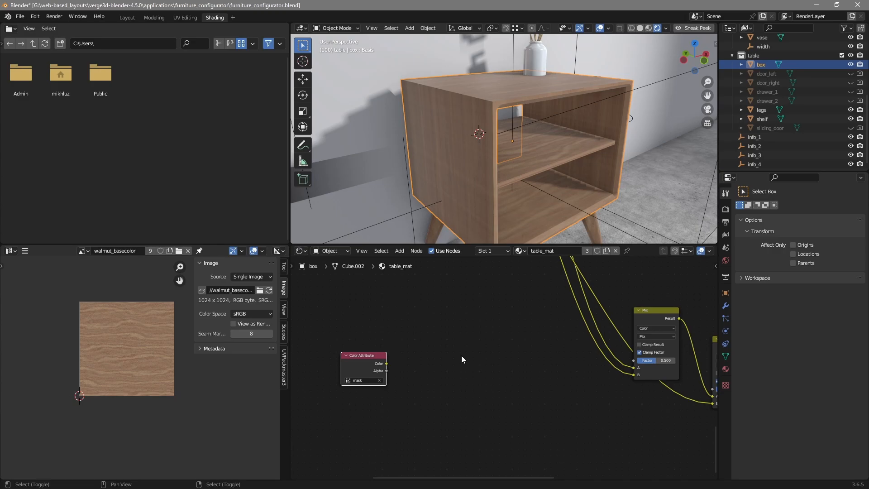
Add a Separate Color node after the mask node and connect the mask's Color output to its Color input
{"action": "key", "text": "shift+a"}
{"action": "mouse_move", "coordinate": [469, 342]}
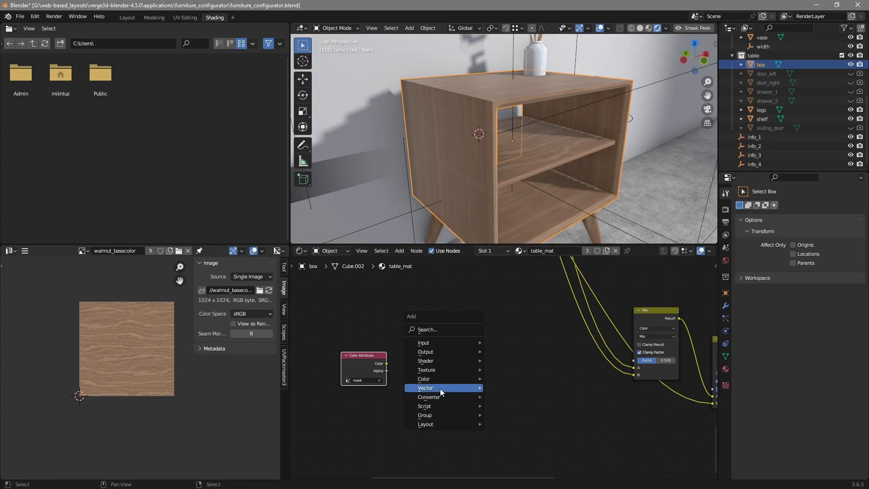
{"action": "mouse_move", "coordinate": [450, 397]}
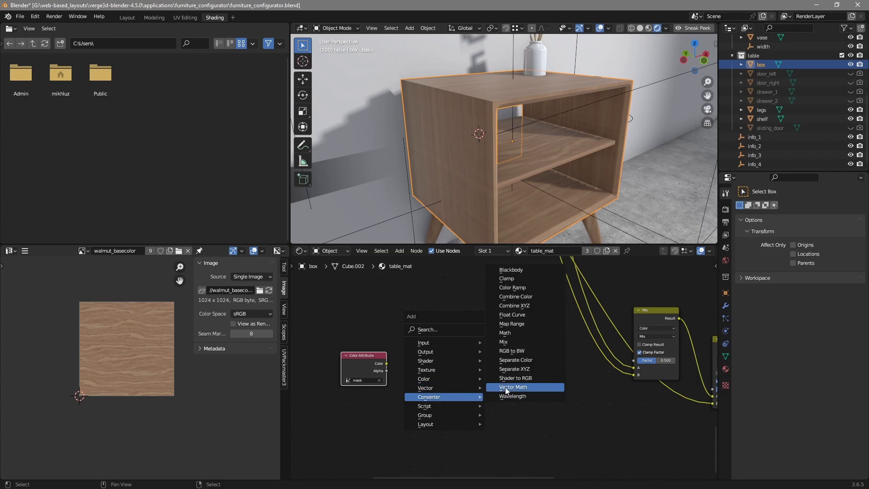
{"action": "left_click", "coordinate": [513, 360]}
{"action": "left_click", "coordinate": [437, 348]}
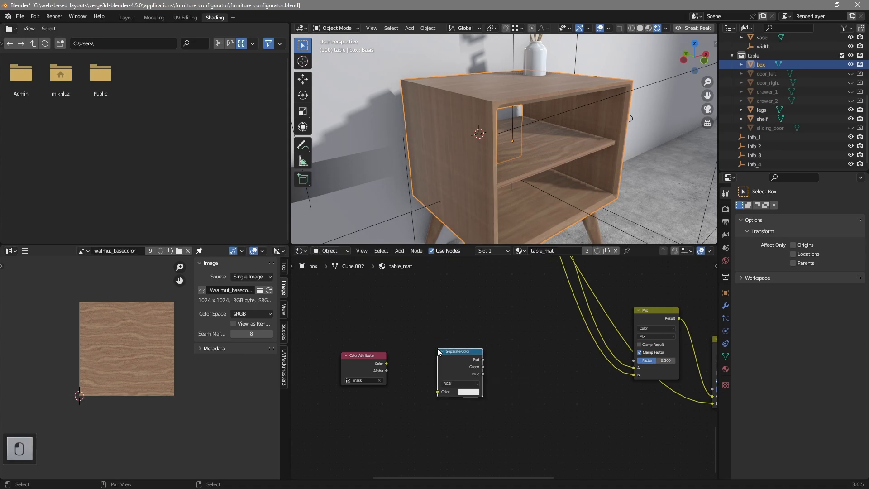
{"action": "left_click_drag", "start_coordinate": [386, 363], "coordinate": [435, 393]}
{"action": "left_click", "coordinate": [464, 363]}
Connect the Red output to the Factor of the lower pair's first Mix node and the Blue output to the second's Factor
{"action": "middle_click_drag", "start_coordinate": [545, 384], "coordinate": [442, 396]}
{"action": "scroll", "coordinate": [411, 389], "scroll_direction": "down", "scroll_amount": 2}
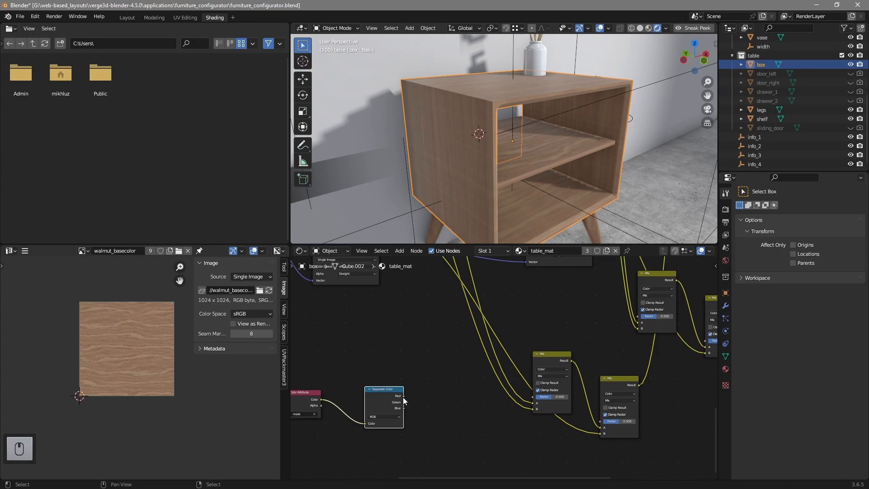
{"action": "left_click_drag", "start_coordinate": [404, 396], "coordinate": [533, 398]}
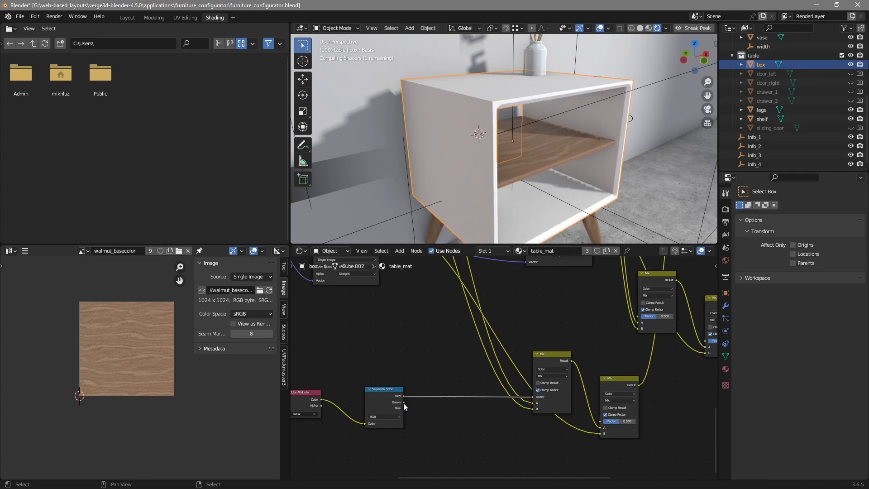
{"action": "left_click_drag", "start_coordinate": [403, 402], "coordinate": [600, 421]}
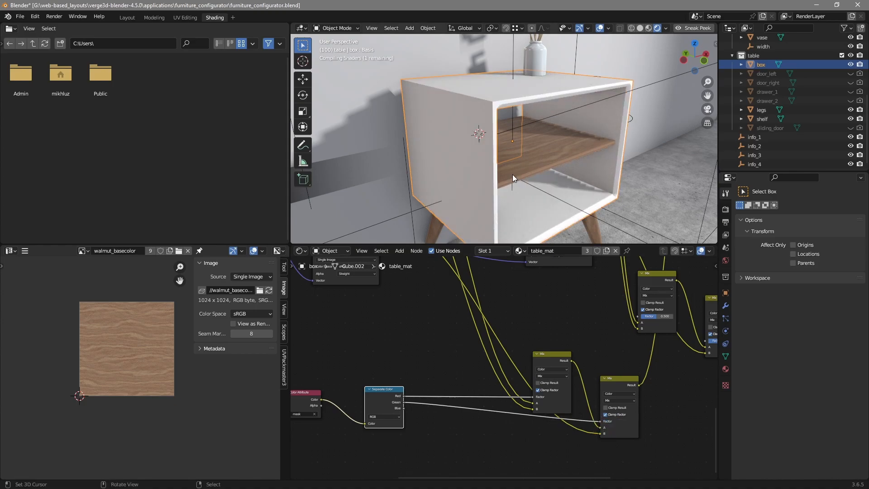
{"action": "mouse_move", "coordinate": [526, 155]}
{"action": "middle_mouse_down"}
{"action": "mouse_move", "coordinate": [537, 183]}
{"action": "mouse_move", "coordinate": [536, 145]}
{"action": "mouse_move", "coordinate": [525, 143]}
{"action": "mouse_move", "coordinate": [536, 181]}
{"action": "mouse_move", "coordinate": [525, 150]}
{"action": "middle_mouse_up"}
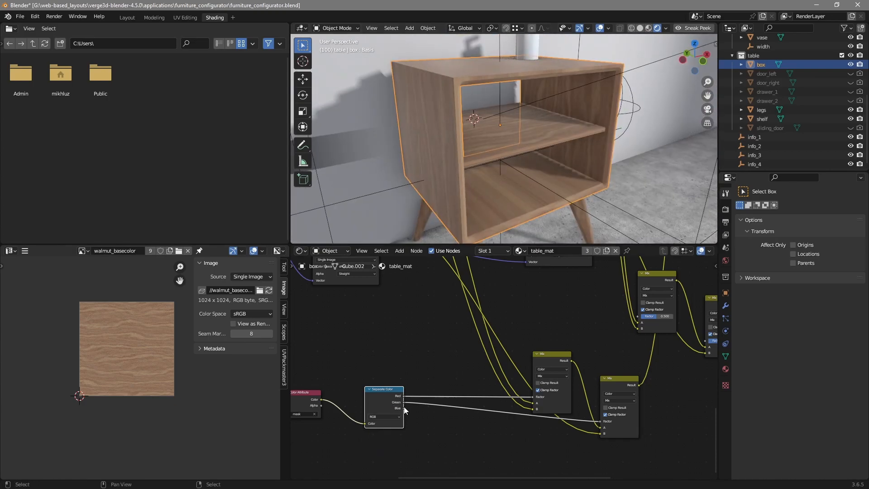
{"action": "left_click_drag", "start_coordinate": [403, 408], "coordinate": [600, 422]}
{"action": "middle_click_drag", "start_coordinate": [534, 199], "coordinate": [516, 170]}
Drive the Factors of the upper pair of Mix nodes with the Red and Blue outputs of Separate Color, respectively
{"action": "middle_click_drag", "start_coordinate": [493, 323], "coordinate": [422, 358]}
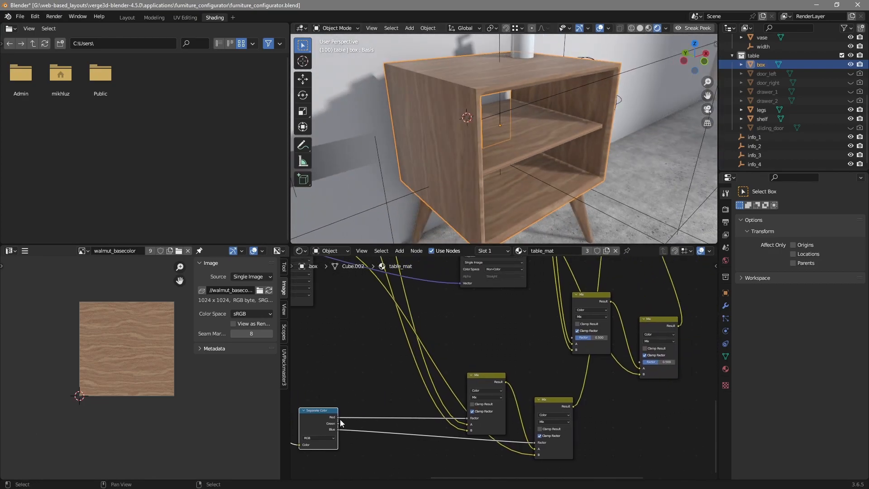
{"action": "left_click_drag", "start_coordinate": [338, 417], "coordinate": [571, 338]}
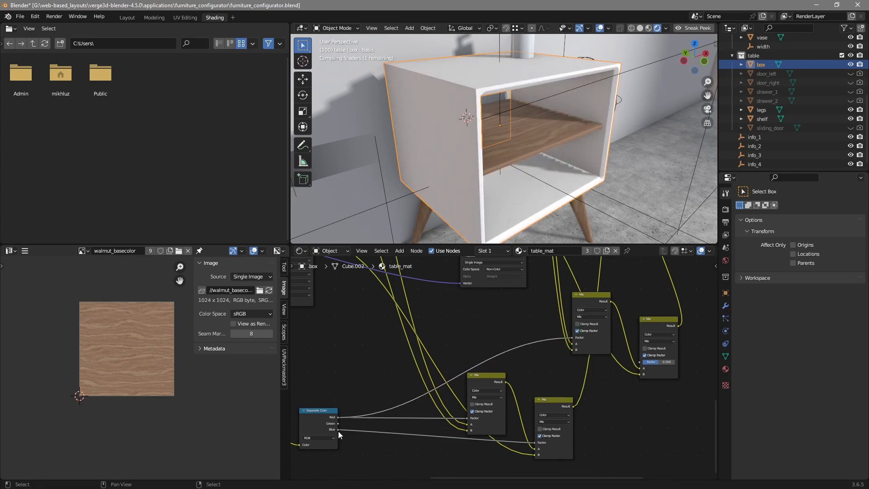
{"action": "left_click_drag", "start_coordinate": [338, 429], "coordinate": [639, 362]}
{"action": "mouse_move", "coordinate": [562, 124]}
{"action": "middle_mouse_down"}
{"action": "mouse_move", "coordinate": [435, 138]}
{"action": "mouse_move", "coordinate": [444, 113]}
{"action": "mouse_move", "coordinate": [517, 112]}
{"action": "mouse_move", "coordinate": [553, 128]}
{"action": "middle_mouse_up"}
{"action": "scroll", "coordinate": [545, 344], "scroll_direction": "down", "scroll_amount": 1}
{"action": "middle_click_drag", "start_coordinate": [542, 346], "coordinate": [557, 381]}
Test the box's width shape key, select the height key, and inspect the wood grain on the whole table
{"action": "left_click", "coordinate": [726, 357]}
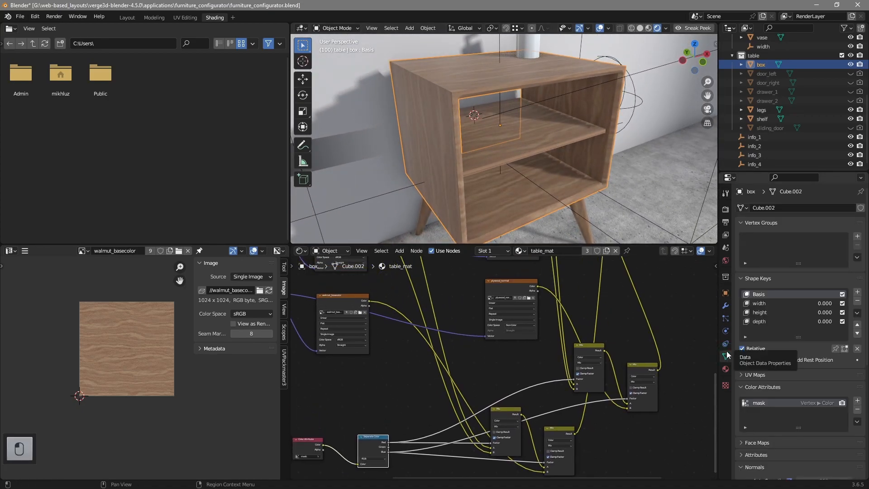
{"action": "left_click", "coordinate": [754, 302]}
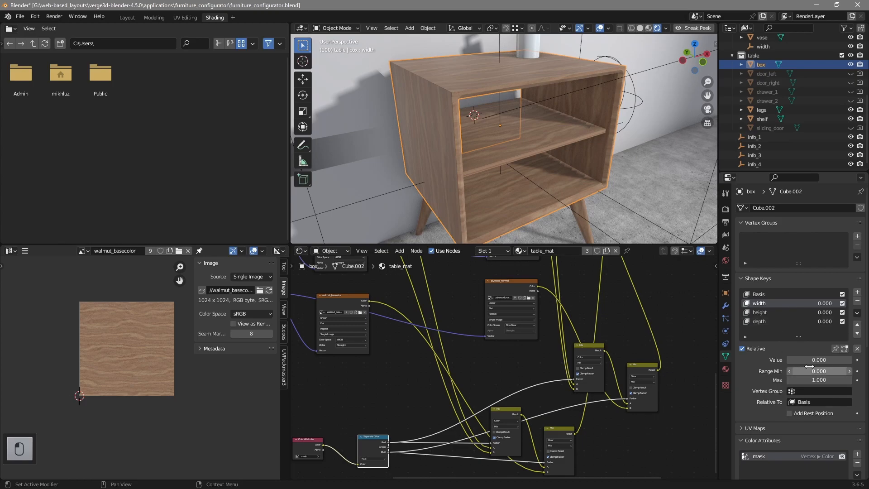
{"action": "left_click_drag", "start_coordinate": [809, 360], "coordinate": [786, 359]}
{"action": "left_click", "coordinate": [761, 312]}
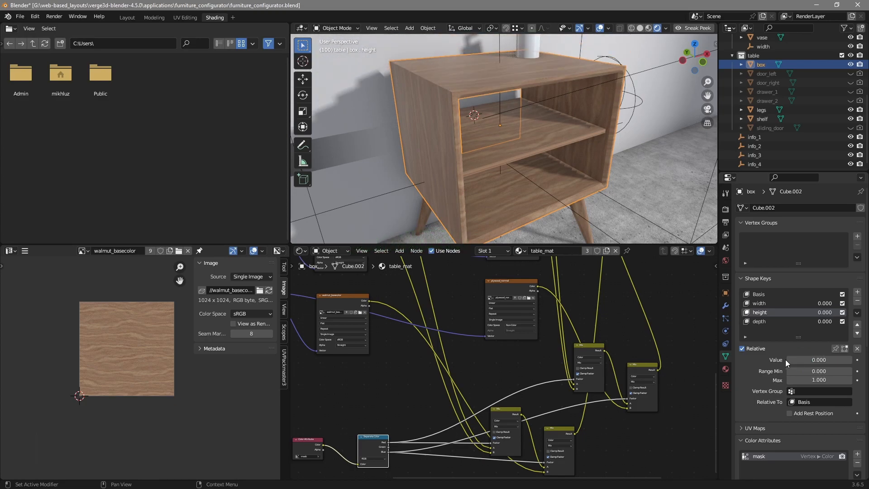
{"action": "scroll", "coordinate": [494, 153], "scroll_direction": "down", "scroll_amount": 2}
{"action": "middle_click_drag", "start_coordinate": [521, 121], "coordinate": [525, 138], "text": "shift"}
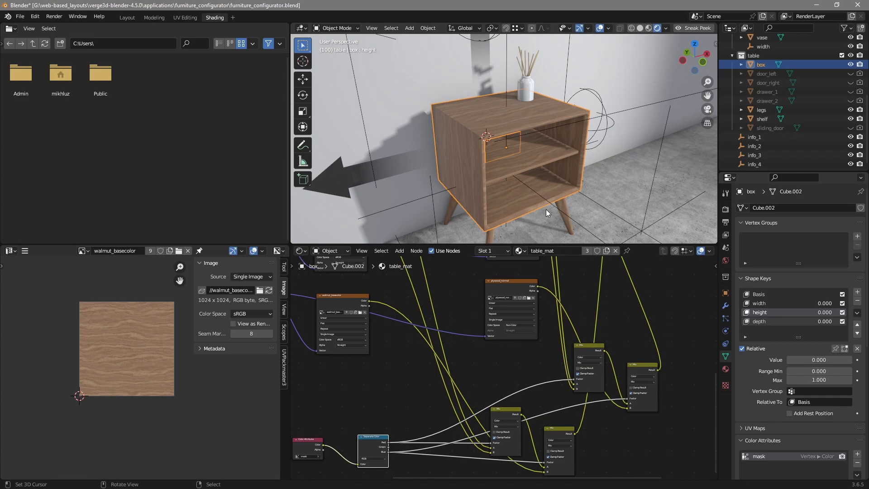
{"action": "middle_click_drag", "start_coordinate": [534, 185], "coordinate": [544, 175]}
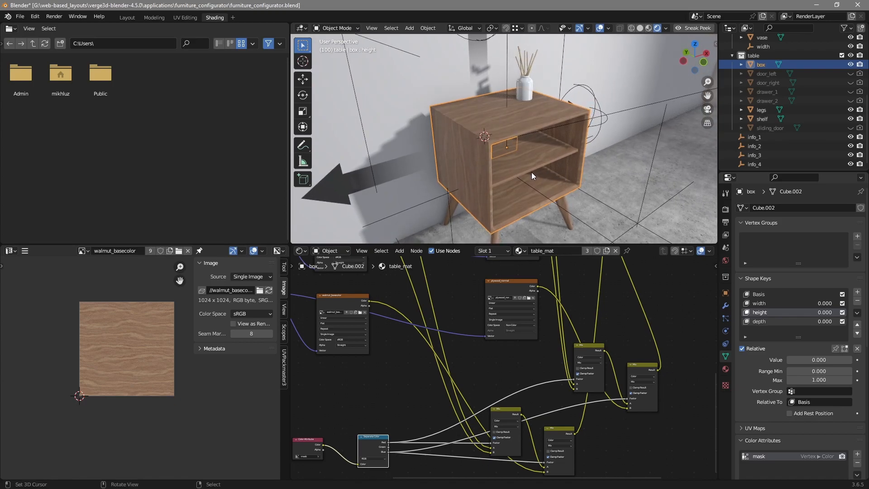
Export the scene as Verge3D glTF (.gltf)
{"action": "key", "text": "q"}
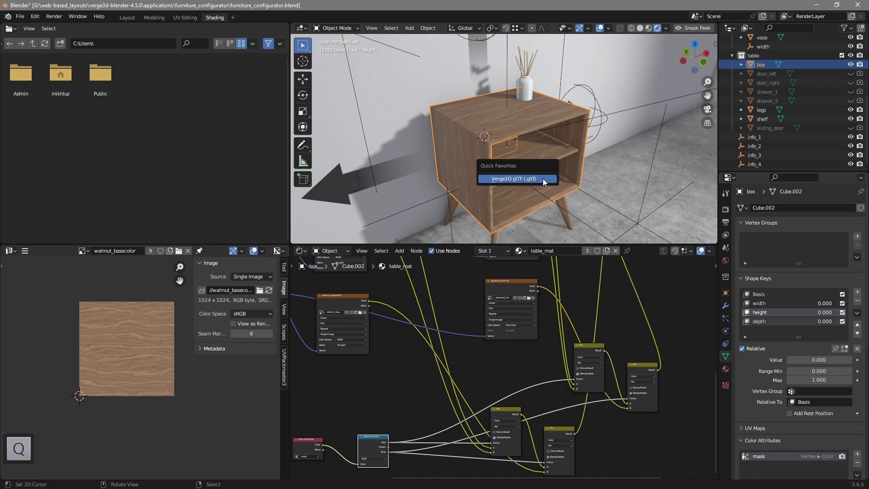
{"action": "left_click", "coordinate": [542, 179]}
{"action": "left_click", "coordinate": [706, 430]}
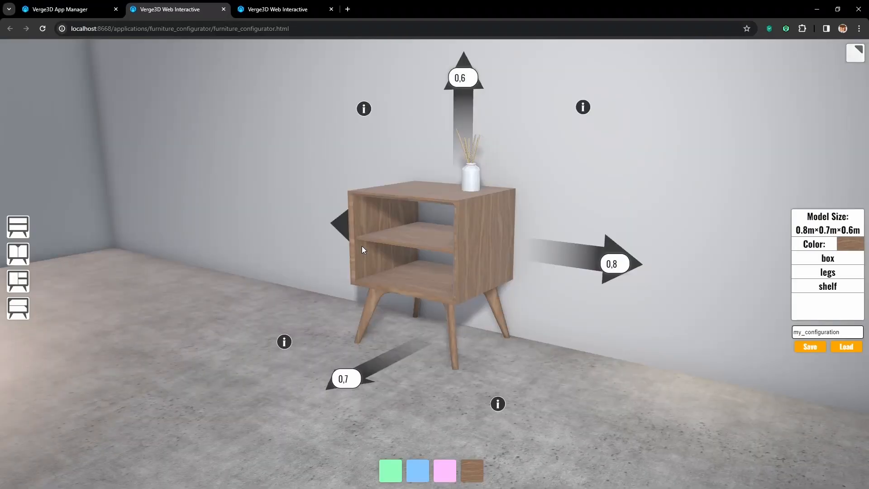
In the browser's furniture configurator, widen the table step by step and bring its width back to 0.8 to check the texture
{"action": "left_click_drag", "start_coordinate": [362, 246], "coordinate": [379, 268]}
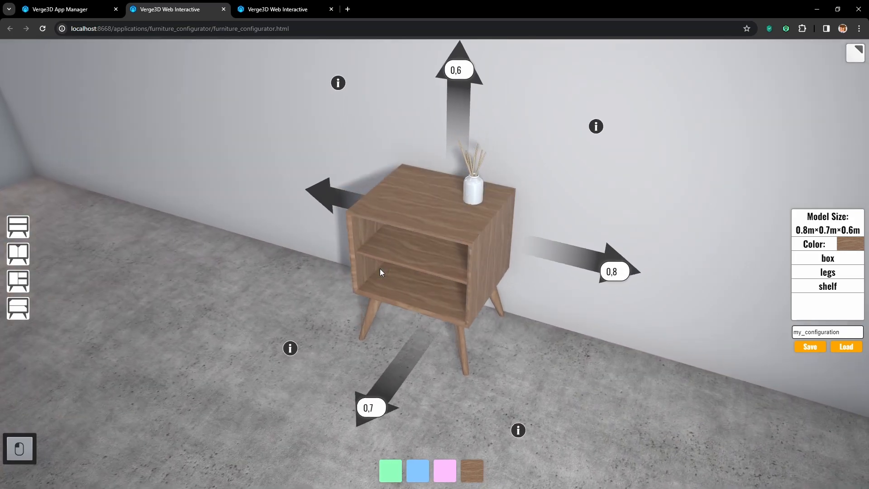
{"action": "left_click", "coordinate": [625, 269]}
{"action": "left_click", "coordinate": [626, 269]}
{"action": "left_click", "coordinate": [626, 269]}
{"action": "left_click", "coordinate": [626, 274]}
{"action": "left_click", "coordinate": [626, 275]}
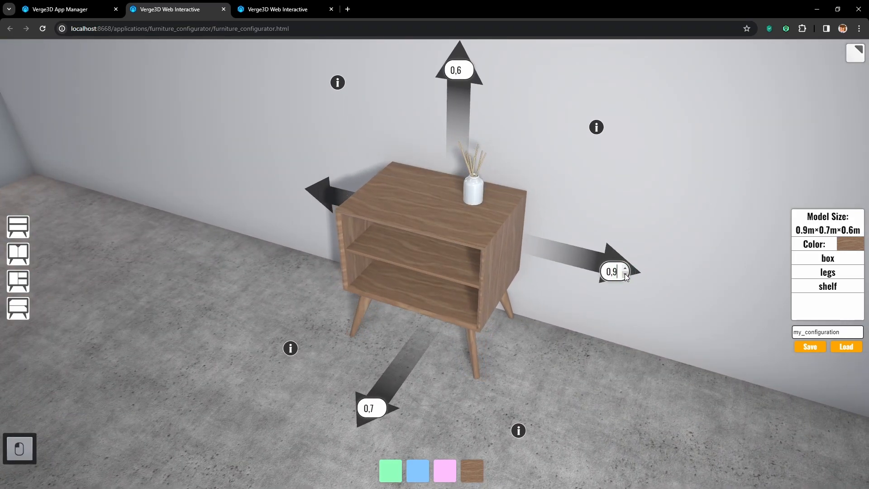
{"action": "left_click", "coordinate": [625, 274]}
Increase the table's depth step by step and bring it back to 0.7 to check the texture
{"action": "left_click", "coordinate": [382, 404]}
{"action": "left_click", "coordinate": [382, 404]}
{"action": "left_click", "coordinate": [382, 404]}
{"action": "left_click", "coordinate": [382, 411]}
{"action": "left_click", "coordinate": [382, 411]}
{"action": "left_click", "coordinate": [383, 411]}
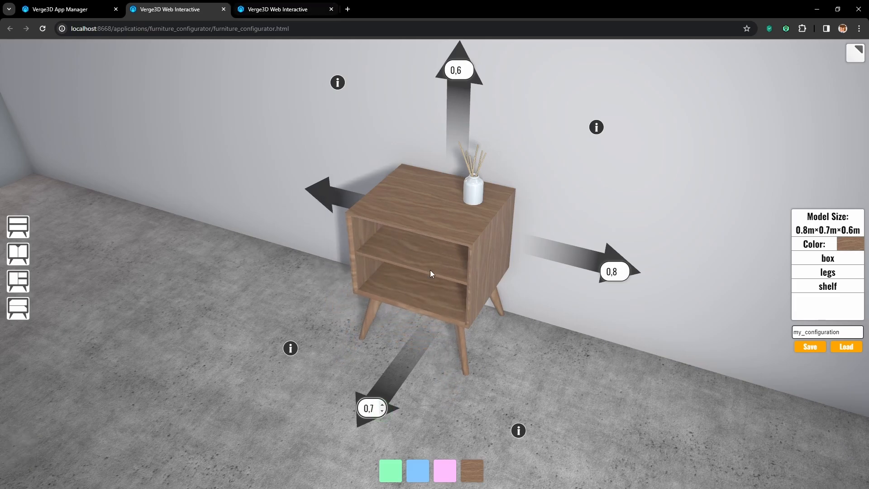
Switch back to Blender and delete the Texture Coordinate node from table_mat
{"action": "key", "text": "alt+Tab"}
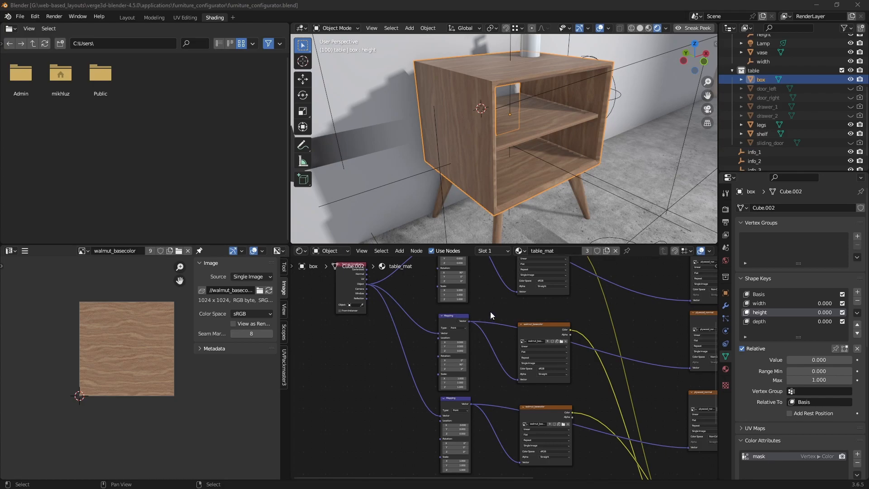
{"action": "middle_click_drag", "start_coordinate": [490, 312], "coordinate": [493, 341]}
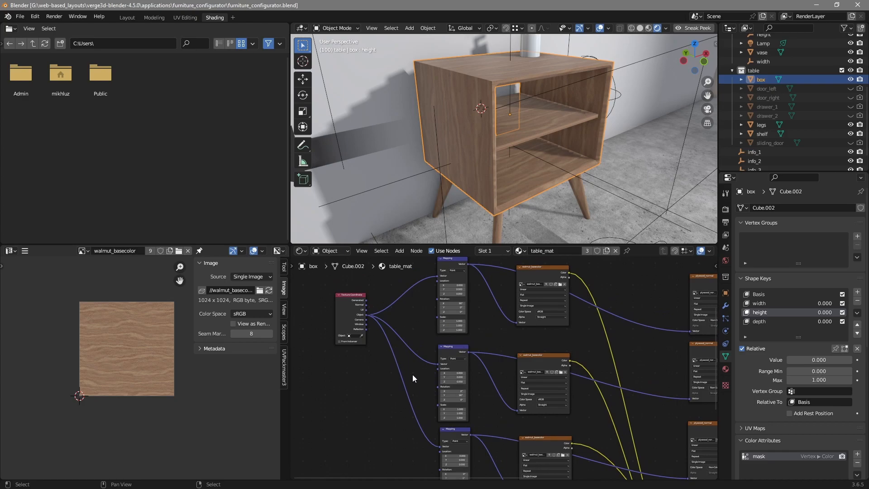
{"action": "left_click", "coordinate": [355, 312]}
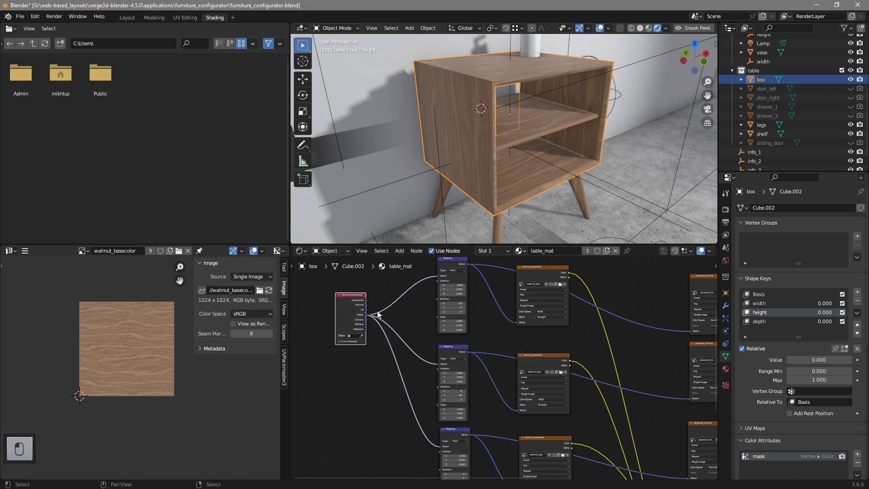
{"action": "key", "text": "x"}
Insert reroute points on the vector links between the three Mapping nodes and their texture nodes
{"action": "mouse_move", "coordinate": [477, 262]}
{"action": "right_mouse_down", "text": "shift"}
{"action": "mouse_move", "coordinate": [487, 345]}
{"action": "mouse_move", "coordinate": [478, 362]}
{"action": "right_mouse_up", "text": "shift"}
{"action": "middle_click_drag", "start_coordinate": [488, 376], "coordinate": [486, 339]}
{"action": "right_click_drag", "start_coordinate": [478, 391], "coordinate": [476, 406], "text": "shift"}
Delete the three Mapping nodes in front of the wood texture branches in table_mat
{"action": "left_click", "coordinate": [452, 396]}
{"action": "key", "text": "x"}
{"action": "left_click", "coordinate": [454, 317]}
{"action": "key", "text": "x"}
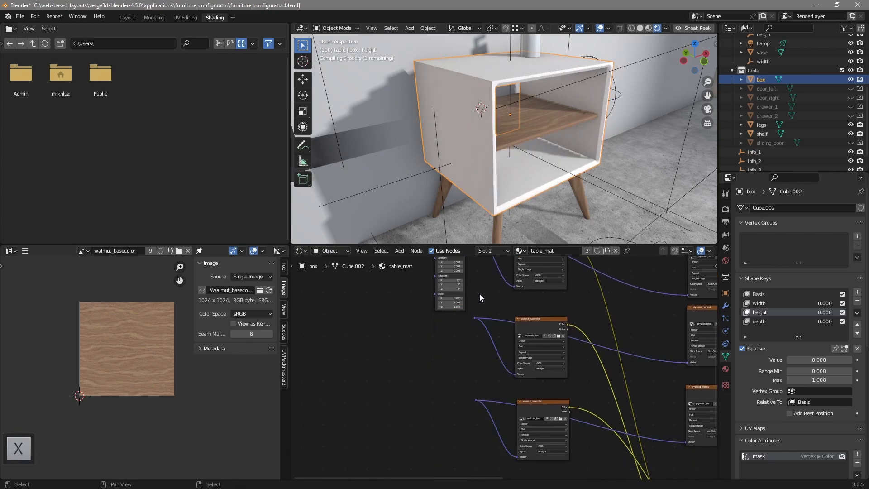
{"action": "middle_click_drag", "start_coordinate": [479, 294], "coordinate": [477, 327]}
{"action": "left_click", "coordinate": [447, 262]}
{"action": "key", "text": "x"}
Add a UV Map node and connect its output to the reroute points of all three texture branches
{"action": "key", "text": "shift+a"}
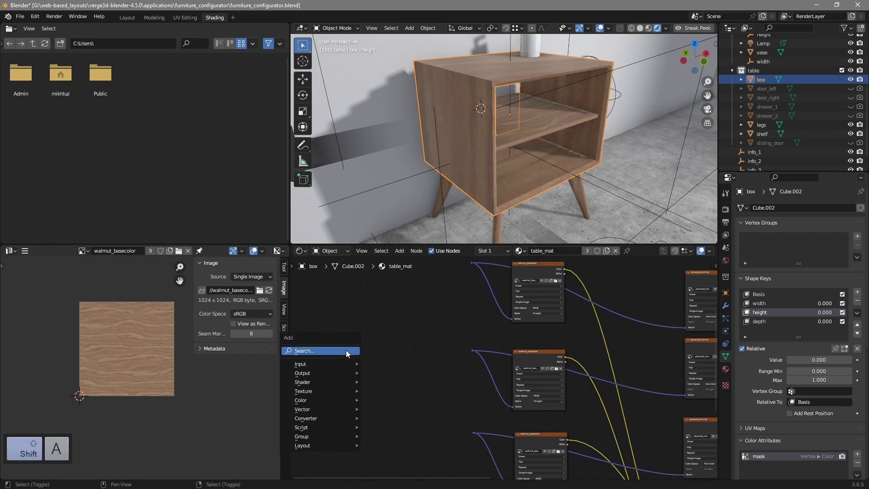
{"action": "mouse_move", "coordinate": [336, 364]}
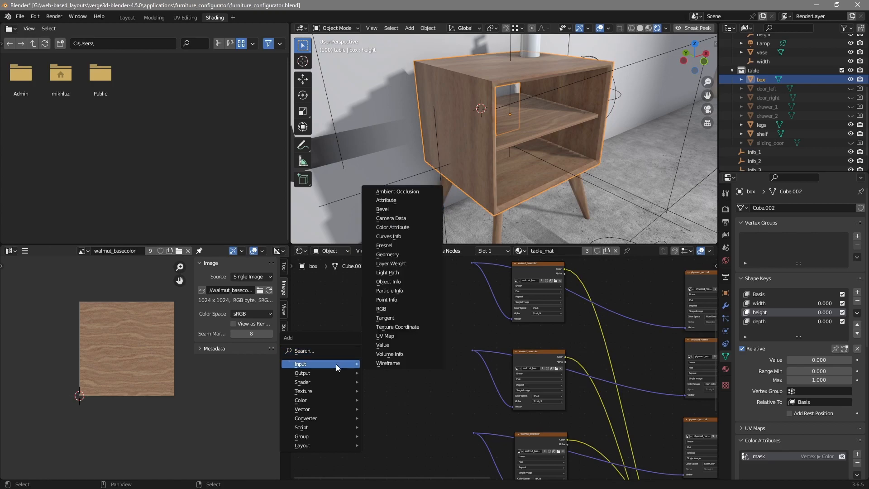
{"action": "left_click", "coordinate": [398, 335]}
{"action": "left_click", "coordinate": [303, 380]}
{"action": "left_click_drag", "start_coordinate": [335, 388], "coordinate": [478, 313]}
{"action": "left_click", "coordinate": [401, 410]}
{"action": "left_click_drag", "start_coordinate": [336, 436], "coordinate": [477, 311]}
{"action": "middle_click_drag", "start_coordinate": [416, 416], "coordinate": [436, 317]}
{"action": "left_click_drag", "start_coordinate": [356, 337], "coordinate": [497, 299]}
{"action": "left_click_drag", "start_coordinate": [356, 336], "coordinate": [498, 384]}
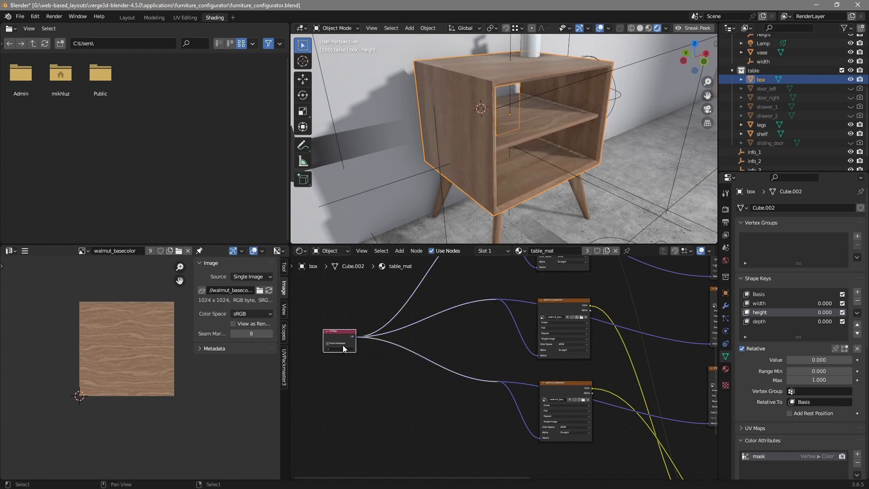
Choose UVMap in the UV Map node and gather its three outgoing links in one reroute point beside it
{"action": "left_click", "coordinate": [340, 349]}
{"action": "left_click", "coordinate": [355, 358]}
{"action": "middle_click_drag", "start_coordinate": [421, 375], "coordinate": [530, 384]}
{"action": "right_click", "coordinate": [453, 347]}
{"action": "key", "text": "g"}
{"action": "left_click", "coordinate": [350, 349]}
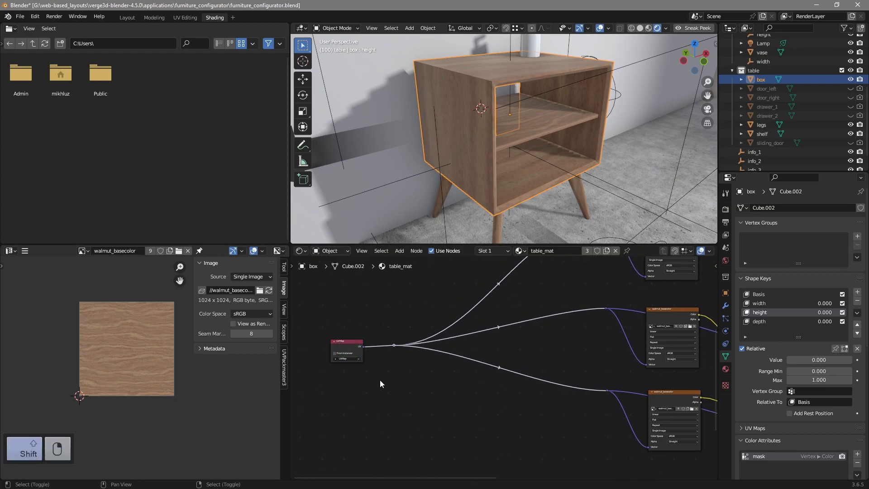
Insert a Mapping node between the UV Map node and the shared reroute, with its scale set to 4 on all axes
{"action": "key", "text": "shift+a"}
{"action": "mouse_move", "coordinate": [364, 409]}
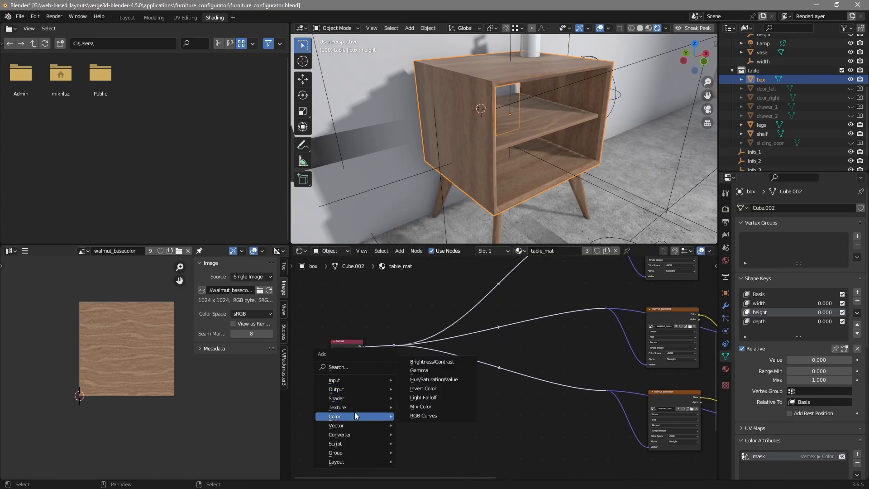
{"action": "left_click", "coordinate": [349, 424]}
{"action": "left_click", "coordinate": [428, 370]}
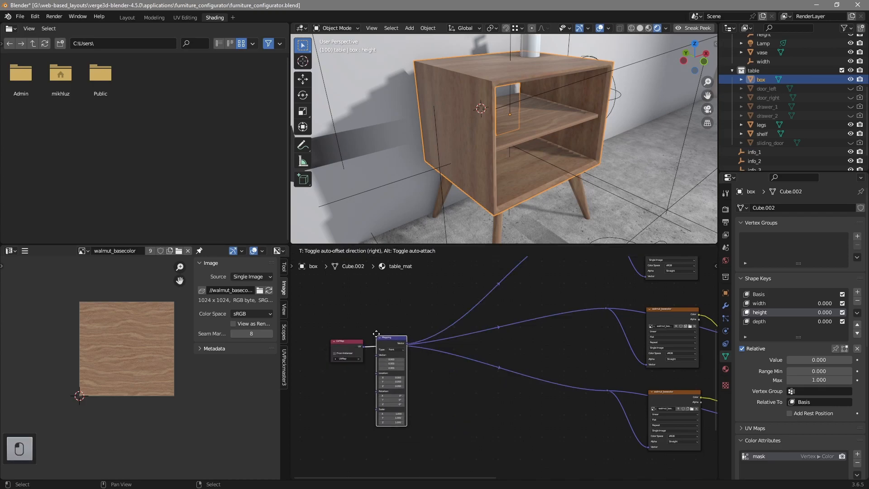
{"action": "left_click", "coordinate": [374, 342]}
{"action": "left_click", "coordinate": [396, 394]}
{"action": "type", "text": "3"}
{"action": "key", "text": "BackSpace"}
{"action": "type", "text": "4"}
{"action": "key", "text": "Return"}
{"action": "middle_click_drag", "start_coordinate": [589, 168], "coordinate": [588, 169]}
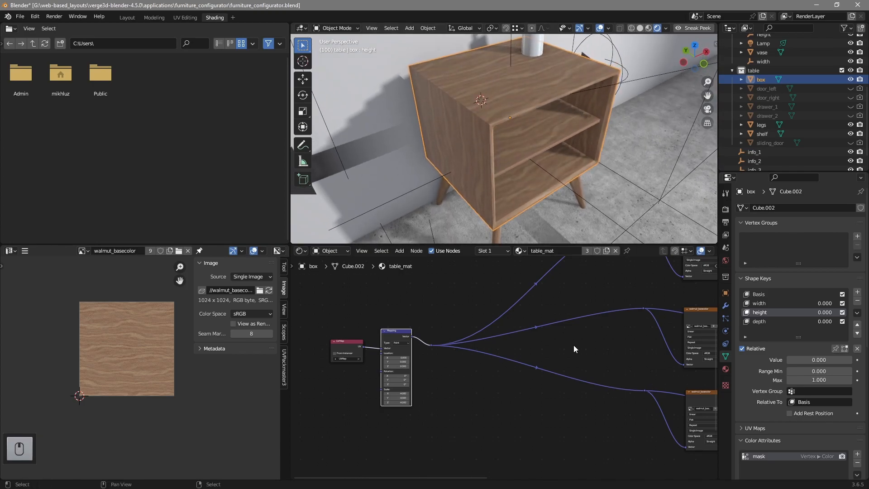
Insert a second Mapping node on the link from the shared reroute to the upper texture branch
{"action": "middle_click_drag", "start_coordinate": [571, 345], "coordinate": [501, 391]}
{"action": "key", "text": "shift+a"}
{"action": "mouse_move", "coordinate": [500, 348]}
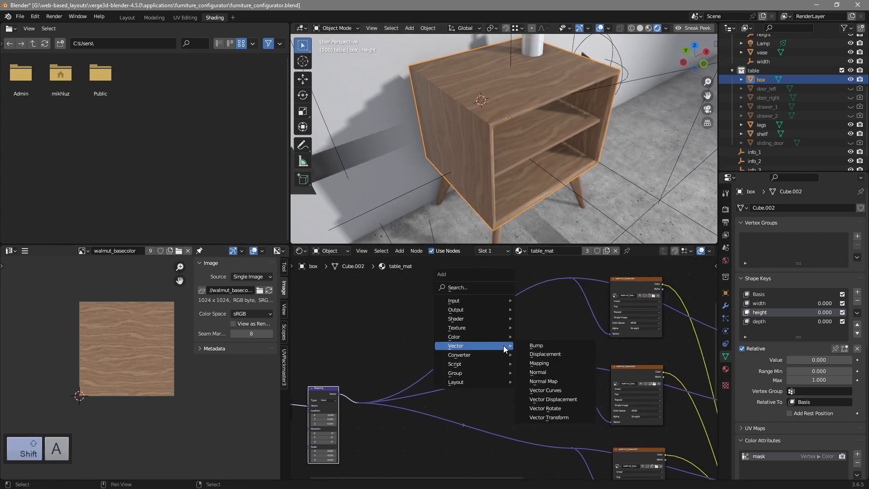
{"action": "left_click", "coordinate": [542, 364]}
{"action": "left_click", "coordinate": [508, 278]}
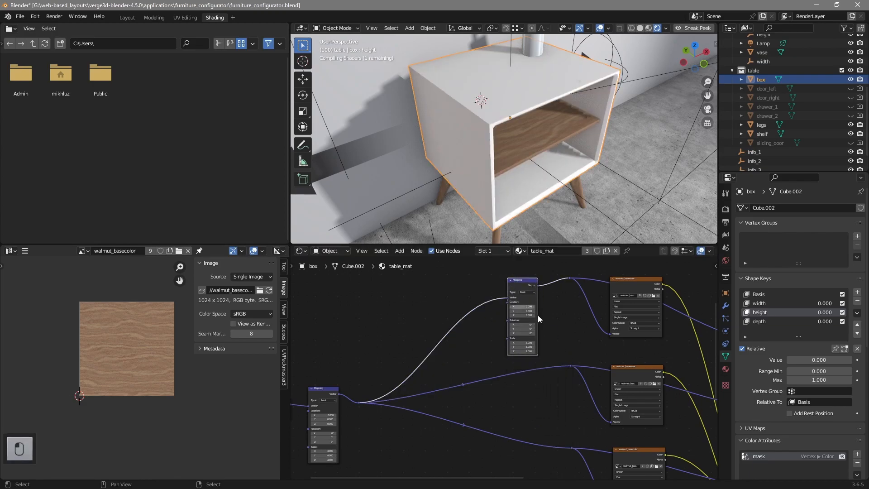
{"action": "key", "text": "g"}
{"action": "left_click", "coordinate": [544, 298]}
Duplicate the branch Mapping node onto the middle and lower texture branches and check the wood grain on the box
{"action": "key", "text": "shift+d"}
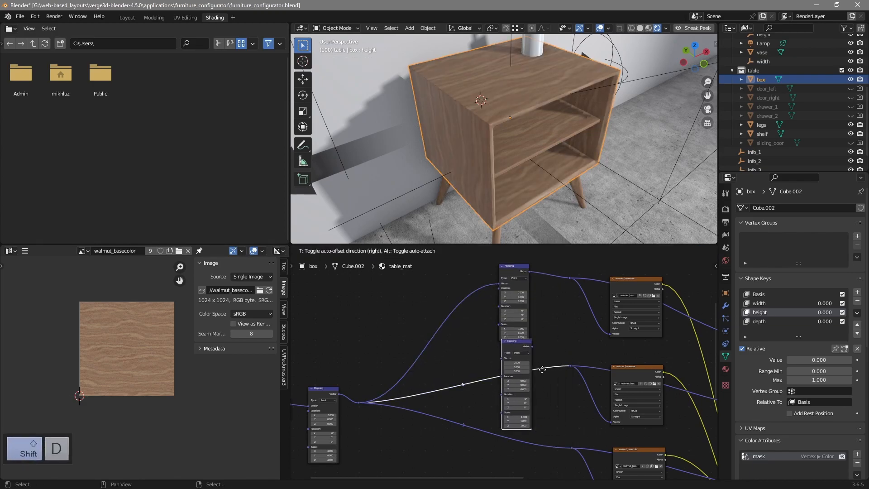
{"action": "left_click", "coordinate": [557, 360]}
{"action": "key", "text": "g"}
{"action": "left_click", "coordinate": [557, 361]}
{"action": "middle_click_drag", "start_coordinate": [555, 369], "coordinate": [543, 319]}
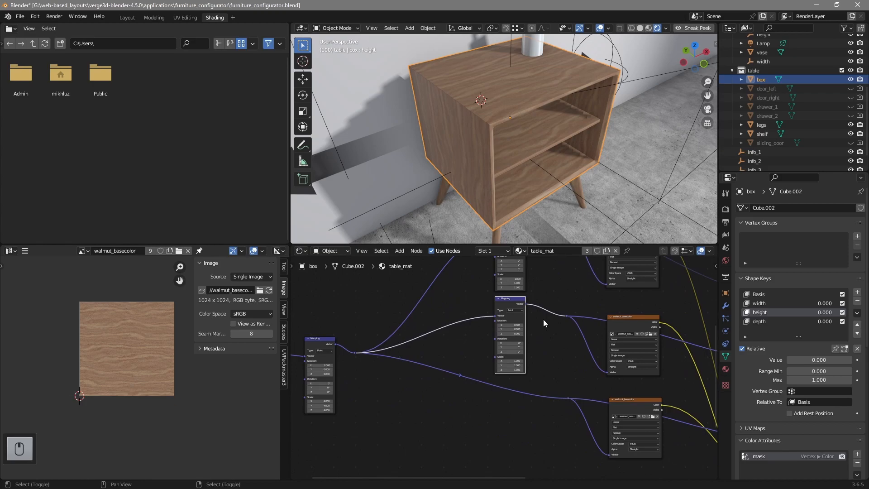
{"action": "key", "text": "shift+d"}
{"action": "left_click", "coordinate": [545, 403]}
{"action": "key", "text": "g"}
{"action": "left_click", "coordinate": [553, 406]}
{"action": "middle_click_drag", "start_coordinate": [510, 186], "coordinate": [528, 248]}
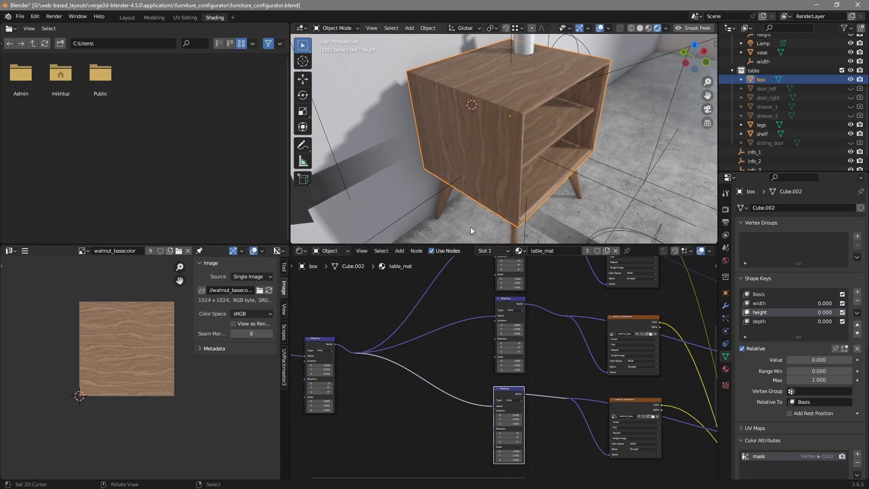
{"action": "mouse_move", "coordinate": [484, 162]}
{"action": "middle_mouse_down"}
{"action": "mouse_move", "coordinate": [498, 159]}
{"action": "mouse_move", "coordinate": [490, 160]}
{"action": "middle_mouse_up"}
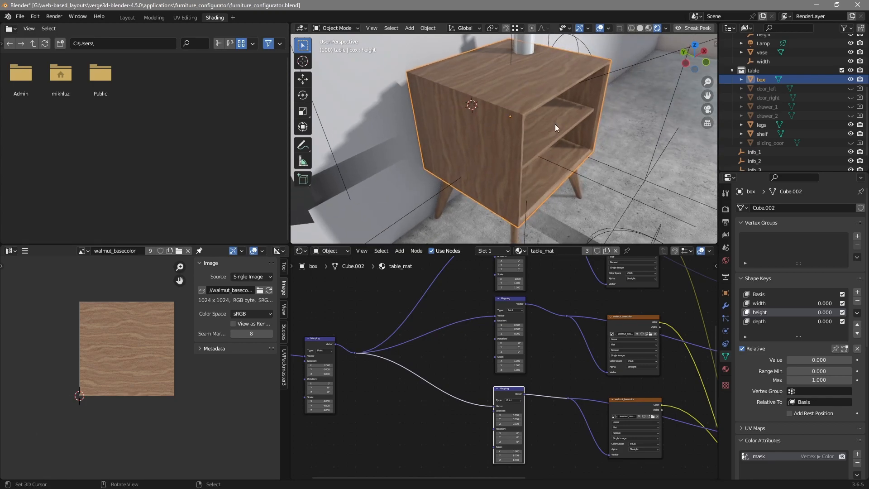
{"action": "middle_click_drag", "start_coordinate": [554, 126], "coordinate": [553, 129]}
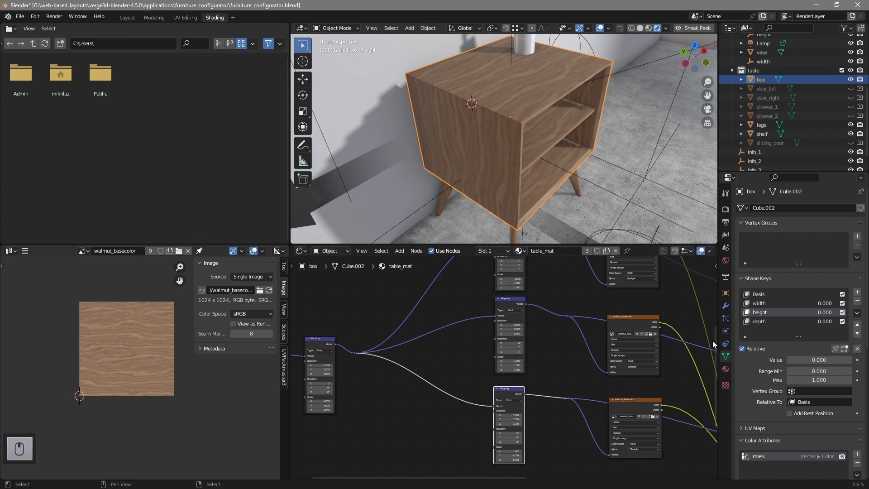
Add a Combine XYZ node and connect its vector to the Scale input of the upper branch's Mapping node
{"action": "middle_click_drag", "start_coordinate": [466, 400], "coordinate": [427, 394]}
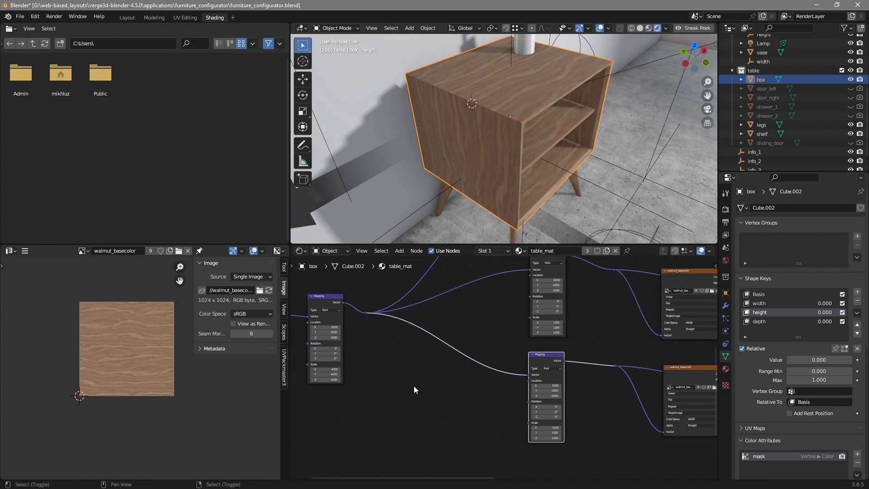
{"action": "key", "text": "shift+a"}
{"action": "mouse_move", "coordinate": [379, 341]}
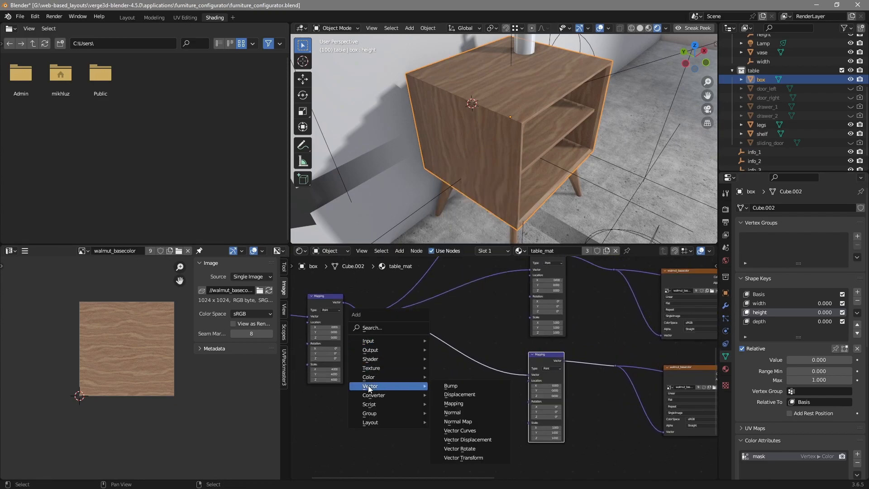
{"action": "mouse_move", "coordinate": [372, 397]}
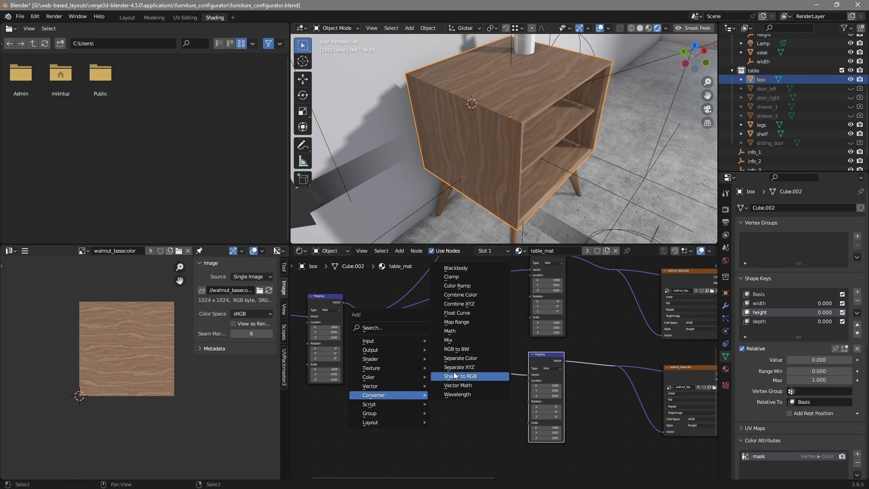
{"action": "left_click", "coordinate": [458, 307]}
{"action": "left_click", "coordinate": [475, 298]}
{"action": "middle_click_drag", "start_coordinate": [500, 304], "coordinate": [493, 357]}
{"action": "key", "text": "g"}
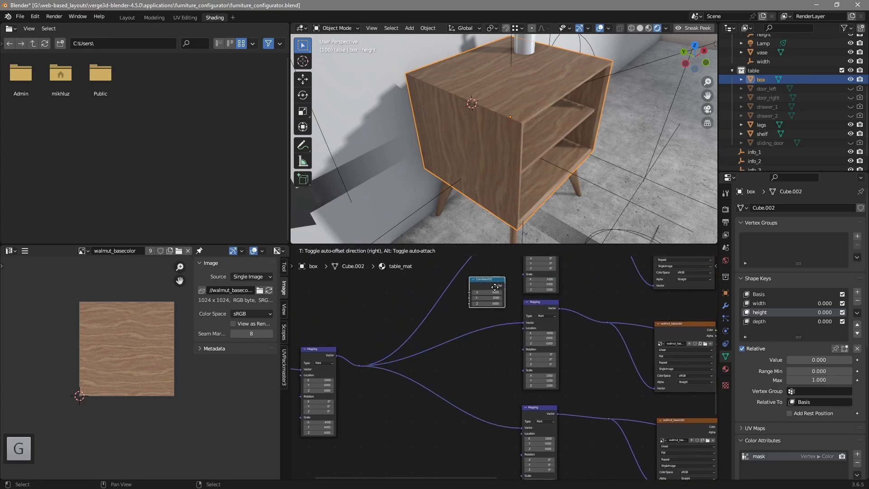
{"action": "left_click", "coordinate": [504, 286]}
{"action": "mouse_move", "coordinate": [505, 286]}
{"action": "left_mouse_down"}
{"action": "mouse_move", "coordinate": [522, 277]}
{"action": "mouse_move", "coordinate": [508, 294]}
{"action": "left_mouse_up"}
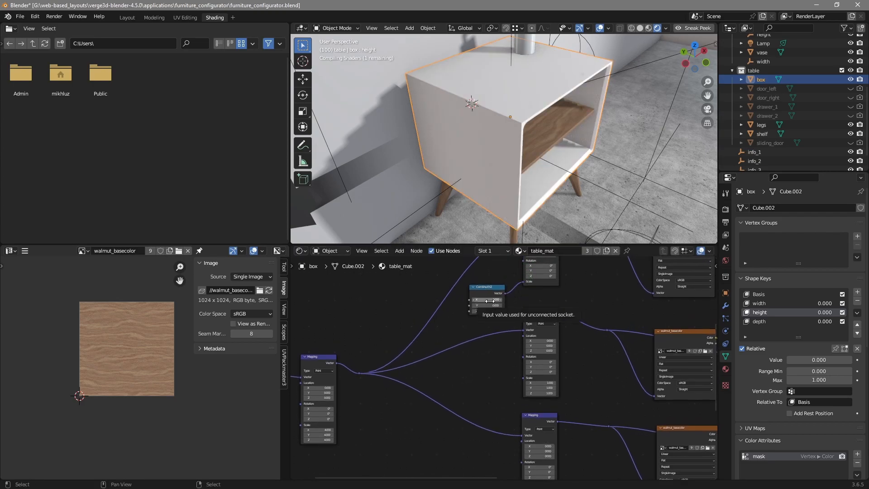
Set the Combine XYZ node's X, Y and Z values to 1
{"action": "left_click", "coordinate": [488, 300]}
{"action": "type", "text": "1"}
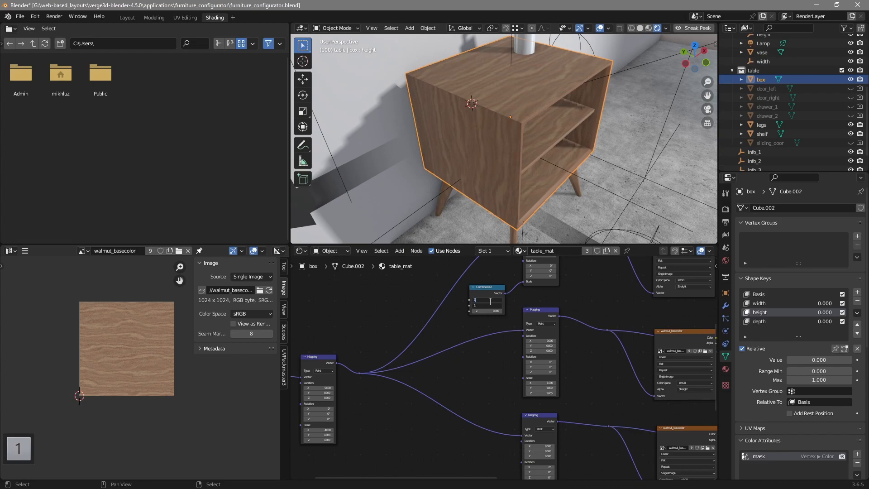
{"action": "key", "text": "Return"}
{"action": "scroll", "coordinate": [517, 308], "scroll_direction": "up", "scroll_amount": 1}
{"action": "left_click_drag", "start_coordinate": [491, 282], "coordinate": [492, 281]}
{"action": "type", "text": "1"}
{"action": "left_click", "coordinate": [485, 265]}
Duplicate the Combine XYZ node twice and connect the copies to the Scale inputs of the middle and lower Mapping nodes
{"action": "key", "text": "shift+d"}
{"action": "left_click", "coordinate": [476, 369]}
{"action": "left_click_drag", "start_coordinate": [495, 377], "coordinate": [528, 381]}
{"action": "middle_click_drag", "start_coordinate": [483, 392], "coordinate": [482, 311]}
{"action": "key", "text": "shift+d"}
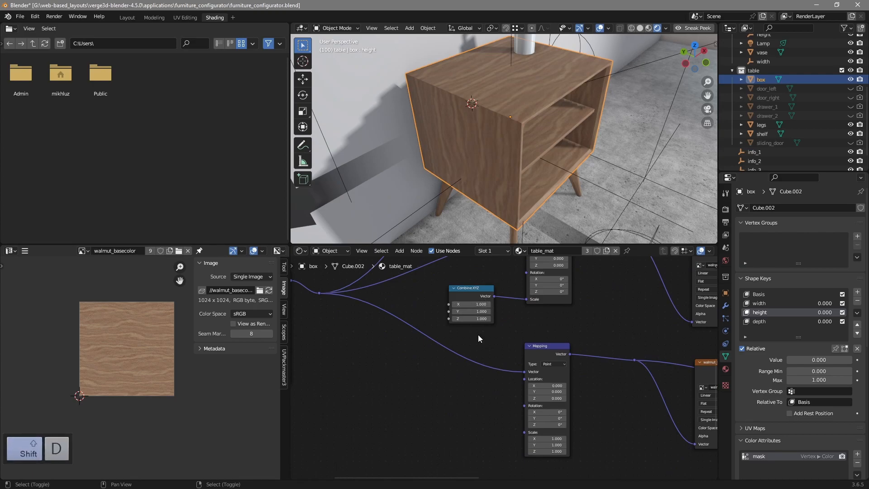
{"action": "left_click", "coordinate": [474, 298]}
{"action": "key", "text": "shift+d"}
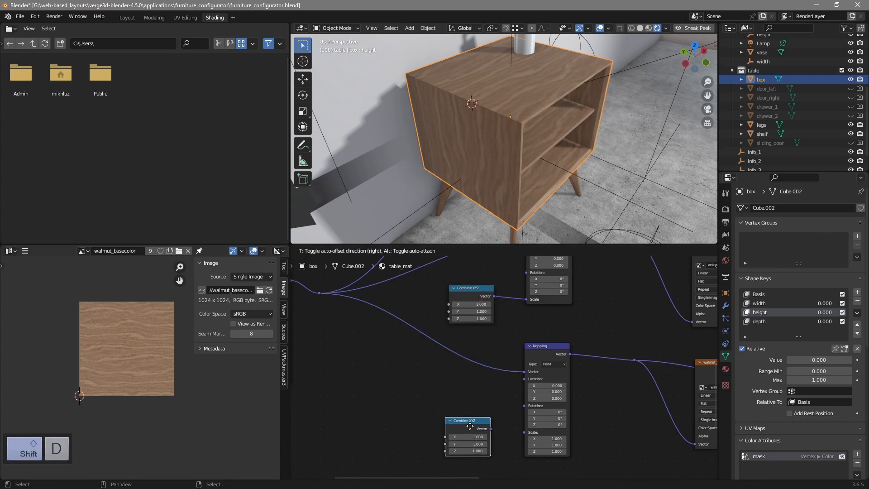
{"action": "left_click", "coordinate": [489, 429]}
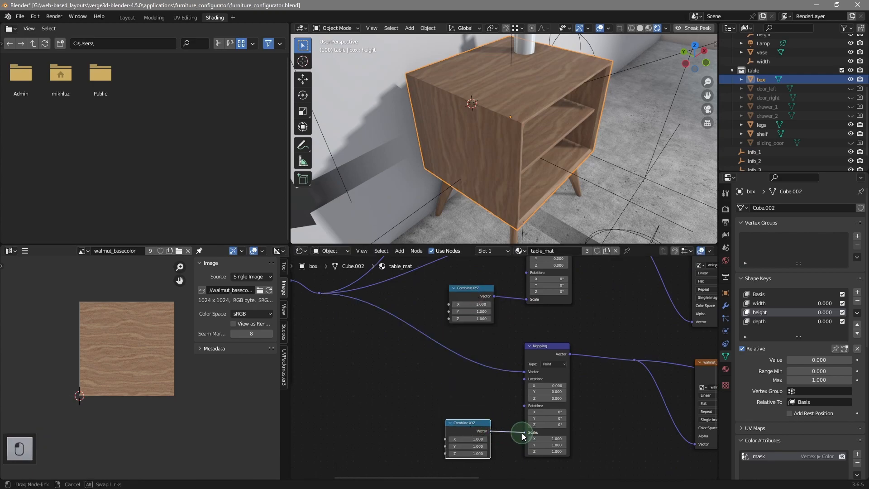
{"action": "left_click_drag", "start_coordinate": [523, 433], "coordinate": [523, 433]}
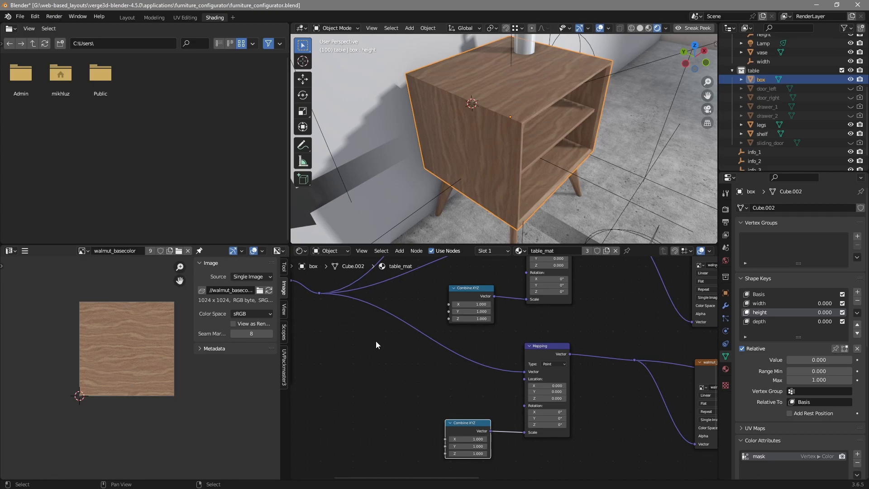
Add a Value node below the shared reroute and duplicate it twice to make a column of three
{"action": "scroll", "coordinate": [373, 341], "scroll_direction": "left", "scroll_amount": 5, "text": "ctrl"}
{"action": "key", "text": "shift+a"}
{"action": "mouse_move", "coordinate": [394, 312]}
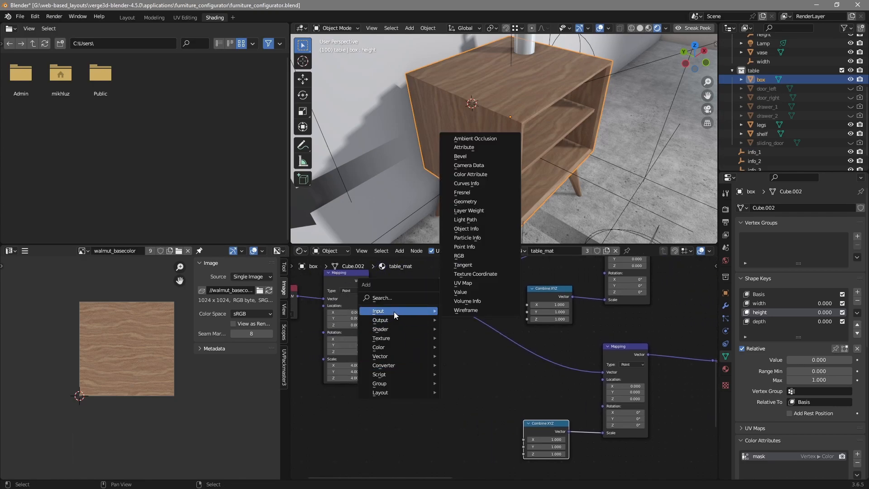
{"action": "left_click", "coordinate": [455, 293]}
{"action": "left_click", "coordinate": [399, 329]}
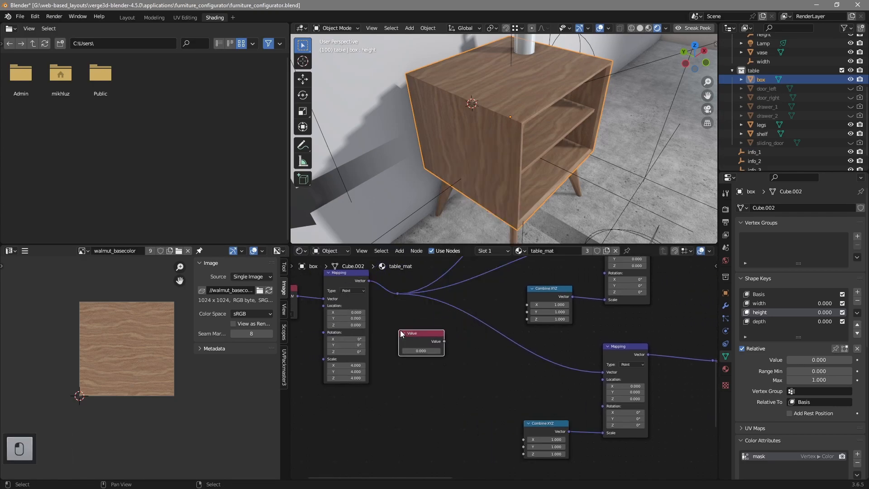
{"action": "key", "text": "shift+d"}
{"action": "left_click", "coordinate": [415, 374]}
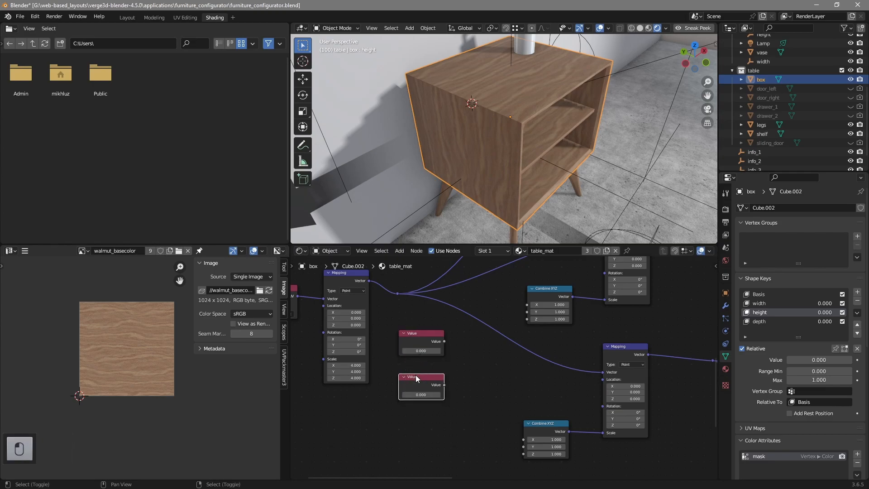
{"action": "key", "text": "shift+d"}
{"action": "left_click", "coordinate": [416, 416]}
{"action": "scroll", "coordinate": [430, 324], "scroll_direction": "down", "scroll_amount": 2, "text": "shift"}
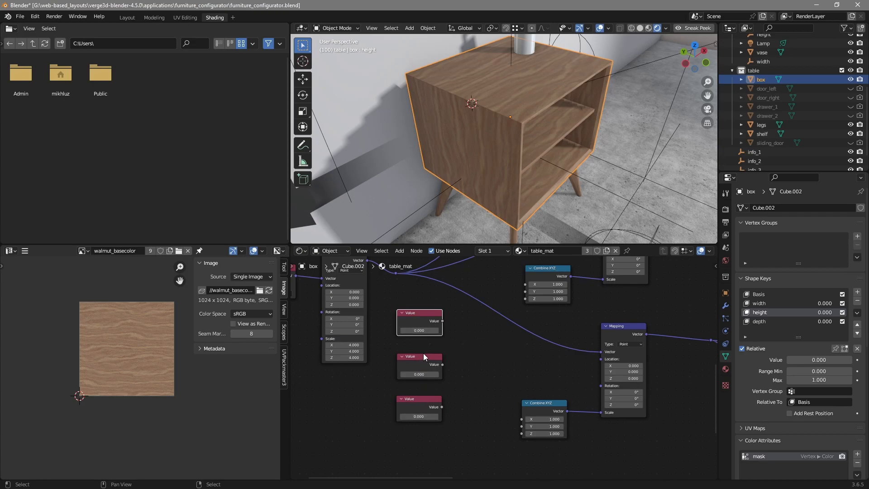
Name the uppermost Value node w_size
{"action": "left_click", "coordinate": [422, 330]}
{"action": "left_click", "coordinate": [424, 319]}
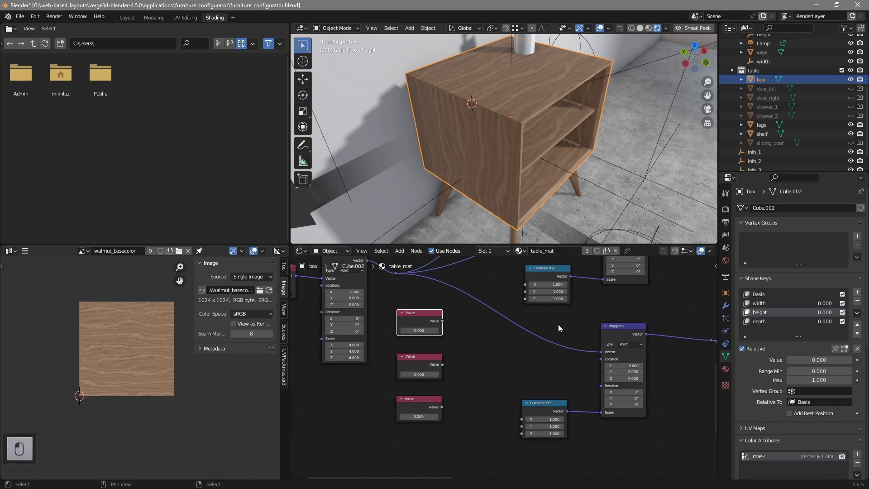
{"action": "key", "text": "n"}
{"action": "left_click", "coordinate": [680, 276]}
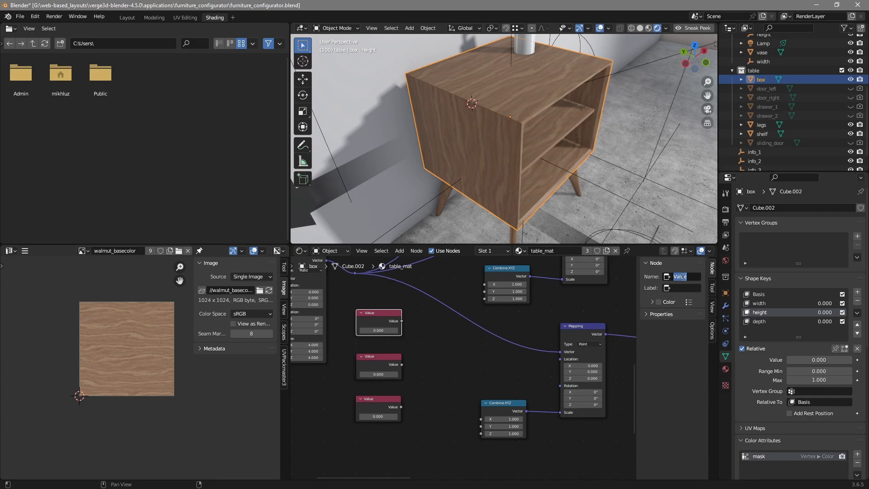
{"action": "type", "text": "w"}
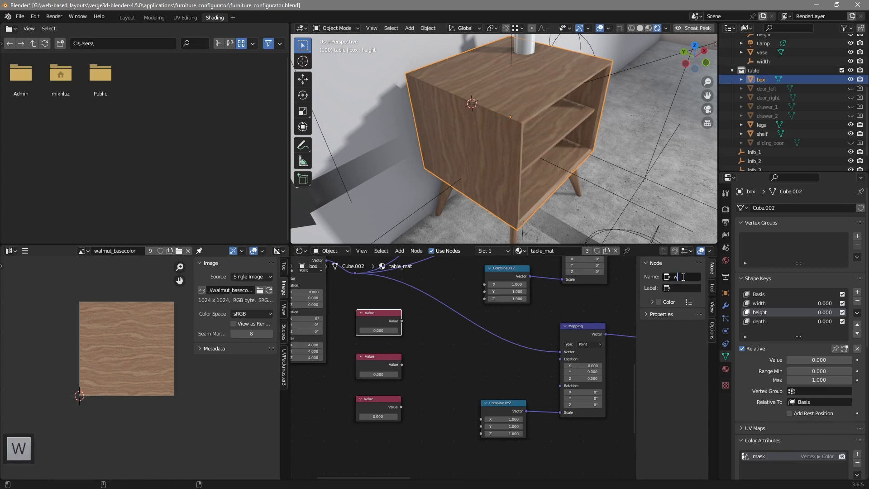
{"action": "type", "text": "_size"}
{"action": "key", "text": "Return"}
Name the middle Value node d_size and the lowest one h_size
{"action": "left_click", "coordinate": [386, 363]}
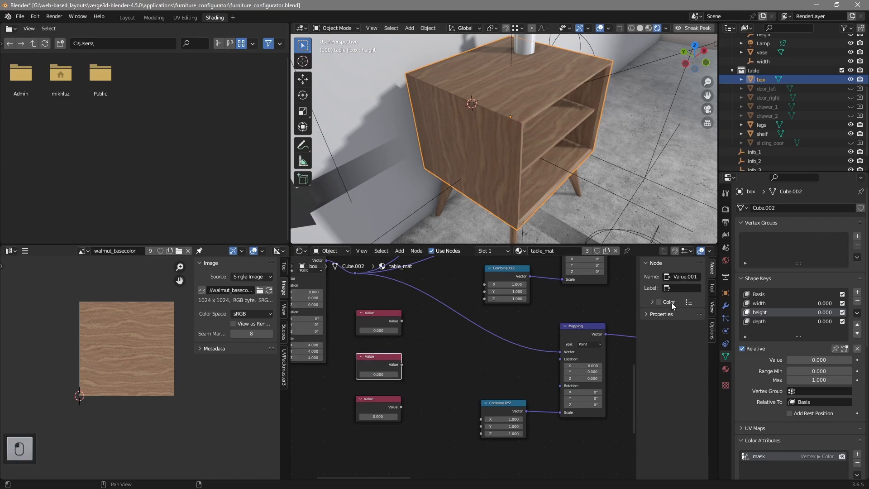
{"action": "left_click", "coordinate": [694, 276]}
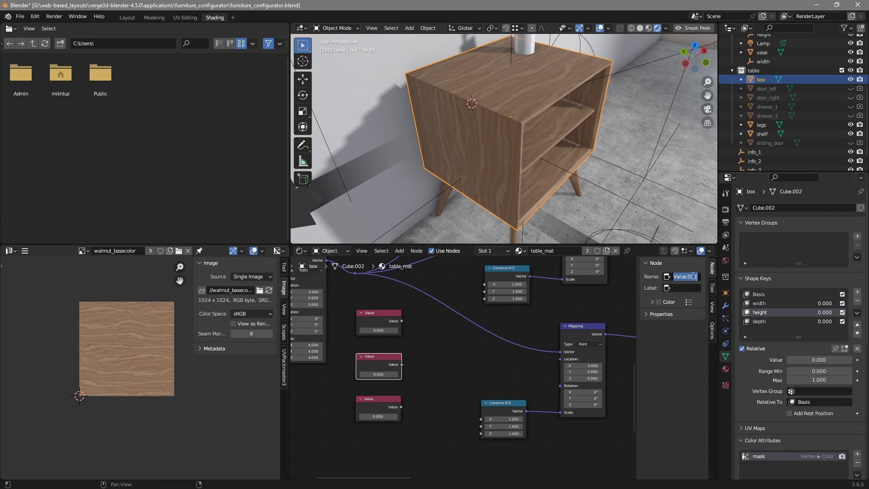
{"action": "type", "text": "d_size"}
{"action": "key", "text": "Return"}
{"action": "left_click", "coordinate": [362, 406]}
{"action": "type", "text": "h_size"}
{"action": "key", "text": "Return"}
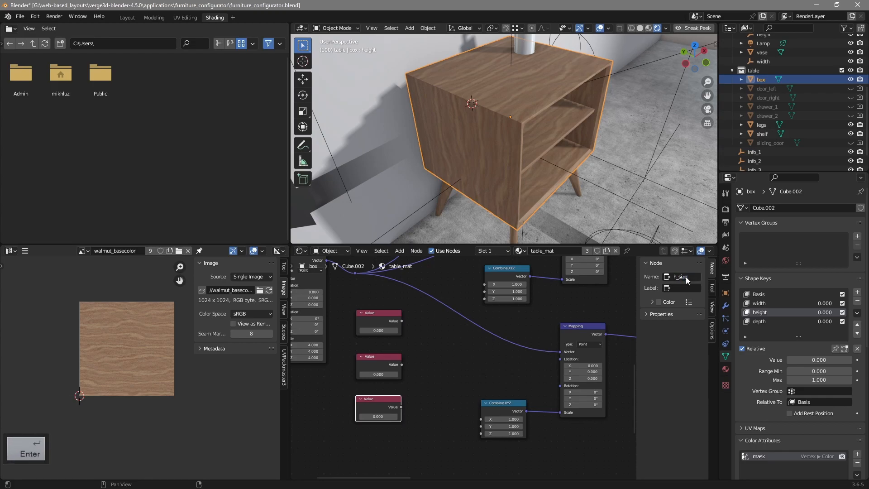
Test how the upper Combine XYZ node's X value scales the wood texture by raising it, and reset it to 1.000
{"action": "middle_click_drag", "start_coordinate": [431, 386], "coordinate": [424, 401]}
{"action": "scroll", "coordinate": [452, 368], "scroll_direction": "down", "scroll_amount": 3}
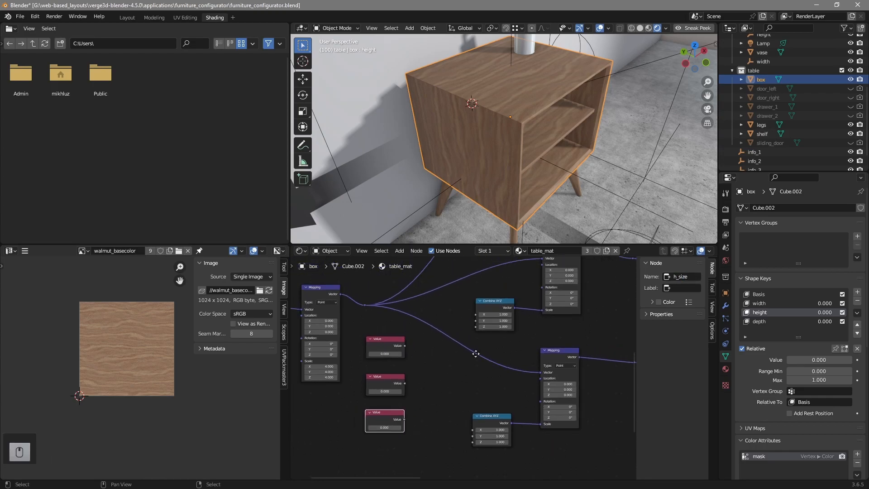
{"action": "middle_click_drag", "start_coordinate": [476, 350], "coordinate": [478, 383]}
{"action": "middle_click_drag", "start_coordinate": [481, 272], "coordinate": [491, 280]}
{"action": "left_click_drag", "start_coordinate": [500, 270], "coordinate": [496, 278]}
{"action": "middle_click_drag", "start_coordinate": [491, 424], "coordinate": [487, 409]}
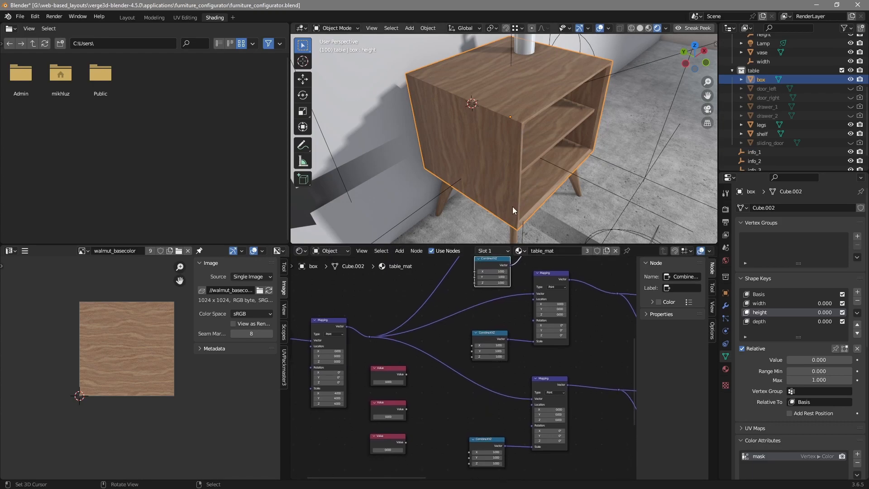
{"action": "scroll", "coordinate": [501, 320], "scroll_direction": "up", "scroll_amount": 3}
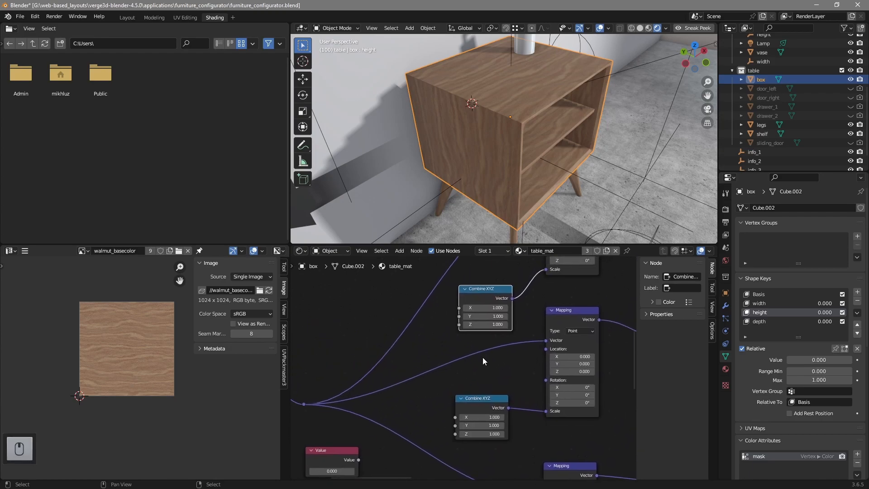
{"action": "middle_click_drag", "start_coordinate": [526, 174], "coordinate": [531, 196]}
{"action": "scroll", "coordinate": [531, 197], "scroll_direction": "up", "scroll_amount": 1}
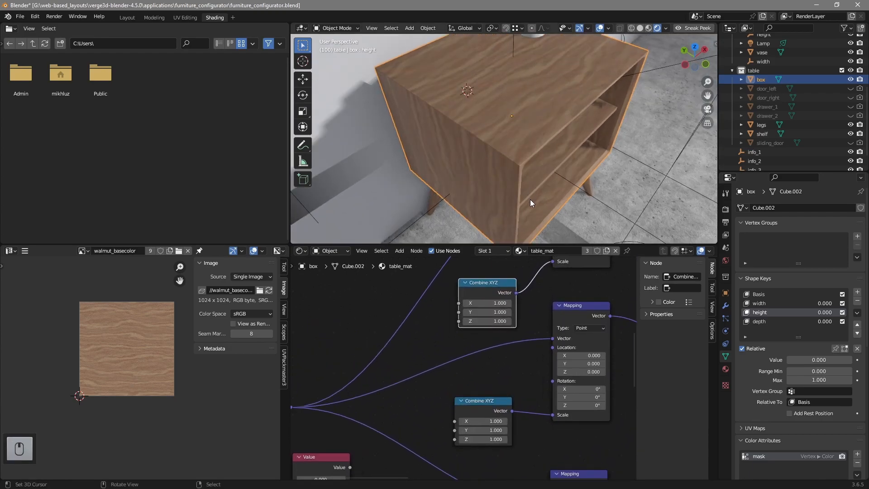
{"action": "middle_click_drag", "start_coordinate": [518, 311], "coordinate": [492, 290]}
{"action": "left_click", "coordinate": [441, 291]}
{"action": "middle_click_drag", "start_coordinate": [582, 192], "coordinate": [561, 161]}
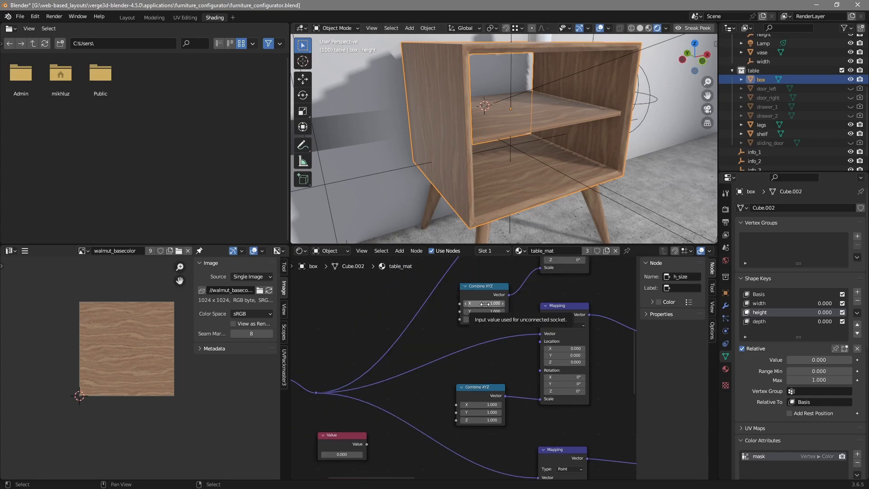
{"action": "scroll", "coordinate": [495, 319], "scroll_direction": "up", "scroll_amount": 4}
{"action": "middle_click_drag", "start_coordinate": [523, 277], "coordinate": [495, 318]}
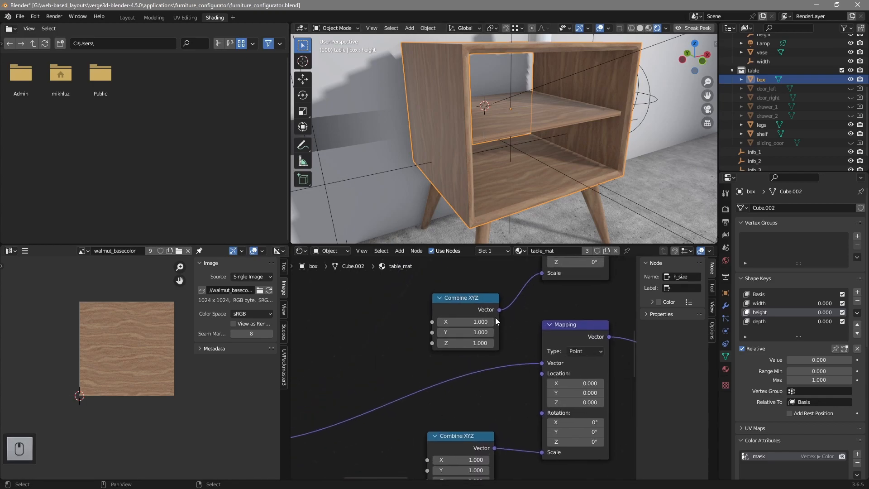
{"action": "left_click", "coordinate": [492, 321]}
{"action": "left_click", "coordinate": [492, 321]}
{"action": "left_click", "coordinate": [492, 321]}
{"action": "left_click", "coordinate": [492, 321]}
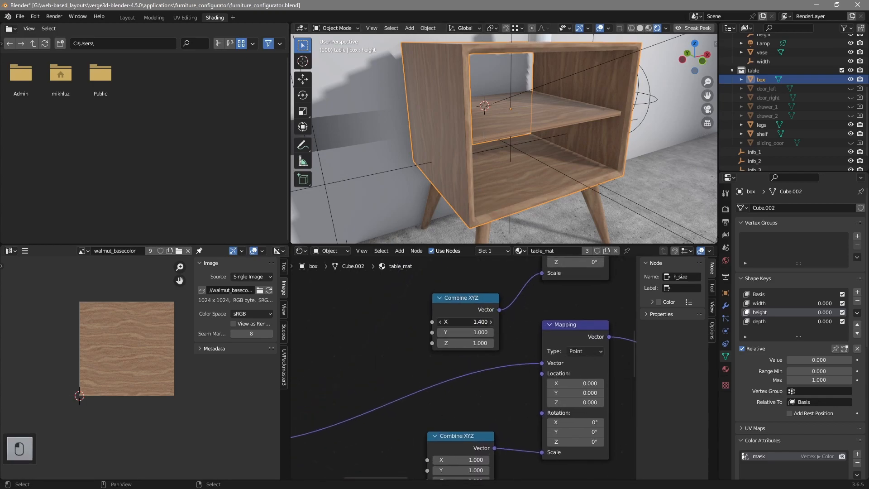
{"action": "left_click", "coordinate": [492, 321]}
{"action": "left_click", "coordinate": [492, 321]}
{"action": "left_click", "coordinate": [492, 321]}
{"action": "left_click", "coordinate": [492, 321]}
{"action": "left_click", "coordinate": [440, 322]}
{"action": "left_click", "coordinate": [440, 322]}
{"action": "left_click", "coordinate": [440, 321]}
{"action": "left_click", "coordinate": [441, 321]}
{"action": "left_click", "coordinate": [441, 321]}
{"action": "left_click", "coordinate": [441, 321]}
{"action": "left_click", "coordinate": [441, 322]}
{"action": "left_click", "coordinate": [441, 321]}
Test the upper Combine XYZ node's Y value by raising it to 1.500, and reset it to 1.000
{"action": "left_click", "coordinate": [491, 333]}
{"action": "left_click", "coordinate": [491, 332]}
{"action": "left_click", "coordinate": [491, 333]}
{"action": "left_click", "coordinate": [490, 333]}
{"action": "left_click", "coordinate": [490, 332]}
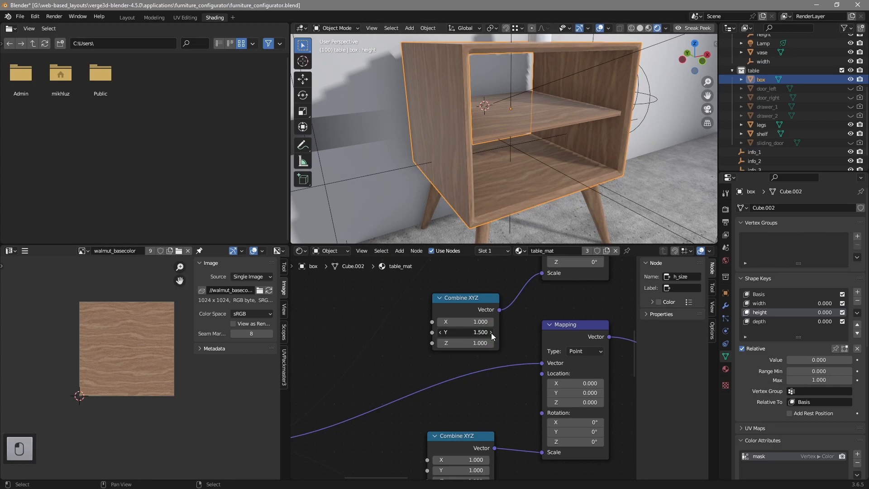
{"action": "left_click", "coordinate": [440, 332]}
{"action": "left_click", "coordinate": [441, 333]}
{"action": "left_click", "coordinate": [440, 333]}
{"action": "left_click", "coordinate": [441, 332]}
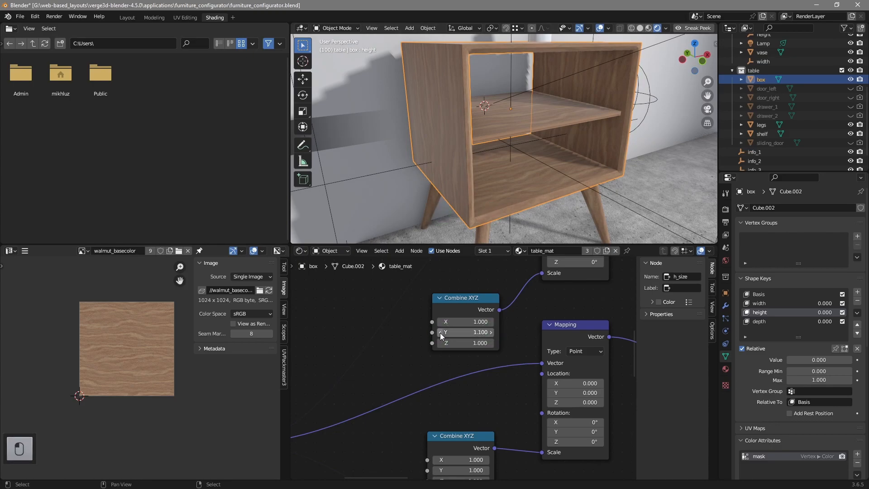
{"action": "left_click", "coordinate": [440, 332]}
Connect the w_size Value node to the upper Combine XYZ node's X input and the h_size node to its Y input
{"action": "scroll", "coordinate": [421, 373], "scroll_direction": "down", "scroll_amount": 3}
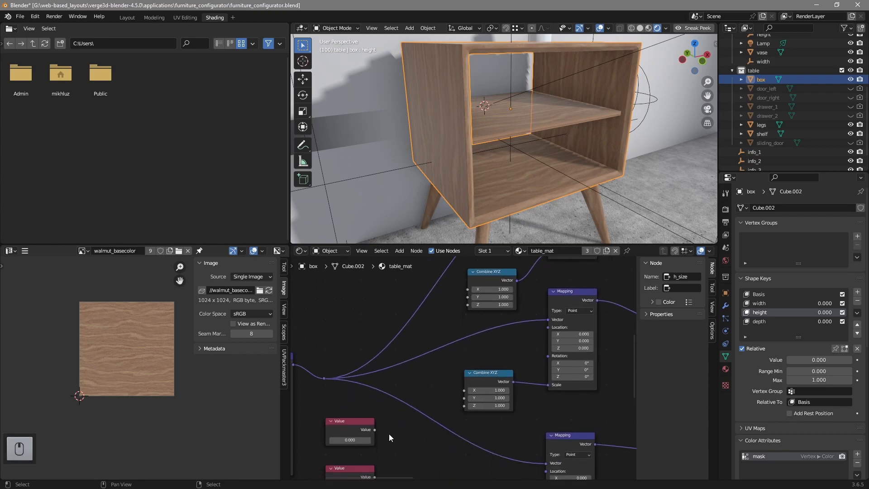
{"action": "left_click_drag", "start_coordinate": [374, 430], "coordinate": [466, 294]}
{"action": "middle_click_drag", "start_coordinate": [433, 393], "coordinate": [407, 404]}
{"action": "left_click_drag", "start_coordinate": [379, 462], "coordinate": [457, 271]}
{"action": "middle_click_drag", "start_coordinate": [457, 272], "coordinate": [457, 287]}
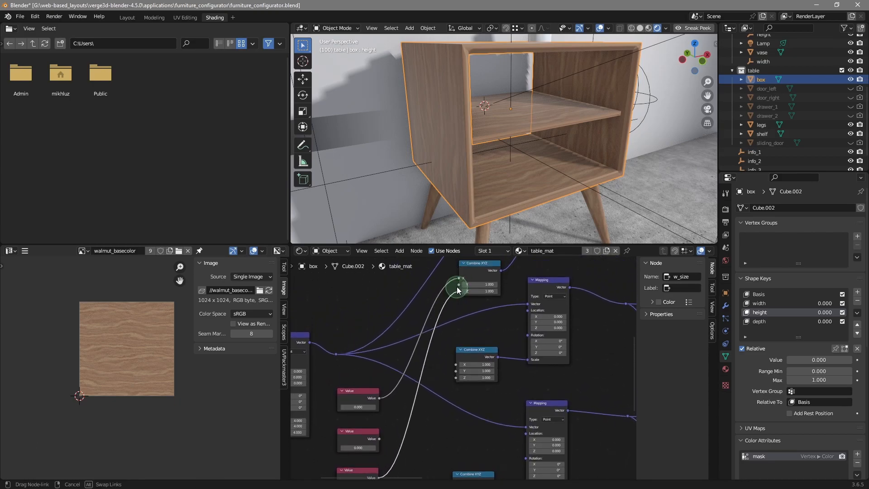
Test the middle Combine XYZ node's X value on the box's side face, and reset it to 1.000
{"action": "scroll", "coordinate": [441, 369], "scroll_direction": "up", "scroll_amount": 2}
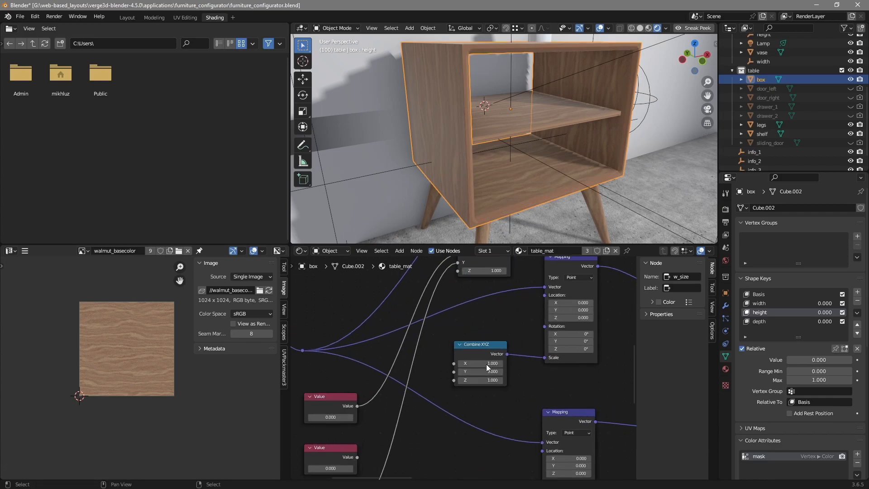
{"action": "middle_click_drag", "start_coordinate": [511, 227], "coordinate": [529, 223]}
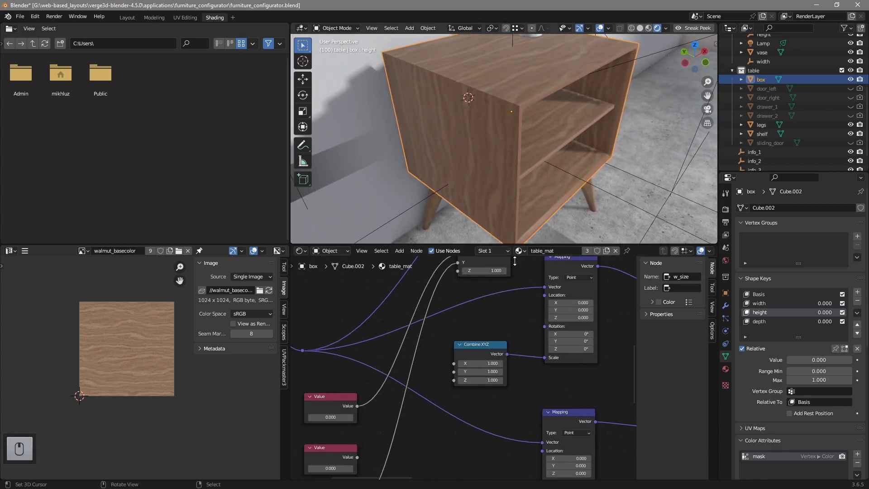
{"action": "left_click", "coordinate": [501, 364]}
{"action": "left_click", "coordinate": [501, 364]}
{"action": "left_click", "coordinate": [501, 364]}
{"action": "left_click", "coordinate": [501, 364]}
{"action": "middle_click_drag", "start_coordinate": [480, 168], "coordinate": [571, 156]}
{"action": "left_click_drag", "start_coordinate": [501, 365], "coordinate": [484, 364]}
{"action": "left_click", "coordinate": [461, 364]}
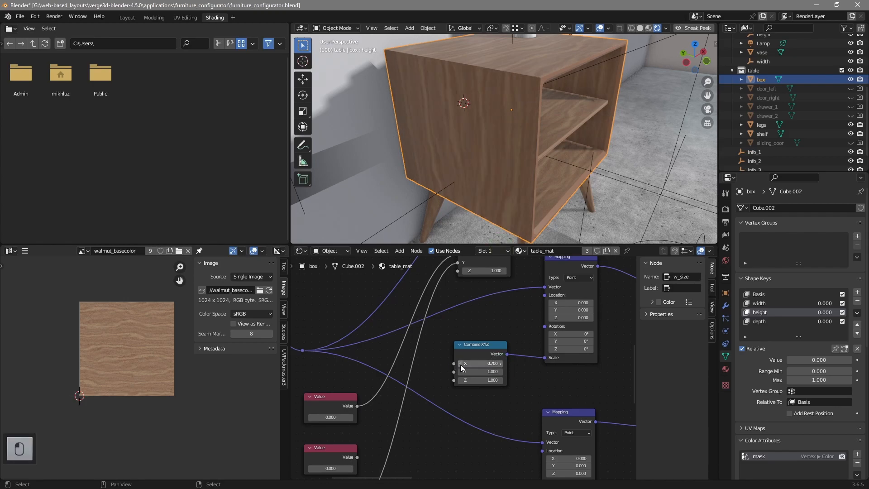
{"action": "left_click_drag", "start_coordinate": [501, 363], "coordinate": [513, 363]}
{"action": "left_click", "coordinate": [462, 365]}
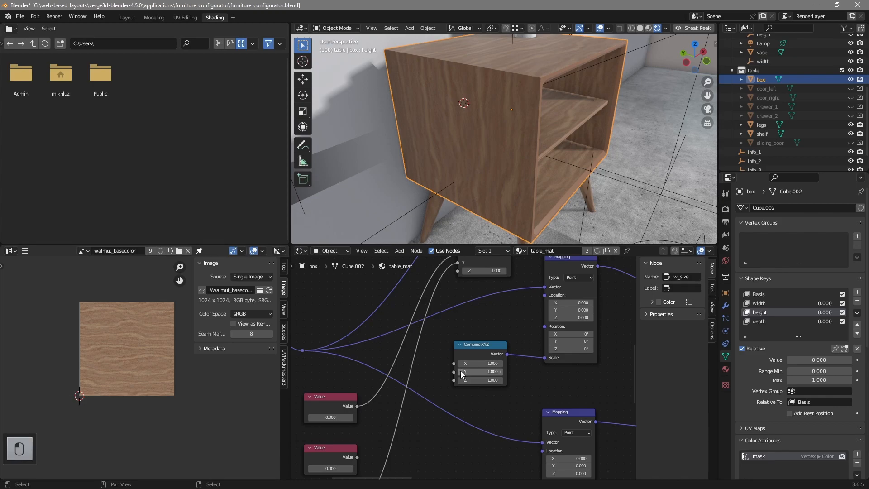
Test the middle Combine XYZ node's Y value by lowering it, and reset it to 1.000
{"action": "left_click", "coordinate": [461, 372]}
{"action": "left_click", "coordinate": [461, 372]}
{"action": "left_click", "coordinate": [460, 372]}
{"action": "left_click", "coordinate": [461, 372]}
{"action": "left_click", "coordinate": [501, 372]}
{"action": "left_click", "coordinate": [501, 371]}
{"action": "left_click", "coordinate": [501, 372]}
Connect the d_size Value node to the middle Combine XYZ node's Y input and the h_size node to its X input
{"action": "middle_click_drag", "start_coordinate": [485, 437], "coordinate": [483, 388]}
{"action": "scroll", "coordinate": [473, 366], "scroll_direction": "down", "scroll_amount": 1}
{"action": "left_click", "coordinate": [496, 326]}
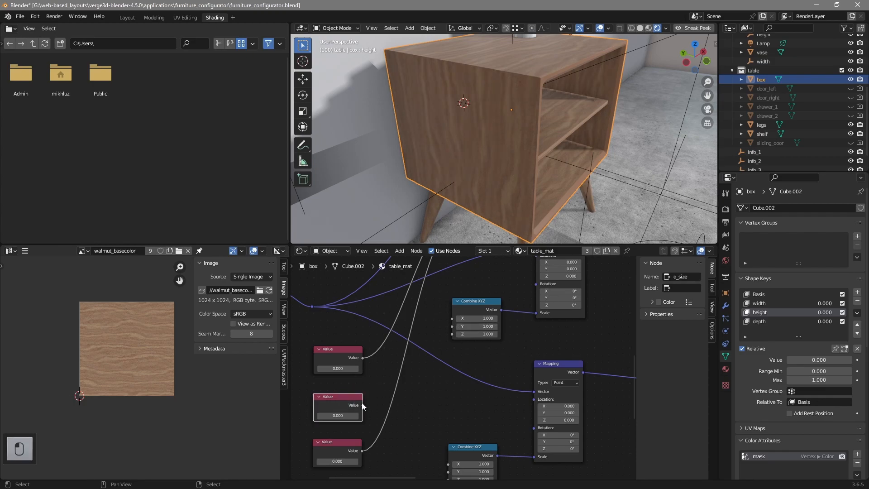
{"action": "left_click_drag", "start_coordinate": [363, 405], "coordinate": [452, 326]}
{"action": "left_click", "coordinate": [348, 445]}
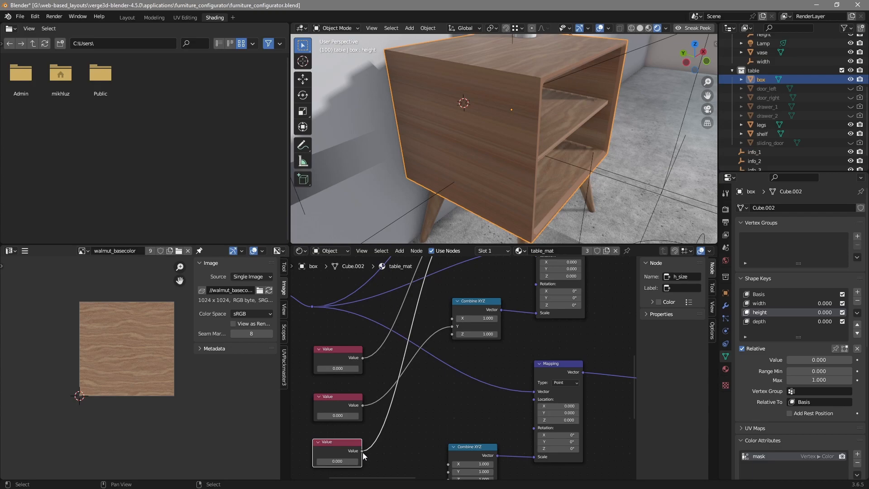
{"action": "left_click_drag", "start_coordinate": [363, 451], "coordinate": [451, 319]}
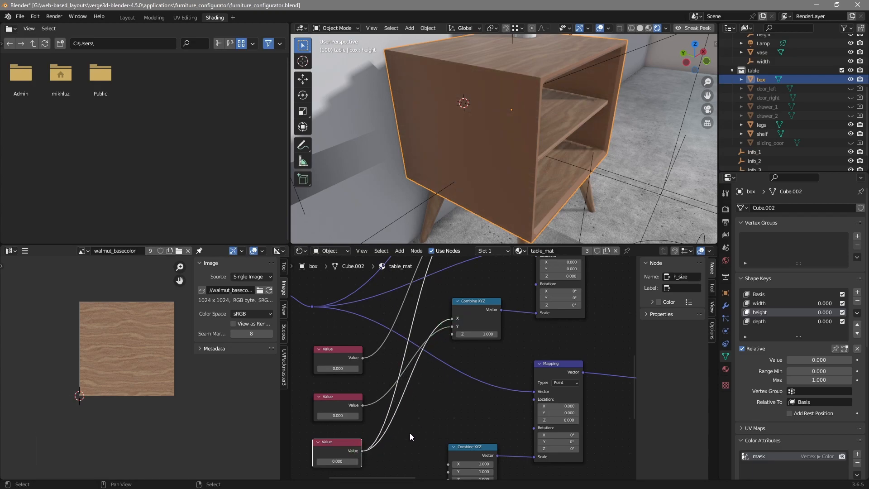
Set the h_size, d_size and w_size Value nodes to 1
{"action": "middle_click_drag", "start_coordinate": [417, 425], "coordinate": [418, 396]}
{"action": "left_click", "coordinate": [349, 433]}
{"action": "type", "text": "1"}
{"action": "left_click", "coordinate": [343, 386]}
{"action": "type", "text": "1"}
{"action": "left_click", "coordinate": [339, 339]}
{"action": "type", "text": "1"}
{"action": "left_click", "coordinate": [431, 348]}
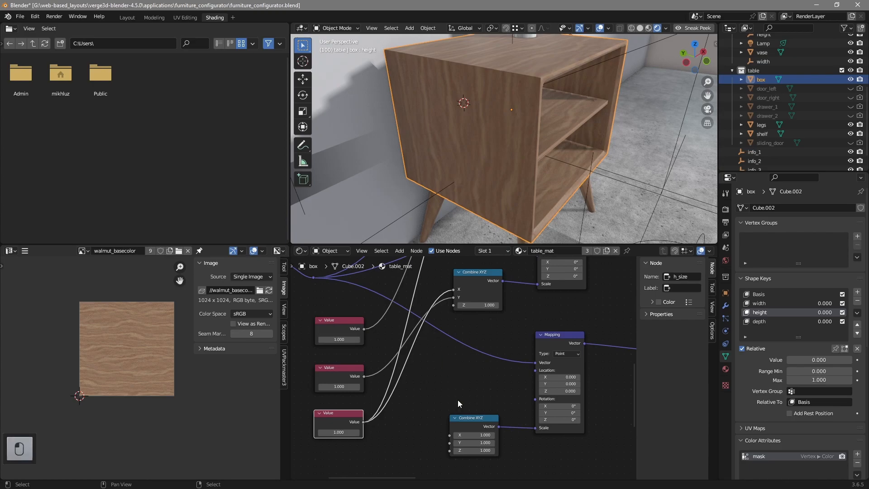
Test the lower Combine XYZ node's X value on the box's top face by raising it to 1.600, and reset it to 1.000
{"action": "middle_click_drag", "start_coordinate": [464, 393], "coordinate": [452, 344]}
{"action": "scroll", "coordinate": [452, 343], "scroll_direction": "up", "scroll_amount": 2}
{"action": "middle_click_drag", "start_coordinate": [498, 199], "coordinate": [550, 144]}
{"action": "left_click_drag", "start_coordinate": [476, 375], "coordinate": [480, 371]}
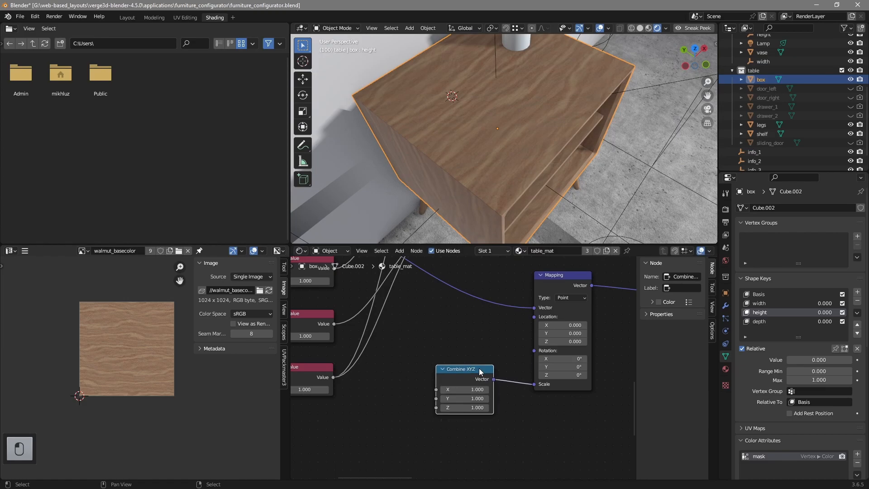
{"action": "left_click", "coordinate": [488, 391]}
{"action": "left_click", "coordinate": [487, 391]}
{"action": "left_click", "coordinate": [488, 391]}
{"action": "left_click", "coordinate": [487, 390]}
{"action": "left_click", "coordinate": [487, 390]}
{"action": "left_click", "coordinate": [488, 391]}
{"action": "left_click", "coordinate": [488, 391]}
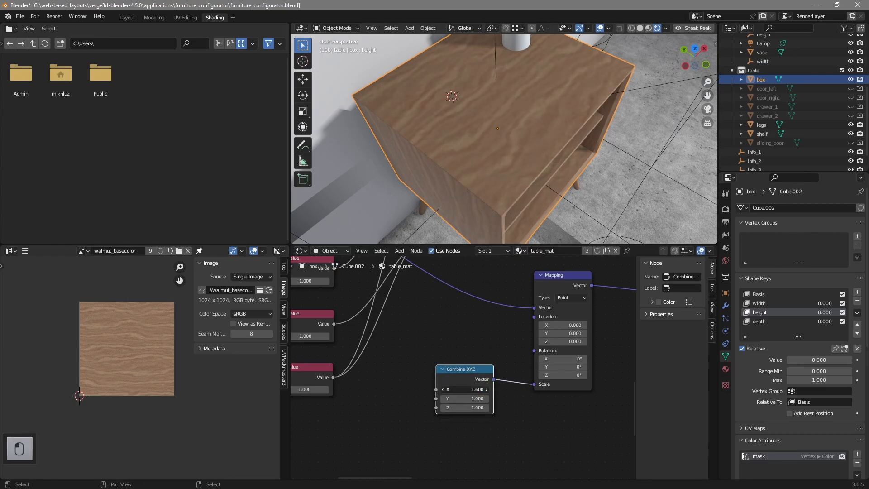
{"action": "left_click", "coordinate": [443, 390]}
{"action": "left_click", "coordinate": [443, 390]}
{"action": "left_click", "coordinate": [443, 390]}
{"action": "left_click", "coordinate": [443, 390]}
{"action": "left_click", "coordinate": [443, 390]}
{"action": "left_click", "coordinate": [443, 390]}
{"action": "left_click", "coordinate": [443, 390]}
Test the lower Combine XYZ node's Y value by raising it, and reset it to 1.000
{"action": "left_click", "coordinate": [487, 399]}
{"action": "left_click", "coordinate": [487, 399]}
{"action": "left_click", "coordinate": [487, 399]}
{"action": "left_click", "coordinate": [487, 399]}
{"action": "left_click", "coordinate": [487, 399]}
{"action": "left_click", "coordinate": [487, 399]}
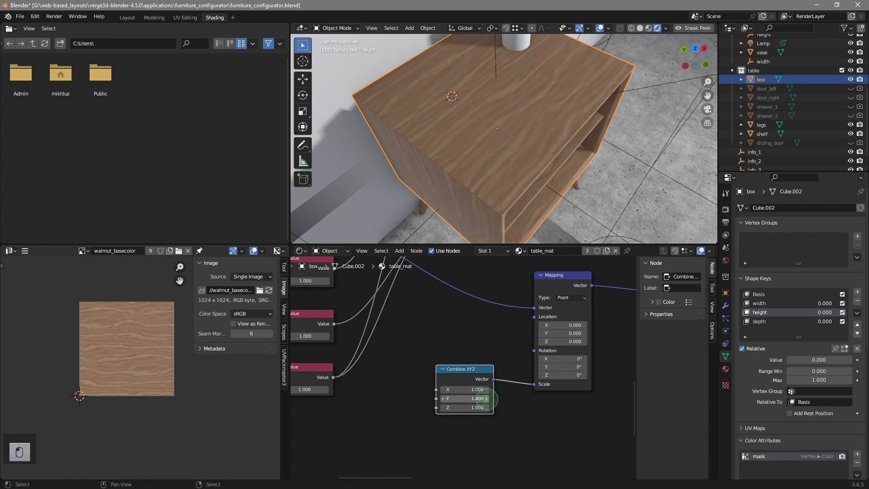
{"action": "left_click", "coordinate": [443, 399]}
{"action": "left_click", "coordinate": [443, 399]}
{"action": "left_click", "coordinate": [443, 399]}
{"action": "left_click", "coordinate": [443, 398]}
{"action": "left_click", "coordinate": [443, 399]}
{"action": "left_click", "coordinate": [443, 399]}
Connect the d_size Value node to the lower Combine XYZ node's Y input and the w_size node to its X input
{"action": "middle_click_drag", "start_coordinate": [403, 346], "coordinate": [436, 373]}
{"action": "left_click", "coordinate": [343, 340]}
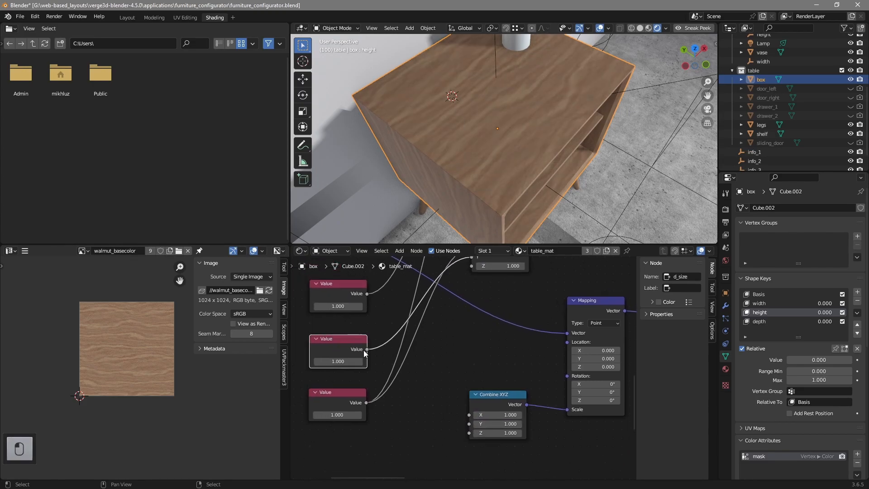
{"action": "left_click_drag", "start_coordinate": [367, 349], "coordinate": [469, 423]}
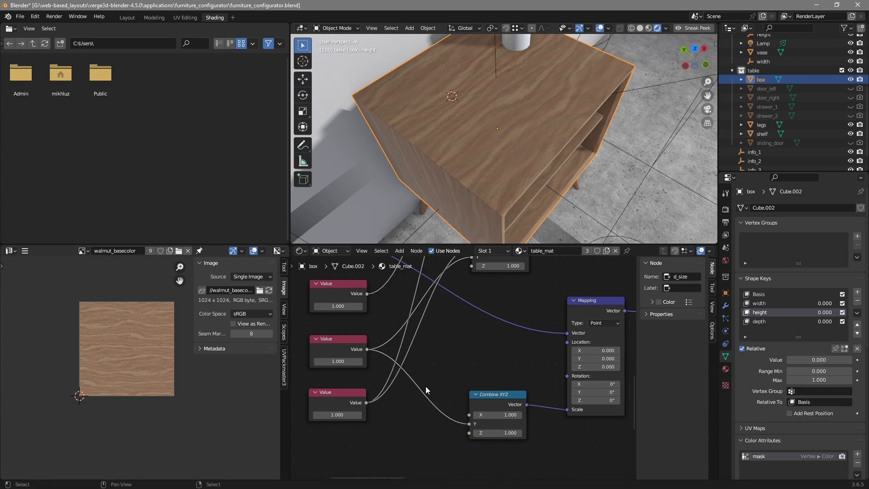
{"action": "left_click", "coordinate": [355, 294]}
{"action": "left_click_drag", "start_coordinate": [366, 294], "coordinate": [469, 415]}
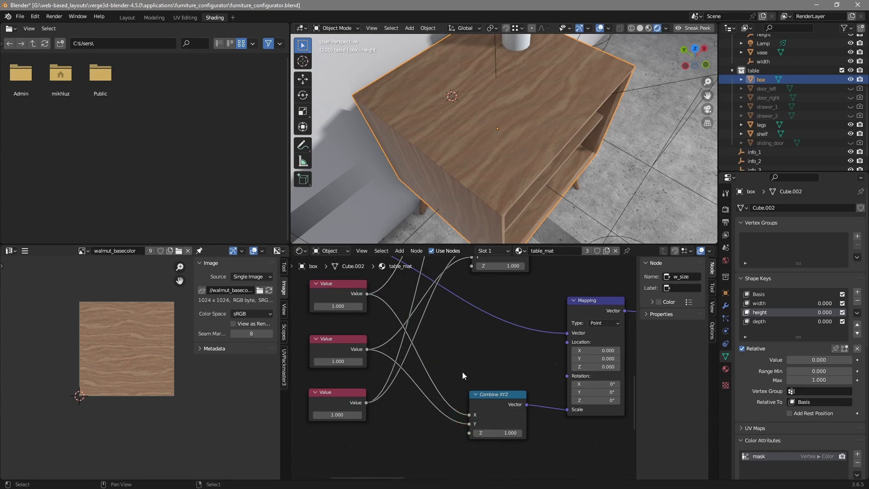
Test the w_size Value node's effect on the box texture by raising it to 1.500, and reset it to 1.000
{"action": "scroll", "coordinate": [463, 375], "scroll_direction": "down", "scroll_amount": 1}
{"action": "middle_click_drag", "start_coordinate": [459, 361], "coordinate": [559, 356]}
{"action": "left_click", "coordinate": [481, 331]}
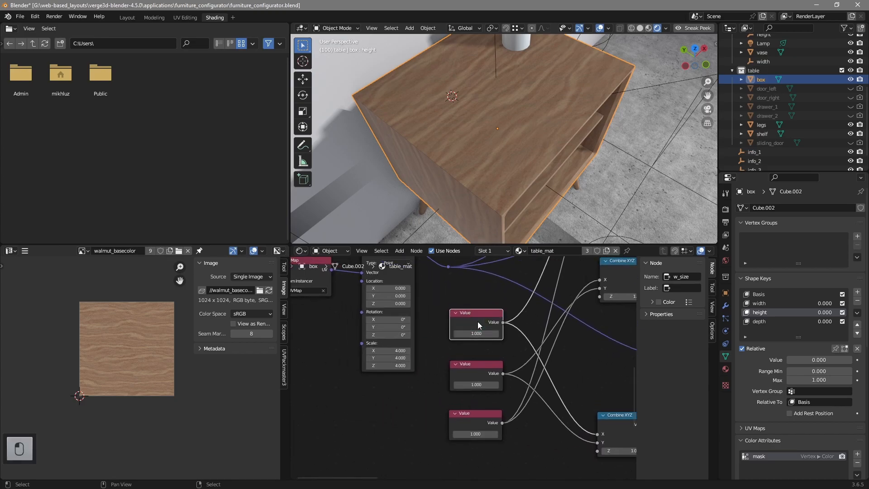
{"action": "left_click", "coordinate": [498, 332]}
{"action": "left_click", "coordinate": [498, 333]}
{"action": "left_click", "coordinate": [498, 332]}
{"action": "left_click", "coordinate": [498, 332]}
{"action": "middle_click_drag", "start_coordinate": [527, 182], "coordinate": [496, 279]}
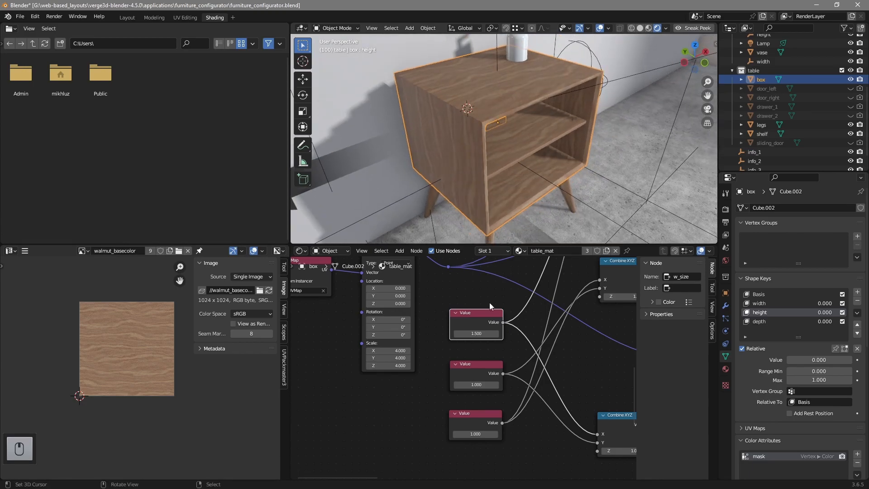
{"action": "left_click", "coordinate": [458, 333]}
{"action": "left_click", "coordinate": [457, 333]}
{"action": "left_click", "coordinate": [457, 333]}
{"action": "left_click", "coordinate": [457, 333]}
{"action": "left_click", "coordinate": [457, 334]}
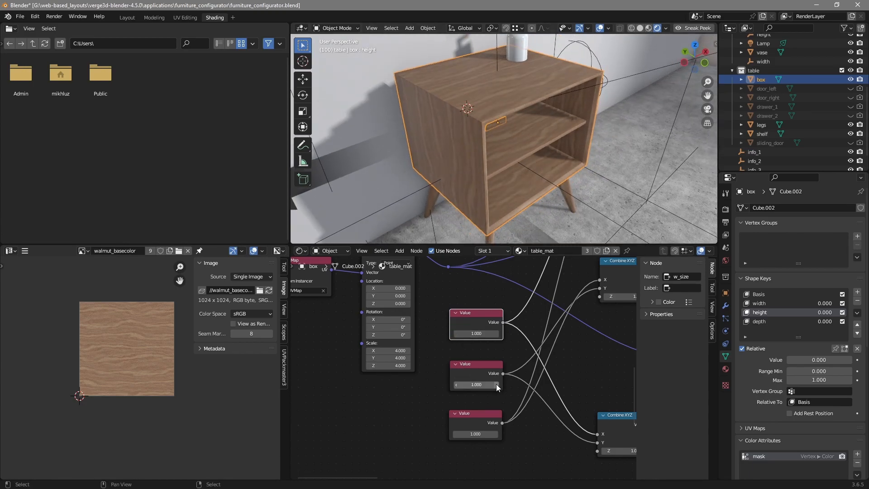
Test the d_size Value node's effect on the box texture by raising it, and reset it to 1.000
{"action": "left_click", "coordinate": [496, 384]}
{"action": "left_click", "coordinate": [496, 384]}
{"action": "left_click", "coordinate": [496, 384]}
{"action": "left_click", "coordinate": [496, 384]}
{"action": "left_click", "coordinate": [458, 384]}
{"action": "left_click", "coordinate": [458, 385]}
{"action": "left_click", "coordinate": [457, 385]}
{"action": "left_click", "coordinate": [457, 385]}
{"action": "left_click", "coordinate": [457, 384]}
{"action": "left_click", "coordinate": [458, 385]}
Test the h_size Value node's effect on the box texture by raising it to 1.600, and reset it to 1.000
{"action": "left_click", "coordinate": [496, 434]}
{"action": "left_click", "coordinate": [496, 433]}
{"action": "left_click", "coordinate": [496, 433]}
{"action": "left_click", "coordinate": [496, 433]}
{"action": "left_click", "coordinate": [496, 434]}
{"action": "left_click", "coordinate": [496, 434]}
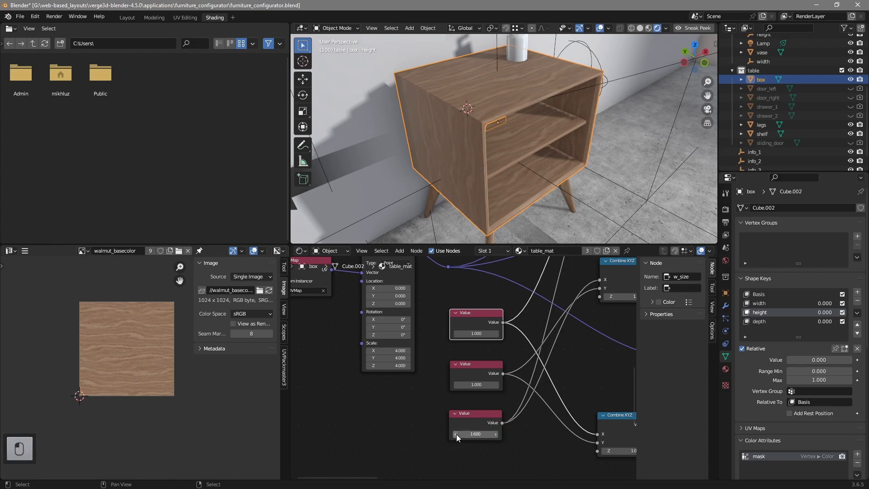
{"action": "left_click", "coordinate": [456, 434]}
{"action": "left_click", "coordinate": [455, 195]}
{"action": "left_click", "coordinate": [455, 434]}
{"action": "left_click", "coordinate": [456, 433]}
{"action": "left_click", "coordinate": [455, 434]}
Export the scene as Verge3D glTF (.gltf)
{"action": "middle_click_drag", "start_coordinate": [498, 237], "coordinate": [504, 192]}
{"action": "key", "text": "q"}
{"action": "left_click", "coordinate": [545, 178]}
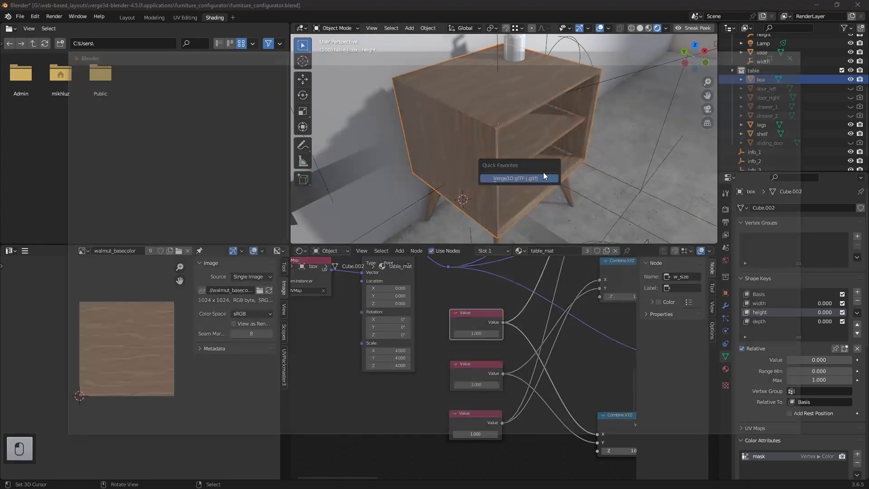
{"action": "left_click", "coordinate": [702, 429]}
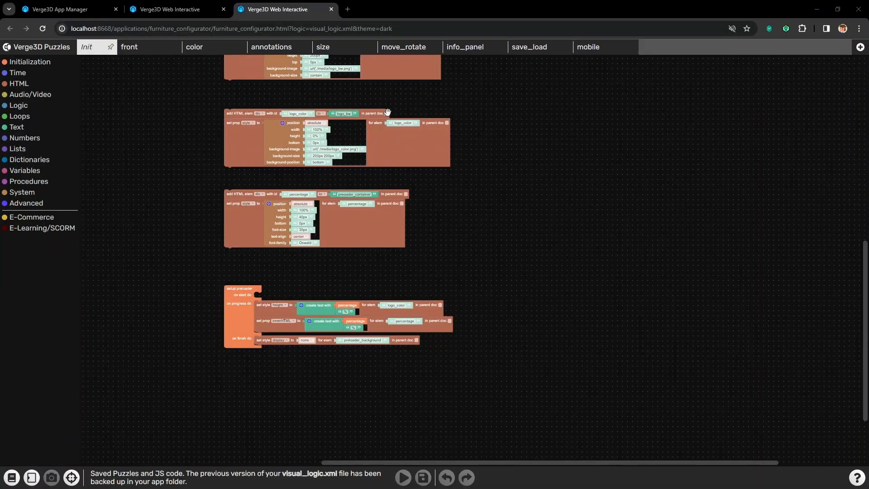
Switch to the Verge3D Puzzles editor's size puzzles and insert a copy of the door_right animation block directly below the original
{"action": "left_click", "coordinate": [337, 50]}
{"action": "left_click_drag", "start_coordinate": [396, 370], "coordinate": [440, 378]}
{"action": "left_click_drag", "start_coordinate": [172, 315], "coordinate": [156, 244]}
{"action": "scroll", "coordinate": [205, 302], "scroll_direction": "up", "scroll_amount": 2}
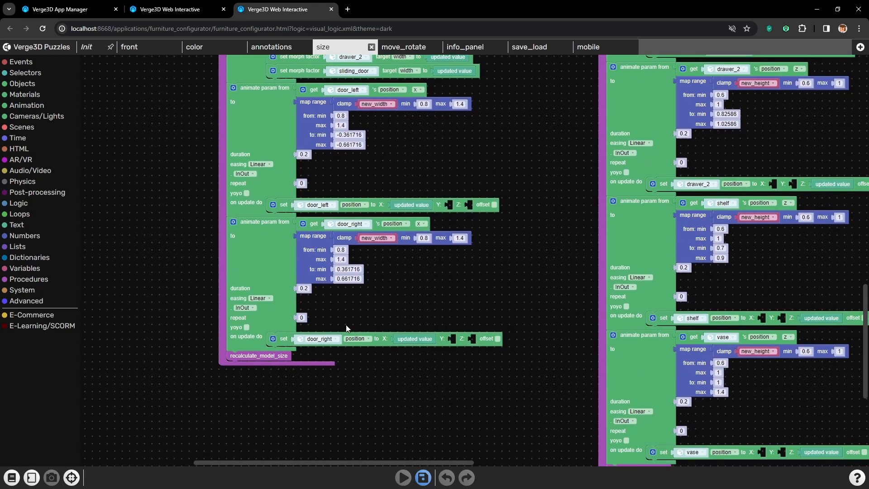
{"action": "left_click", "coordinate": [255, 265]}
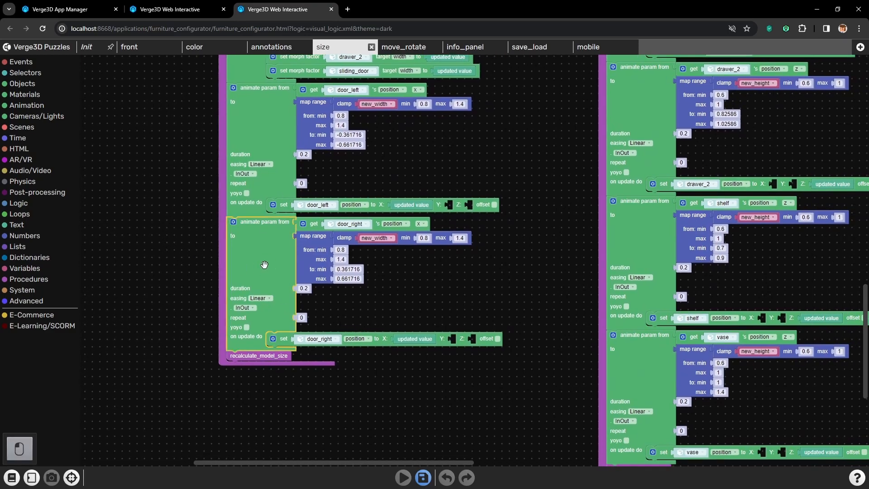
{"action": "key", "text": "ctrl+v"}
{"action": "left_click_drag", "start_coordinate": [328, 292], "coordinate": [253, 404]}
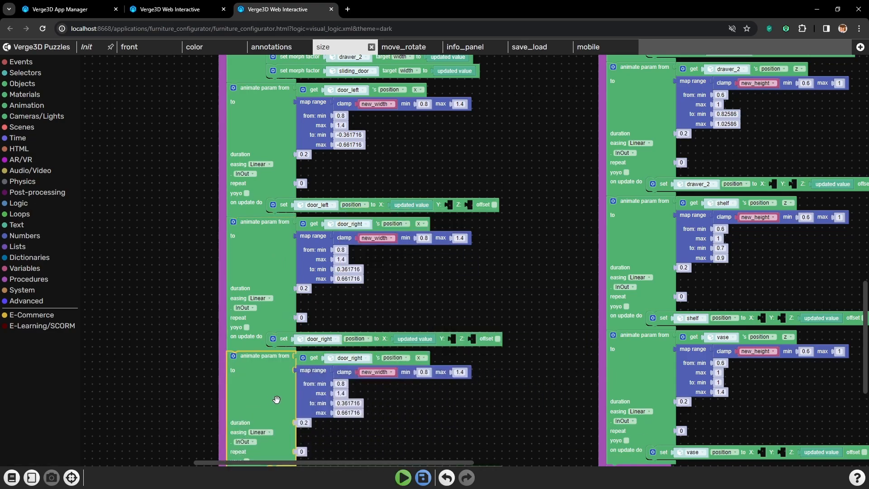
Remove the door_right position getter and its on-update position setter from the copied animation block
{"action": "left_click_drag", "start_coordinate": [415, 423], "coordinate": [421, 377]}
{"action": "scroll", "coordinate": [421, 367], "scroll_direction": "down", "scroll_amount": 2}
{"action": "left_click", "coordinate": [392, 348]}
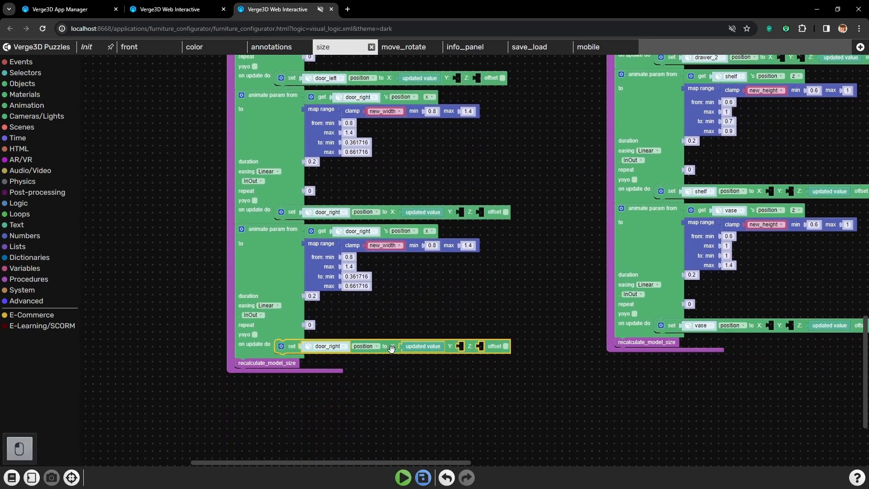
{"action": "key", "text": "Delete"}
{"action": "left_click", "coordinate": [317, 231]}
{"action": "key", "text": "Delete"}
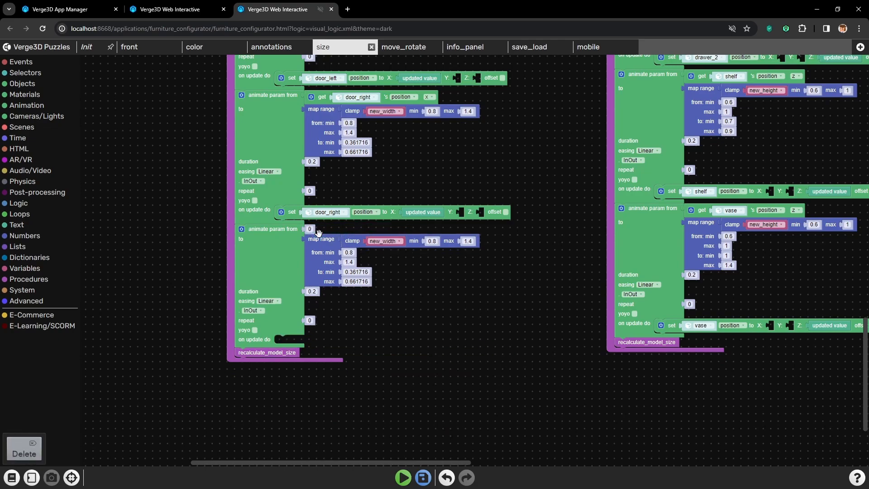
Insert a material set value block into the copy's on-update slot and a material get value block into its start parameter
{"action": "left_click", "coordinate": [30, 96]}
{"action": "left_click_drag", "start_coordinate": [124, 190], "coordinate": [292, 343]}
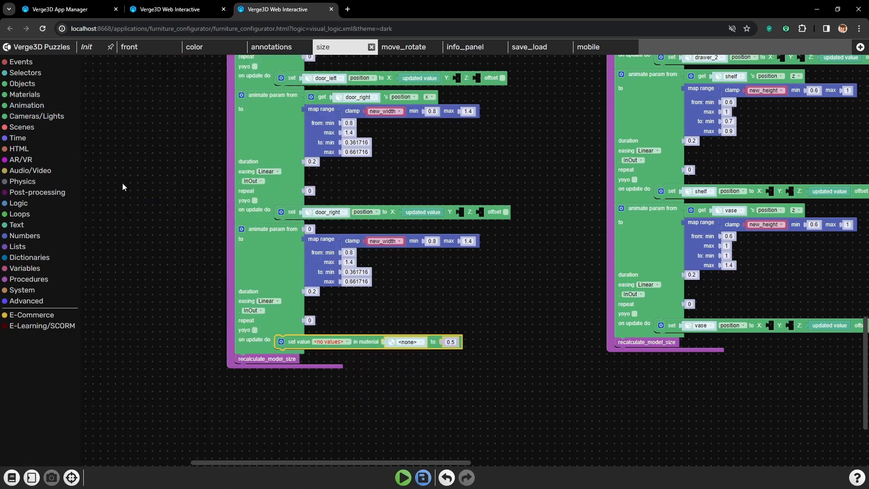
{"action": "left_click", "coordinate": [37, 96]}
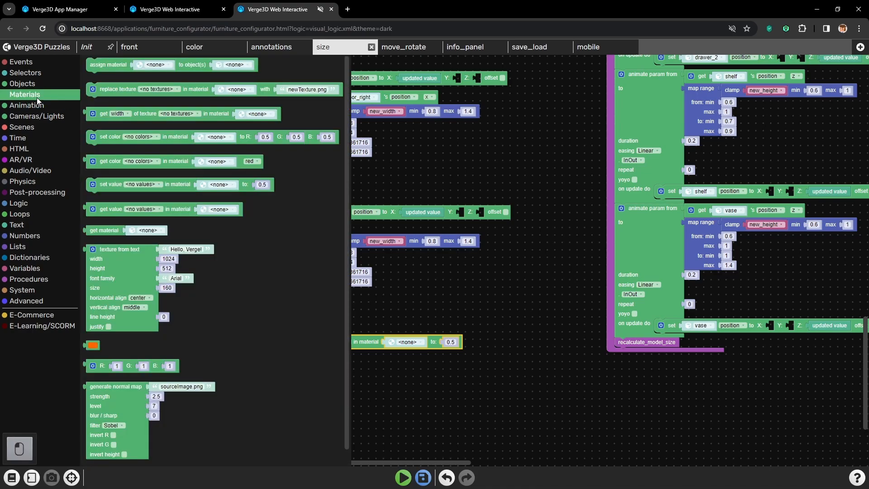
{"action": "left_click_drag", "start_coordinate": [113, 213], "coordinate": [339, 236]}
Point both the get value and set value blocks to w_size in the table_mat material
{"action": "left_click", "coordinate": [405, 347]}
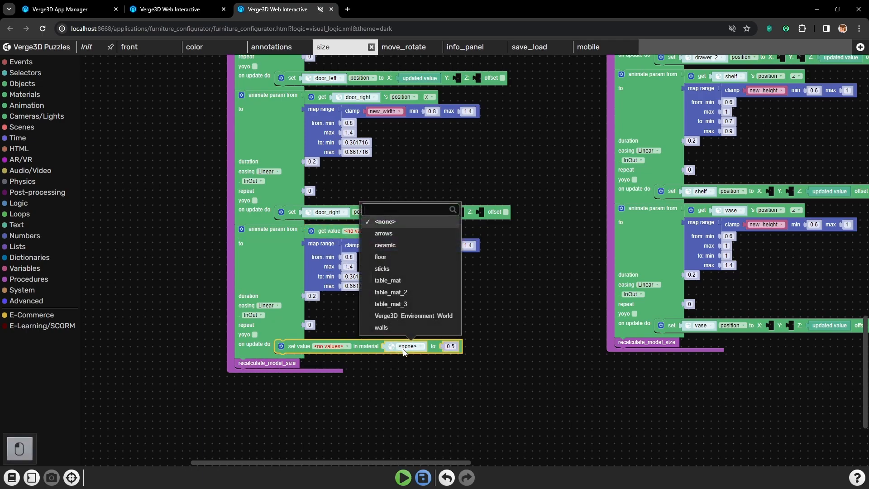
{"action": "left_click", "coordinate": [399, 292]}
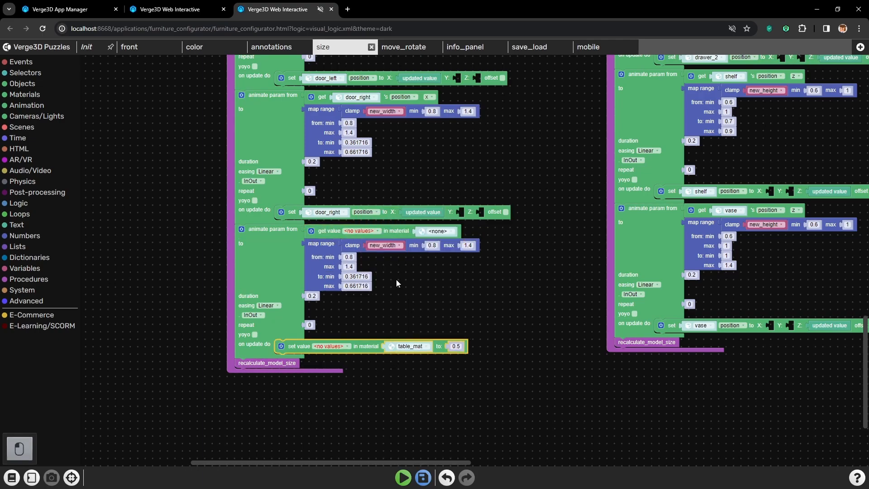
{"action": "left_click", "coordinate": [437, 231]}
{"action": "left_click", "coordinate": [430, 320]}
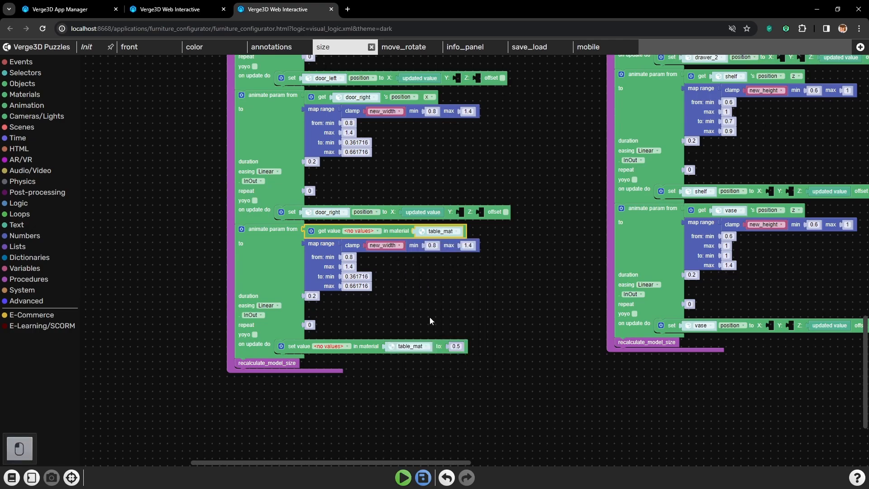
{"action": "left_click", "coordinate": [368, 232]}
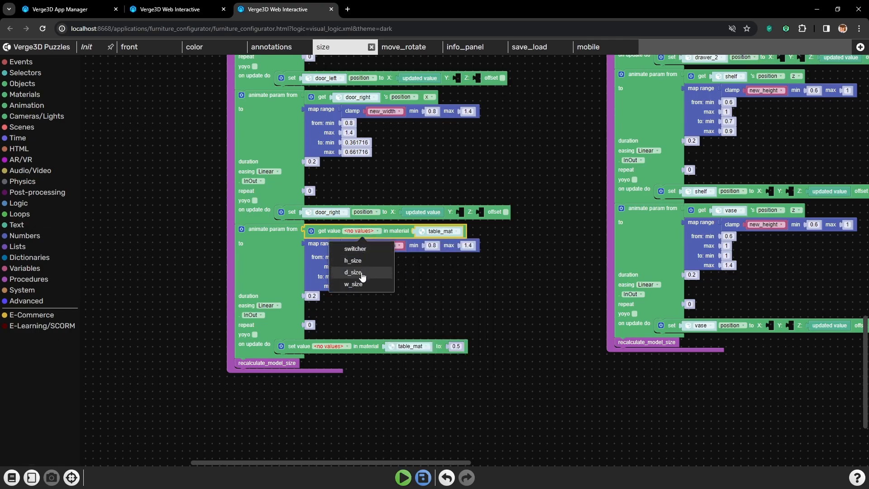
{"action": "left_click", "coordinate": [354, 284]}
{"action": "left_click", "coordinate": [330, 347]}
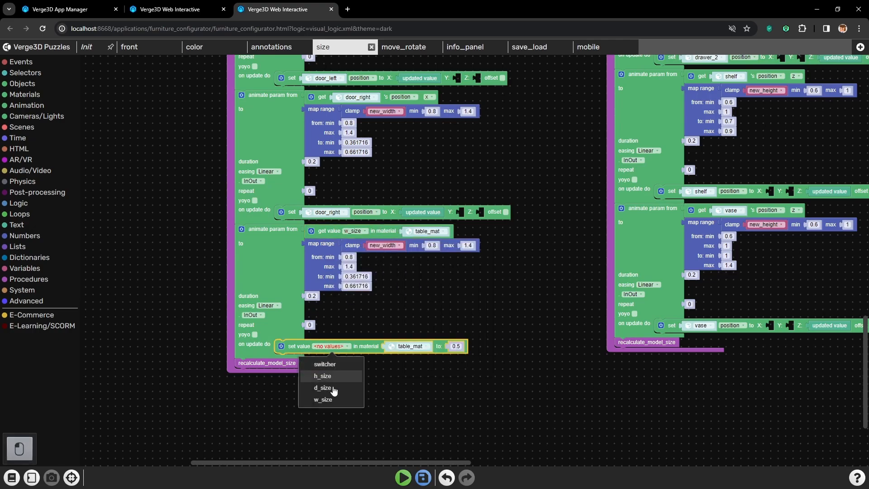
{"action": "left_click", "coordinate": [322, 399]}
Set the w_size animation's map range output to min 1 and max 1.75
{"action": "scroll", "coordinate": [382, 320], "scroll_direction": "down", "scroll_amount": 4}
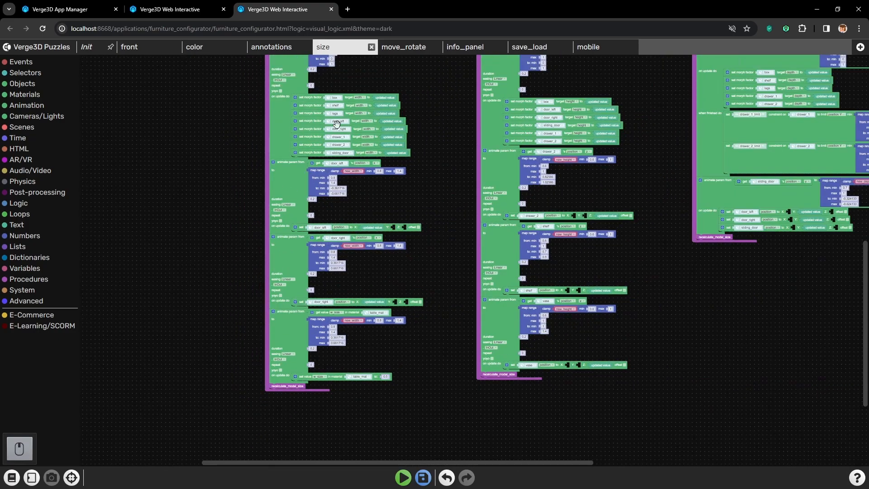
{"action": "scroll", "coordinate": [366, 407], "scroll_direction": "up", "scroll_amount": 5}
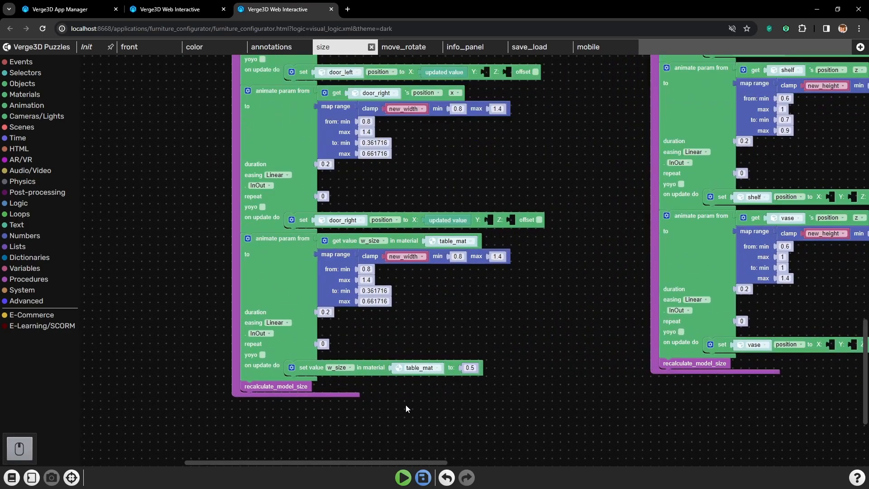
{"action": "scroll", "coordinate": [406, 409], "scroll_direction": "up", "scroll_amount": 1}
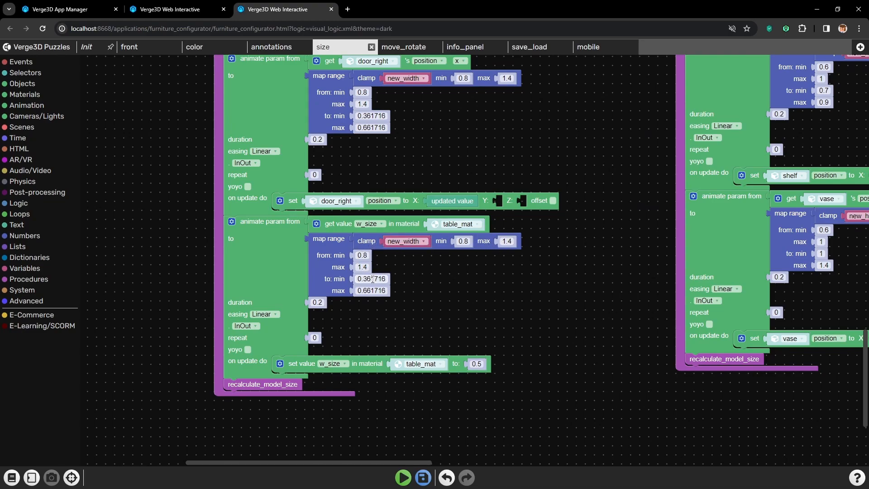
{"action": "left_click_drag", "start_coordinate": [414, 264], "coordinate": [429, 280]}
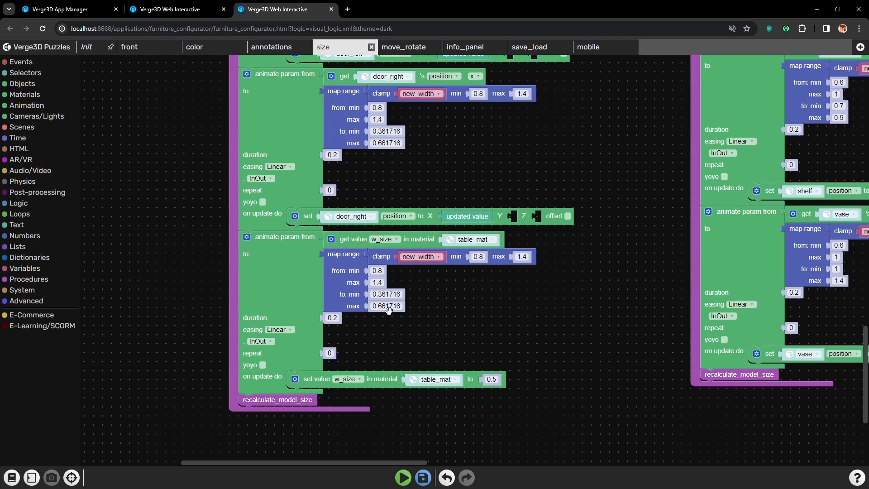
{"action": "left_click", "coordinate": [389, 294]}
{"action": "type", "text": "1"}
{"action": "left_click", "coordinate": [474, 311]}
{"action": "left_click", "coordinate": [388, 306]}
{"action": "type", "text": "1"}
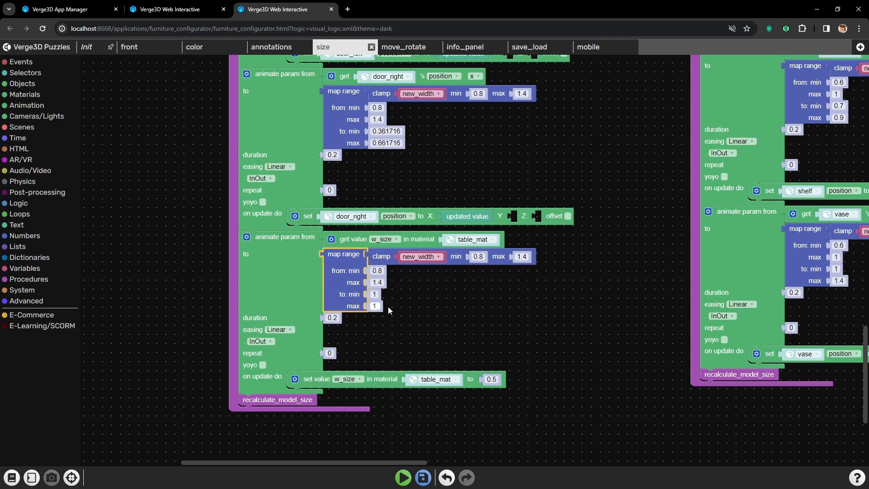
{"action": "type", "text": ".75"}
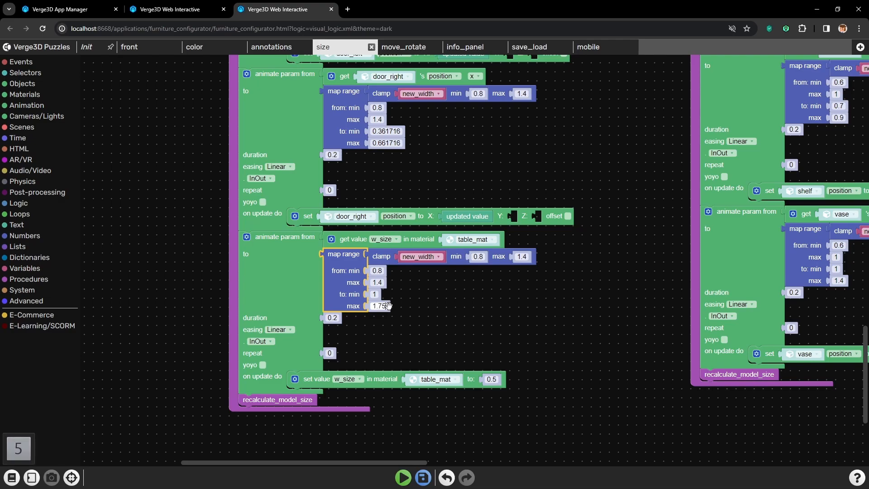
{"action": "left_click", "coordinate": [399, 319]}
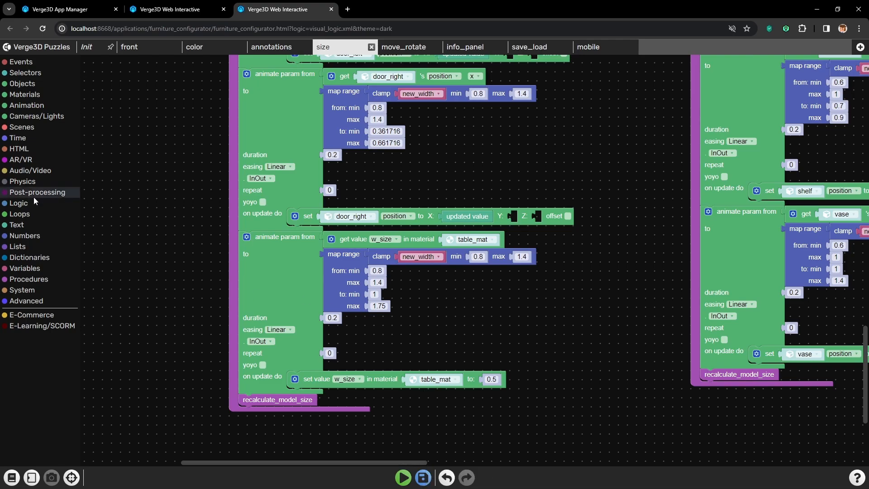
Feed the animation's updated value into the w_size set value block and save the puzzles
{"action": "left_click", "coordinate": [26, 108]}
{"action": "scroll", "coordinate": [117, 394], "scroll_direction": "down", "scroll_amount": 3}
{"action": "left_click_drag", "start_coordinate": [109, 350], "coordinate": [508, 383]}
{"action": "left_click", "coordinate": [424, 477]}
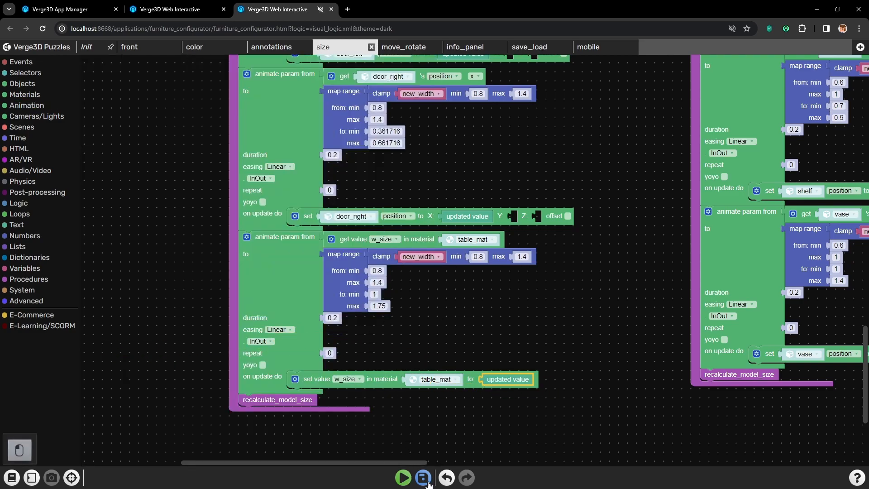
Reload the furniture configurator page and raise the cabinet's width in steps to examine how the wood texture scales
{"action": "key", "text": "ctrl+Page_Up"}
{"action": "key", "text": "ctrl+r"}
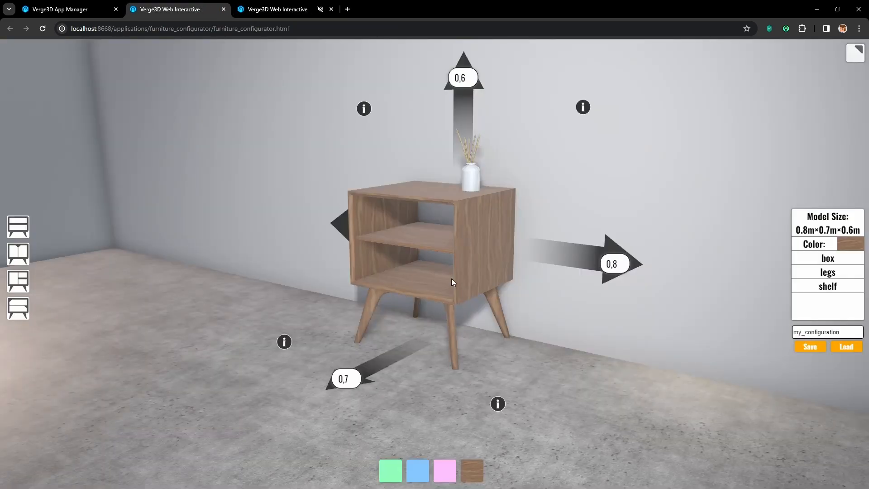
{"action": "left_click_drag", "start_coordinate": [483, 286], "coordinate": [496, 305]}
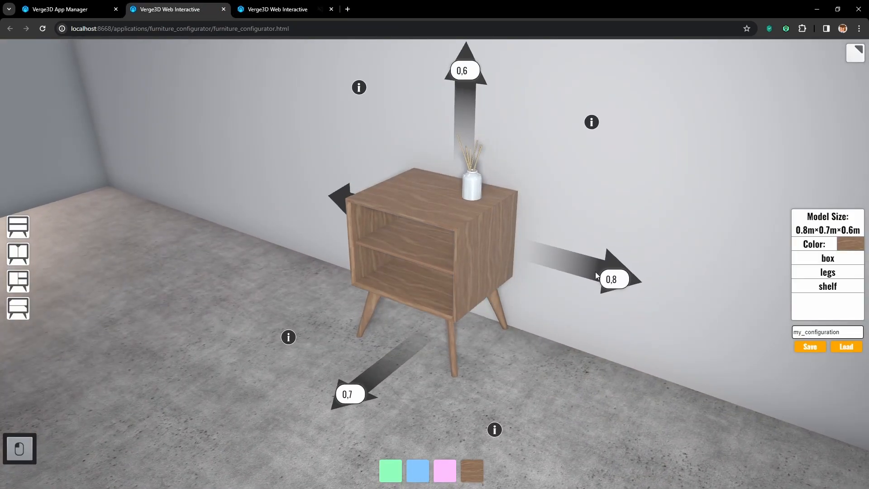
{"action": "left_click", "coordinate": [624, 276]}
{"action": "left_click", "coordinate": [624, 275]}
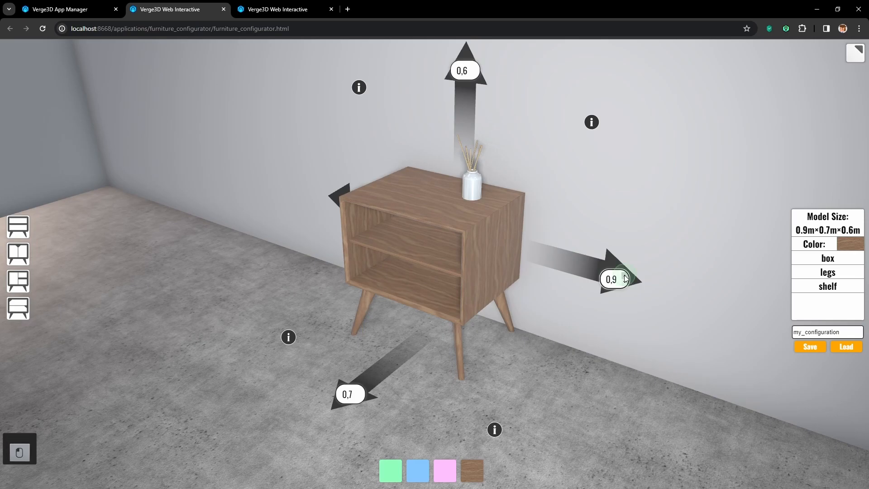
{"action": "left_click", "coordinate": [624, 275]}
{"action": "left_click_drag", "start_coordinate": [386, 250], "coordinate": [626, 237]}
{"action": "left_click", "coordinate": [602, 218]}
{"action": "left_click", "coordinate": [602, 218]}
Lower the cabinet's width back to 0.8 and inspect the wood texture from the other side
{"action": "left_click", "coordinate": [602, 224]}
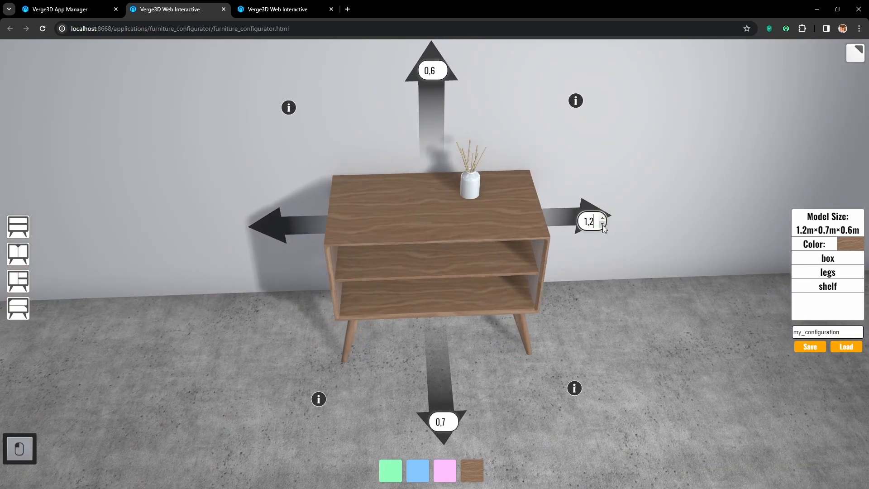
{"action": "left_click", "coordinate": [602, 224]}
{"action": "left_click", "coordinate": [602, 225]}
{"action": "left_click", "coordinate": [602, 224]}
{"action": "left_click", "coordinate": [603, 224]}
{"action": "left_click_drag", "start_coordinate": [493, 260], "coordinate": [438, 223]}
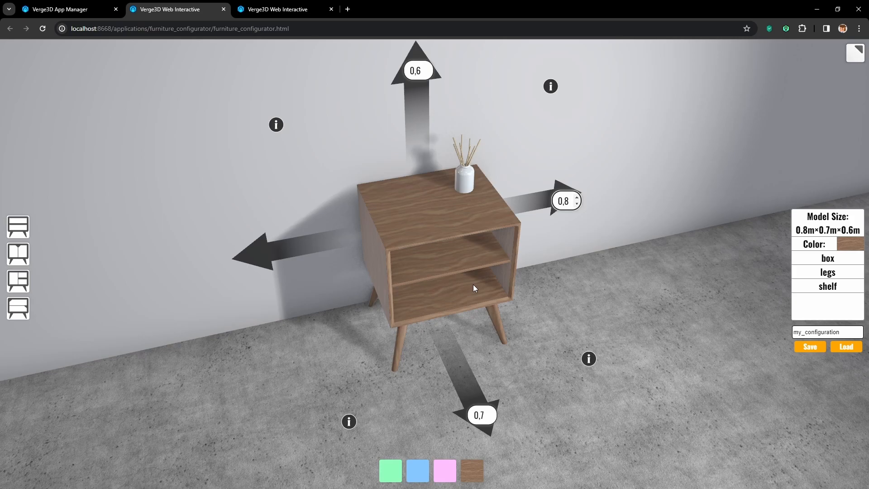
Switch to Blender, hide the image editor's sidebar and put the box mesh into Edit Mode
{"action": "key", "text": "alt+Tab"}
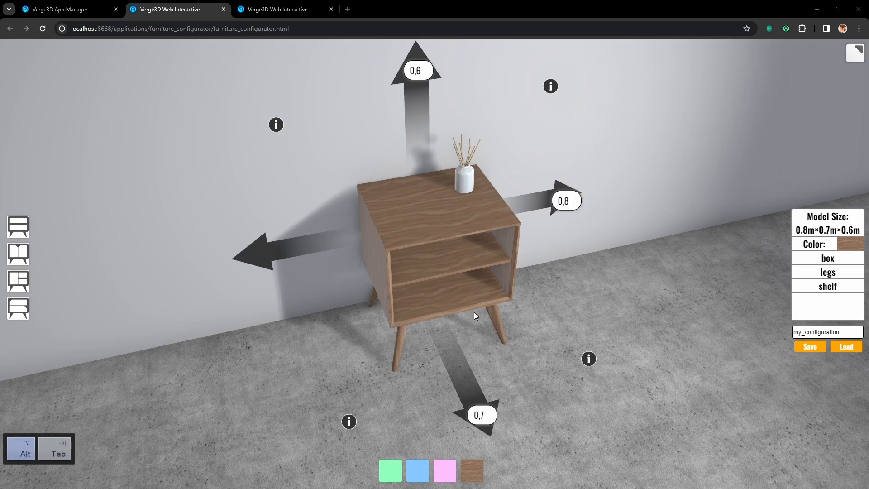
{"action": "key", "text": "alt+Tab"}
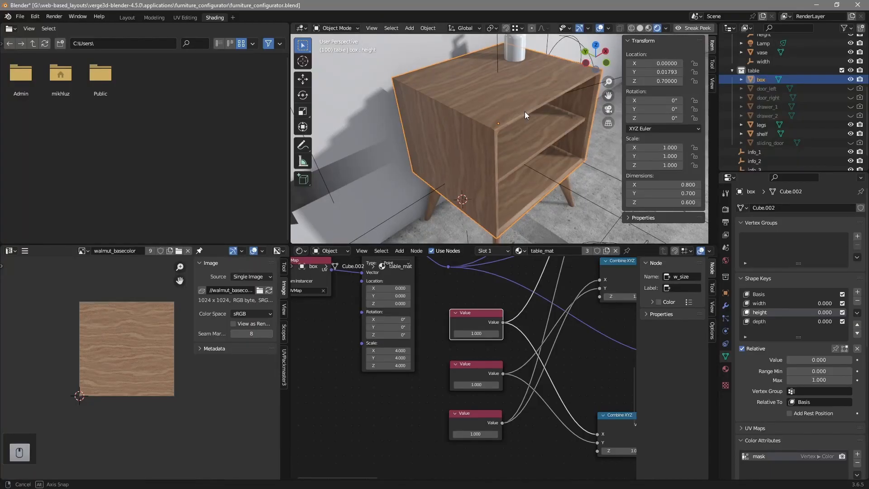
{"action": "middle_click_drag", "start_coordinate": [525, 110], "coordinate": [514, 124]}
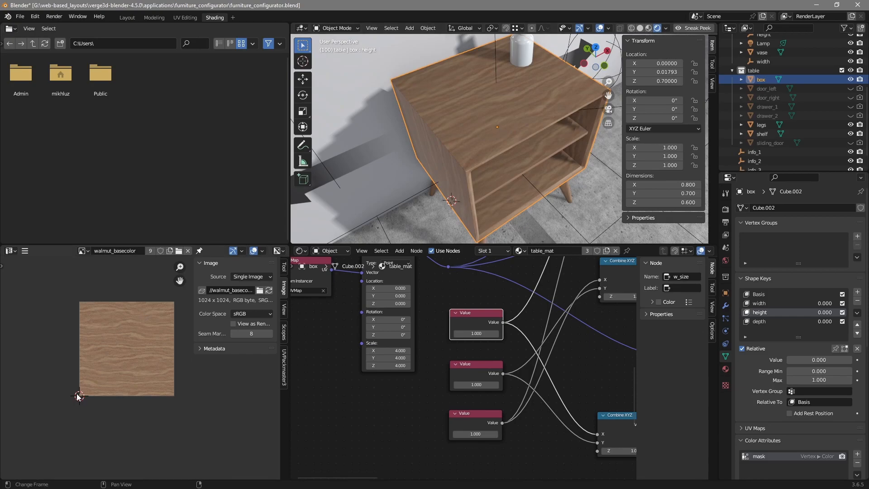
{"action": "scroll", "coordinate": [77, 395], "scroll_direction": "up", "scroll_amount": 2}
{"action": "key", "text": "n"}
{"action": "scroll", "coordinate": [69, 408], "scroll_direction": "down", "scroll_amount": 1}
{"action": "middle_click_drag", "start_coordinate": [69, 409], "coordinate": [75, 412]}
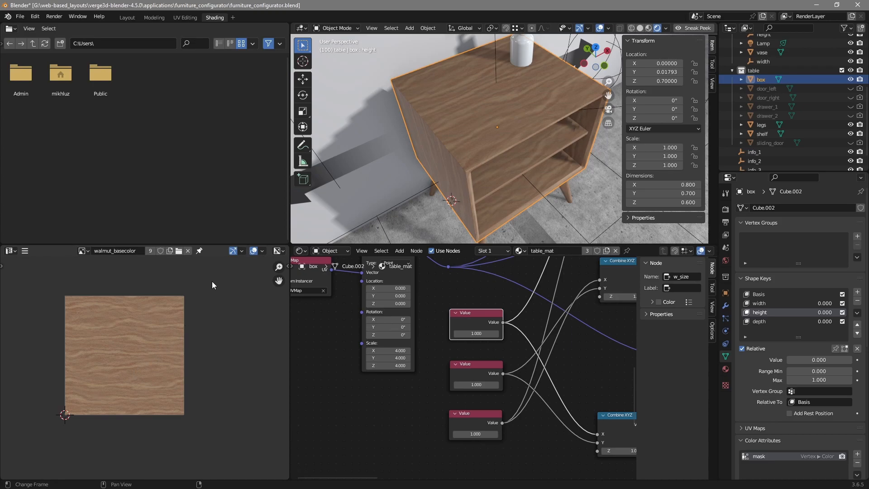
{"action": "key", "text": "Tab"}
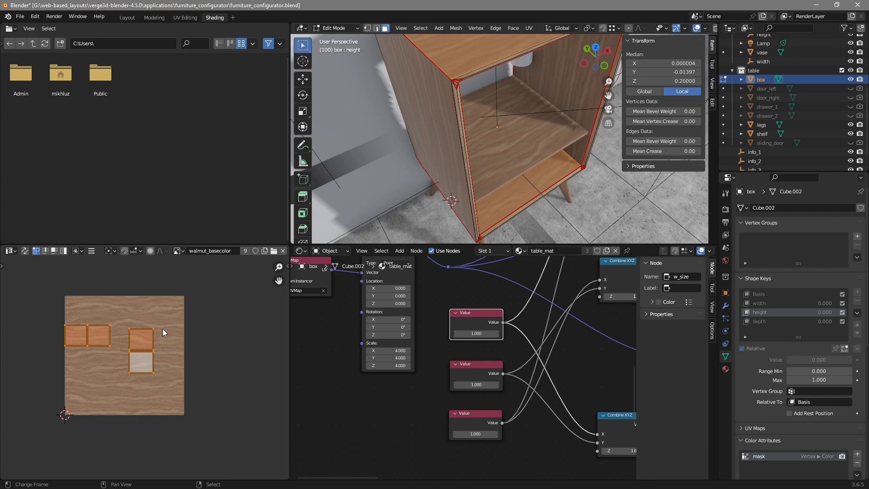
Display the box's complete UV layout with nothing selected and maximize the UV Editor
{"action": "middle_click_drag", "start_coordinate": [551, 132], "coordinate": [473, 162]}
{"action": "key", "text": "a"}
{"action": "key", "text": "alt+a"}
{"action": "key", "text": "ctrl+space"}
{"action": "scroll", "coordinate": [371, 219], "scroll_direction": "up", "scroll_amount": 2}
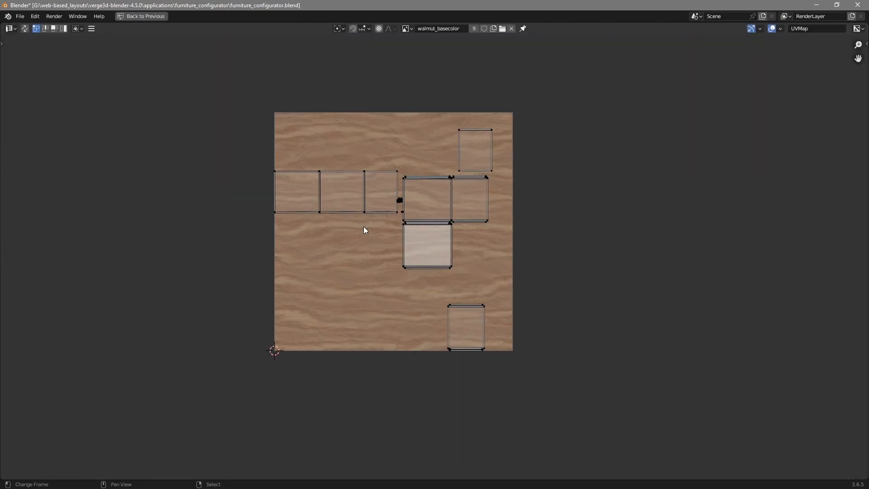
Move the three UV islands of the leftmost row one by one so each sits centred over the UV origin
{"action": "key", "text": "l"}
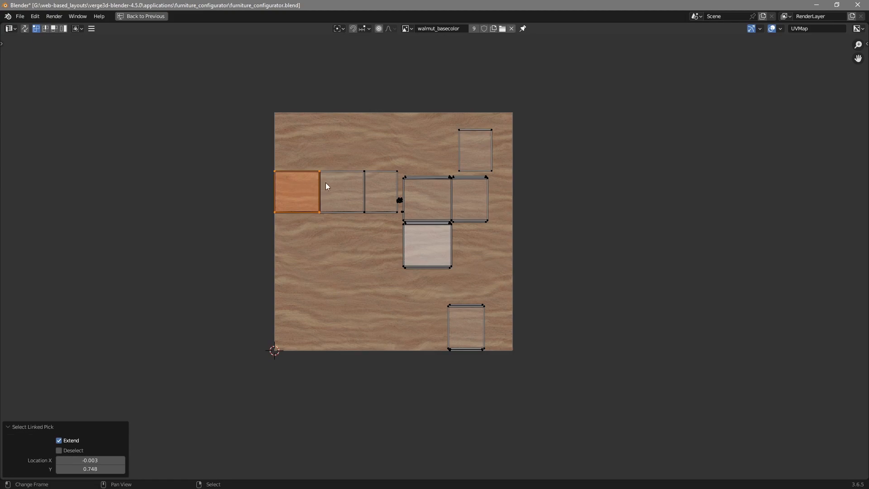
{"action": "key", "text": "g"}
{"action": "left_click", "coordinate": [306, 340]}
{"action": "key", "text": "alt+a"}
{"action": "key", "text": "l"}
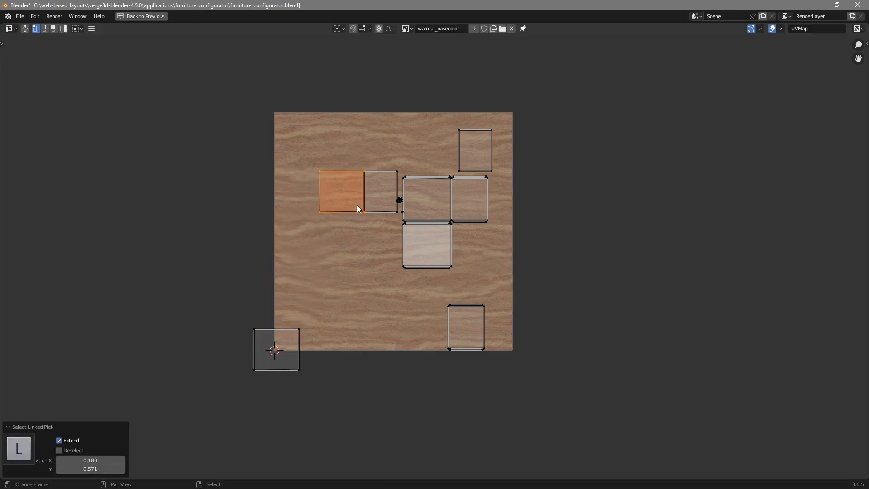
{"action": "key", "text": "g"}
{"action": "left_click", "coordinate": [292, 366]}
{"action": "key", "text": "alt+a"}
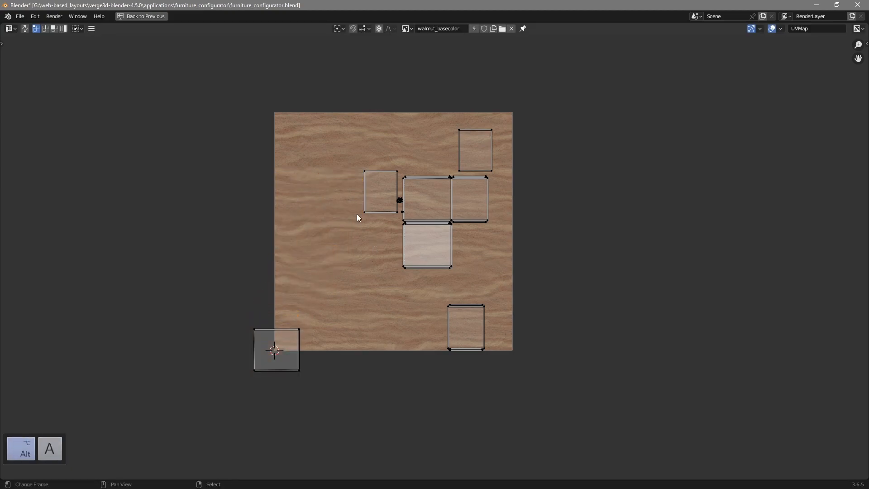
{"action": "key", "text": "l"}
{"action": "key", "text": "g"}
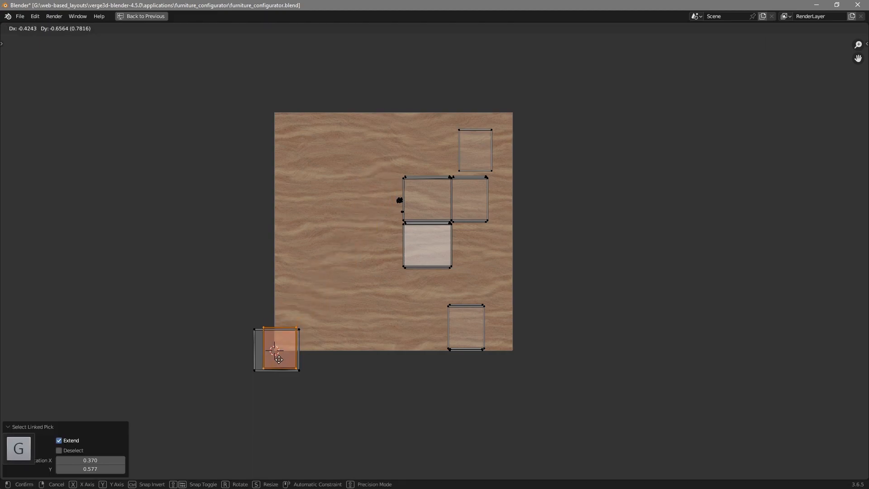
{"action": "left_click", "coordinate": [278, 359]}
{"action": "key", "text": "alt+a"}
Move the highlighted square UV island from below the central pair onto the stack at the UV origin
{"action": "key", "text": "l"}
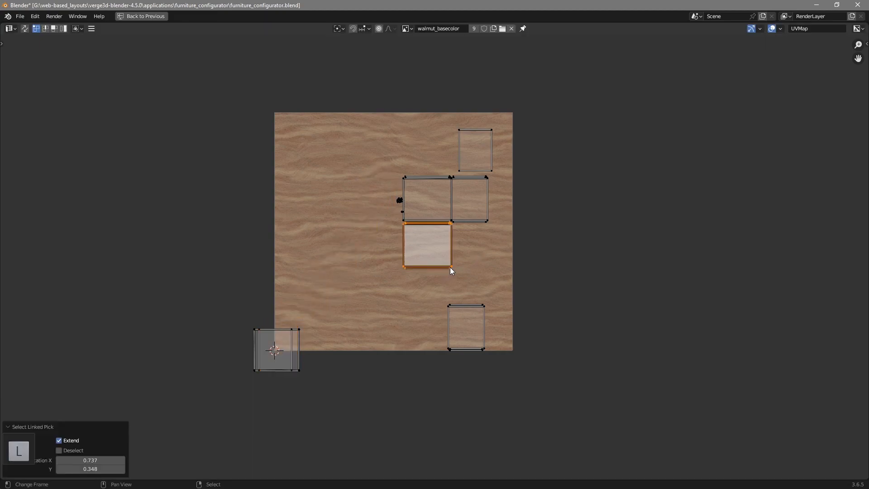
{"action": "key", "text": "g"}
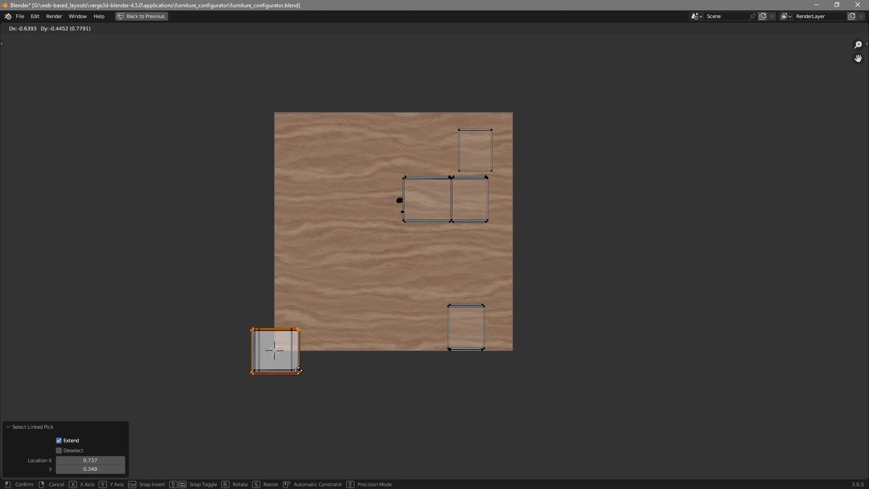
{"action": "left_click", "coordinate": [300, 371]}
{"action": "key", "text": "alt+a"}
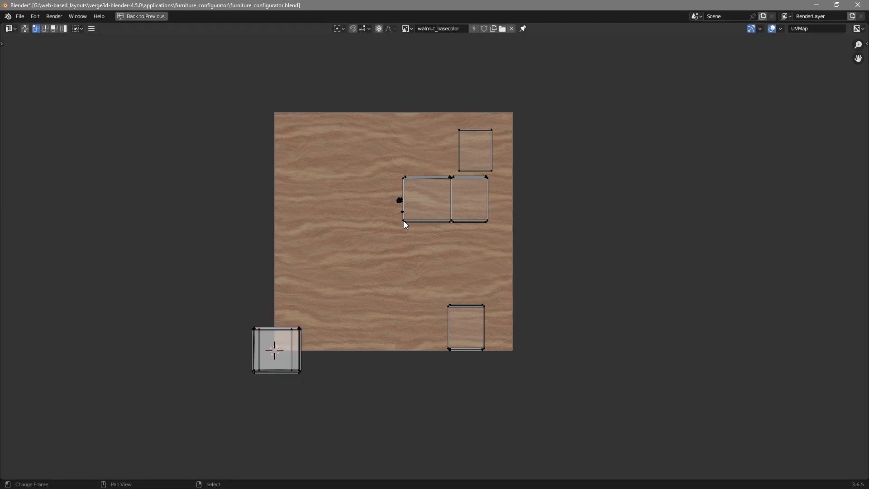
Move the two adjoining UV islands of the central pair one by one onto the stack at the UV origin
{"action": "key", "text": "l"}
{"action": "key", "text": "g"}
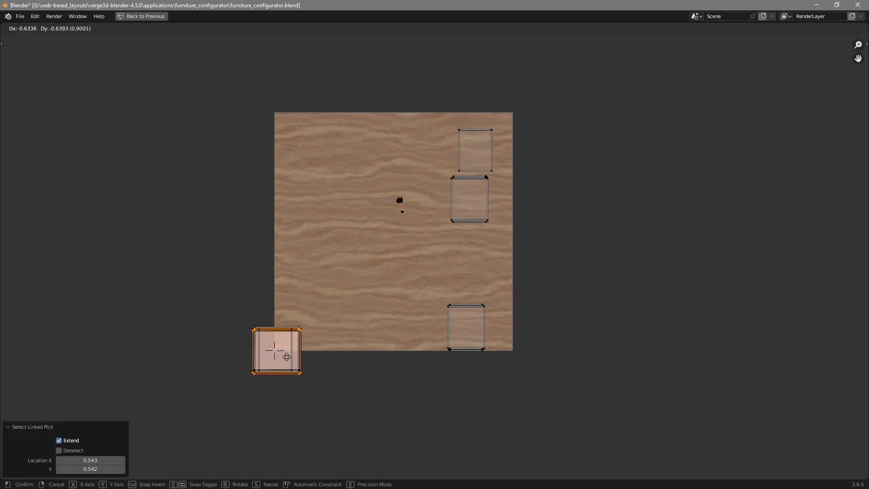
{"action": "left_click", "coordinate": [287, 358]}
{"action": "key", "text": "alt+a"}
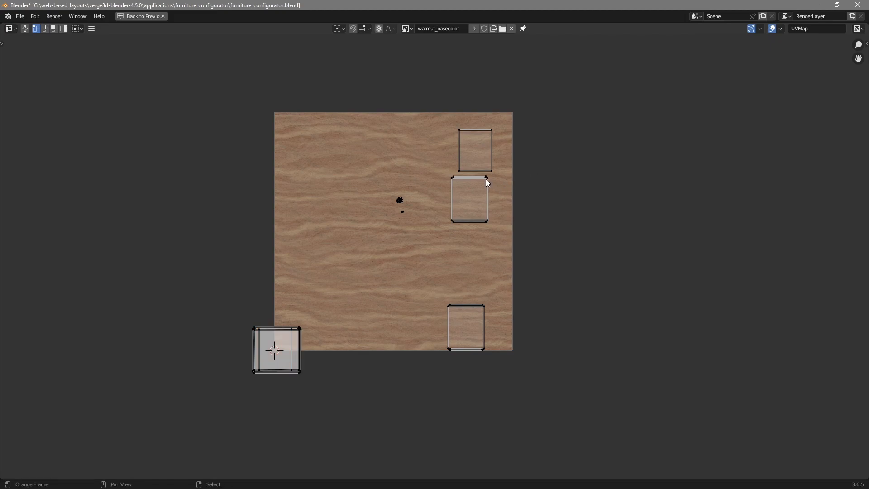
{"action": "key", "text": "l"}
{"action": "key", "text": "g"}
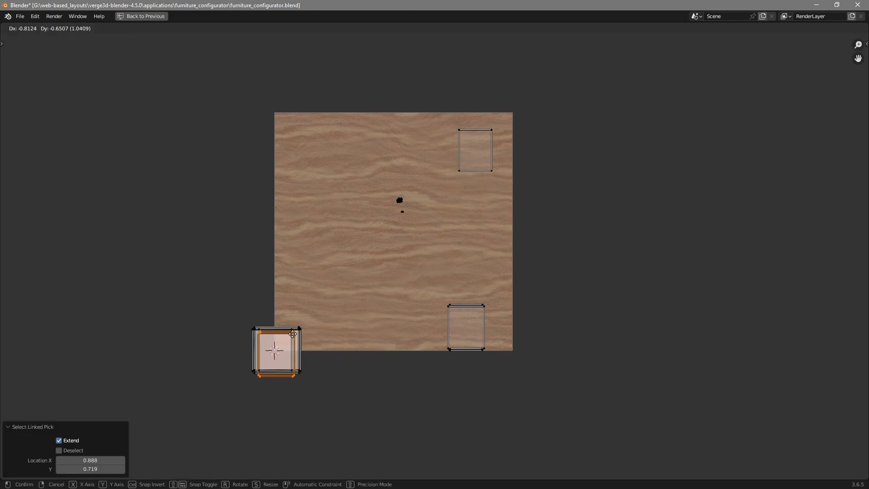
{"action": "left_click", "coordinate": [283, 330]}
{"action": "key", "text": "alt+a"}
Move the two remaining large UV islands, one low and one high in the texture, onto the stack at the UV origin
{"action": "key", "text": "l"}
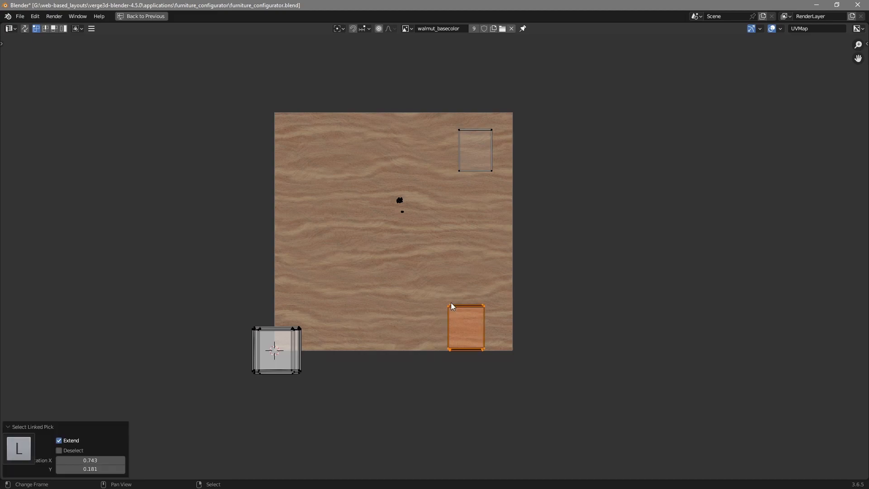
{"action": "key", "text": "g"}
{"action": "left_click", "coordinate": [261, 326]}
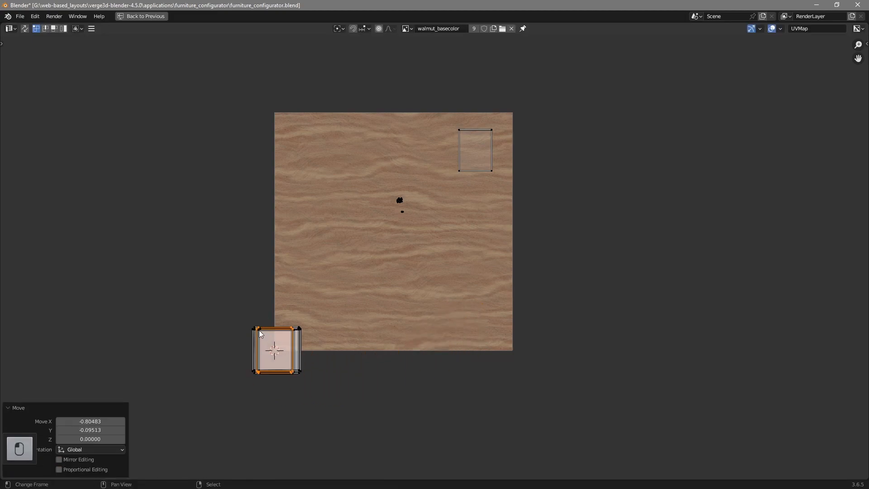
{"action": "key", "text": "alt+a"}
{"action": "key", "text": "l"}
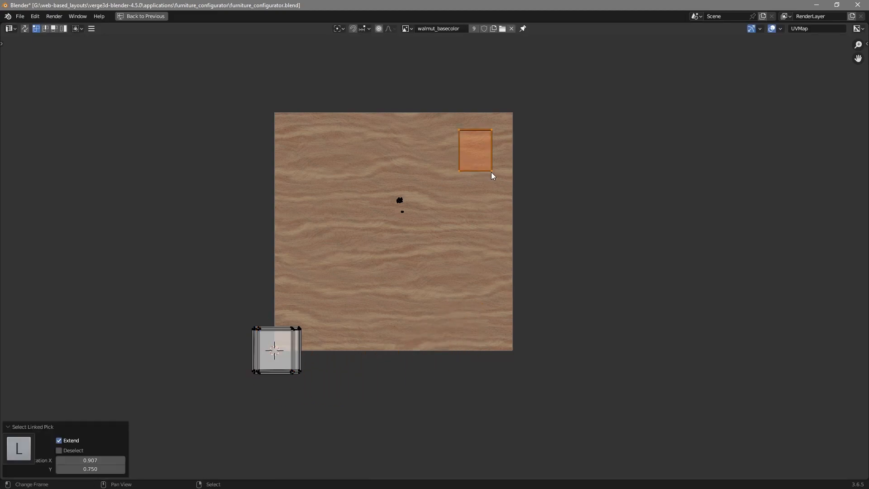
{"action": "key", "text": "g"}
{"action": "left_click", "coordinate": [286, 366]}
{"action": "key", "text": "alt+a"}
Move the two tiny UV clusters near the texture's middle onto the UV origin, then restore the normal layout and leave Edit Mode
{"action": "left_click", "coordinate": [398, 199]}
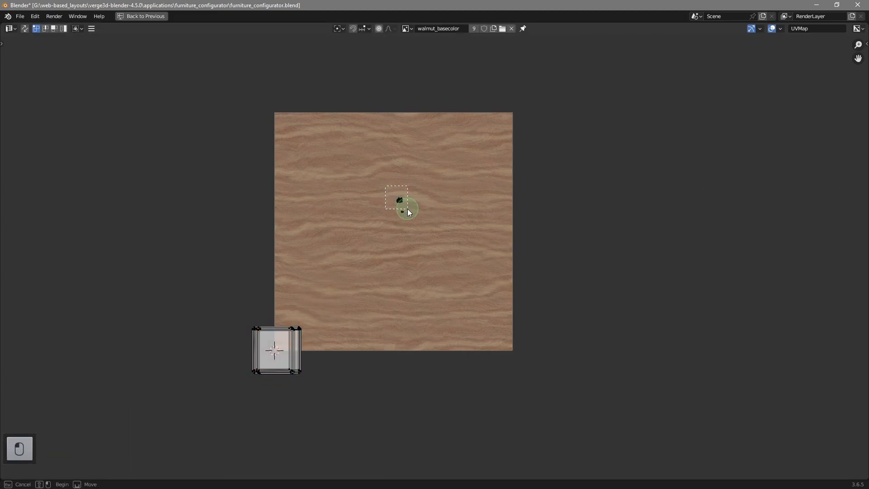
{"action": "key", "text": "g"}
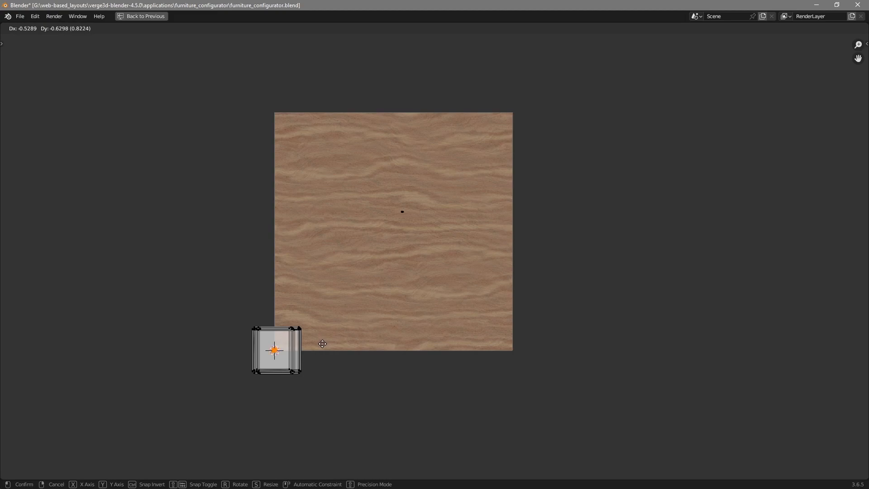
{"action": "left_click", "coordinate": [323, 345]}
{"action": "key", "text": "alt+a"}
{"action": "left_click", "coordinate": [416, 284]}
{"action": "left_click_drag", "start_coordinate": [392, 183], "coordinate": [443, 239]}
{"action": "key", "text": "g"}
{"action": "left_click", "coordinate": [335, 370]}
{"action": "key", "text": "ctrl+space"}
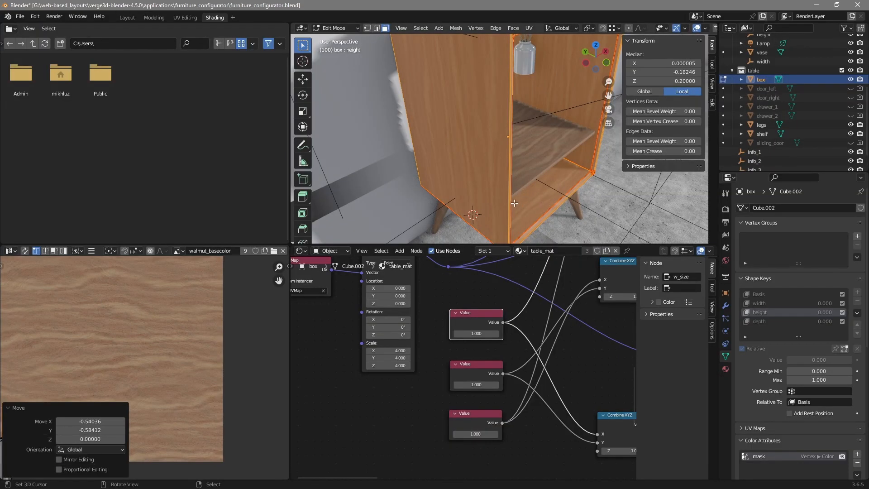
{"action": "key", "text": "Tab"}
Export the scene as Verge3D glTF over furniture_configurator.gltf and reload the configurator app in the browser
{"action": "key", "text": "q"}
{"action": "left_click", "coordinate": [534, 186]}
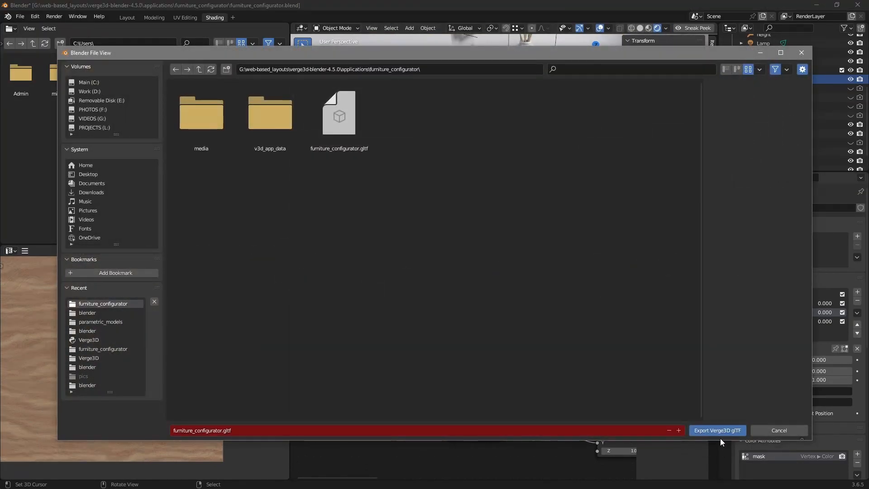
{"action": "left_click", "coordinate": [721, 434]}
{"action": "key", "text": "alt+Tab"}
{"action": "key", "text": "ctrl+r"}
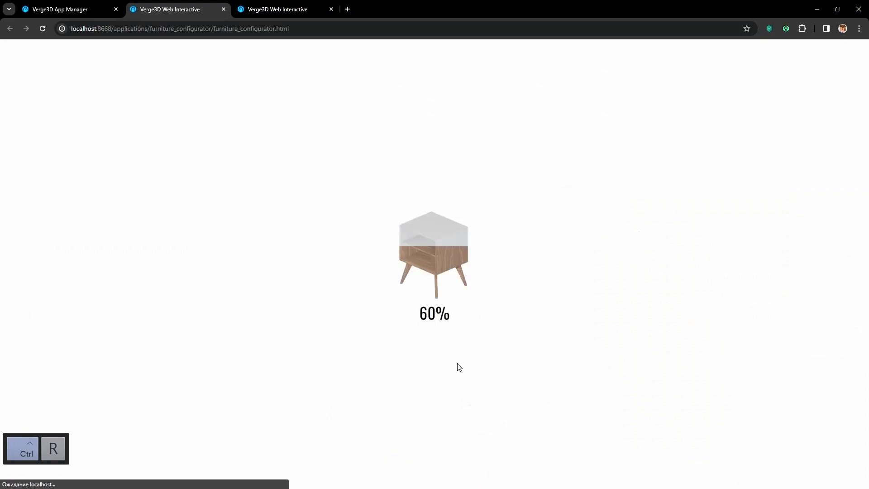
Test the wood texture scaling by widening the cabinet to 1.2 m and bringing its width back to 0.8 m
{"action": "left_click_drag", "start_coordinate": [449, 314], "coordinate": [577, 340]}
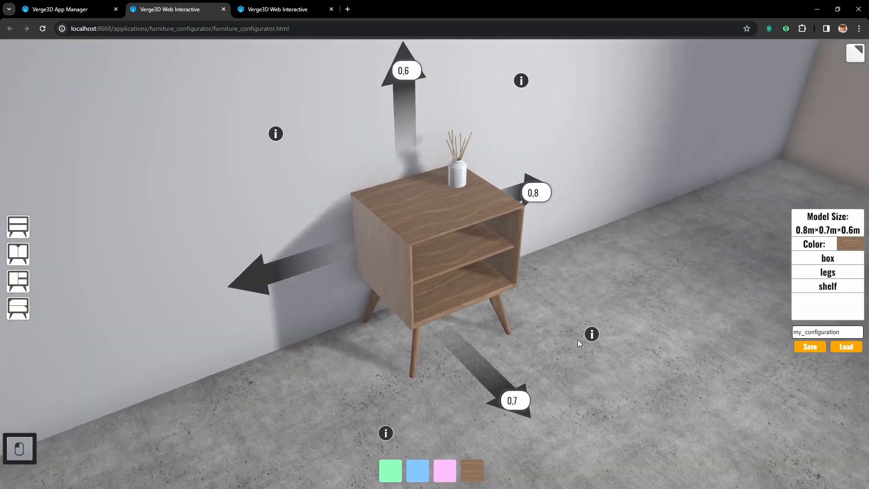
{"action": "left_click", "coordinate": [546, 189]}
{"action": "left_click", "coordinate": [546, 190]}
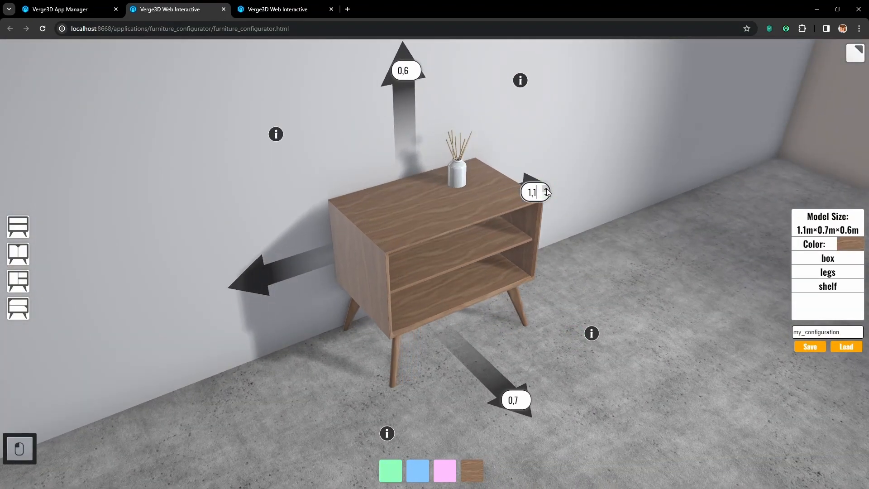
{"action": "left_click", "coordinate": [546, 189]}
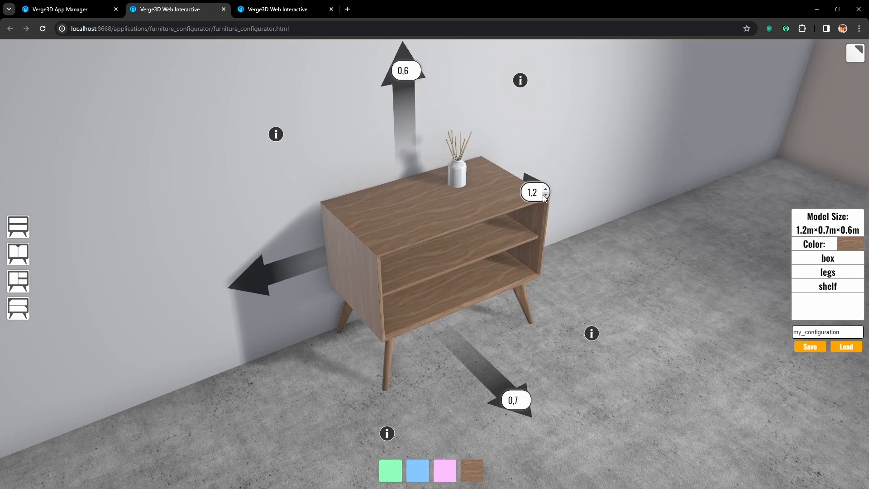
{"action": "left_click", "coordinate": [546, 194]}
{"action": "left_click", "coordinate": [546, 194]}
{"action": "left_click", "coordinate": [546, 195]}
{"action": "left_click", "coordinate": [546, 194]}
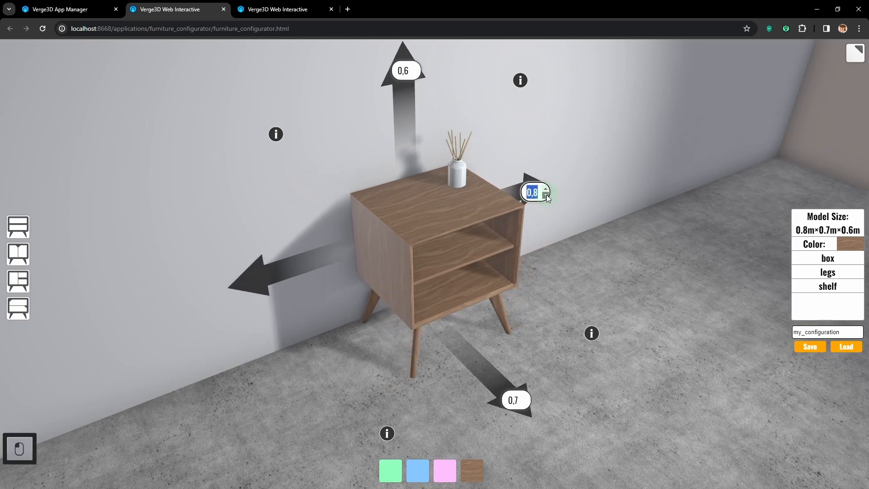
Widen the cabinet from 0.8 m again to at least 1.2 m and examine the wood grain on its top
{"action": "left_click", "coordinate": [546, 191]}
{"action": "left_click", "coordinate": [546, 191]}
{"action": "left_click", "coordinate": [546, 190]}
{"action": "left_click", "coordinate": [546, 191]}
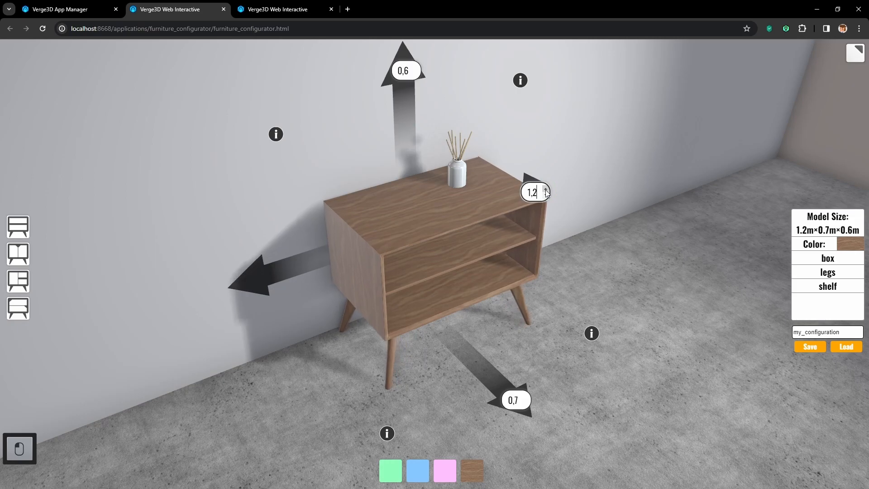
{"action": "left_click", "coordinate": [547, 191]}
Widen the cabinet to 1.3 m in a closer view and check the texture on the top and shelves
{"action": "left_click_drag", "start_coordinate": [542, 219], "coordinate": [520, 270]}
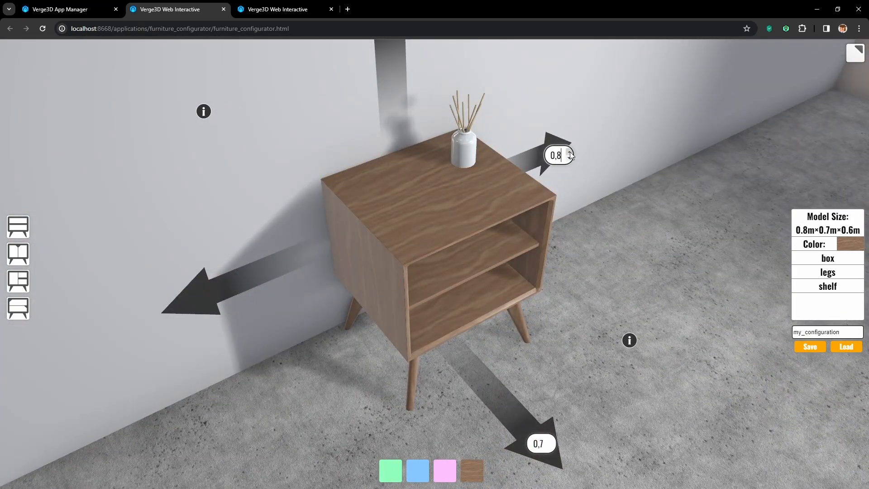
{"action": "left_click", "coordinate": [570, 153]}
{"action": "left_click", "coordinate": [570, 153]}
{"action": "left_click", "coordinate": [570, 153]}
{"action": "left_click", "coordinate": [569, 153]}
{"action": "left_click", "coordinate": [570, 153]}
{"action": "left_click", "coordinate": [570, 153]}
Reduce the cabinet's width back to 0.8 m and inspect the grain on its top and side
{"action": "left_click", "coordinate": [570, 158]}
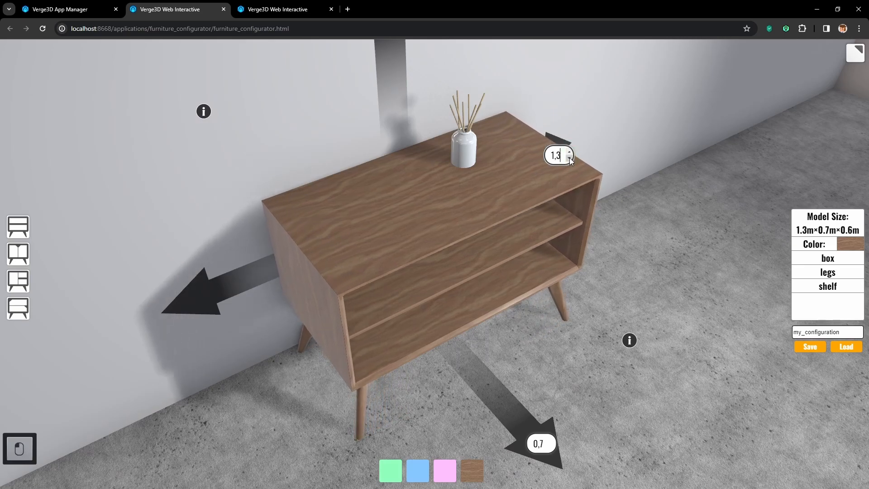
{"action": "left_click", "coordinate": [569, 158]}
{"action": "left_click", "coordinate": [569, 158]}
{"action": "left_click", "coordinate": [569, 158]}
{"action": "left_click", "coordinate": [570, 158]}
{"action": "left_click", "coordinate": [569, 158]}
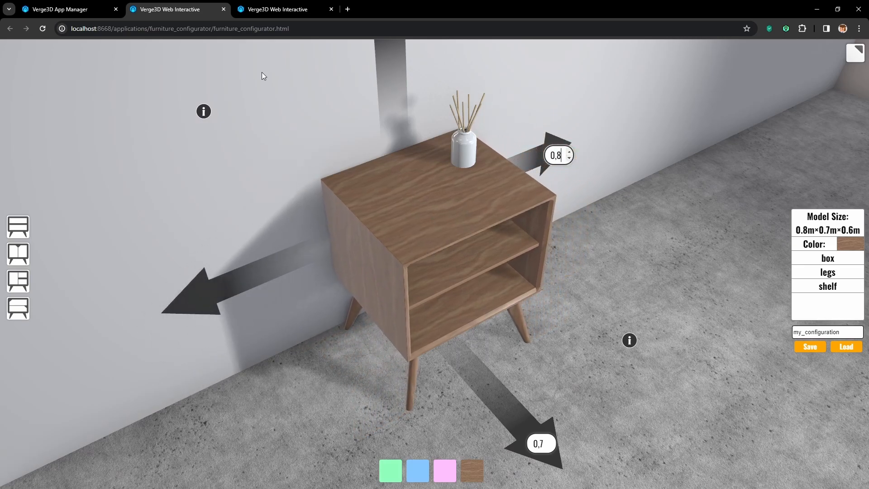
{"action": "left_click_drag", "start_coordinate": [415, 203], "coordinate": [432, 202]}
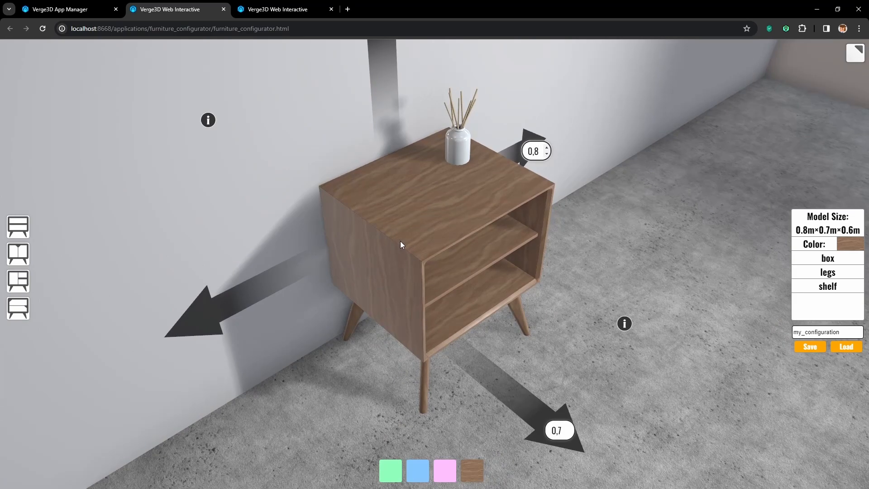
Switch to the Puzzles editor and duplicate the vase position animation puzzle directly below the original in the height procedure
{"action": "left_click", "coordinate": [297, 6]}
{"action": "left_click_drag", "start_coordinate": [558, 291], "coordinate": [304, 249]}
{"action": "left_click", "coordinate": [472, 209]}
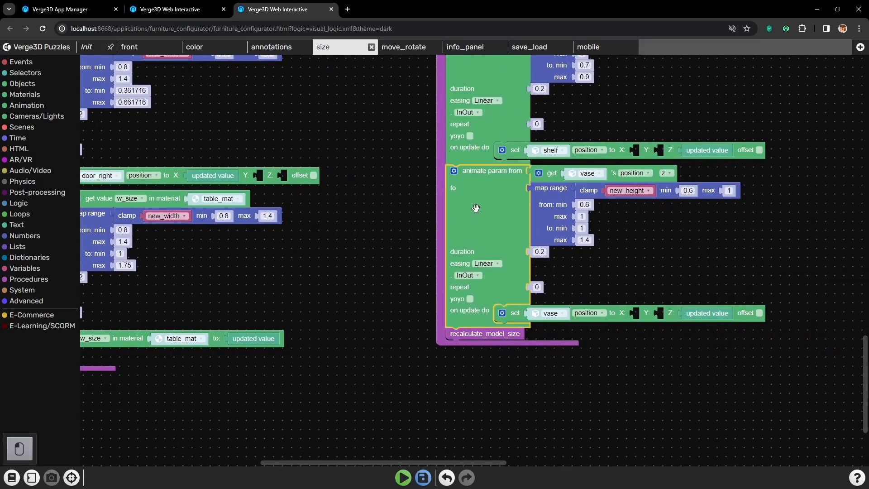
{"action": "scroll", "coordinate": [452, 212], "scroll_direction": "down", "scroll_amount": 5}
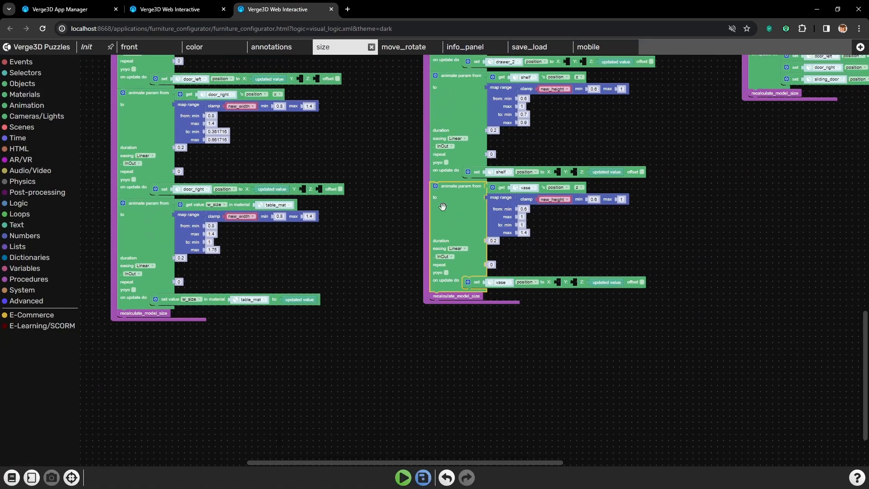
{"action": "scroll", "coordinate": [564, 270], "scroll_direction": "up", "scroll_amount": 3}
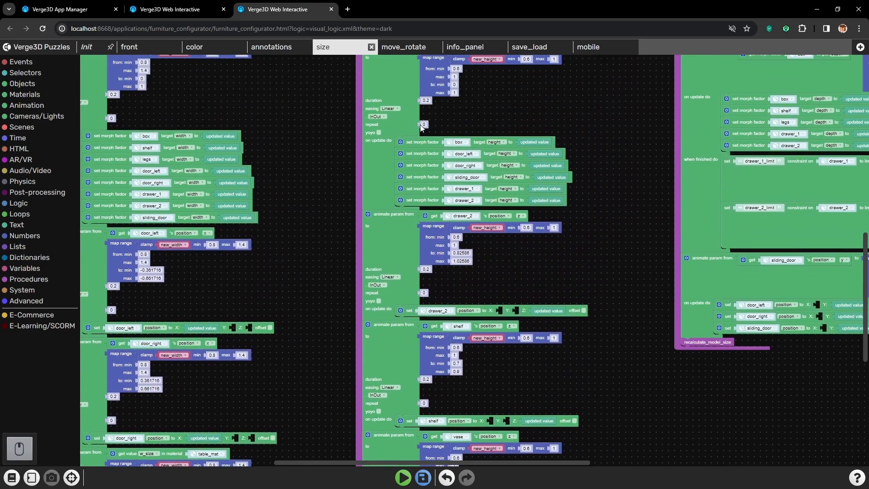
{"action": "left_click_drag", "start_coordinate": [558, 223], "coordinate": [593, 166]}
{"action": "left_click_drag", "start_coordinate": [616, 388], "coordinate": [635, 175]}
{"action": "scroll", "coordinate": [473, 252], "scroll_direction": "up", "scroll_amount": 2}
{"action": "left_click", "coordinate": [428, 199]}
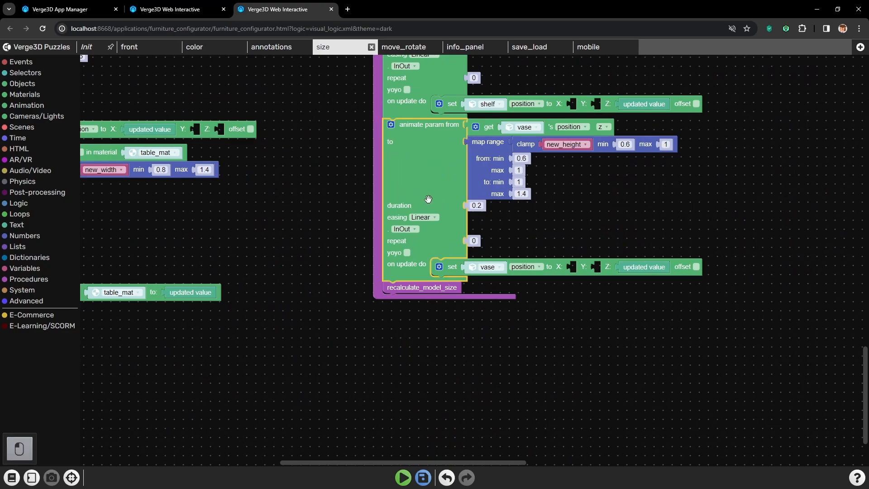
{"action": "key", "text": "ctrl+c"}
{"action": "key", "text": "ctrl+v"}
{"action": "left_click_drag", "start_coordinate": [377, 231], "coordinate": [427, 309]}
Delete the vase set-position and get-position puzzles from the duplicated animation puzzle
{"action": "left_click", "coordinate": [451, 430]}
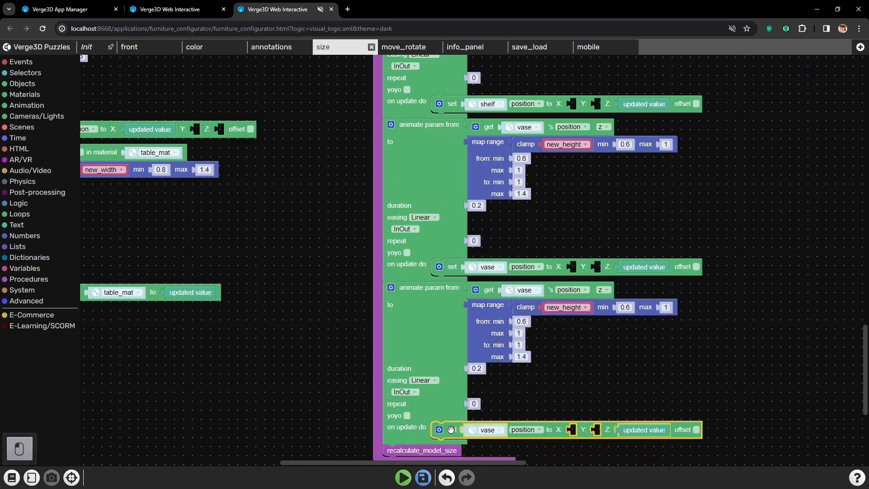
{"action": "key", "text": "Delete"}
{"action": "left_click", "coordinate": [487, 290]}
{"action": "key", "text": "Delete"}
Copy the width procedure's set value w_size puzzle for table_mat into the duplicated animation's on-update slot
{"action": "scroll", "coordinate": [295, 343], "scroll_direction": "down", "scroll_amount": 1}
{"action": "left_click_drag", "start_coordinate": [275, 338], "coordinate": [401, 336]}
{"action": "left_click", "coordinate": [170, 303]}
{"action": "key", "text": "ctrl+v"}
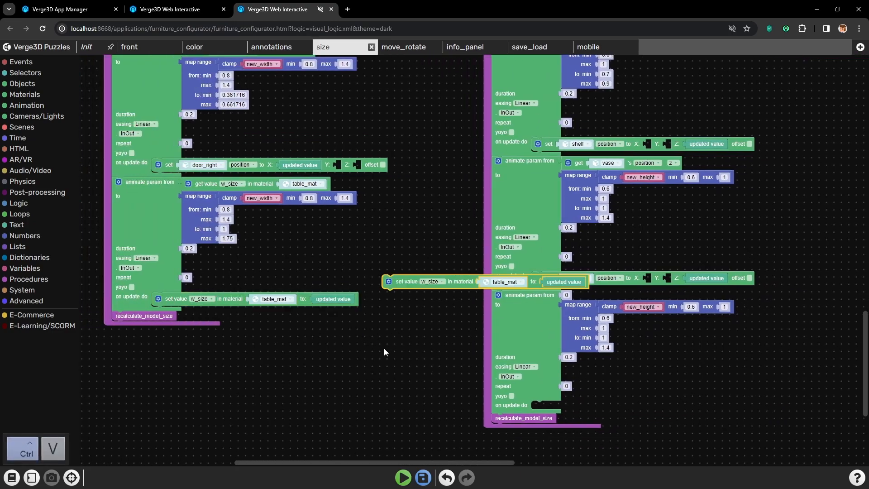
{"action": "left_click", "coordinate": [558, 402]}
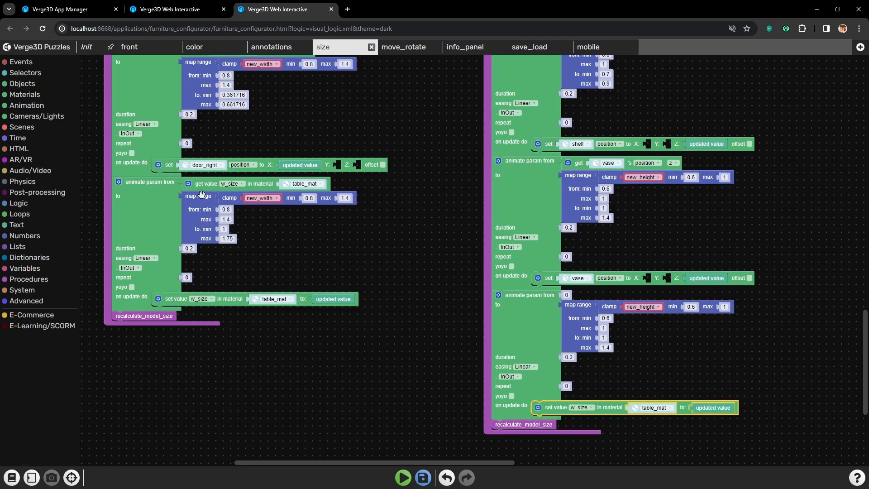
Copy the get value puzzle for table_mat into the new height animation's start value and choose h_size in it
{"action": "left_click", "coordinate": [198, 181]}
{"action": "key", "text": "ctrl+c"}
{"action": "key", "text": "ctrl+v"}
{"action": "left_click_drag", "start_coordinate": [441, 289], "coordinate": [596, 299]}
{"action": "scroll", "coordinate": [675, 383], "scroll_direction": "up", "scroll_amount": 2}
Change the parameter of the set value puzzle in the new animation's on-update slot to h_size
{"action": "left_click", "coordinate": [521, 395]}
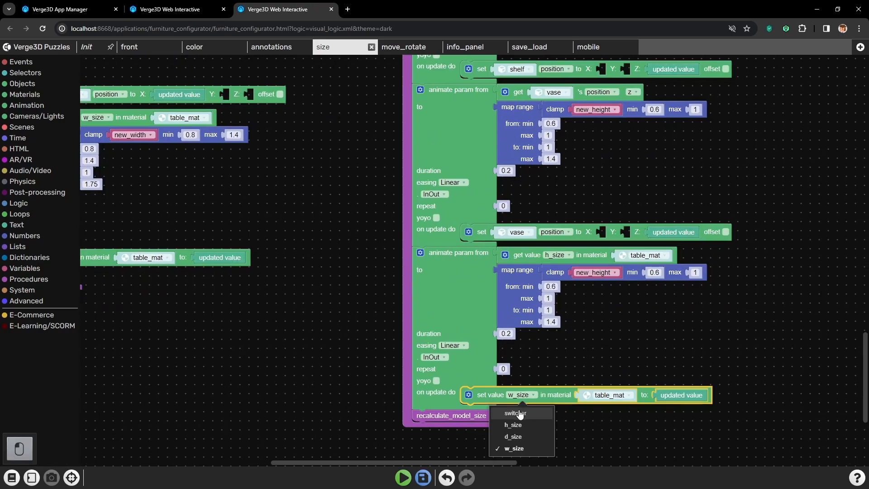
{"action": "left_click", "coordinate": [576, 326]}
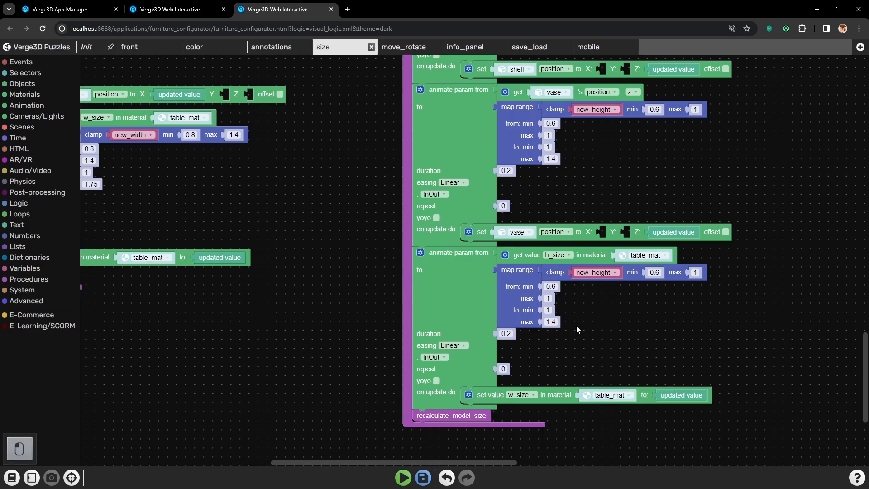
{"action": "left_click", "coordinate": [559, 258]}
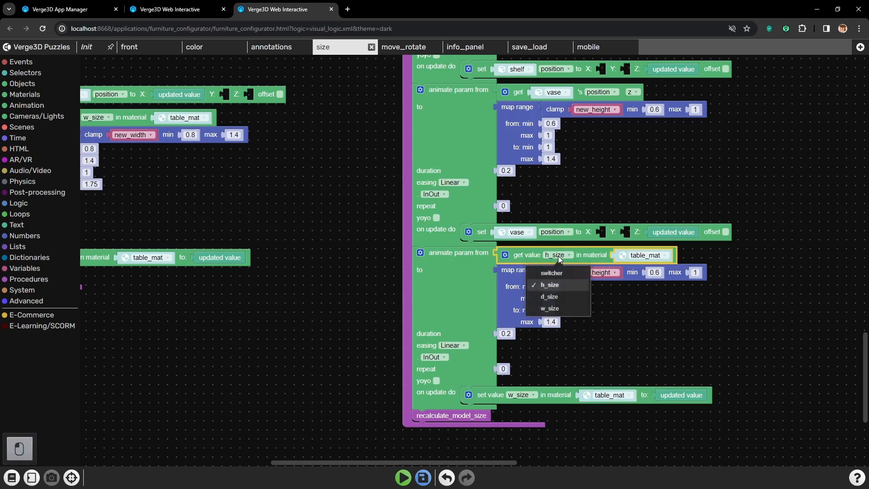
{"action": "left_click", "coordinate": [524, 395]}
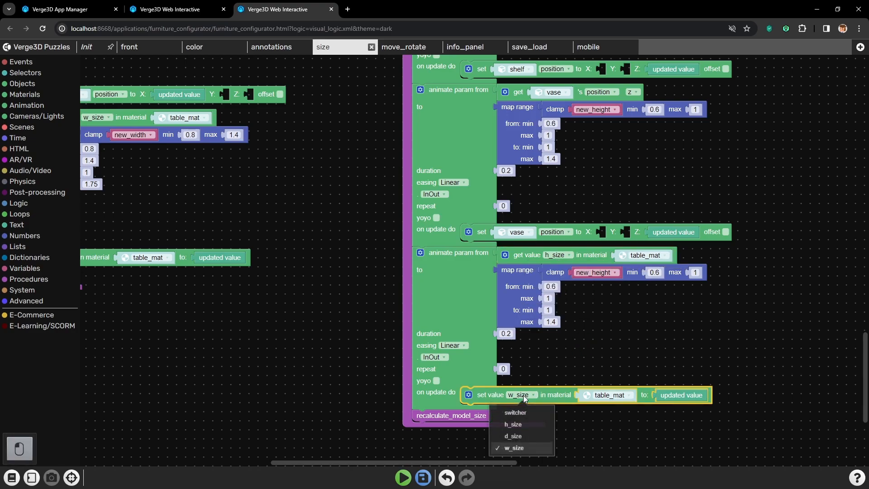
{"action": "left_click", "coordinate": [514, 424]}
Set the output maximum of the h_size animation's map range to 1.65
{"action": "left_click_drag", "start_coordinate": [602, 340], "coordinate": [563, 356]}
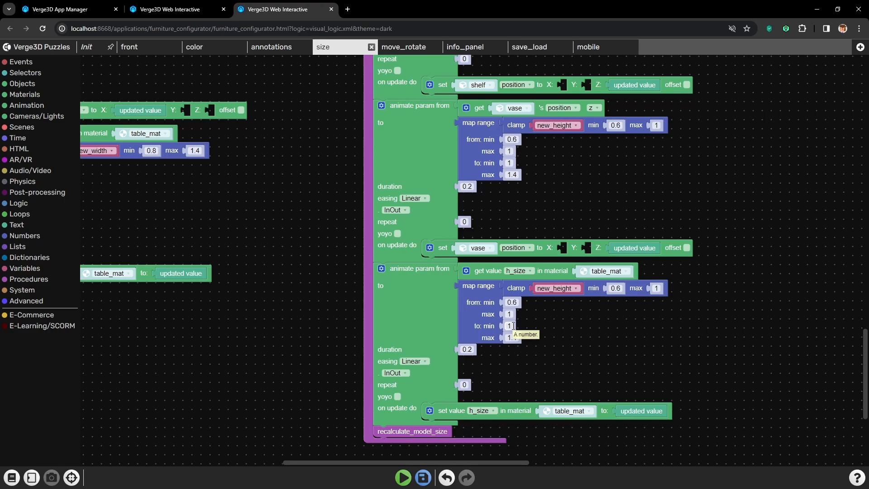
{"action": "left_click", "coordinate": [514, 326]}
{"action": "left_click", "coordinate": [533, 348]}
{"action": "left_click", "coordinate": [510, 338]}
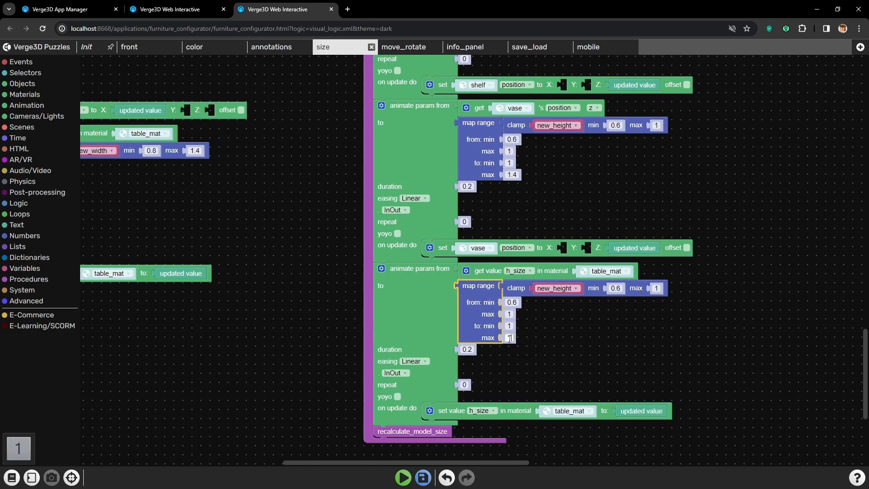
{"action": "type", "text": "1.65"}
{"action": "left_click", "coordinate": [557, 423]}
Save the puzzles and reload the configurator app in its browser tab
{"action": "left_click", "coordinate": [423, 478]}
{"action": "left_click", "coordinate": [190, 9]}
{"action": "key", "text": "ctrl+r"}
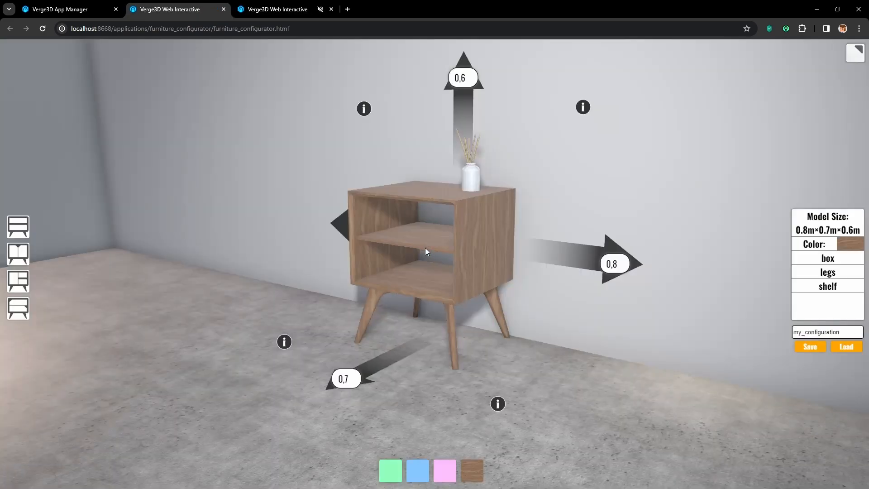
Test the wood texture scaling by raising the table's height to 1 m and returning it to 0.6 m
{"action": "left_click_drag", "start_coordinate": [425, 248], "coordinate": [534, 254]}
{"action": "left_click_drag", "start_coordinate": [446, 149], "coordinate": [468, 156]}
{"action": "scroll", "coordinate": [449, 141], "scroll_direction": "up", "scroll_amount": 4}
{"action": "left_click", "coordinate": [408, 58]}
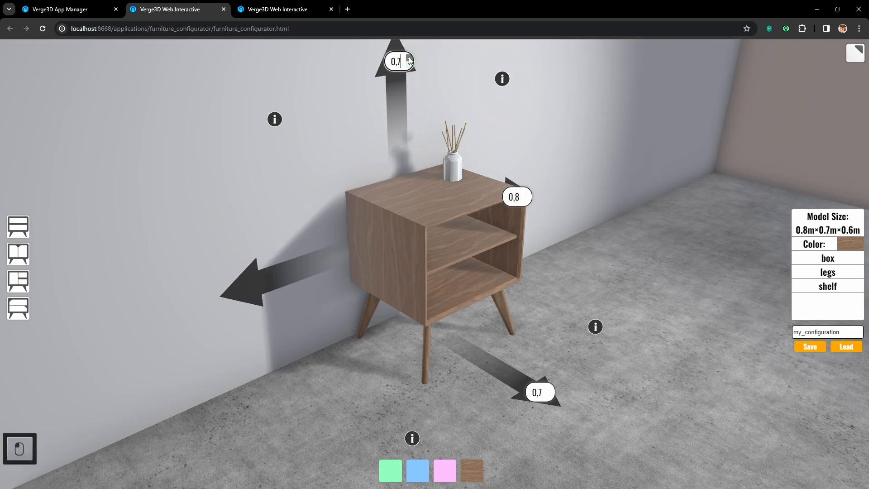
{"action": "left_click", "coordinate": [410, 58]}
{"action": "left_click", "coordinate": [409, 58]}
{"action": "left_click", "coordinate": [409, 58]}
{"action": "left_click", "coordinate": [410, 65]}
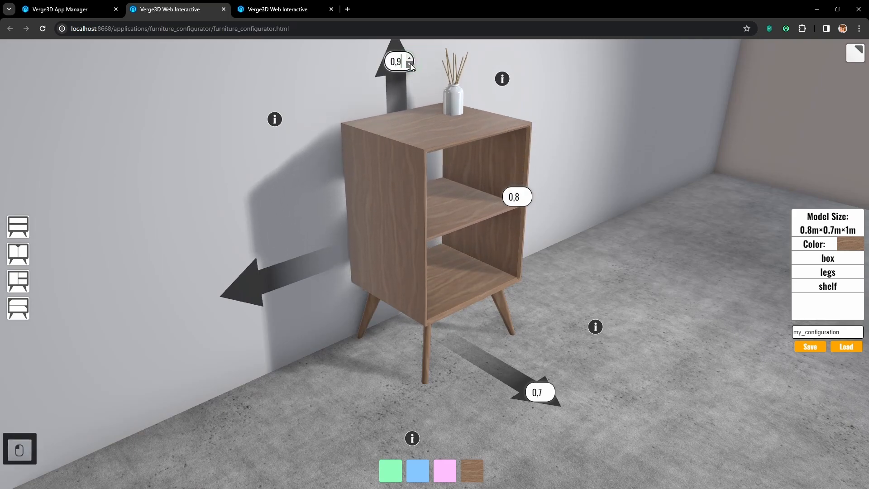
{"action": "left_click", "coordinate": [409, 65]}
{"action": "left_click", "coordinate": [410, 65]}
{"action": "left_click", "coordinate": [409, 65]}
{"action": "left_click", "coordinate": [410, 65]}
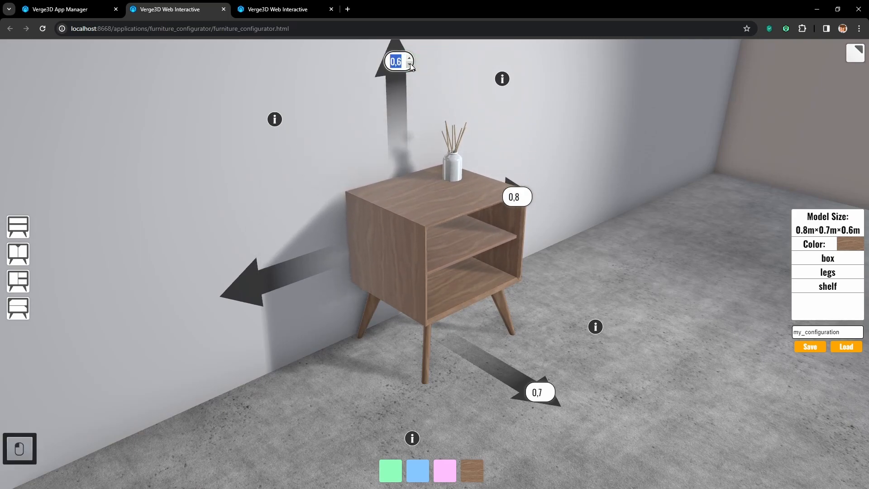
In the puzzles editor, duplicate the sliding_door depth animation, insert the copy before recalculate_model_size, and switch it to external inputs
{"action": "left_click", "coordinate": [309, 8]}
{"action": "scroll", "coordinate": [519, 345], "scroll_direction": "down", "scroll_amount": 5}
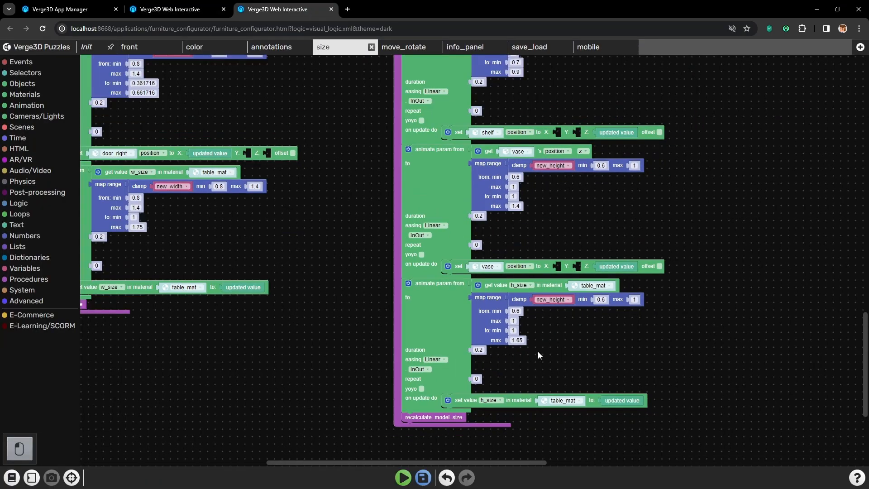
{"action": "middle_click_drag", "start_coordinate": [670, 336], "coordinate": [429, 330]}
{"action": "scroll", "coordinate": [538, 319], "scroll_direction": "up", "scroll_amount": 5}
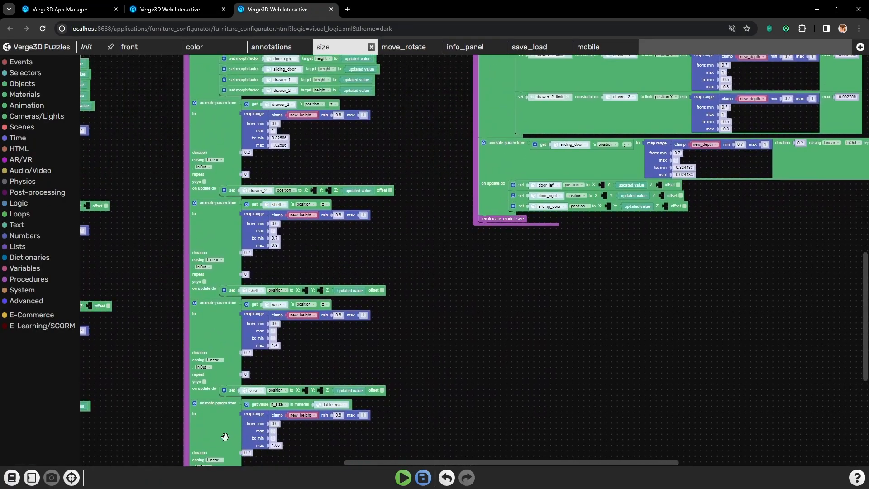
{"action": "middle_click_drag", "start_coordinate": [494, 161], "coordinate": [412, 275]}
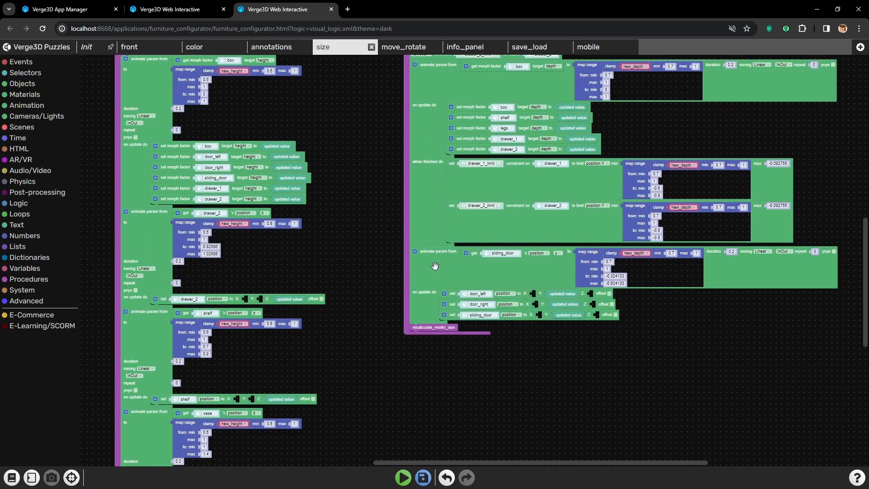
{"action": "left_click", "coordinate": [435, 272]}
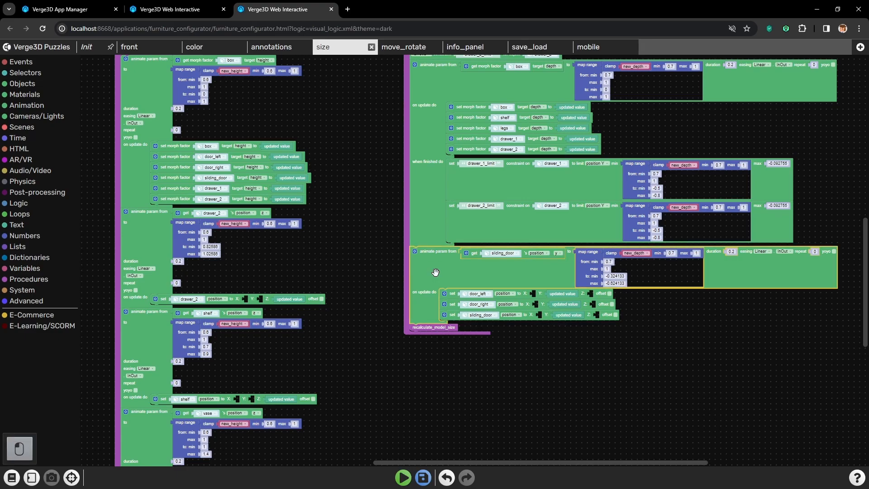
{"action": "key", "text": "ctrl+c"}
{"action": "key", "text": "ctrl+v"}
{"action": "left_click_drag", "start_coordinate": [394, 271], "coordinate": [539, 361]}
{"action": "right_click", "coordinate": [458, 356]}
{"action": "left_click", "coordinate": [467, 386]}
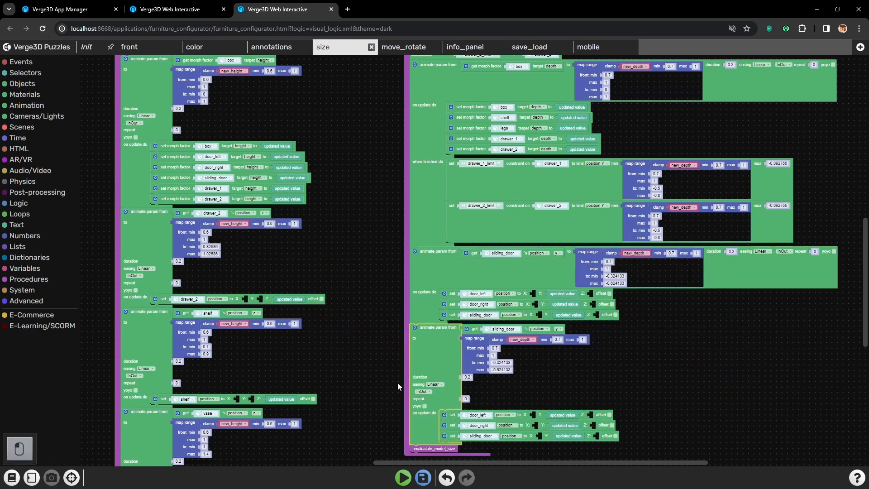
Remove the sliding_door start value and the three set position puzzles from the copied depth animation
{"action": "left_click_drag", "start_coordinate": [398, 383], "coordinate": [397, 299]}
{"action": "scroll", "coordinate": [398, 299], "scroll_direction": "up", "scroll_amount": 1}
{"action": "scroll", "coordinate": [491, 229], "scroll_direction": "up", "scroll_amount": 1}
{"action": "left_click", "coordinate": [491, 230]}
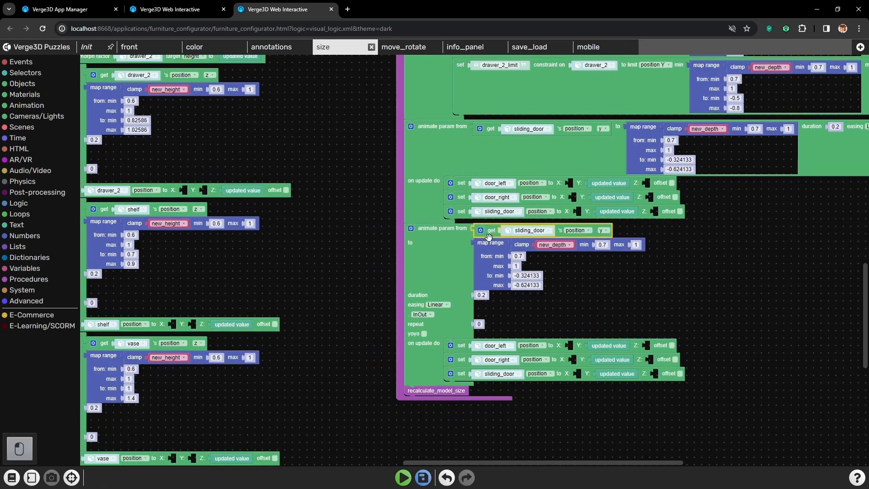
{"action": "key", "text": "Delete"}
{"action": "left_click", "coordinate": [457, 370]}
{"action": "key", "text": "Delete"}
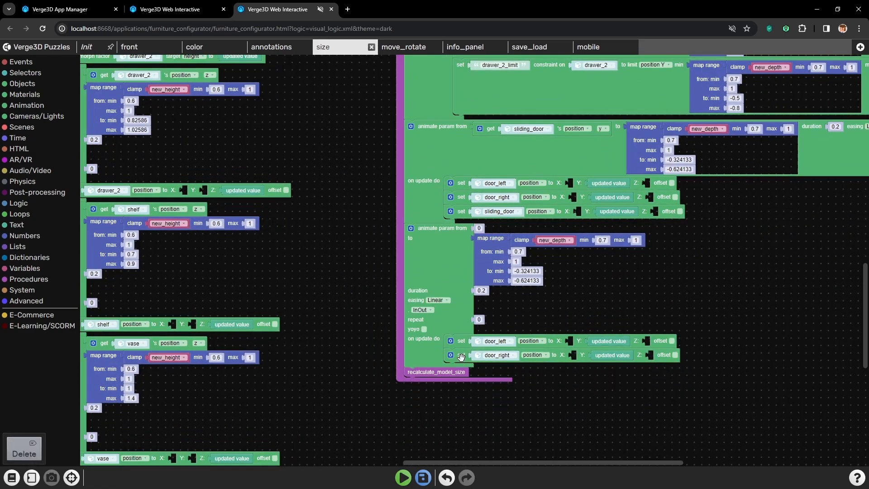
{"action": "left_click", "coordinate": [460, 356]}
{"action": "key", "text": "Delete"}
{"action": "left_click", "coordinate": [461, 341]}
{"action": "key", "text": "Delete"}
Copy the get value h_size puzzle for table_mat into the new depth animation's start value
{"action": "scroll", "coordinate": [493, 304], "scroll_direction": "down", "scroll_amount": 2}
{"action": "left_click", "coordinate": [267, 357]}
{"action": "key", "text": "ctrl+c"}
{"action": "key", "text": "ctrl+v"}
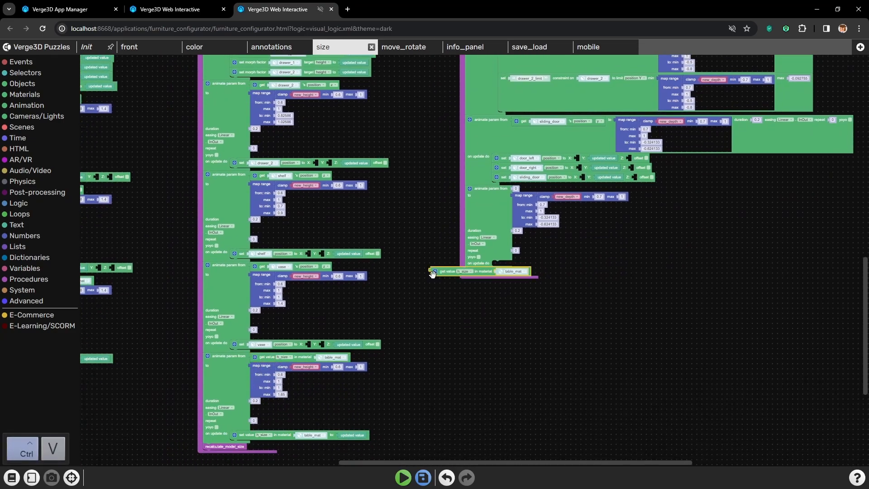
{"action": "left_click_drag", "start_coordinate": [456, 268], "coordinate": [524, 190]}
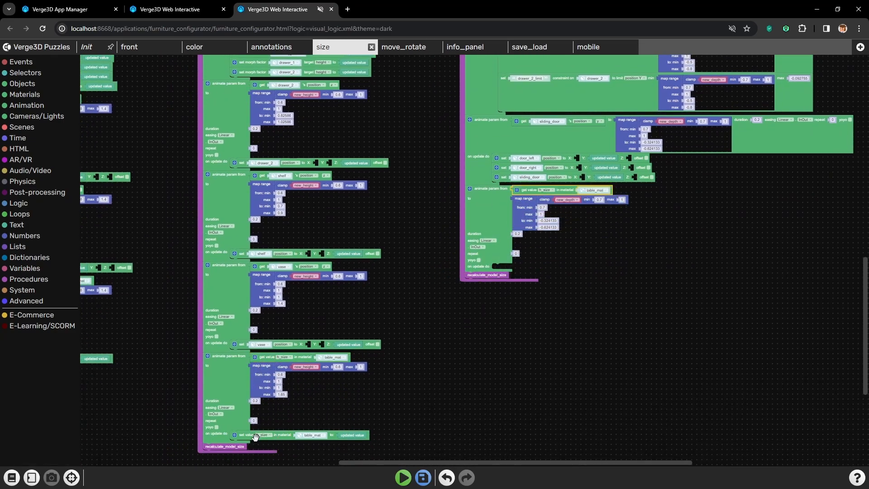
Copy the set value h_size puzzle for table_mat into the new depth animation's on-update slot
{"action": "left_click", "coordinate": [256, 436]}
{"action": "key", "text": "ctrl+c"}
{"action": "key", "text": "ctrl+v"}
{"action": "left_click", "coordinate": [439, 283]}
{"action": "left_click_drag", "start_coordinate": [439, 282], "coordinate": [520, 274]}
Change the parameter of both the get value and set value puzzles in the depth animation to d_size
{"action": "scroll", "coordinate": [519, 273], "scroll_direction": "up", "scroll_amount": 3}
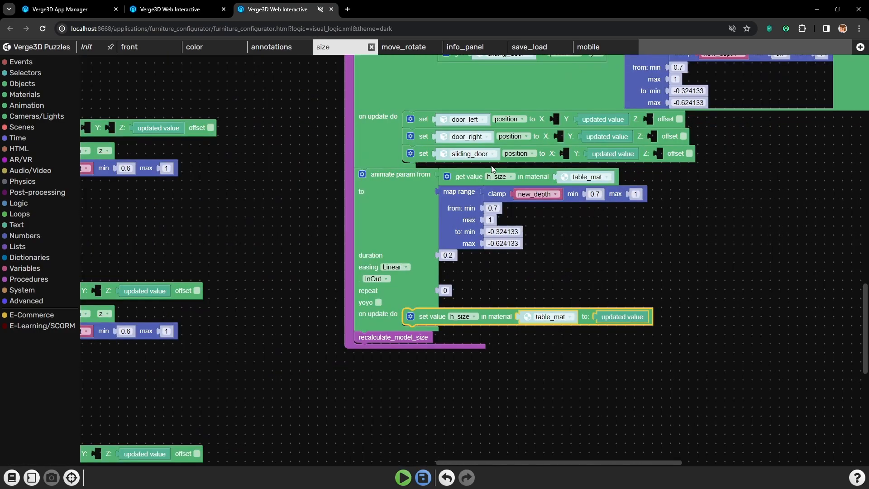
{"action": "left_click", "coordinate": [498, 177]}
{"action": "left_click", "coordinate": [493, 218]}
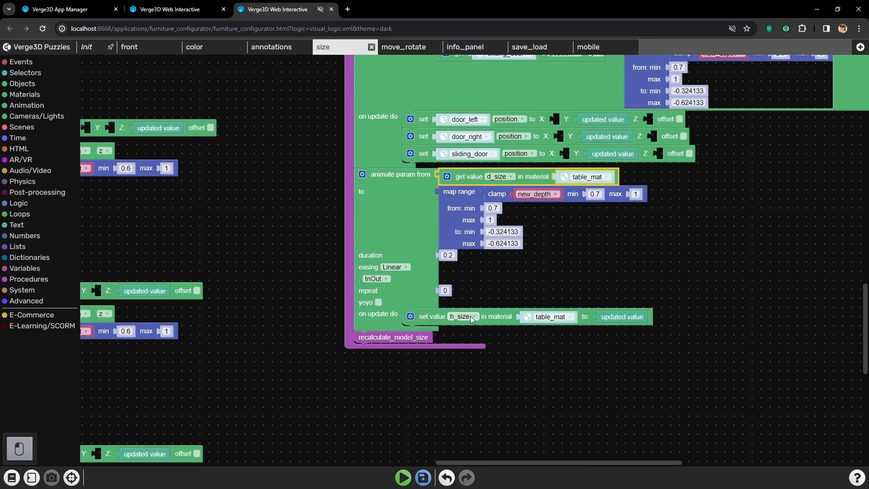
{"action": "left_click", "coordinate": [471, 316]}
{"action": "left_click", "coordinate": [472, 357]}
Set the output minimum to 1 and the output maximum to 1.45 in the d_size animation's map range
{"action": "scroll", "coordinate": [552, 289], "scroll_direction": "up", "scroll_amount": 2}
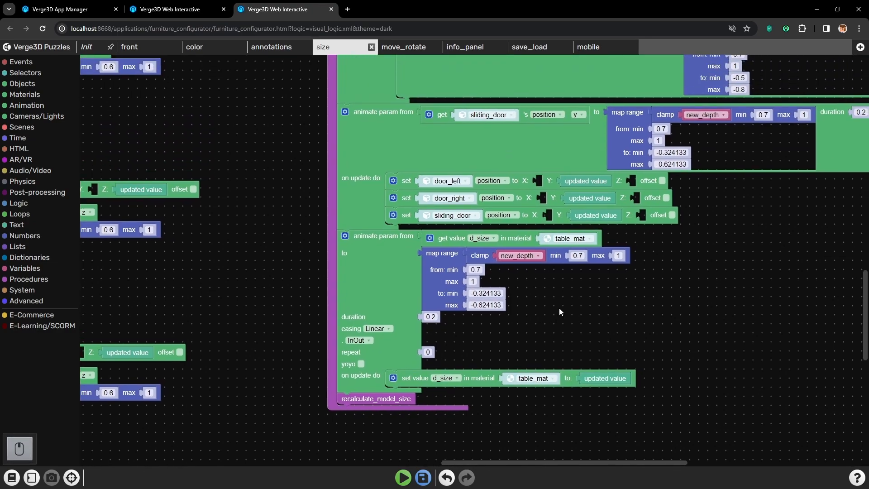
{"action": "left_click", "coordinate": [499, 295]}
{"action": "type", "text": "1"}
{"action": "left_click", "coordinate": [531, 312]}
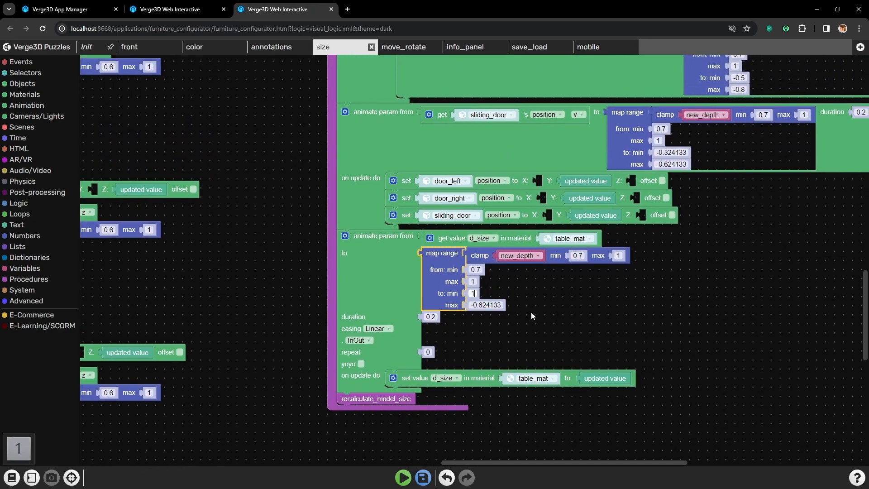
{"action": "left_click", "coordinate": [485, 305]}
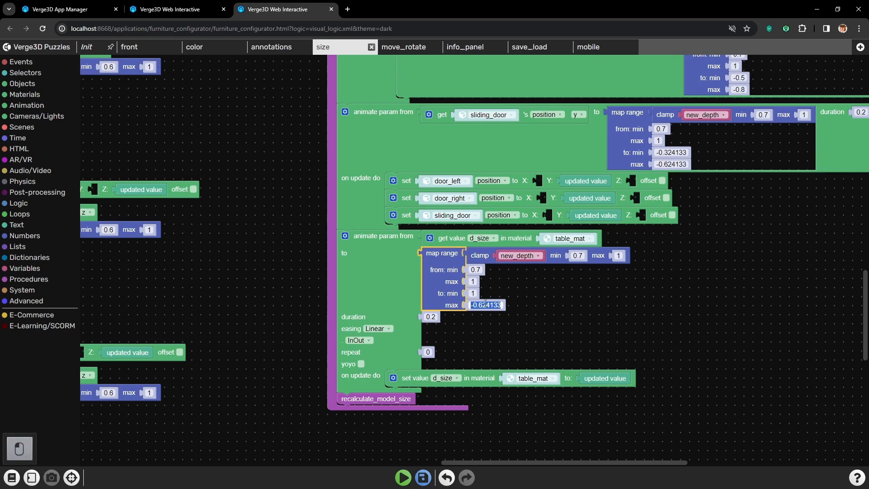
{"action": "type", "text": "1.45"}
{"action": "left_click", "coordinate": [569, 324]}
Save the puzzles and reload the configurator app to load the depth texture animation
{"action": "left_click", "coordinate": [423, 478]}
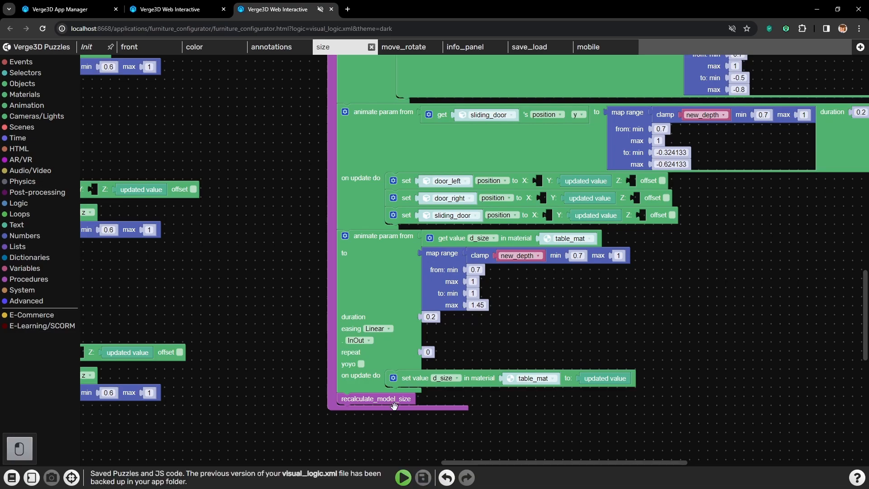
{"action": "left_click", "coordinate": [200, 10]}
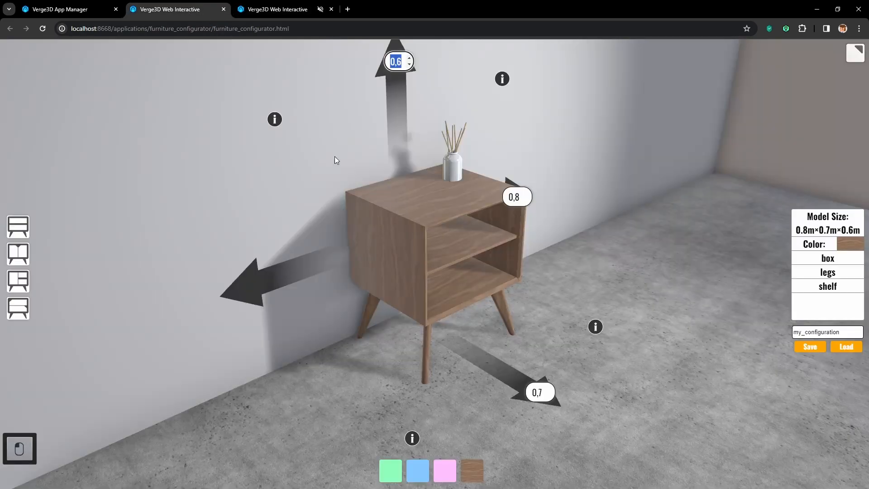
{"action": "key", "text": "ctrl+r"}
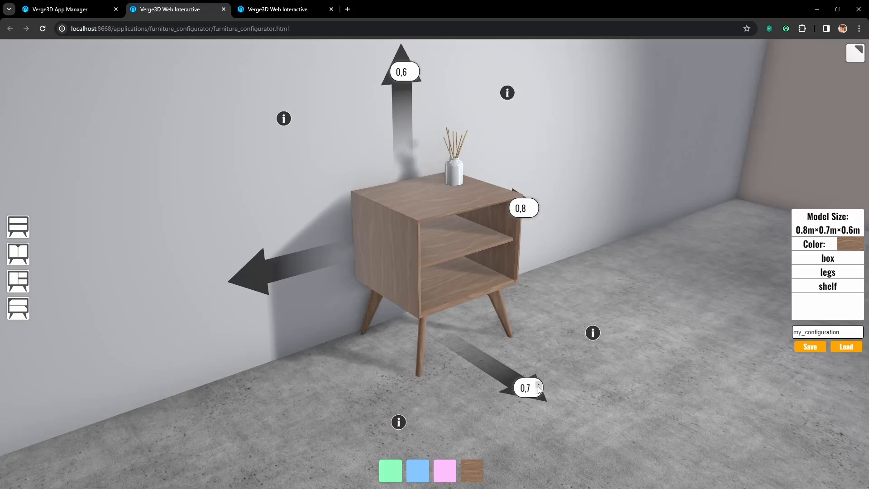
Test the texture scaling along the depth by increasing the table's depth and returning it to 0.7 m
{"action": "left_click", "coordinate": [539, 385]}
{"action": "left_click", "coordinate": [538, 386]}
{"action": "left_click", "coordinate": [538, 385]}
{"action": "left_click", "coordinate": [538, 391]}
{"action": "left_click", "coordinate": [539, 390]}
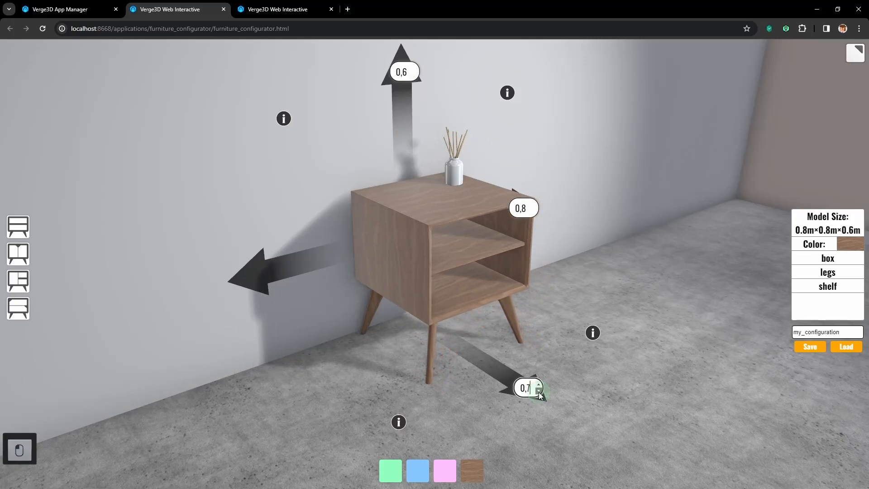
{"action": "left_click", "coordinate": [539, 390]}
Increase the table's width to 1.2 m to test the texture scaling along the width
{"action": "left_click", "coordinate": [534, 205]}
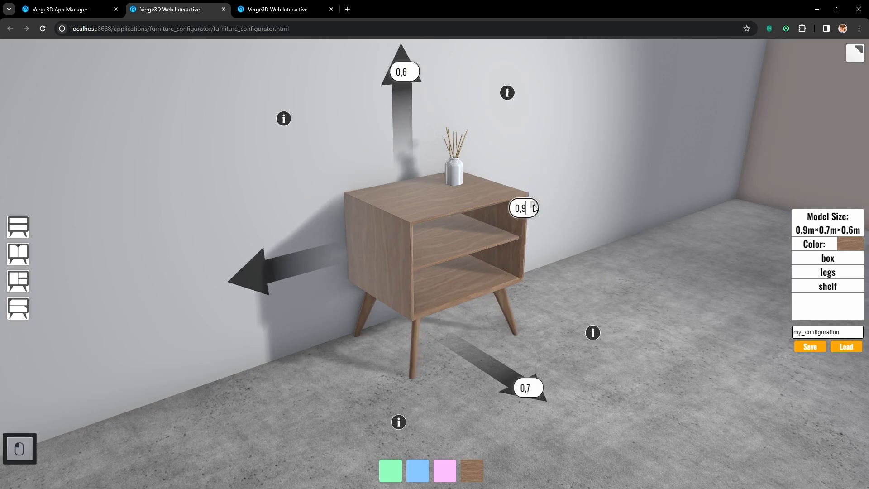
{"action": "left_click", "coordinate": [534, 205]}
{"action": "left_click", "coordinate": [534, 205]}
{"action": "left_click", "coordinate": [534, 205]}
Raise the widened table's height, return it to 0.6 m, and examine the wood texture from several sides
{"action": "left_click_drag", "start_coordinate": [540, 277], "coordinate": [485, 279]}
{"action": "left_click", "coordinate": [474, 70]}
{"action": "left_click", "coordinate": [473, 69]}
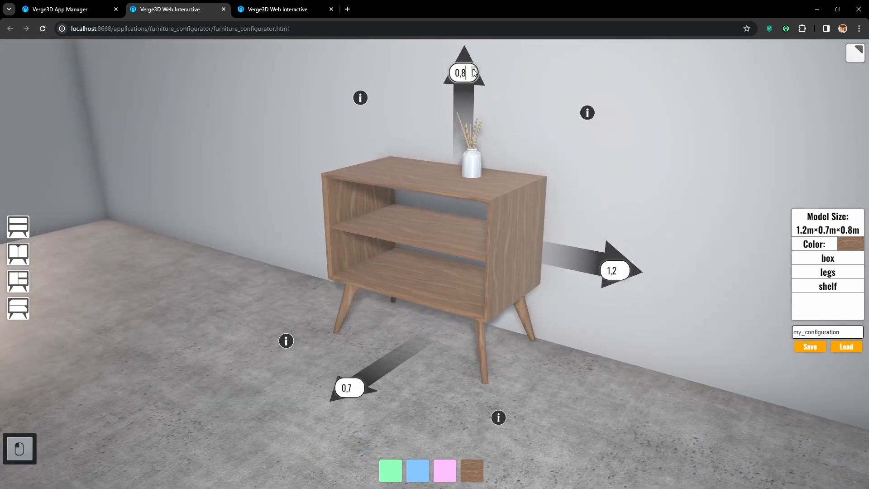
{"action": "left_click", "coordinate": [474, 70]}
{"action": "left_click", "coordinate": [473, 69]}
{"action": "left_click", "coordinate": [474, 75]}
{"action": "left_click", "coordinate": [474, 76]}
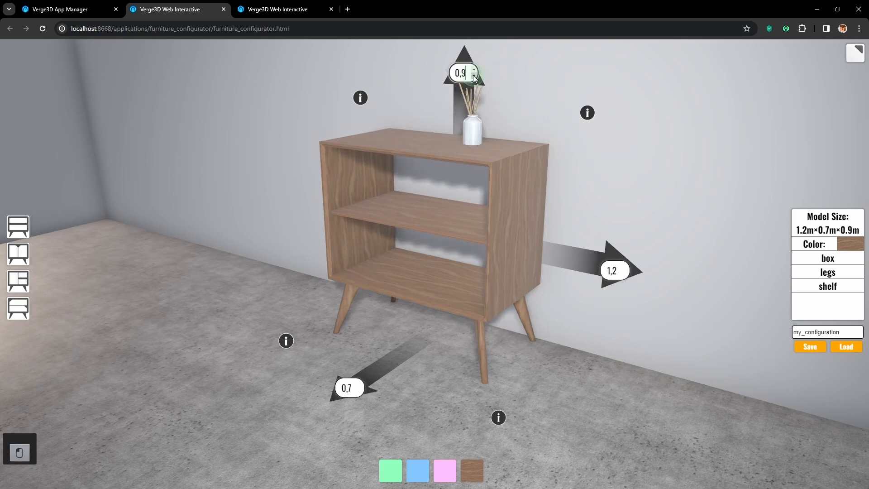
{"action": "left_click", "coordinate": [474, 75]}
{"action": "left_click", "coordinate": [474, 76]}
{"action": "left_click_drag", "start_coordinate": [422, 133], "coordinate": [403, 148]}
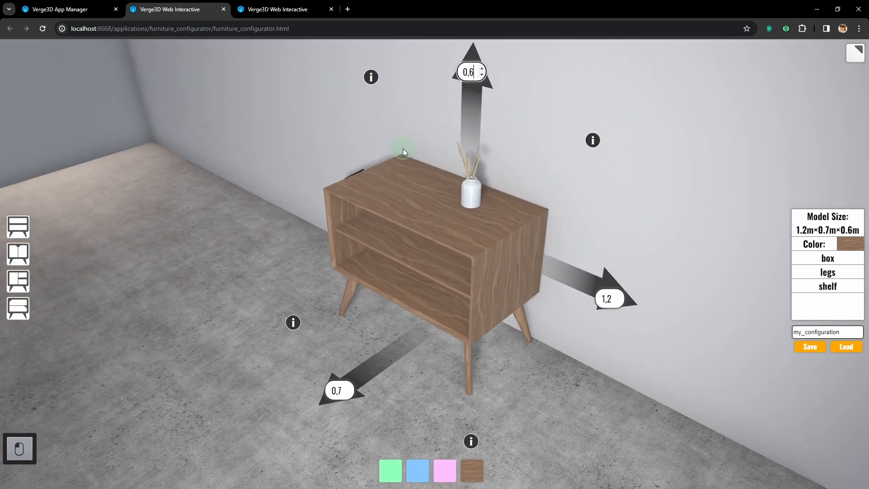
{"action": "left_click", "coordinate": [394, 191]}
{"action": "left_click_drag", "start_coordinate": [394, 191], "coordinate": [554, 163]}
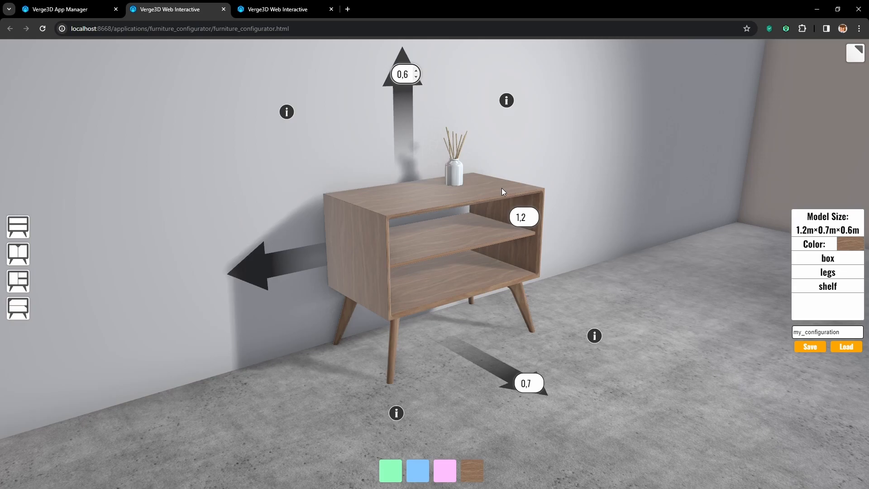
{"action": "left_click_drag", "start_coordinate": [468, 202], "coordinate": [469, 215]}
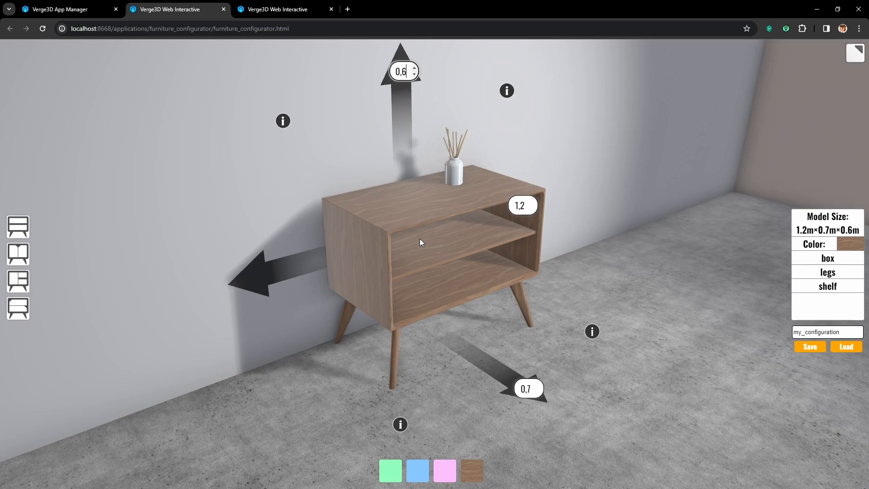
{"action": "left_click_drag", "start_coordinate": [421, 239], "coordinate": [428, 223]}
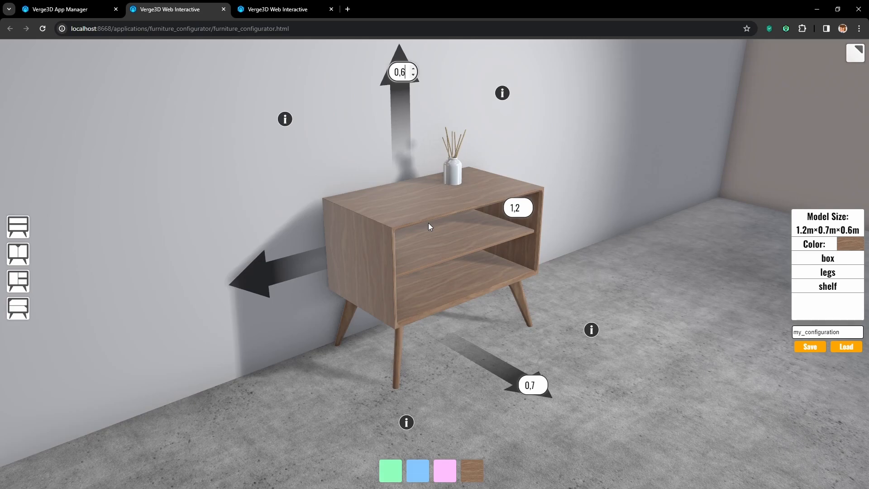